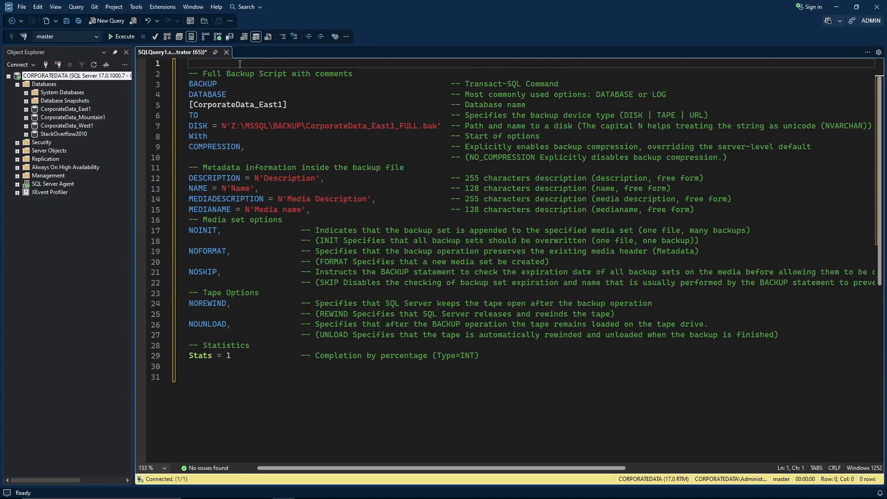
Highlight the BACKUP DATABASE line, the [CorporateData_East1] name and the TO DISK path with its TAPE/URL alternatives.
{"action": "left_click", "coordinate": [381, 116]}
{"action": "left_click", "coordinate": [232, 91]}
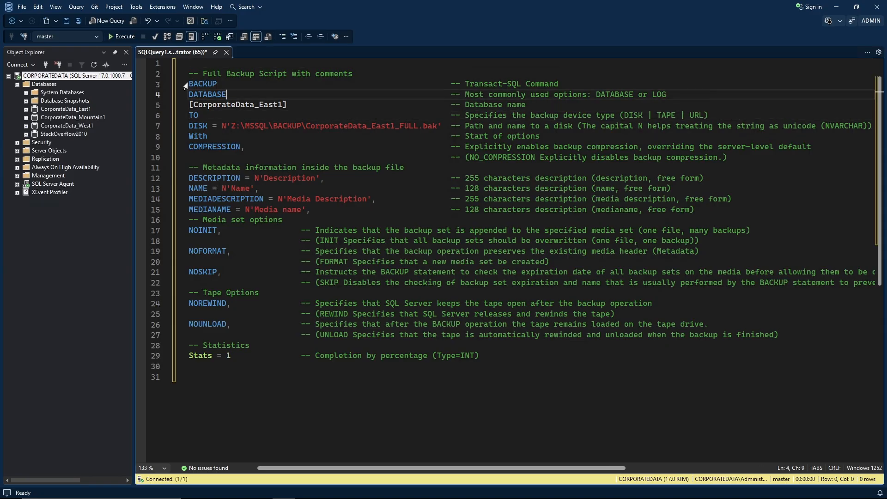
{"action": "left_click_drag", "start_coordinate": [190, 82], "coordinate": [672, 95]}
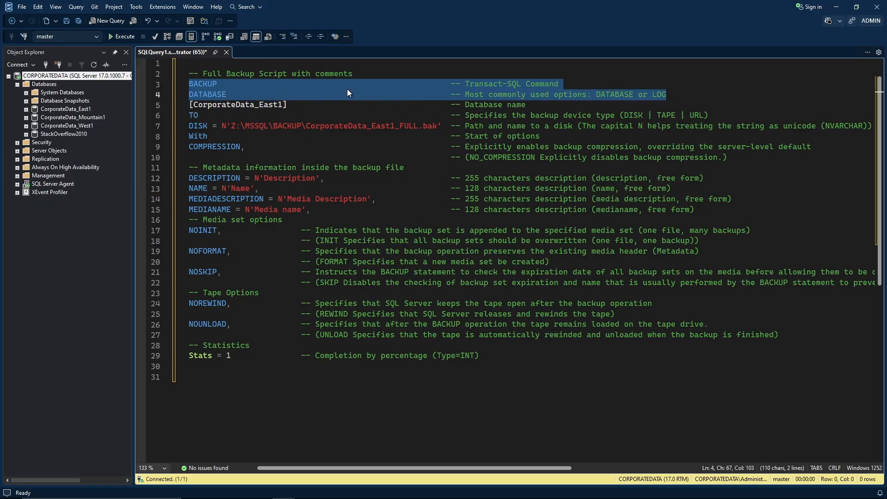
{"action": "left_click", "coordinate": [521, 94]}
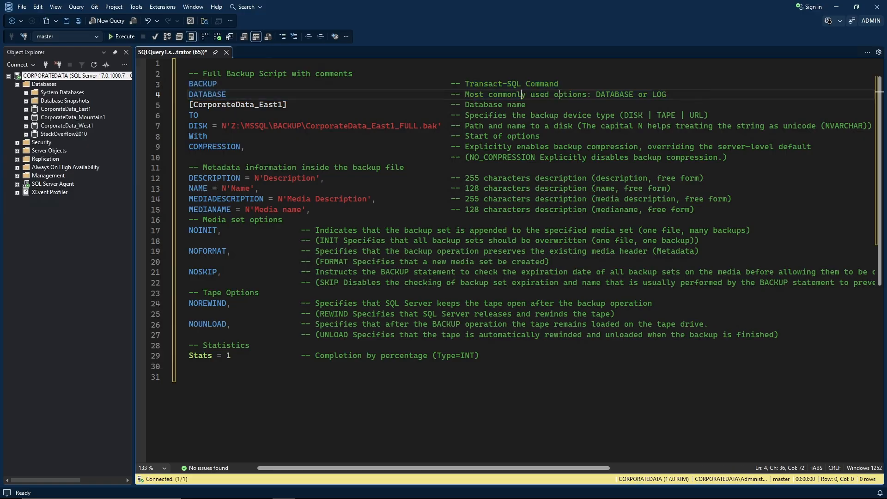
{"action": "double_click", "coordinate": [661, 94]}
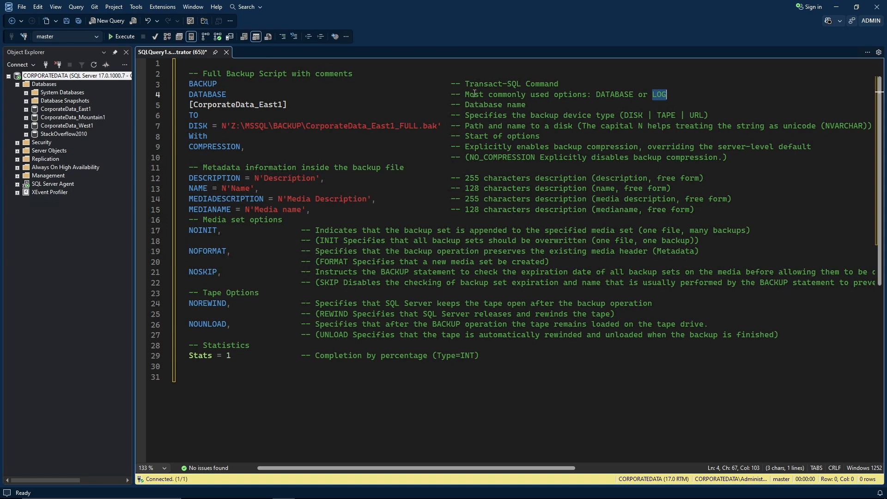
{"action": "left_click", "coordinate": [235, 91]}
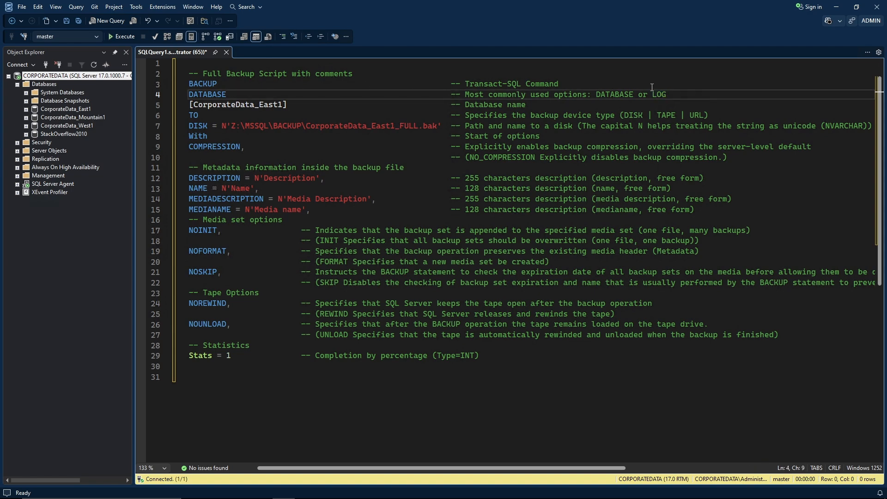
{"action": "left_click", "coordinate": [672, 93]}
{"action": "left_click", "coordinate": [301, 95]}
{"action": "left_click_drag", "start_coordinate": [189, 105], "coordinate": [294, 104]}
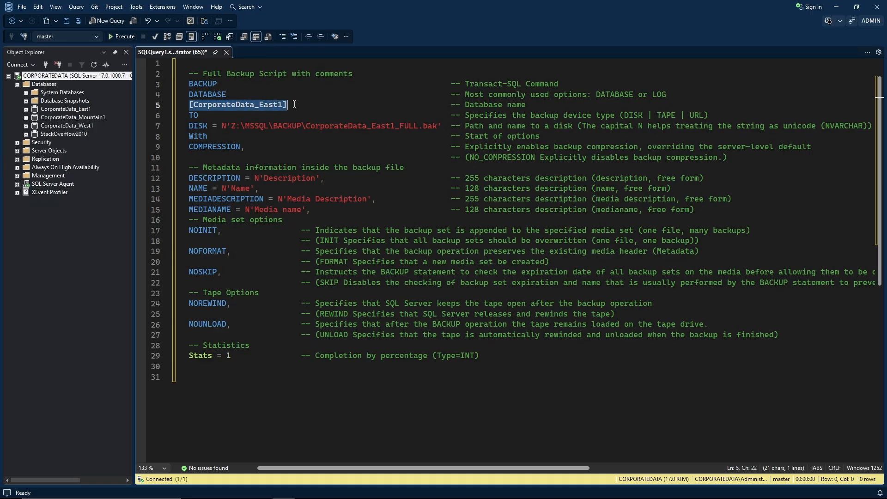
{"action": "left_click", "coordinate": [256, 104]}
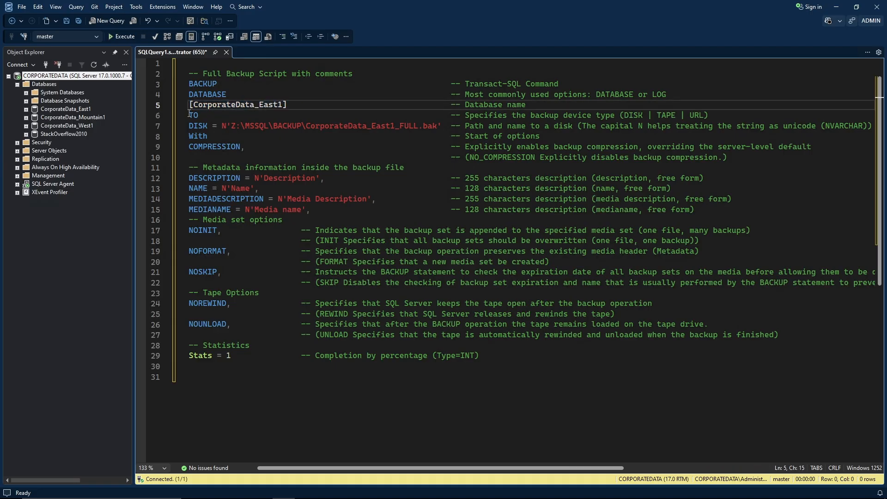
{"action": "left_click_drag", "start_coordinate": [189, 113], "coordinate": [448, 125]}
{"action": "left_click", "coordinate": [526, 125]}
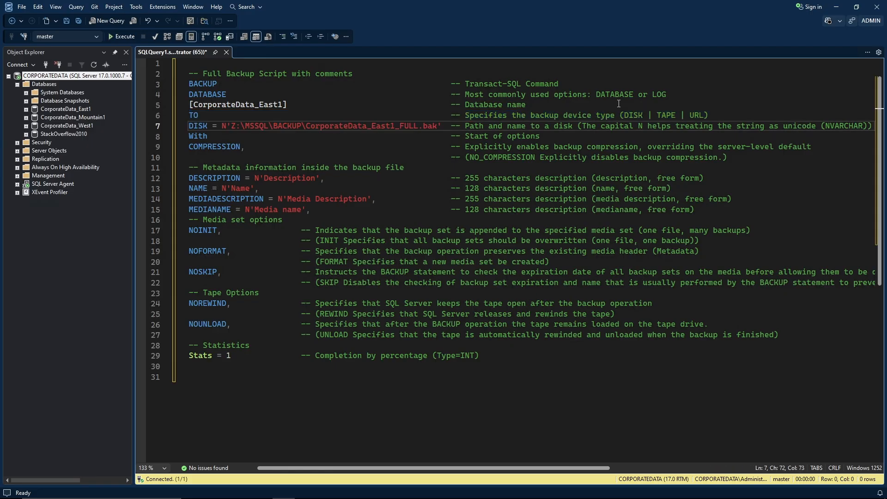
{"action": "double_click", "coordinate": [669, 115]}
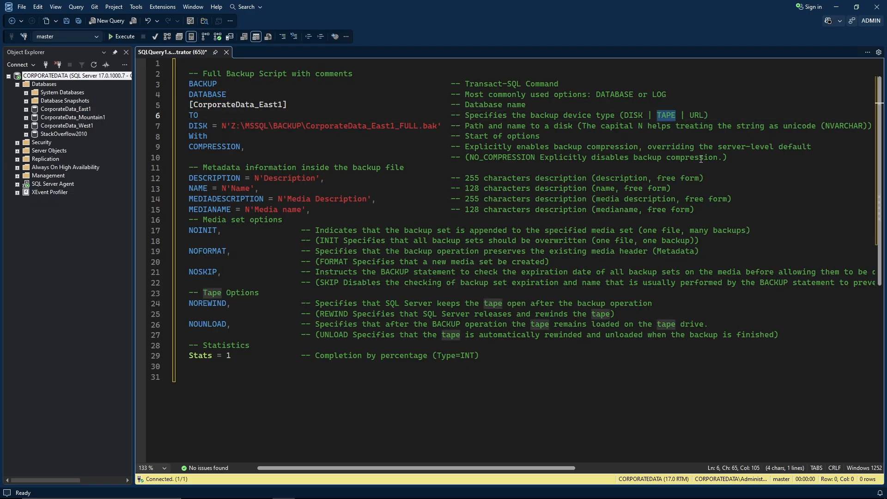
{"action": "double_click", "coordinate": [696, 115]}
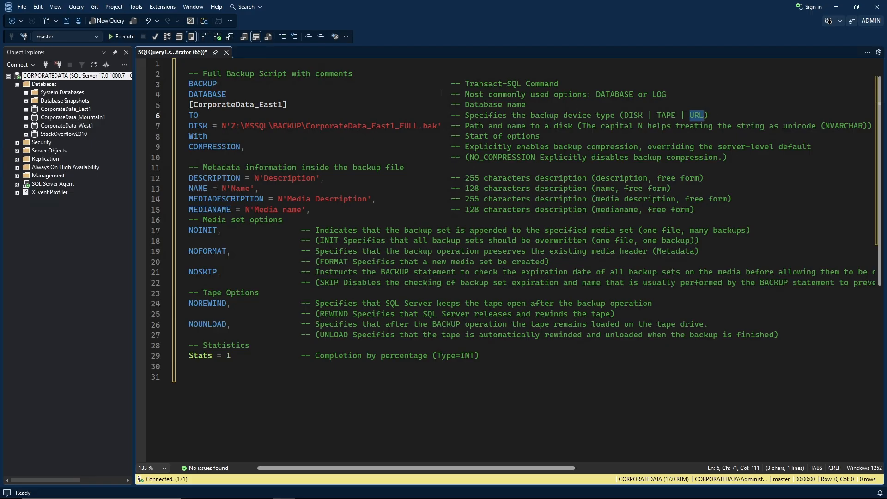
Highlight the WITH clause and the COMPRESSION option, noting NO_COMPRESSION in its comment.
{"action": "left_click", "coordinate": [214, 135]}
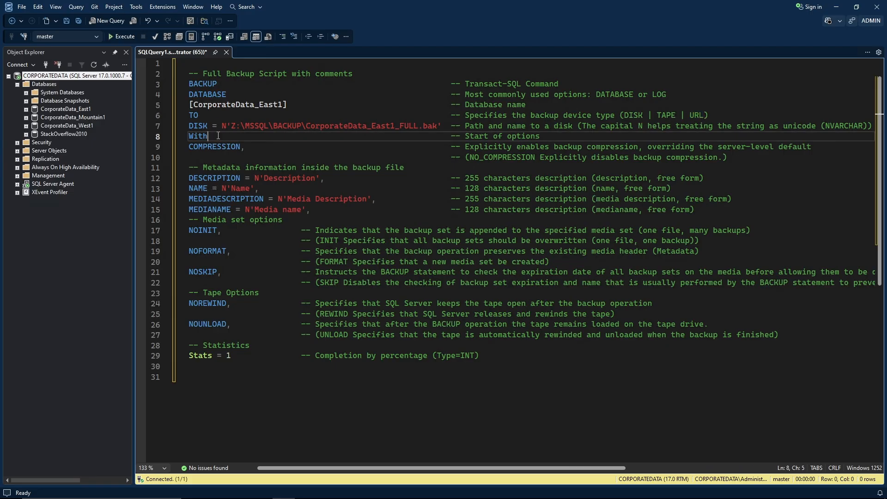
{"action": "double_click", "coordinate": [194, 136]}
{"action": "left_click", "coordinate": [227, 137]}
{"action": "double_click", "coordinate": [208, 147]}
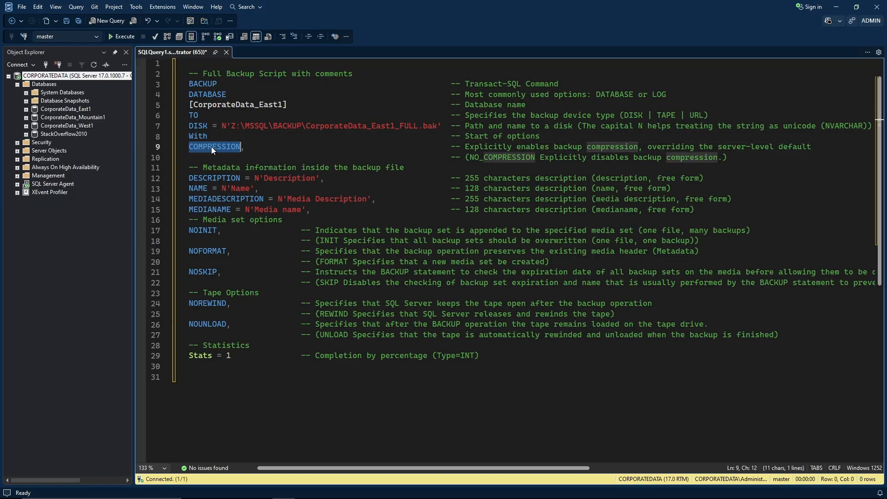
{"action": "left_click", "coordinate": [465, 147]}
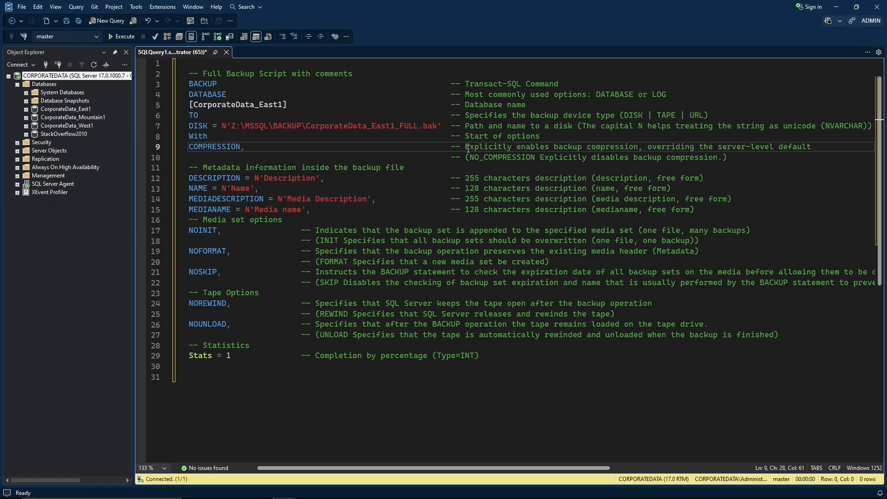
{"action": "left_click_drag", "start_coordinate": [465, 147], "coordinate": [578, 150]}
{"action": "left_click_drag", "start_coordinate": [582, 150], "coordinate": [603, 152]}
{"action": "right_click", "coordinate": [604, 154]}
{"action": "left_click", "coordinate": [560, 152]}
{"action": "left_click", "coordinate": [488, 151]}
{"action": "left_click_drag", "start_coordinate": [189, 147], "coordinate": [670, 151]}
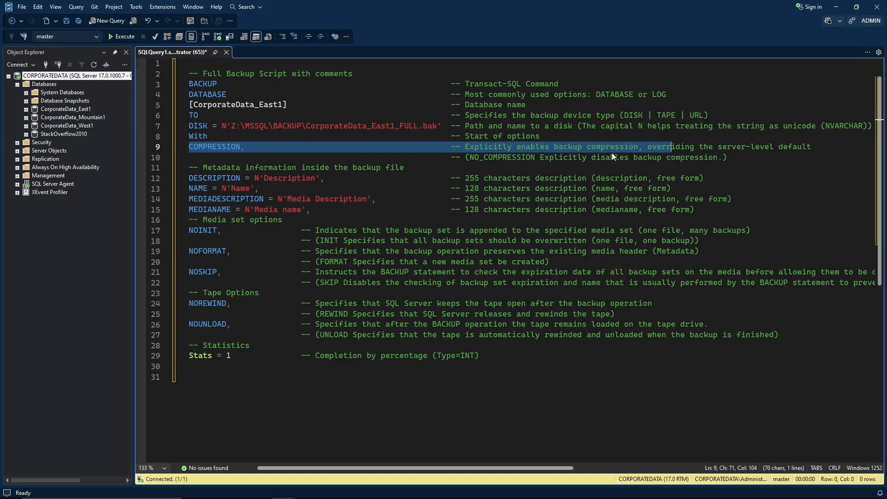
{"action": "left_click", "coordinate": [612, 157]}
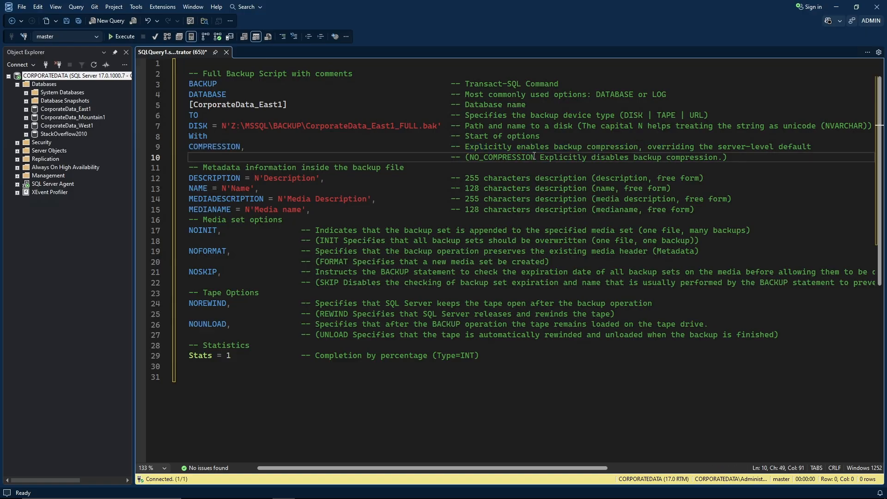
{"action": "left_click_drag", "start_coordinate": [534, 157], "coordinate": [471, 158]}
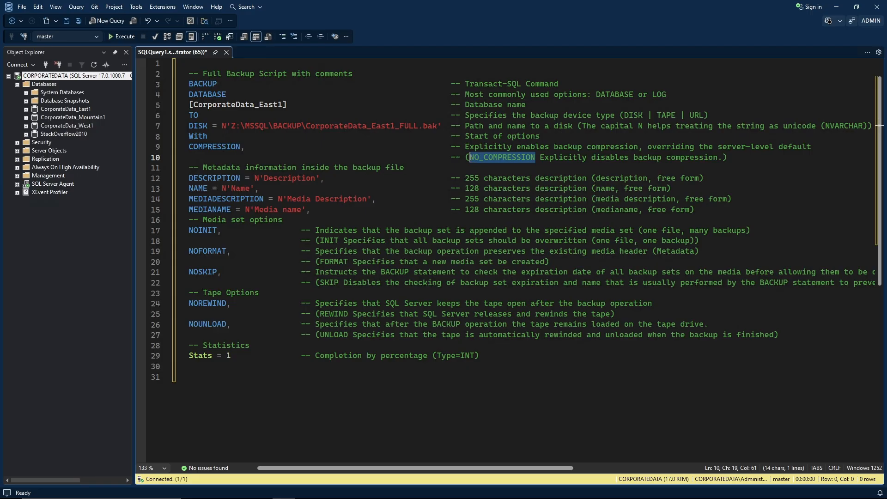
{"action": "left_click", "coordinate": [395, 158]}
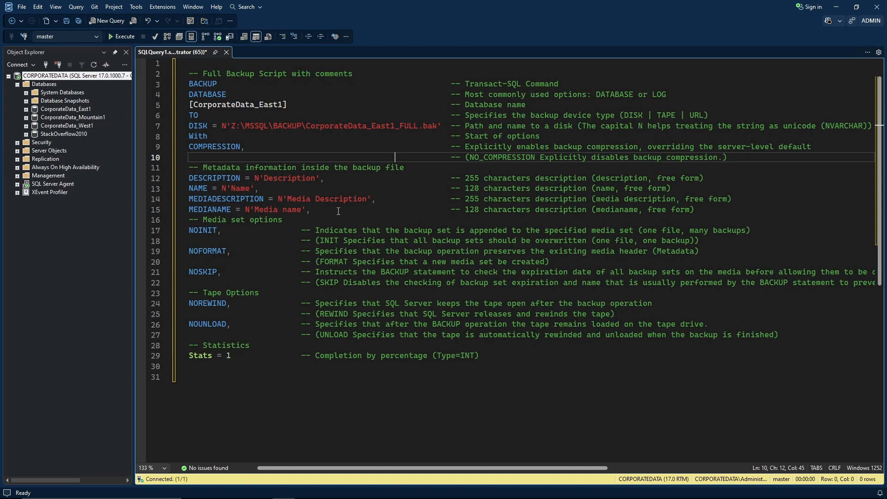
Highlight DESCRIPTION and NAME with their 255- and 128-character limits, then MEDIADESCRIPTION and MEDIANAME.
{"action": "left_click", "coordinate": [208, 178]}
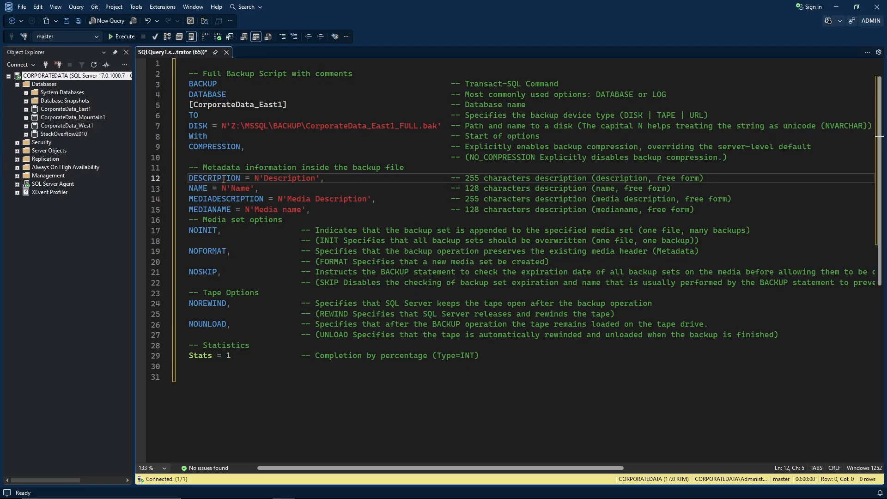
{"action": "left_click_drag", "start_coordinate": [262, 189], "coordinate": [174, 181]}
{"action": "left_click", "coordinate": [231, 180]}
{"action": "left_click_drag", "start_coordinate": [465, 178], "coordinate": [583, 179]}
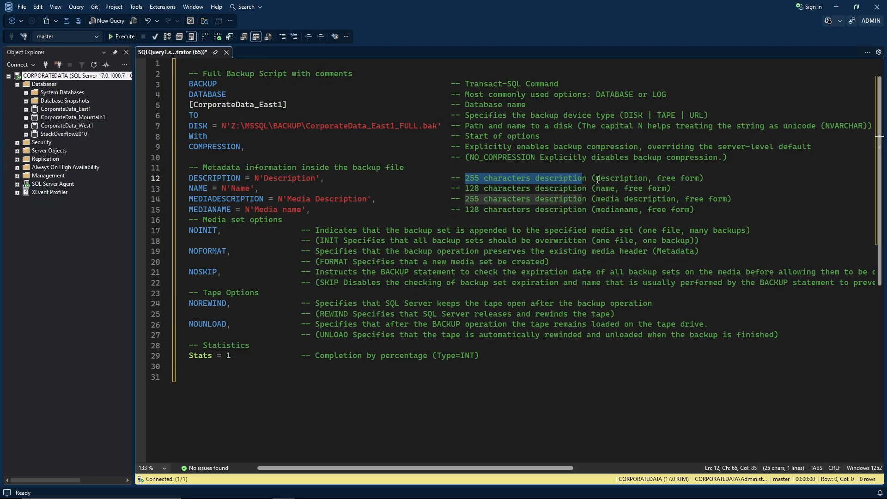
{"action": "left_click", "coordinate": [588, 179]}
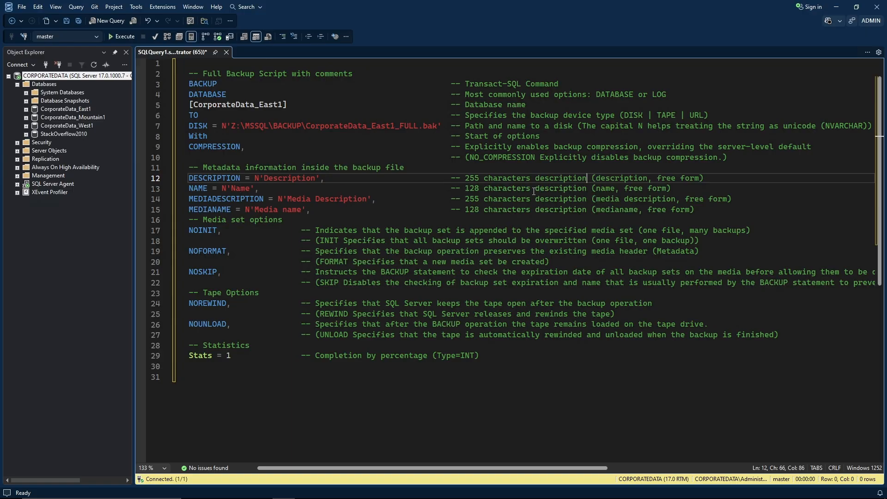
{"action": "left_click_drag", "start_coordinate": [531, 189], "coordinate": [460, 190]}
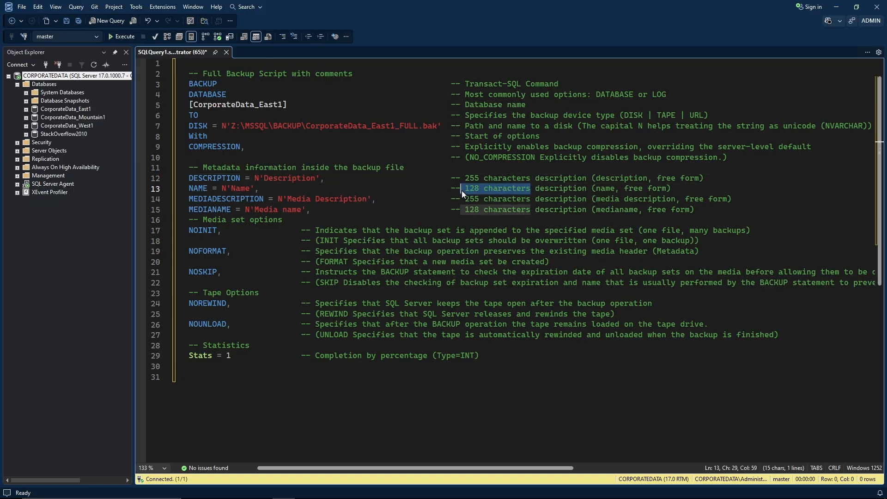
{"action": "left_click", "coordinate": [280, 197]}
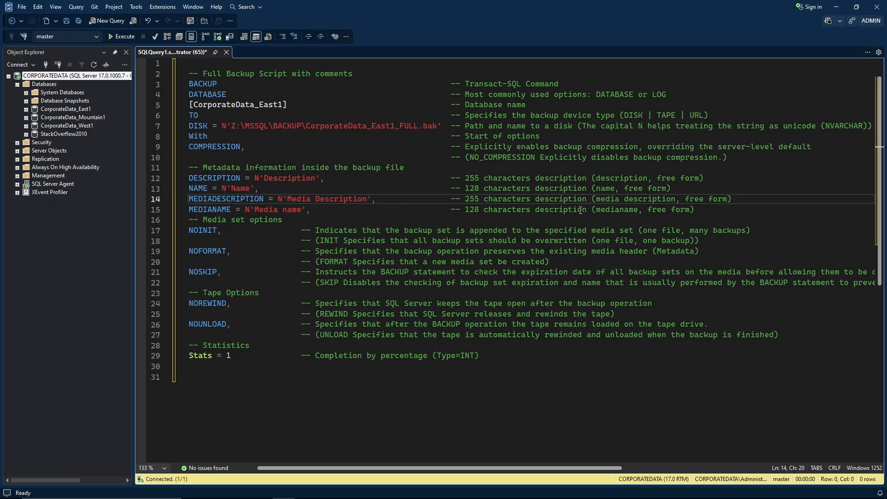
{"action": "left_click_drag", "start_coordinate": [695, 213], "coordinate": [186, 199]}
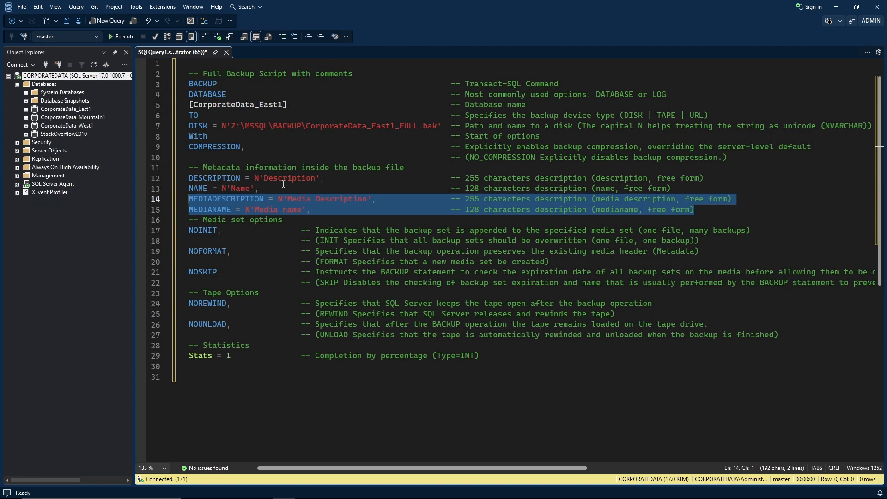
{"action": "left_click", "coordinate": [232, 199]}
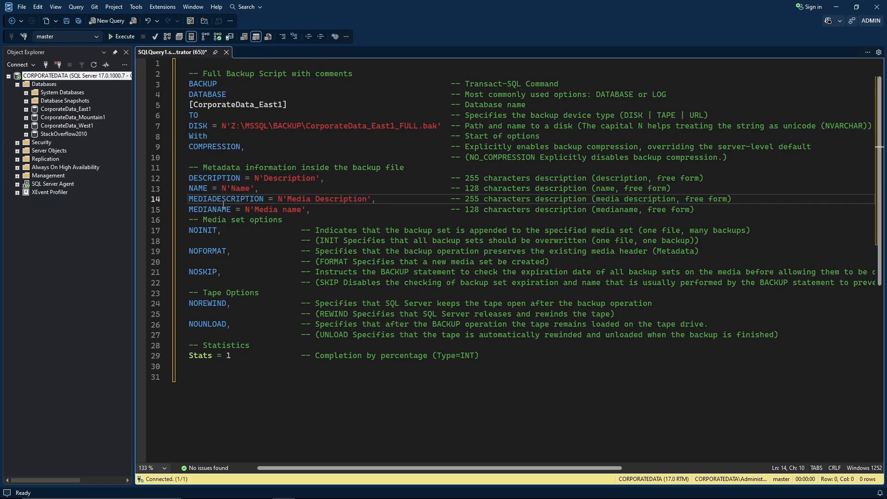
{"action": "left_click_drag", "start_coordinate": [190, 199], "coordinate": [380, 204]}
{"action": "left_click", "coordinate": [354, 209]}
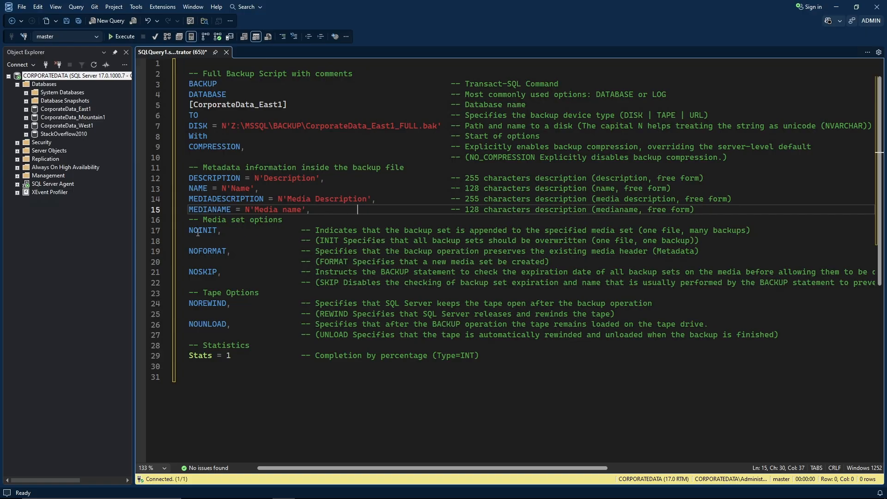
Highlight the NOINIT, NOFORMAT and NOSKIP options alongside their INIT, FORMAT and SKIP alternatives.
{"action": "left_click_drag", "start_coordinate": [191, 231], "coordinate": [641, 232]}
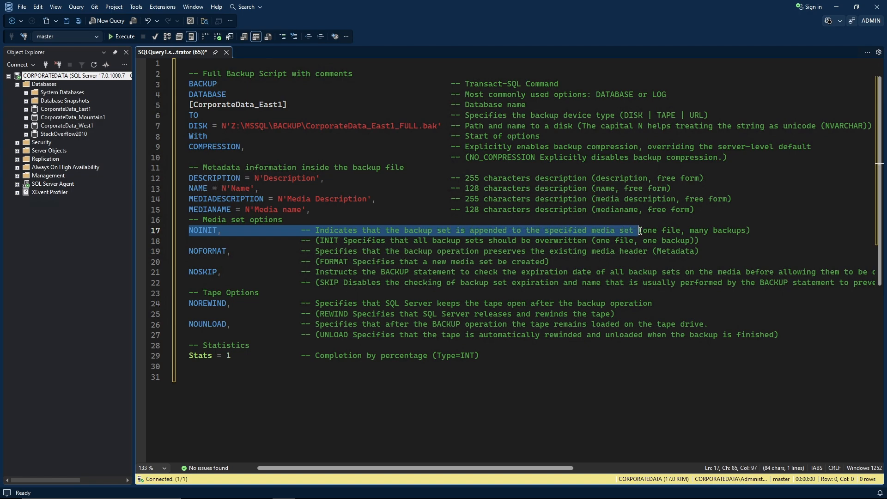
{"action": "left_click", "coordinate": [428, 231]}
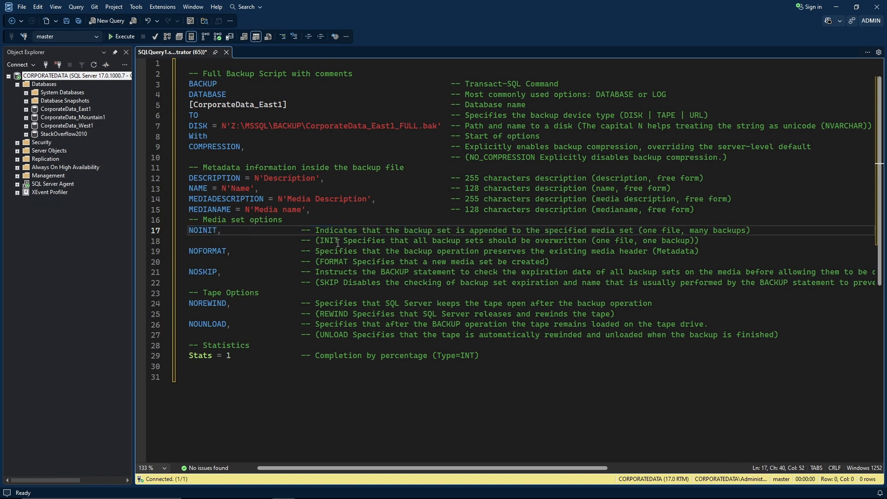
{"action": "left_click_drag", "start_coordinate": [337, 243], "coordinate": [322, 240]}
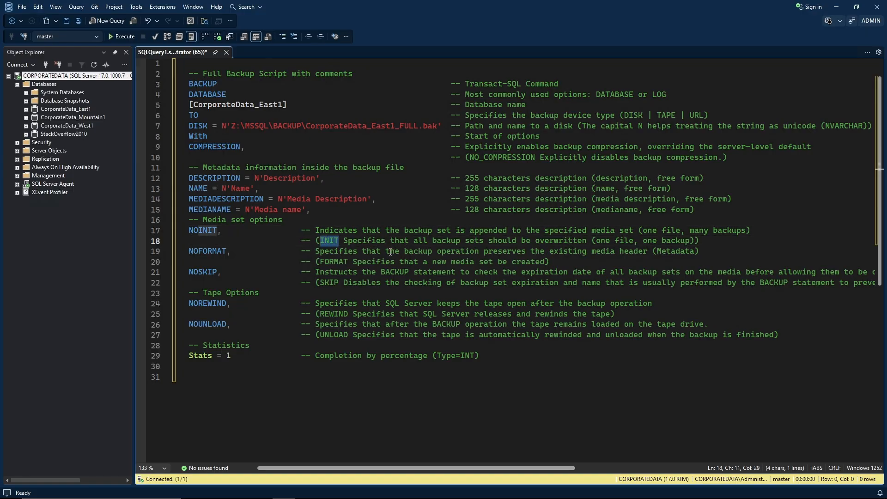
{"action": "left_click", "coordinate": [367, 251]}
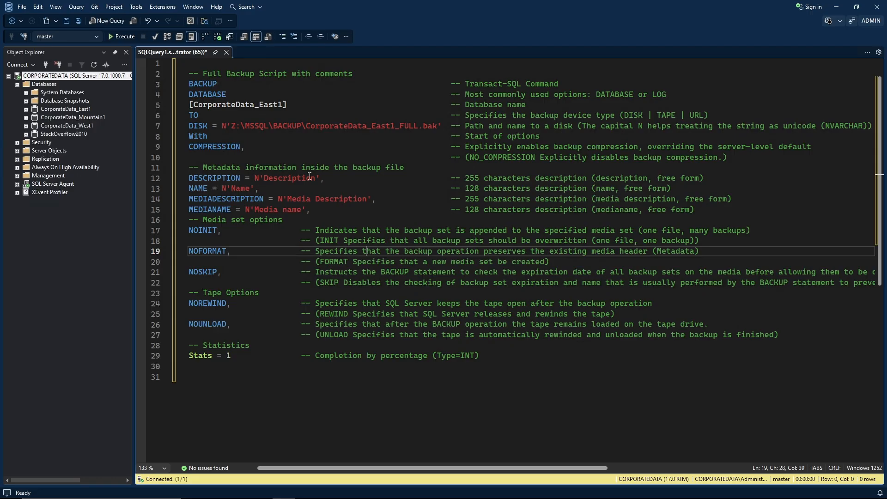
{"action": "left_click", "coordinate": [222, 125]}
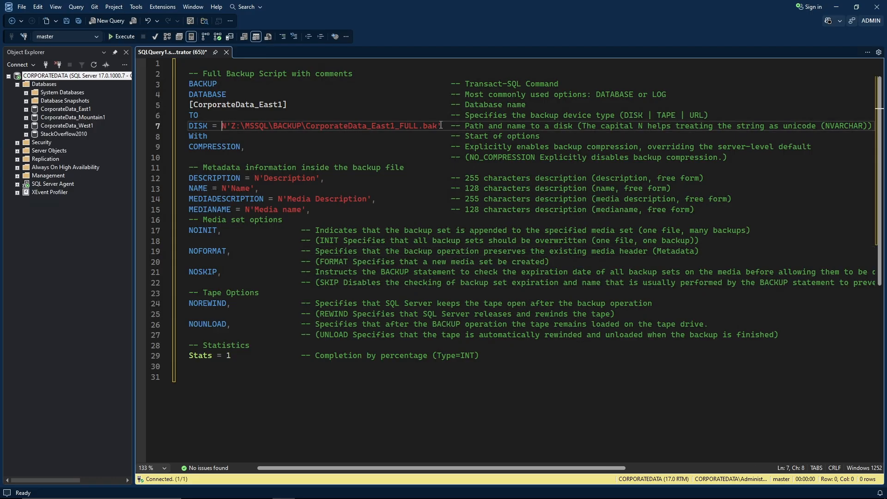
{"action": "left_click_drag", "start_coordinate": [442, 124], "coordinate": [187, 114]}
{"action": "left_click", "coordinate": [278, 126]}
{"action": "left_click_drag", "start_coordinate": [705, 252], "coordinate": [316, 253]}
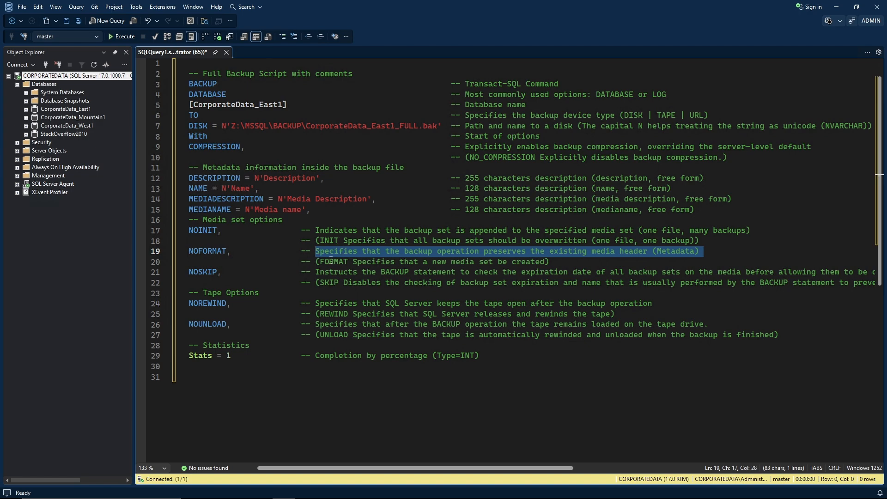
{"action": "double_click", "coordinate": [331, 262]}
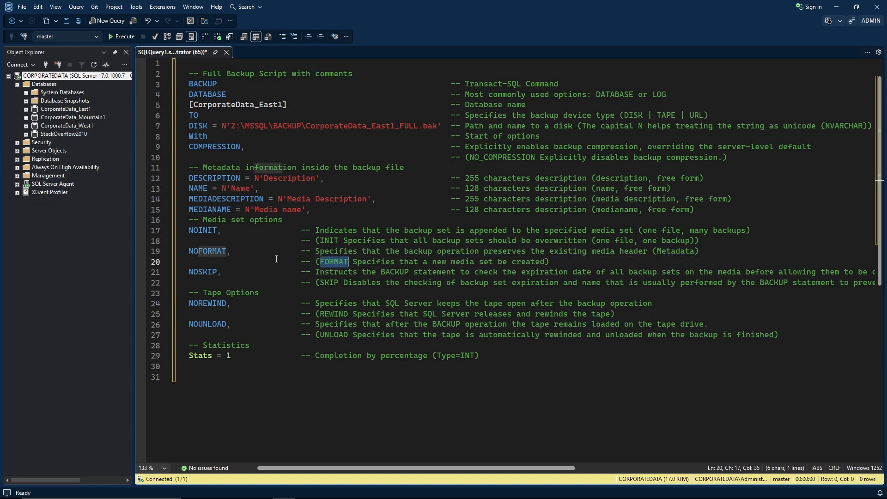
{"action": "double_click", "coordinate": [199, 271]}
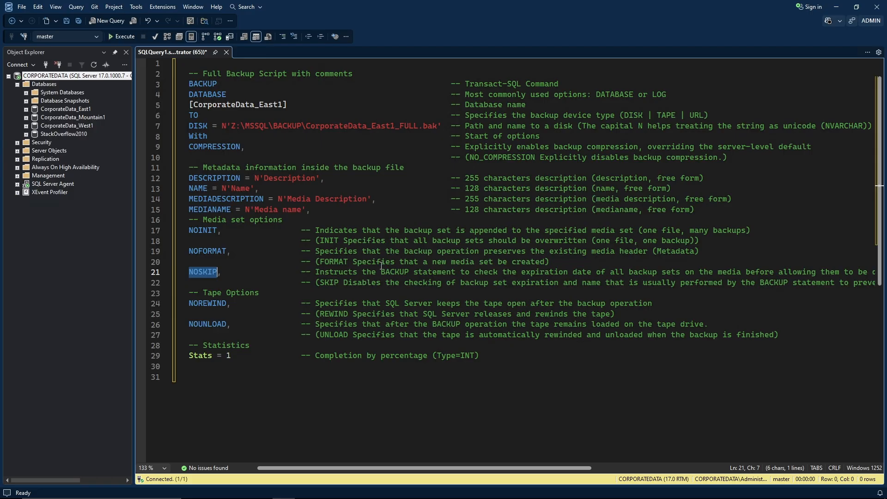
{"action": "double_click", "coordinate": [329, 282]}
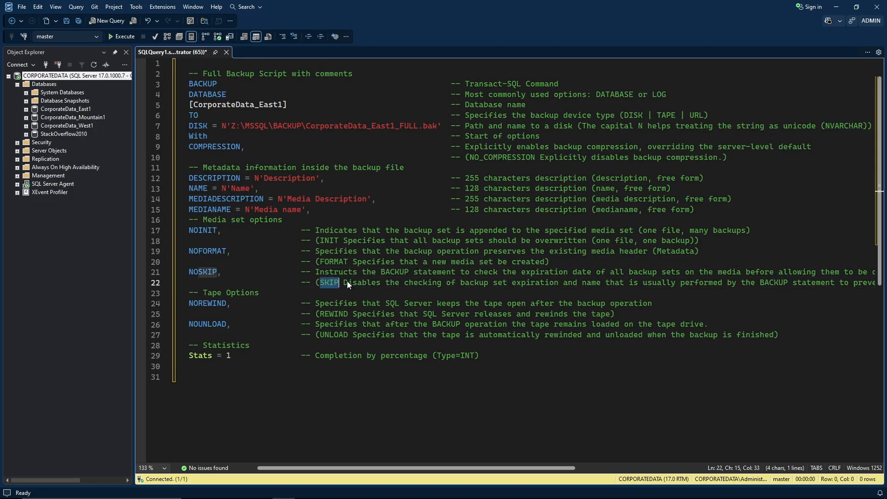
{"action": "left_click", "coordinate": [347, 231]}
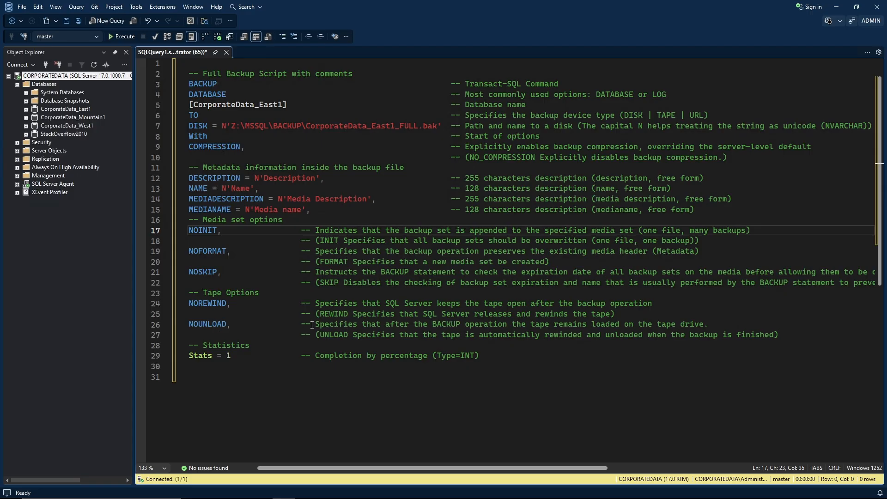
Highlight the NOUNLOAD option and its UNLOAD alternative on lines 26–27.
{"action": "left_click_drag", "start_coordinate": [316, 325], "coordinate": [714, 324]}
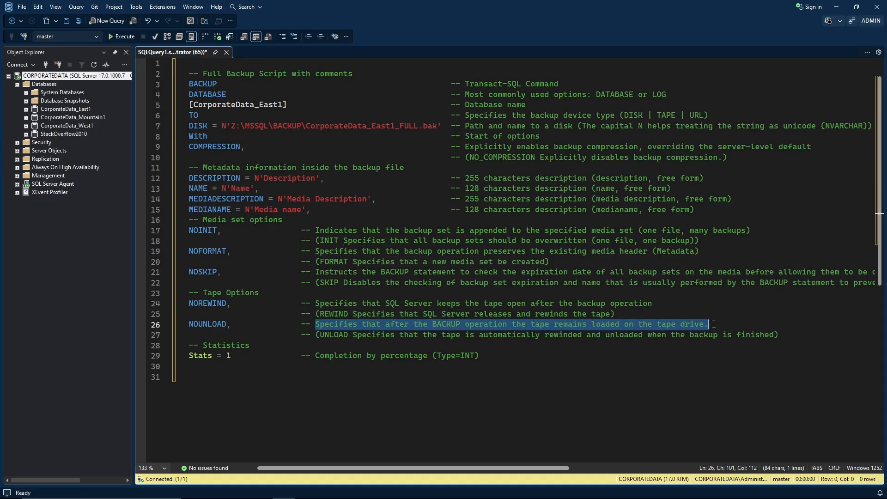
{"action": "left_click", "coordinate": [442, 325]}
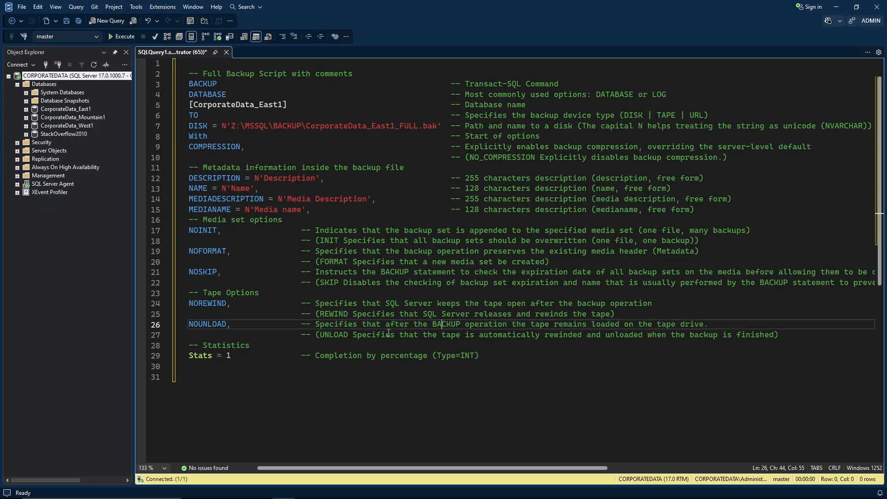
{"action": "double_click", "coordinate": [332, 335]}
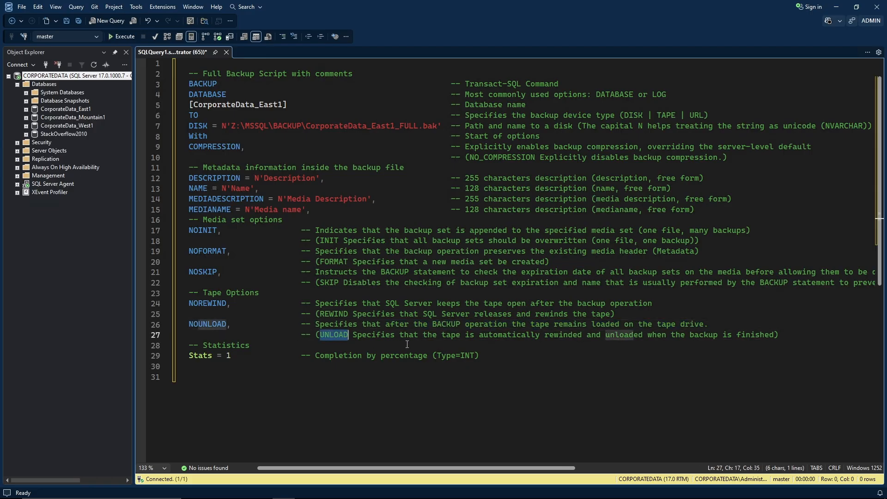
{"action": "left_click", "coordinate": [428, 334]}
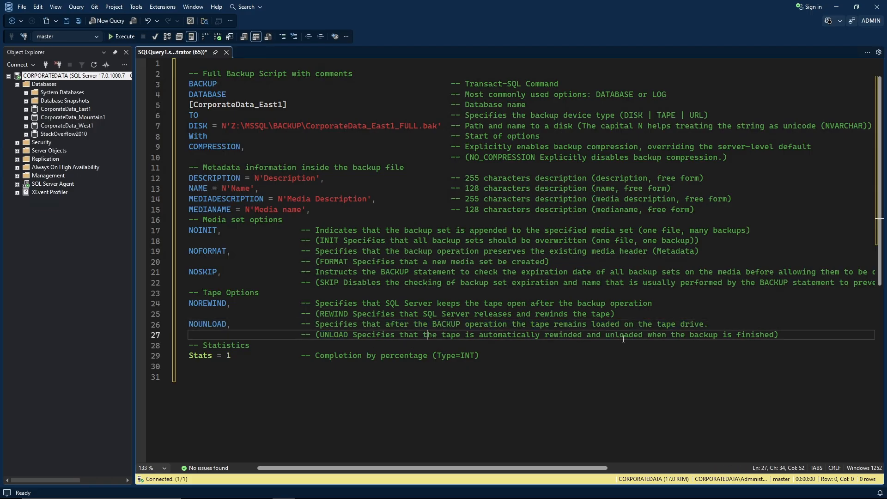
Highlight the Stats = 1 progress setting and its comment on line 29.
{"action": "left_click", "coordinate": [282, 360]}
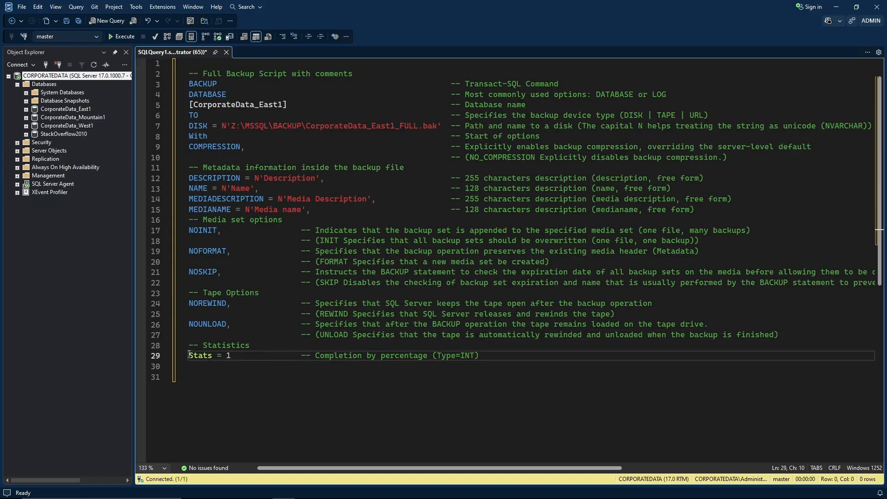
{"action": "left_click_drag", "start_coordinate": [231, 356], "coordinate": [184, 357]}
{"action": "left_click", "coordinate": [229, 356]}
{"action": "double_click", "coordinate": [229, 356]}
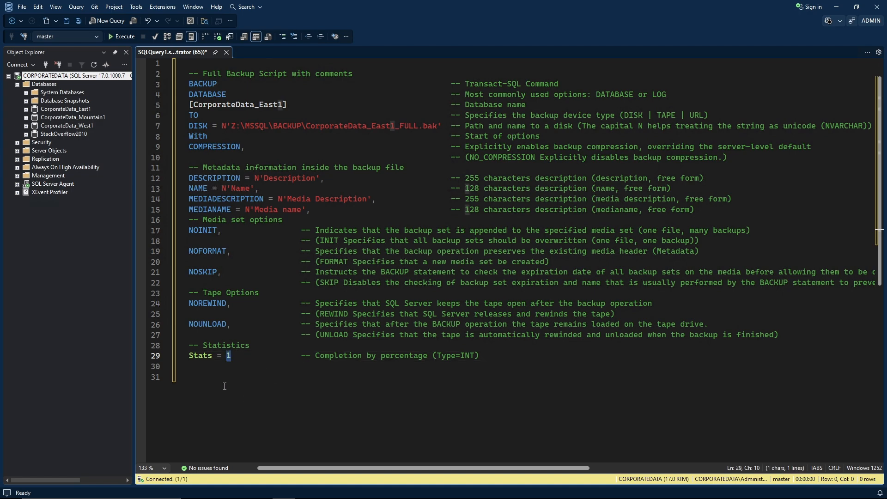
{"action": "left_click", "coordinate": [250, 367]}
{"action": "left_click", "coordinate": [246, 357]}
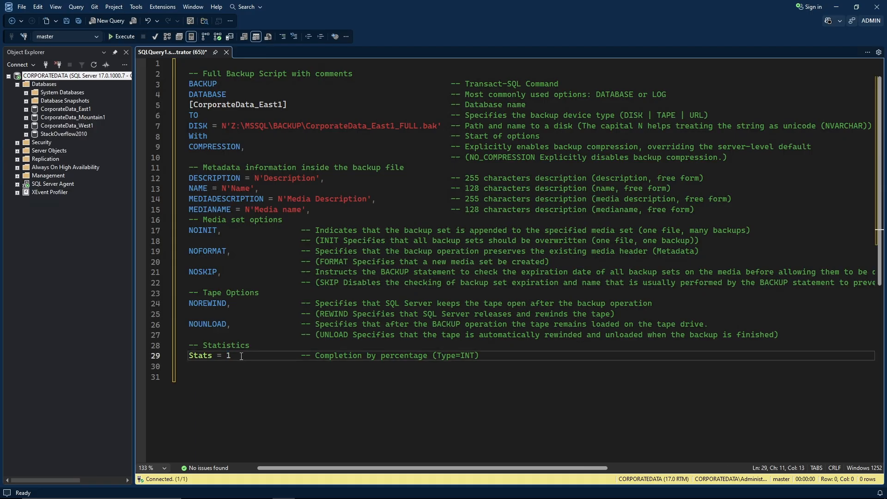
{"action": "left_click", "coordinate": [217, 357]}
{"action": "left_click_drag", "start_coordinate": [188, 355], "coordinate": [485, 355]}
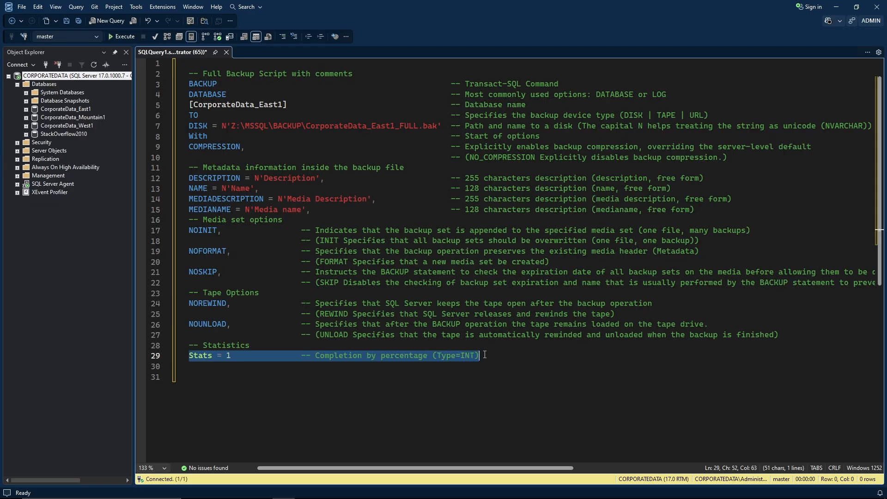
{"action": "left_click", "coordinate": [315, 356]}
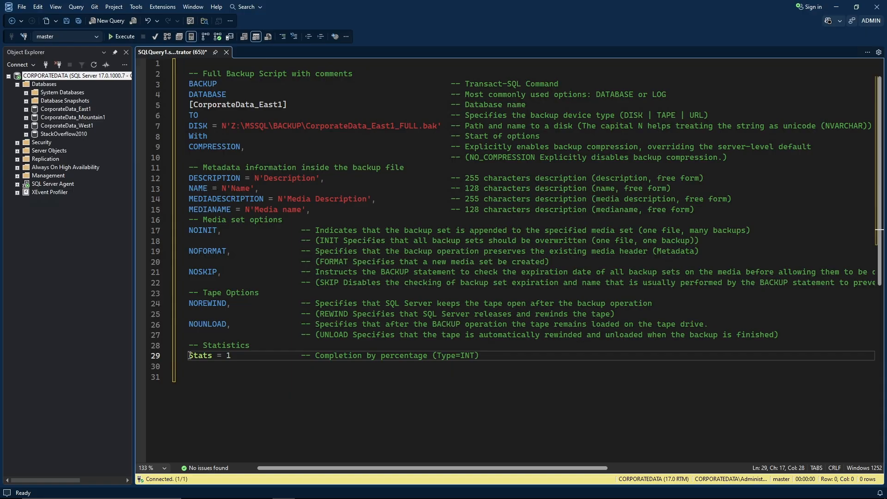
{"action": "left_click_drag", "start_coordinate": [188, 355], "coordinate": [232, 358]}
{"action": "left_click", "coordinate": [254, 355]}
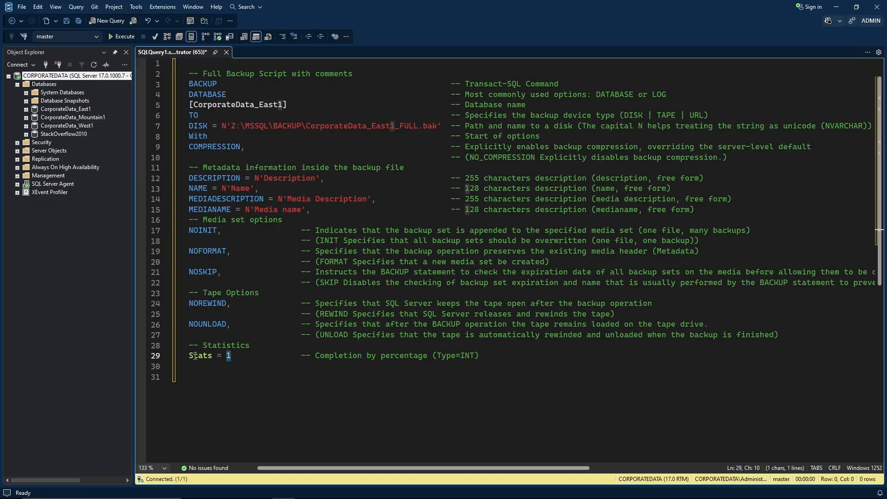
{"action": "left_click", "coordinate": [404, 356]}
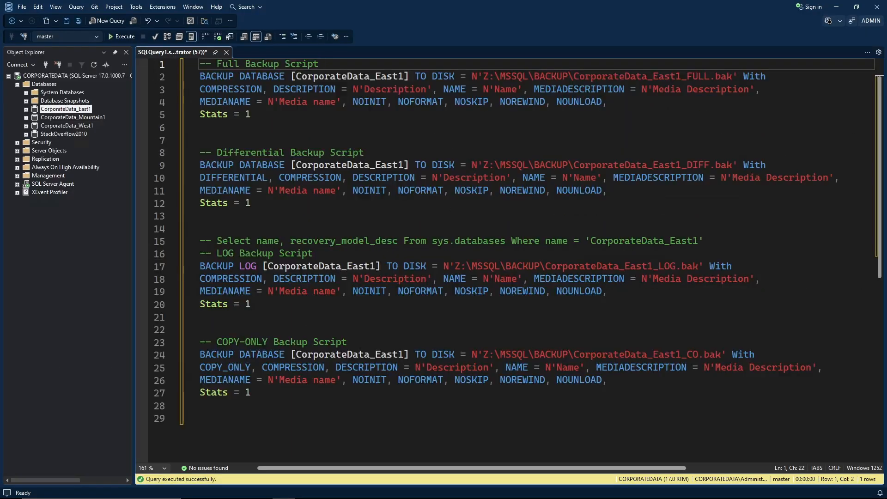
Outline the Differential Backup block, its DIFFERENTIAL keyword and the LOG backup block.
{"action": "left_click", "coordinate": [359, 128]}
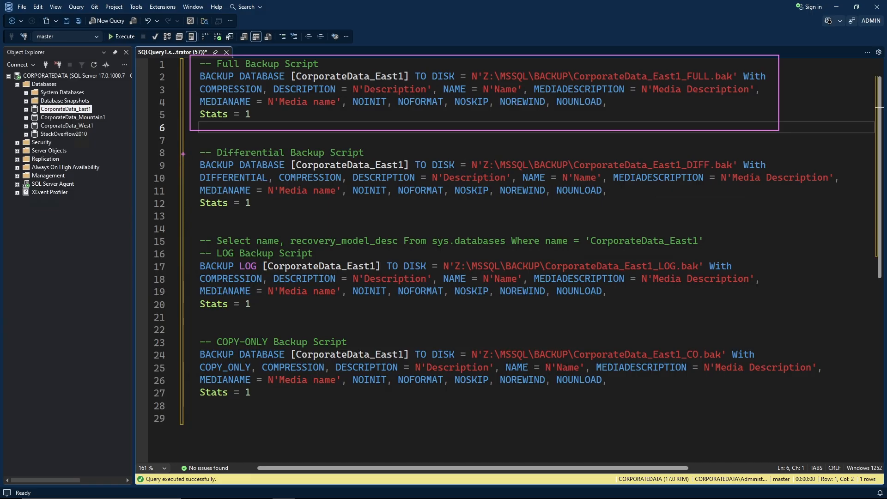
{"action": "mouse_move", "coordinate": [187, 140]}
{"action": "left_mouse_down"}
{"action": "mouse_move", "coordinate": [204, 208]}
{"action": "mouse_move", "coordinate": [850, 215]}
{"action": "left_mouse_up"}
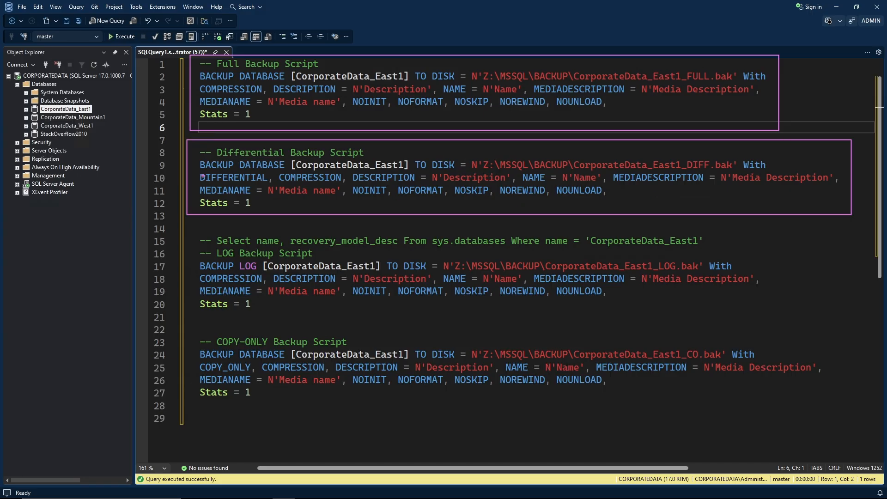
{"action": "left_click_drag", "start_coordinate": [197, 171], "coordinate": [271, 184]}
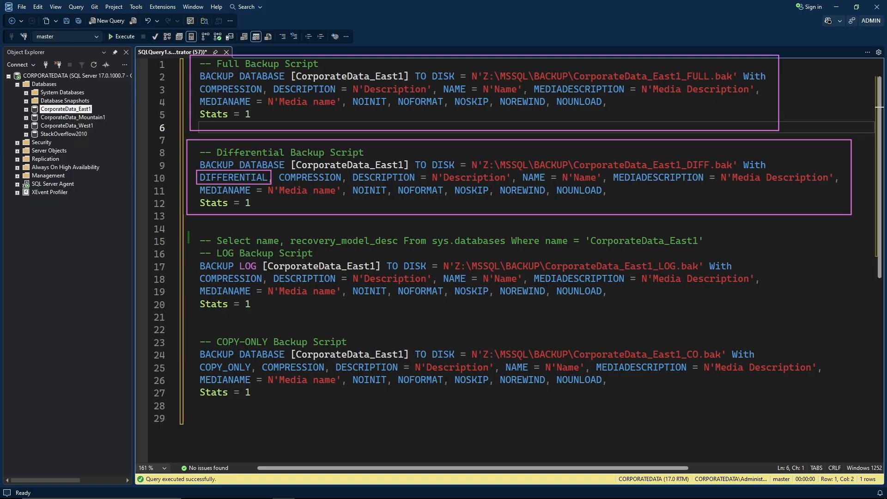
{"action": "mouse_move", "coordinate": [189, 232]}
{"action": "left_mouse_down"}
{"action": "mouse_move", "coordinate": [198, 312]}
{"action": "mouse_move", "coordinate": [394, 326]}
{"action": "mouse_move", "coordinate": [842, 320]}
{"action": "left_mouse_up"}
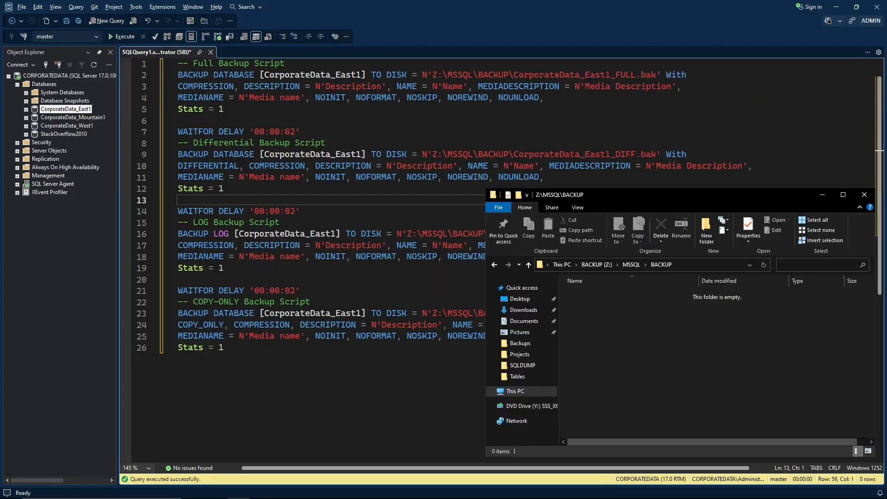
Execute the four-backup script and check its messages against the new FULL, DIFF, LOG and CO files.
{"action": "left_click", "coordinate": [334, 194]}
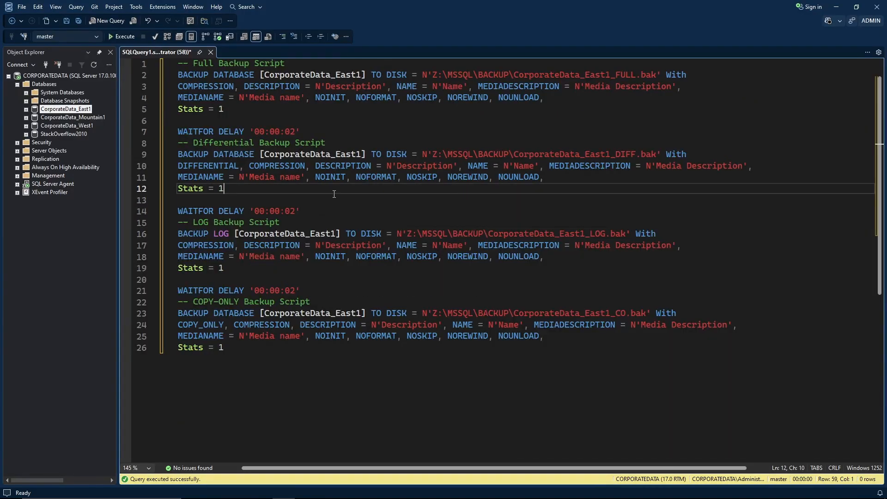
{"action": "left_click", "coordinate": [126, 37]}
{"action": "key", "text": "alt+Tab"}
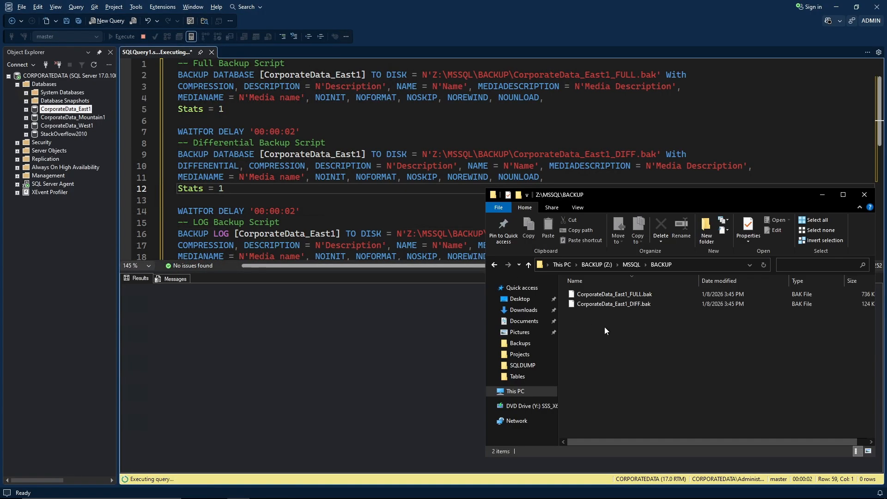
{"action": "left_click", "coordinate": [182, 278]}
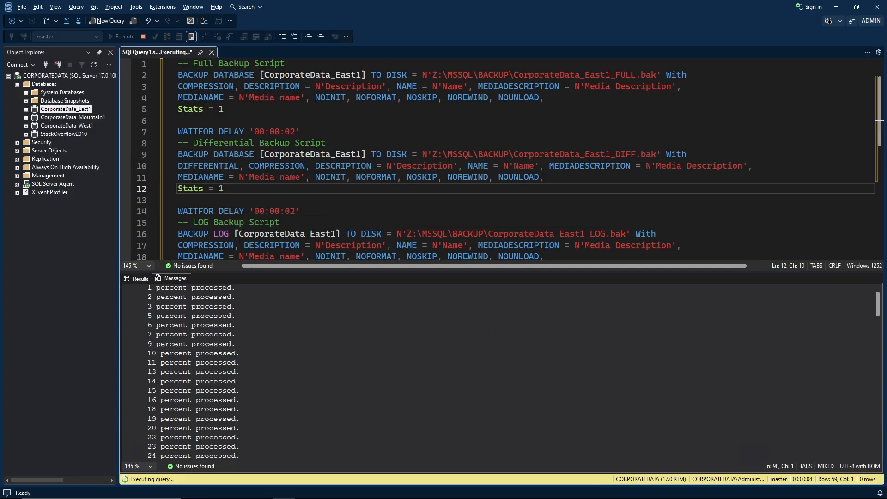
{"action": "key", "text": "alt+Tab"}
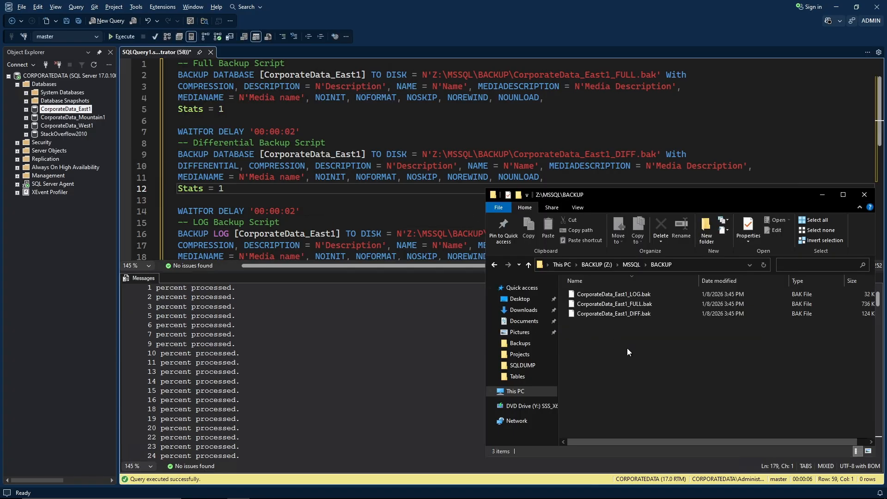
{"action": "left_click", "coordinate": [365, 202]}
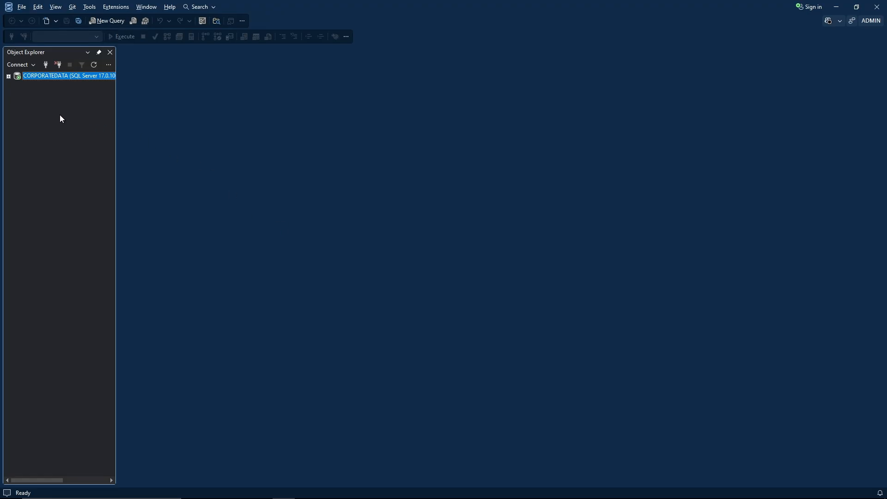
Expand CORPORATEDATA > Databases and choose Tasks > Back Up for CorporateData_East1.
{"action": "left_click", "coordinate": [9, 76]}
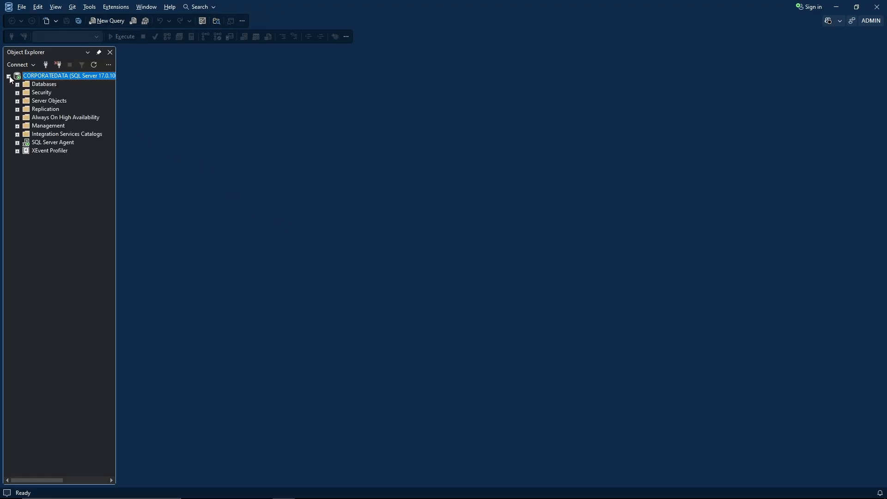
{"action": "left_click", "coordinate": [17, 84]}
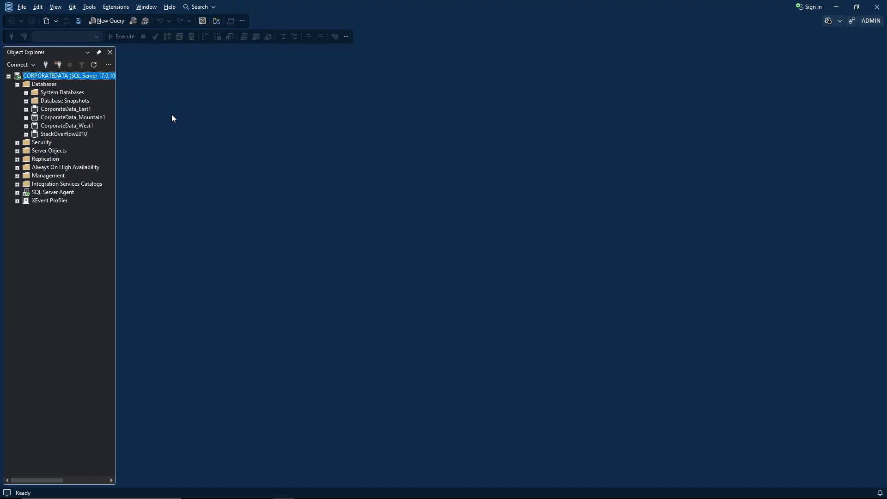
{"action": "right_click", "coordinate": [79, 112]}
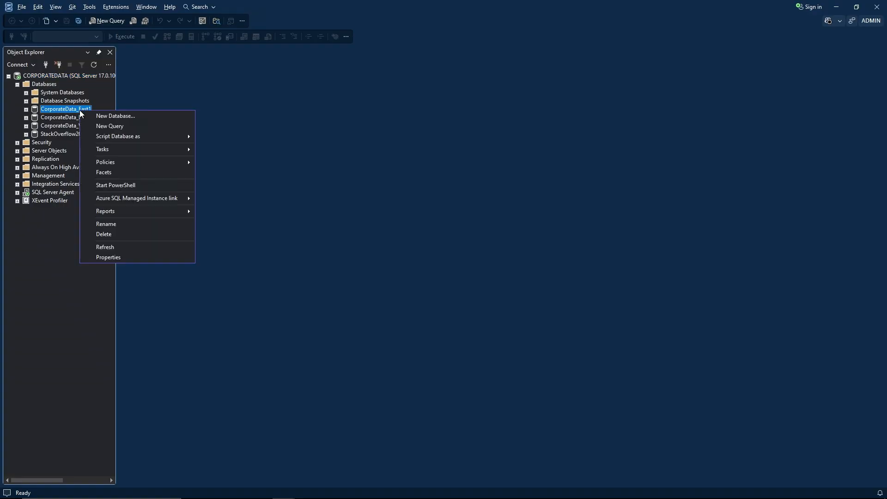
{"action": "mouse_move", "coordinate": [102, 149]}
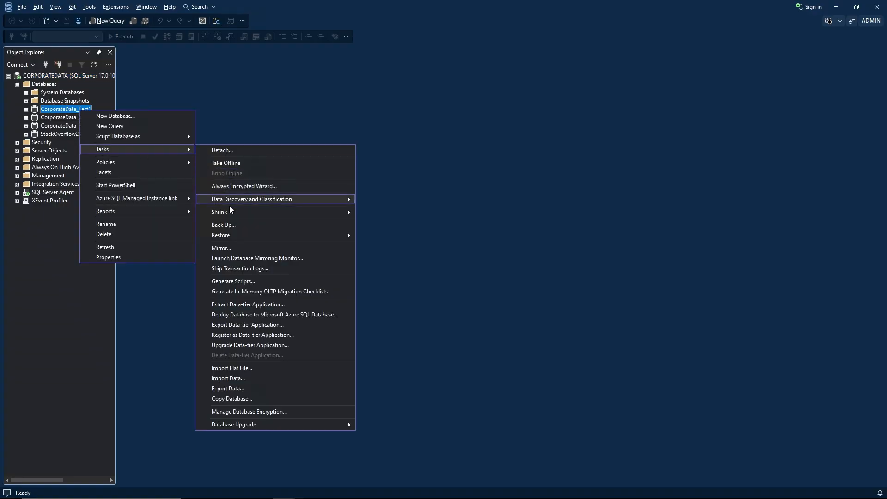
{"action": "left_click", "coordinate": [242, 225]}
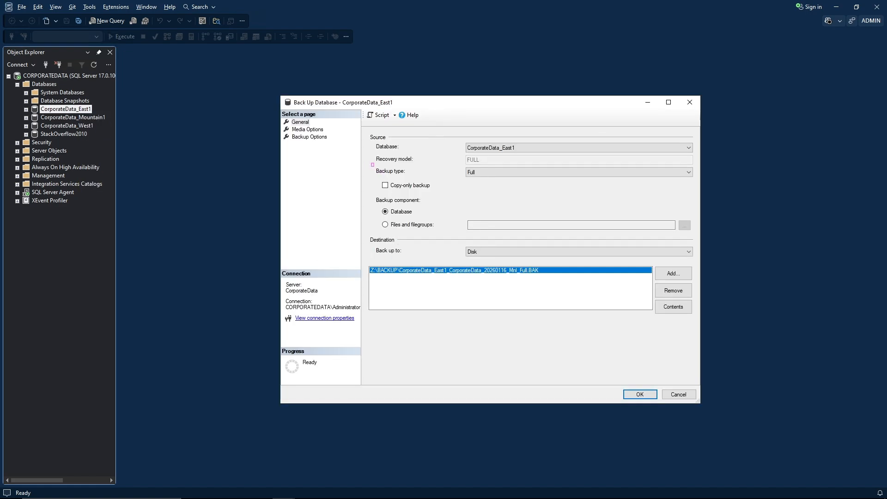
{"action": "mouse_move", "coordinate": [371, 163]}
{"action": "left_mouse_down"}
{"action": "mouse_move", "coordinate": [547, 182]}
{"action": "mouse_move", "coordinate": [686, 182]}
{"action": "left_mouse_up"}
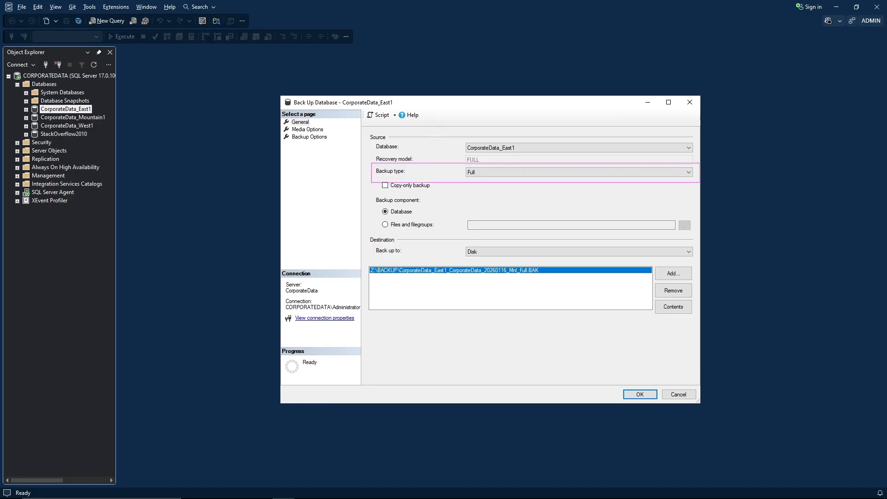
{"action": "left_click", "coordinate": [529, 172]}
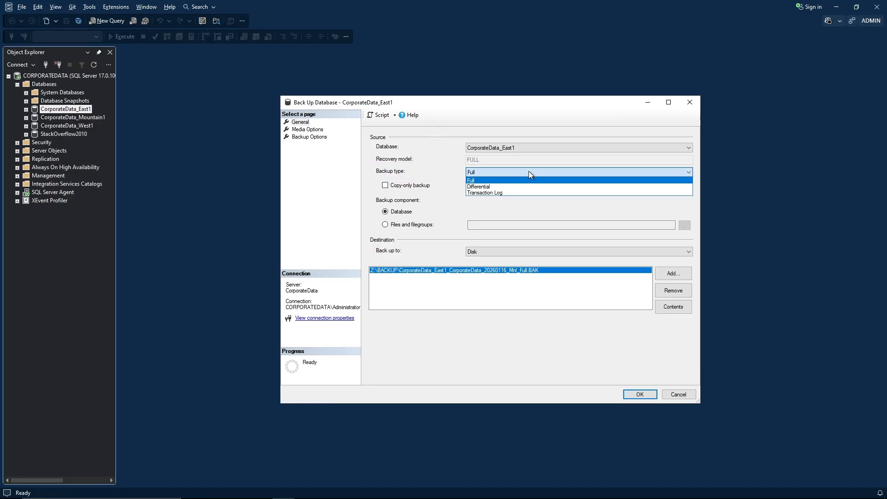
{"action": "left_click", "coordinate": [499, 181]}
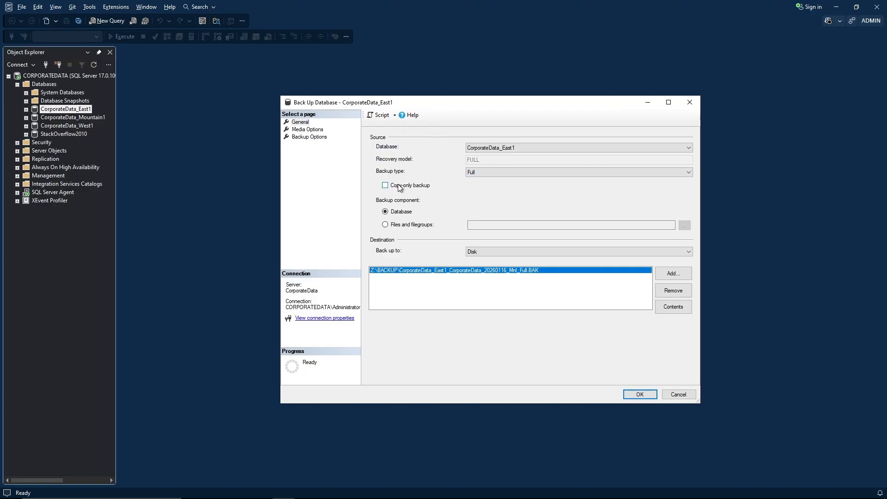
{"action": "left_click_drag", "start_coordinate": [375, 178], "coordinate": [438, 193]}
{"action": "mouse_move", "coordinate": [369, 192]}
{"action": "left_mouse_down"}
{"action": "mouse_move", "coordinate": [395, 230]}
{"action": "mouse_move", "coordinate": [446, 232]}
{"action": "left_mouse_up"}
{"action": "left_click", "coordinate": [385, 225]}
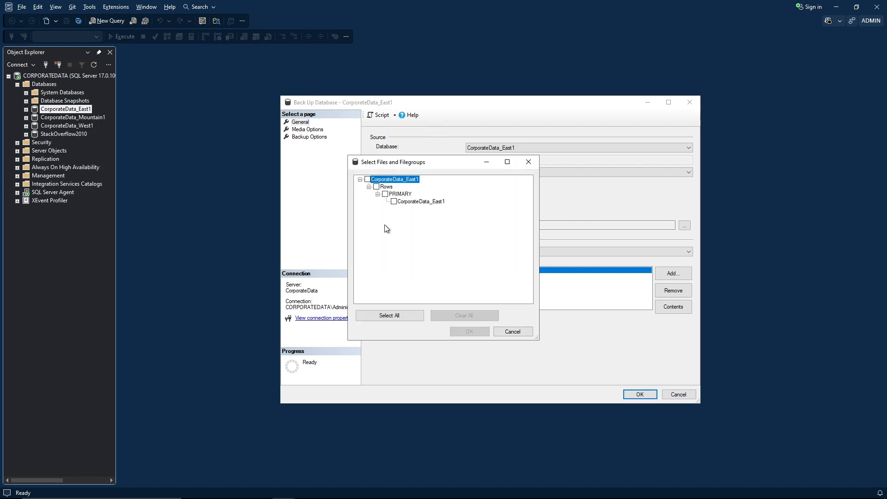
{"action": "left_click", "coordinate": [385, 195]}
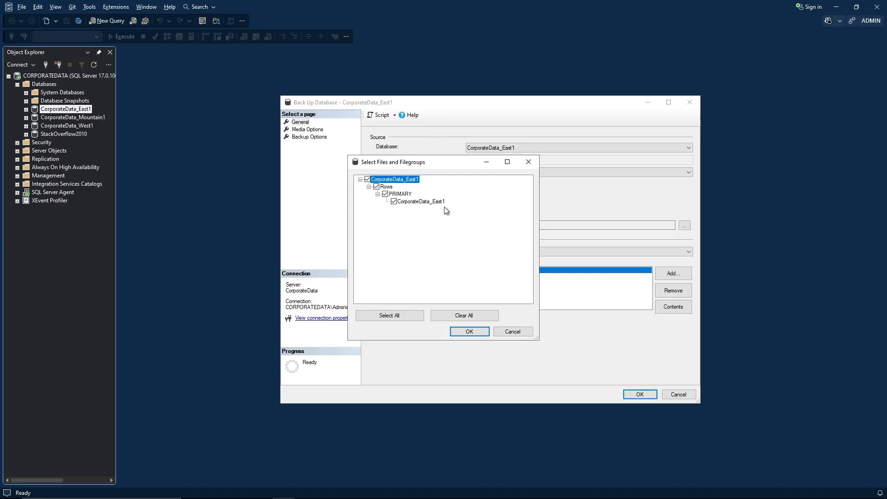
{"action": "key", "text": "Escape"}
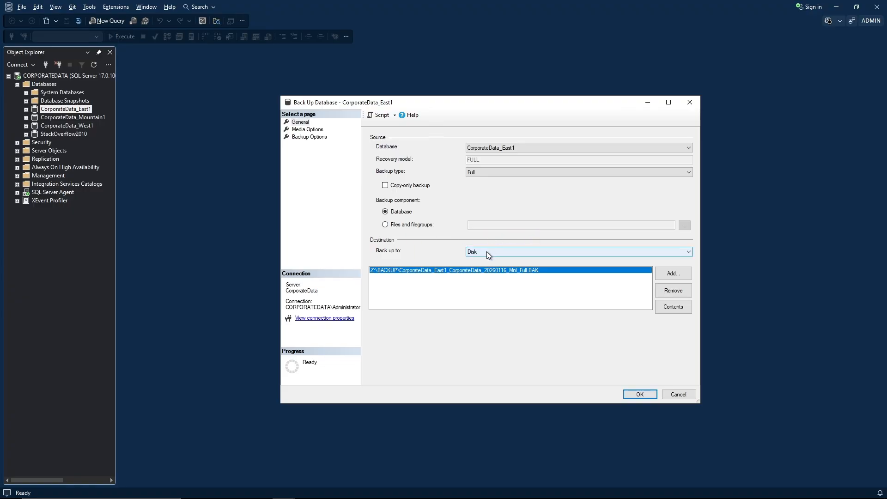
{"action": "left_click", "coordinate": [486, 251]}
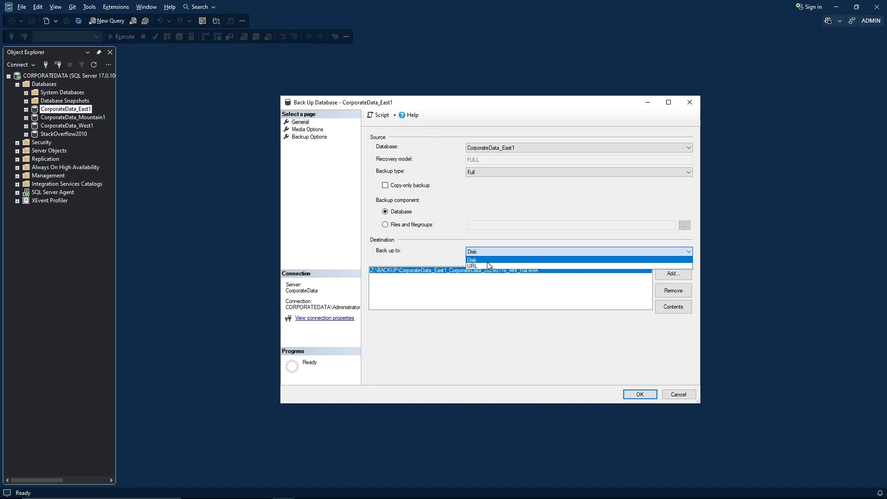
{"action": "left_click", "coordinate": [437, 246]}
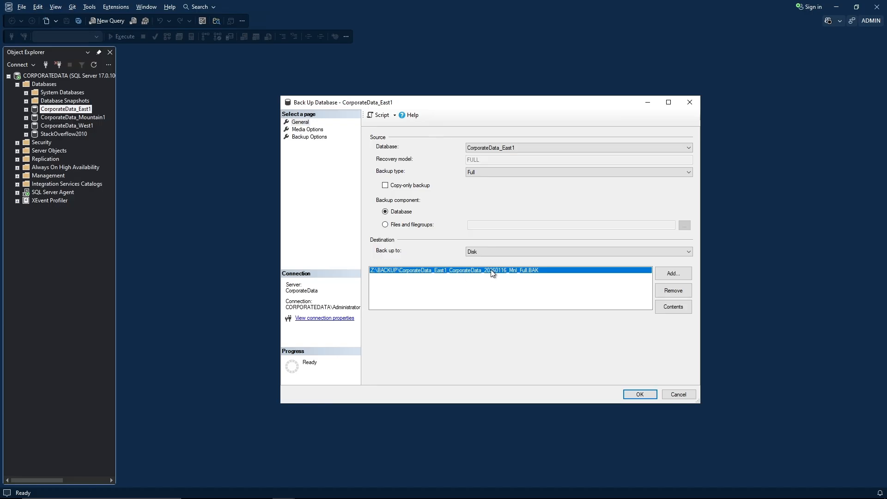
Remove the Mnl destination and add Z:\BACKUP\CorporateData_East1_CorporateData_20260116_Eng_Full.BAK by pasting the file name.
{"action": "left_click", "coordinate": [669, 294]}
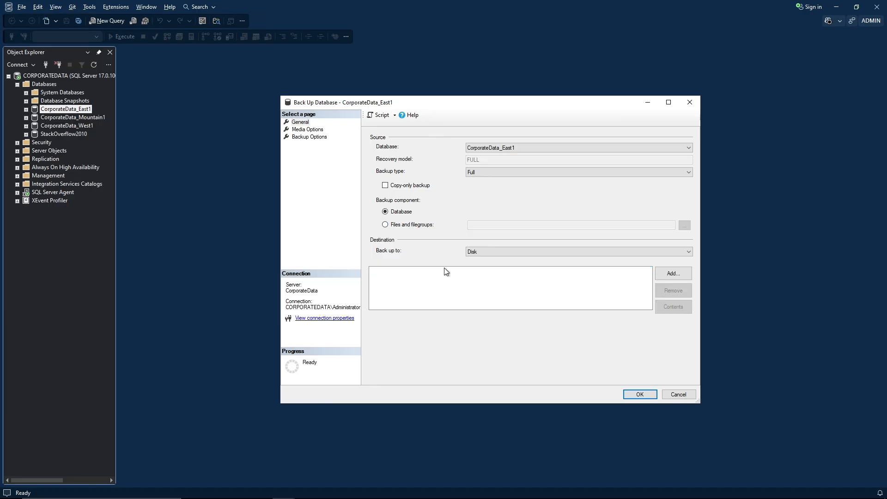
{"action": "left_click", "coordinate": [664, 275]}
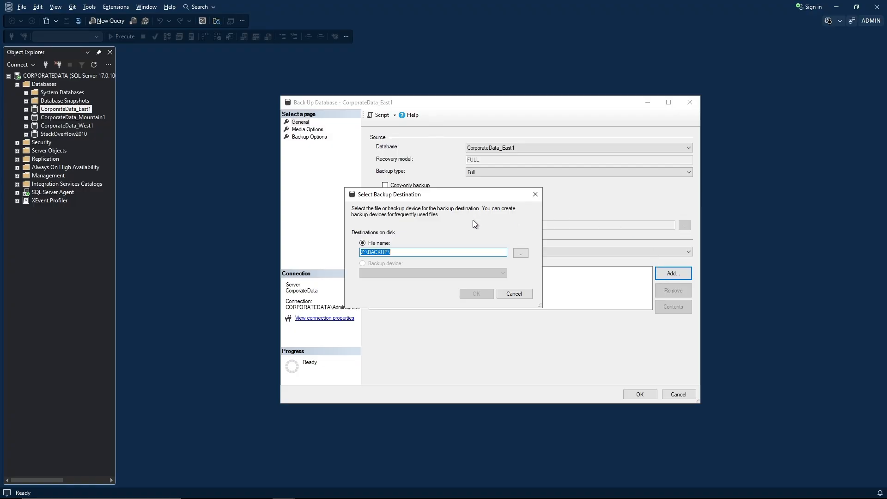
{"action": "left_click", "coordinate": [396, 254]}
{"action": "left_click", "coordinate": [520, 254]}
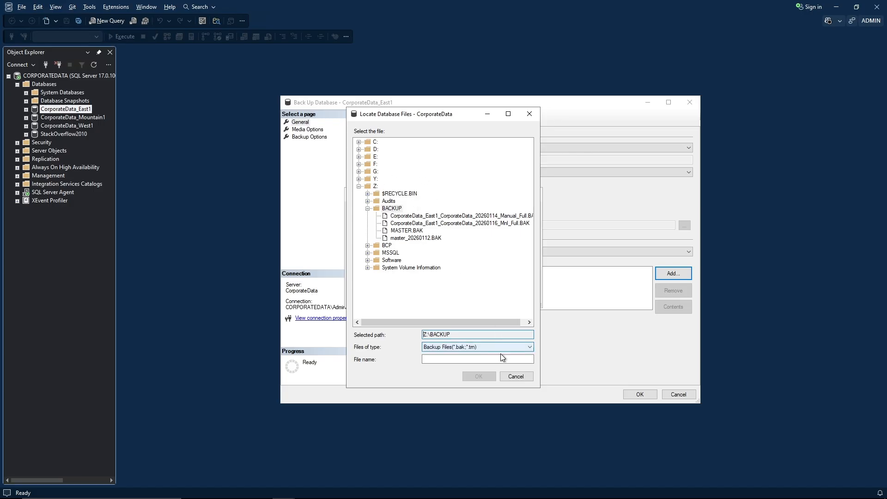
{"action": "left_click", "coordinate": [511, 377]}
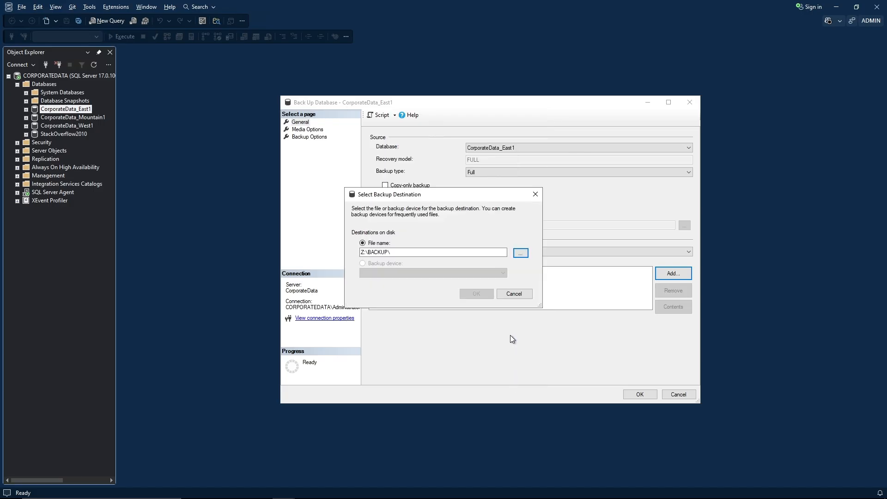
{"action": "left_click", "coordinate": [410, 251]}
{"action": "type", "text": "CorporateData_East1_CorporateData_20260116_Eng_Full.BAK"}
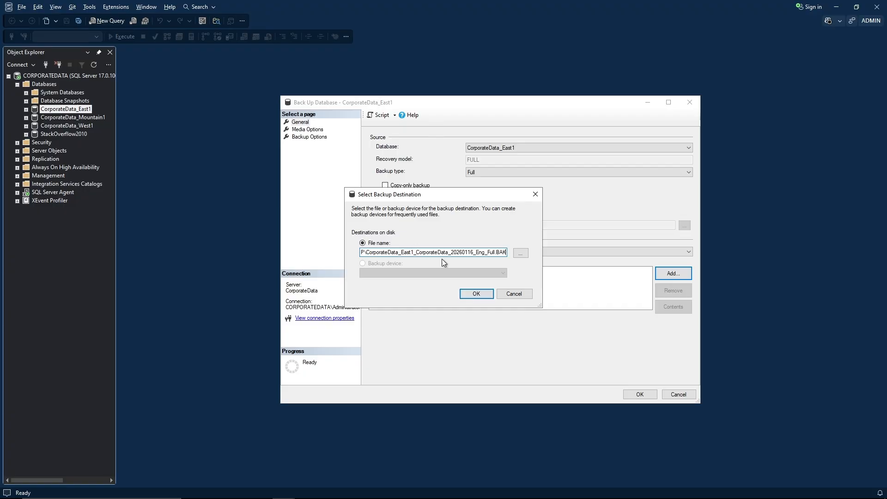
{"action": "left_click", "coordinate": [476, 294]}
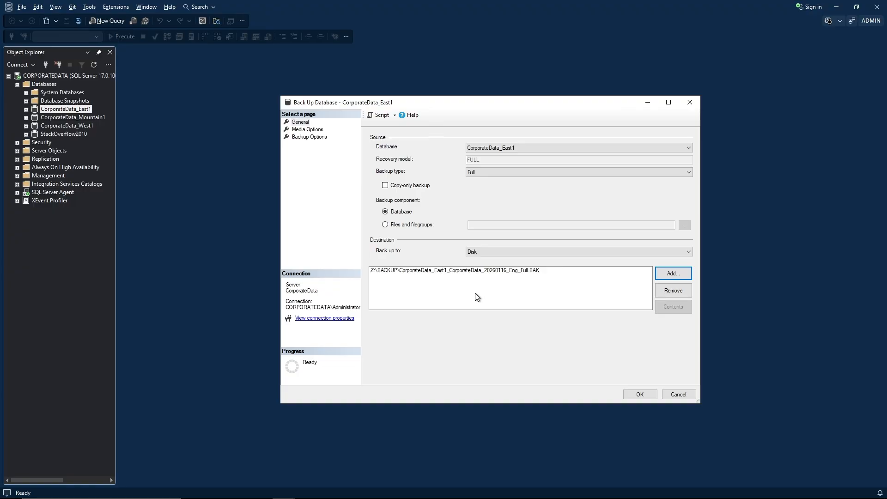
{"action": "left_click", "coordinate": [300, 122]}
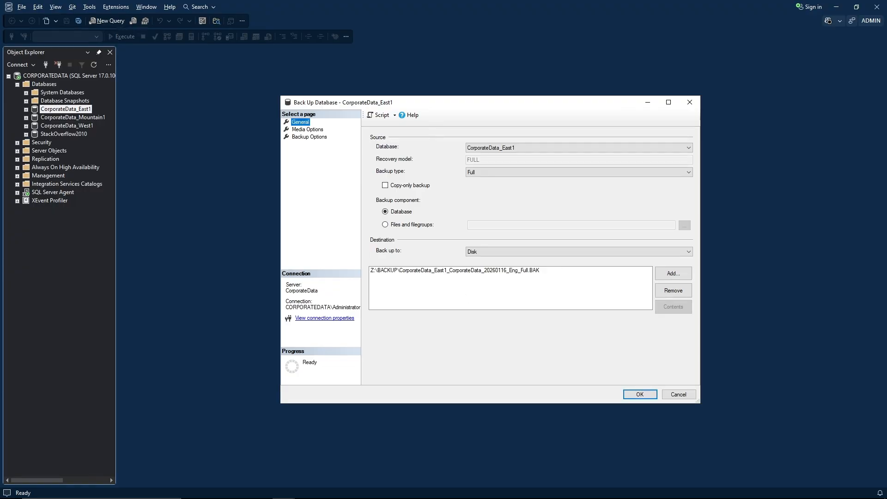
Outline the new media set and Reliability sections on Media Options, then show Backup Options.
{"action": "left_click", "coordinate": [307, 129]}
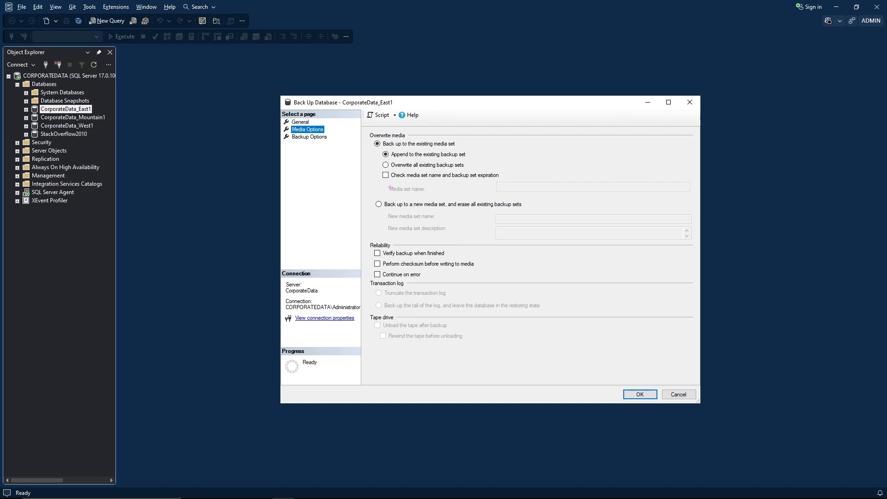
{"action": "mouse_move", "coordinate": [365, 193]}
{"action": "left_mouse_down"}
{"action": "mouse_move", "coordinate": [472, 241]}
{"action": "mouse_move", "coordinate": [545, 240]}
{"action": "left_mouse_up"}
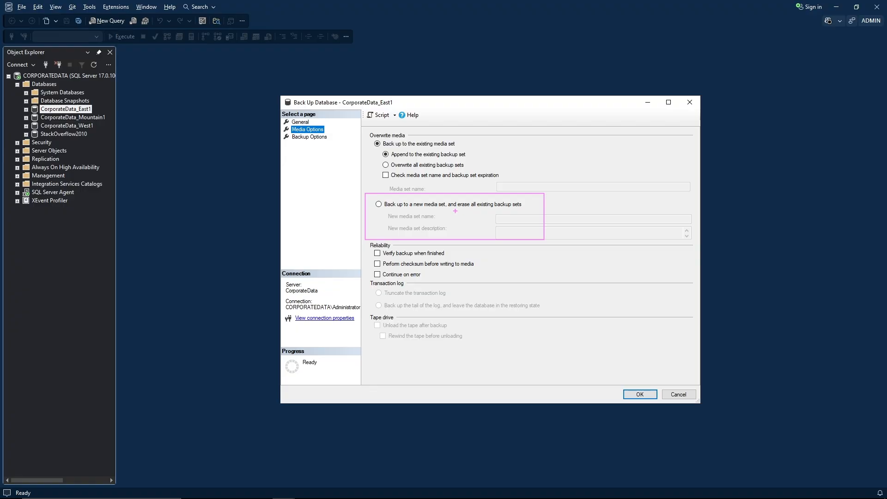
{"action": "key", "text": "Escape"}
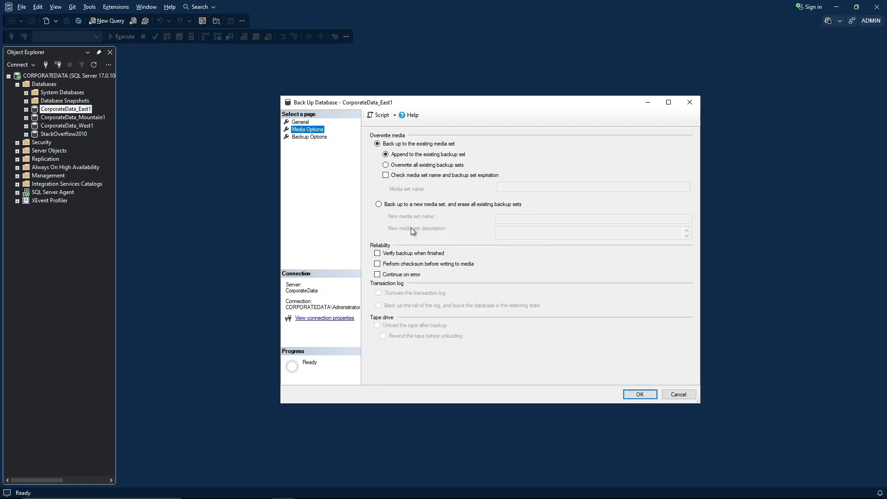
{"action": "mouse_move", "coordinate": [367, 238]}
{"action": "left_mouse_down"}
{"action": "mouse_move", "coordinate": [376, 283]}
{"action": "mouse_move", "coordinate": [451, 293]}
{"action": "mouse_move", "coordinate": [492, 287]}
{"action": "left_mouse_up"}
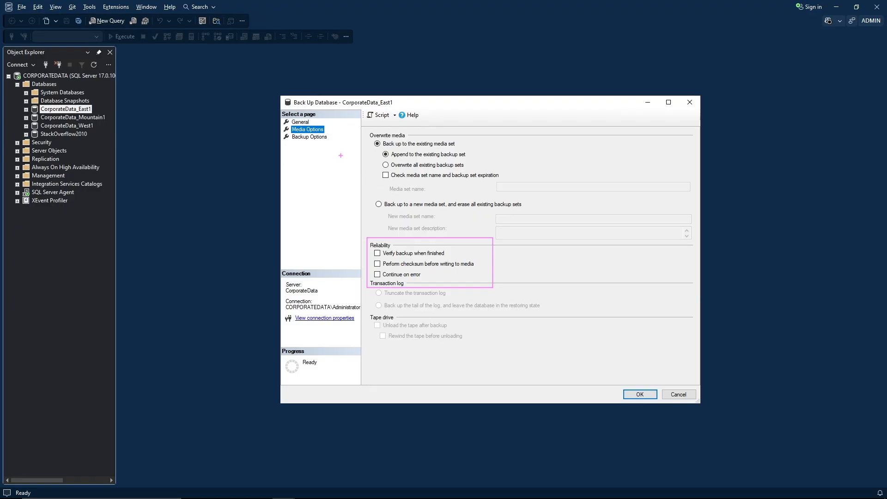
{"action": "key", "text": "Escape"}
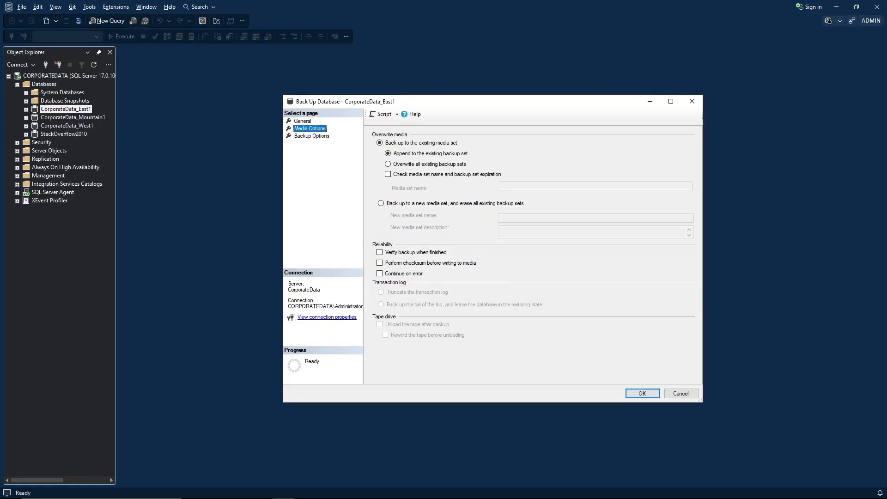
{"action": "left_click", "coordinate": [312, 136]}
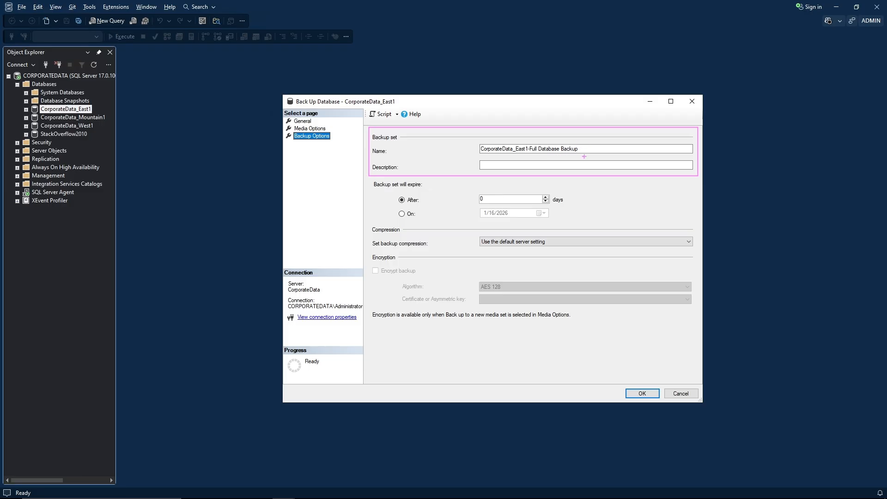
{"action": "key", "text": "Escape"}
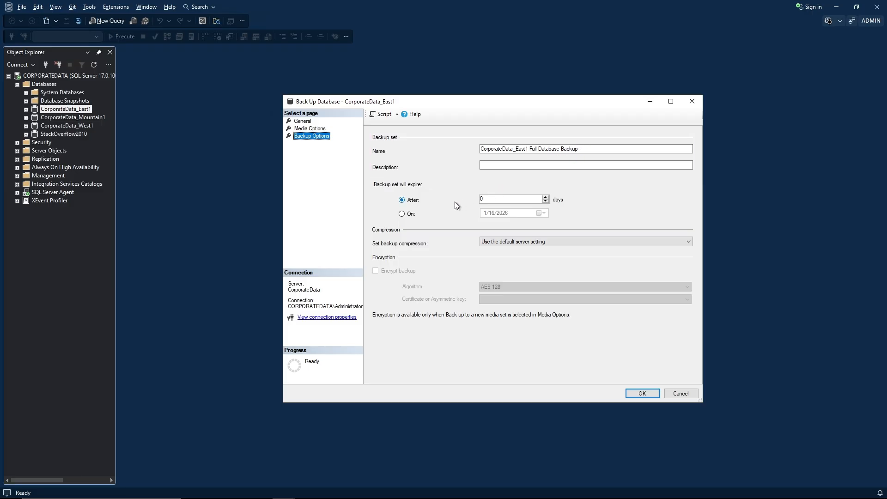
{"action": "key", "text": "ctrl+2"}
{"action": "mouse_move", "coordinate": [368, 175]}
{"action": "left_mouse_down"}
{"action": "mouse_move", "coordinate": [467, 217]}
{"action": "mouse_move", "coordinate": [586, 226]}
{"action": "left_mouse_up"}
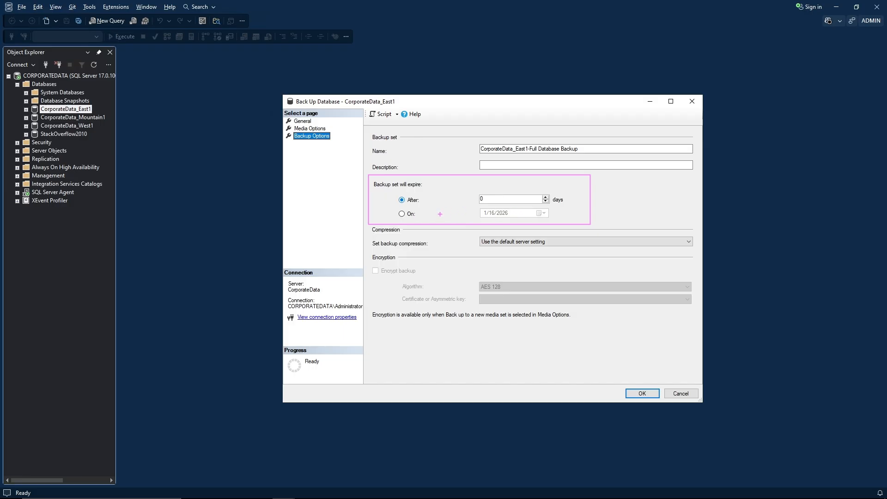
{"action": "key", "text": "Escape"}
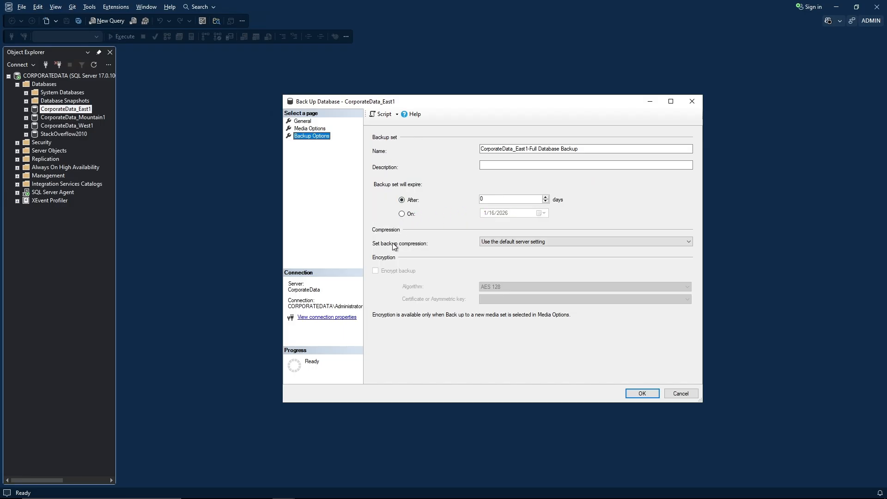
{"action": "key", "text": "ctrl+2"}
{"action": "mouse_move", "coordinate": [369, 226]}
{"action": "left_mouse_down"}
{"action": "mouse_move", "coordinate": [535, 254]}
{"action": "mouse_move", "coordinate": [694, 255]}
{"action": "left_mouse_up"}
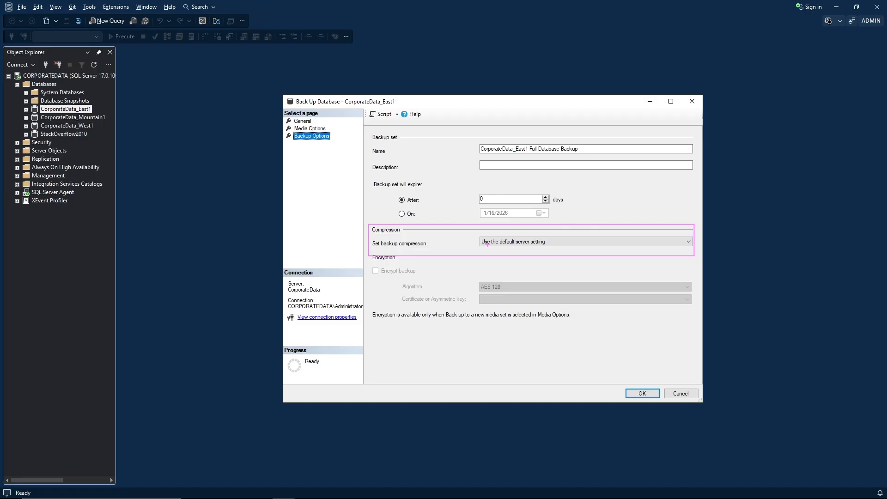
{"action": "key", "text": "Escape"}
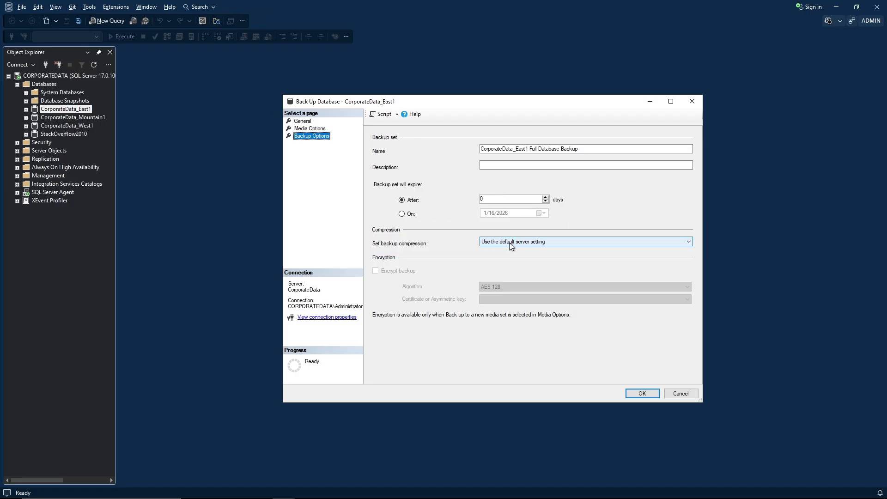
{"action": "left_click", "coordinate": [509, 242]}
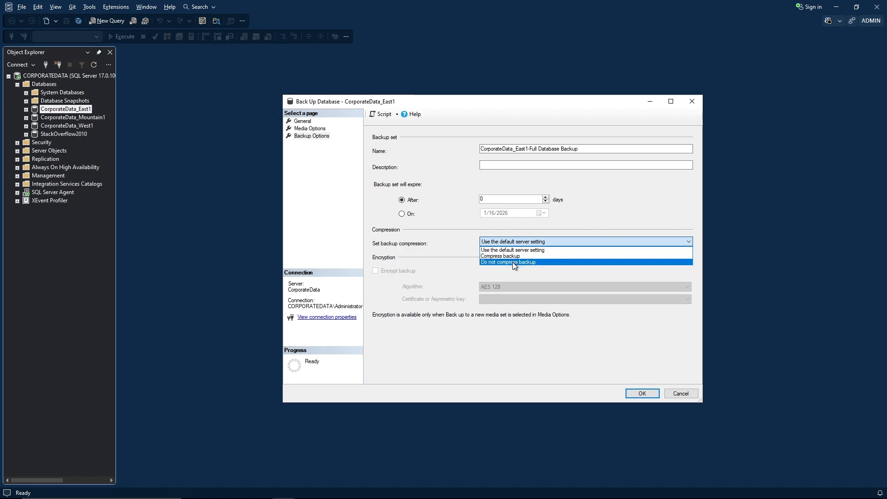
{"action": "left_click", "coordinate": [514, 250]}
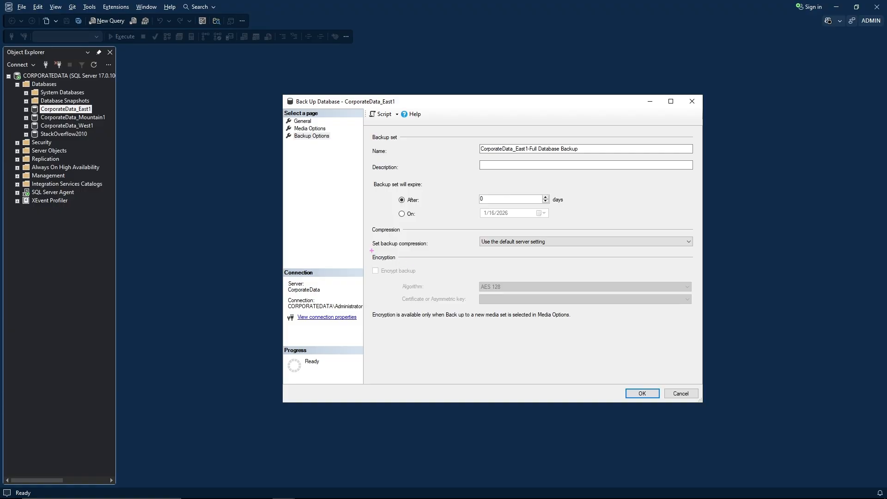
{"action": "mouse_move", "coordinate": [372, 250]}
{"action": "left_mouse_down"}
{"action": "mouse_move", "coordinate": [483, 331]}
{"action": "mouse_move", "coordinate": [696, 333]}
{"action": "left_mouse_up"}
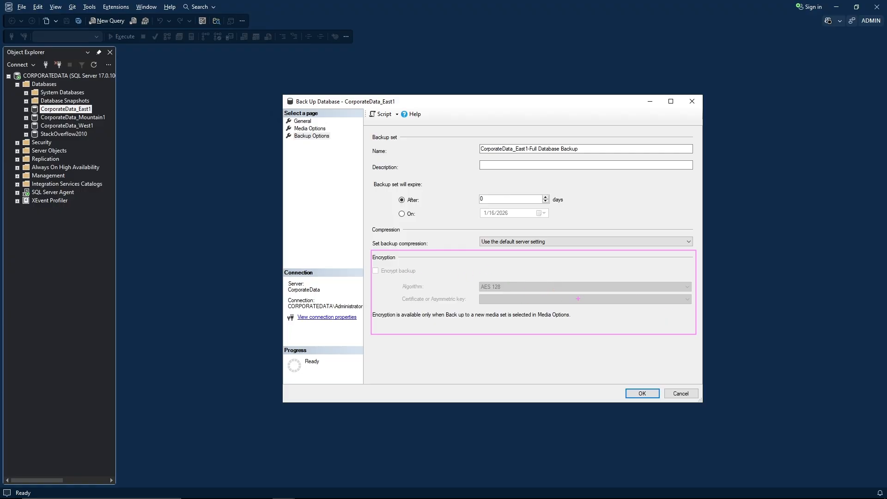
{"action": "key", "text": "Escape"}
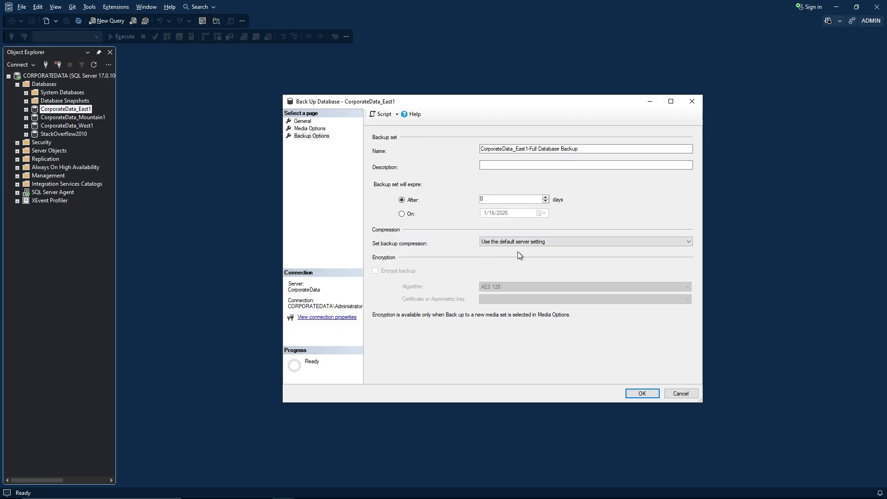
Choose a new media set erasing existing backup sets, named 'Test' with description 'Test'.
{"action": "left_click", "coordinate": [319, 129]}
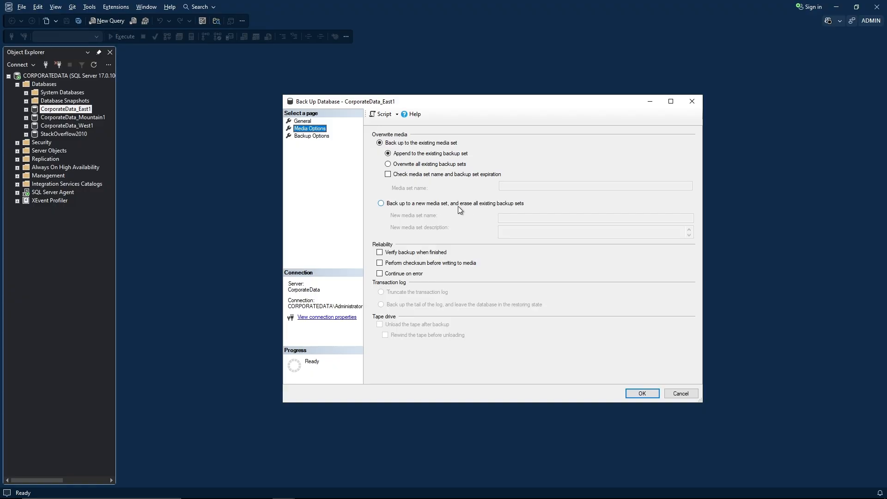
{"action": "left_click", "coordinate": [381, 203]}
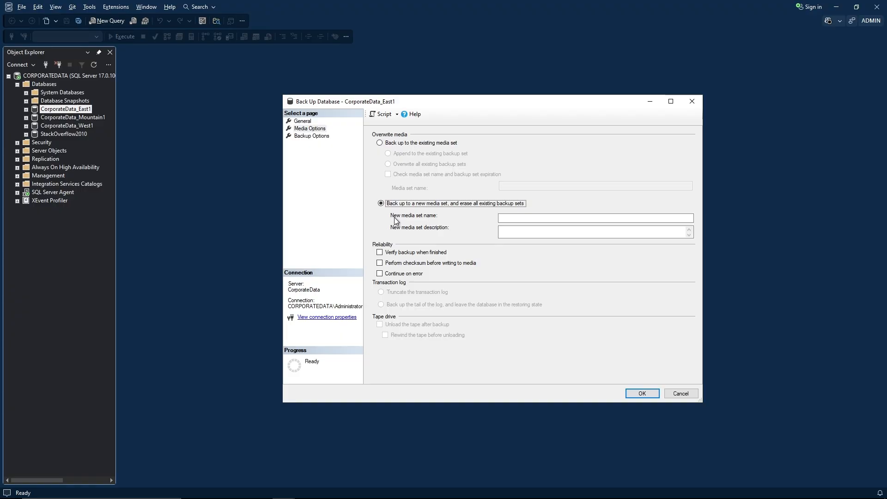
{"action": "left_click", "coordinate": [501, 218]}
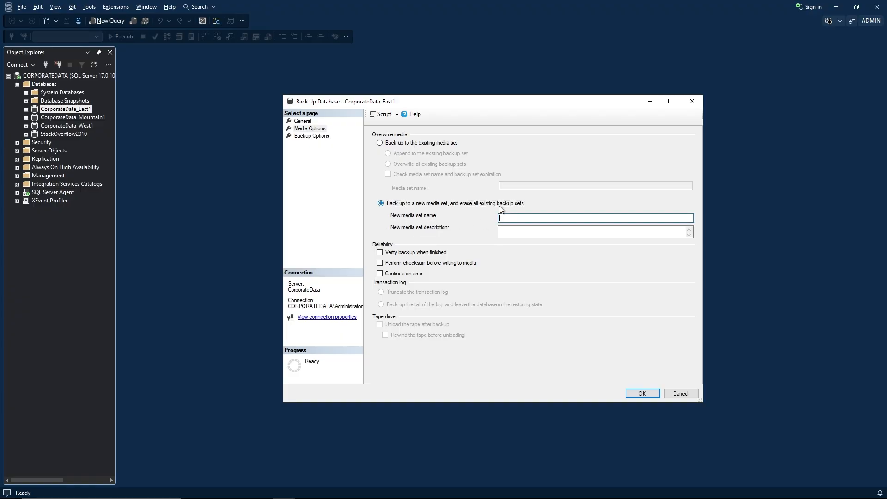
{"action": "type", "text": "Test"}
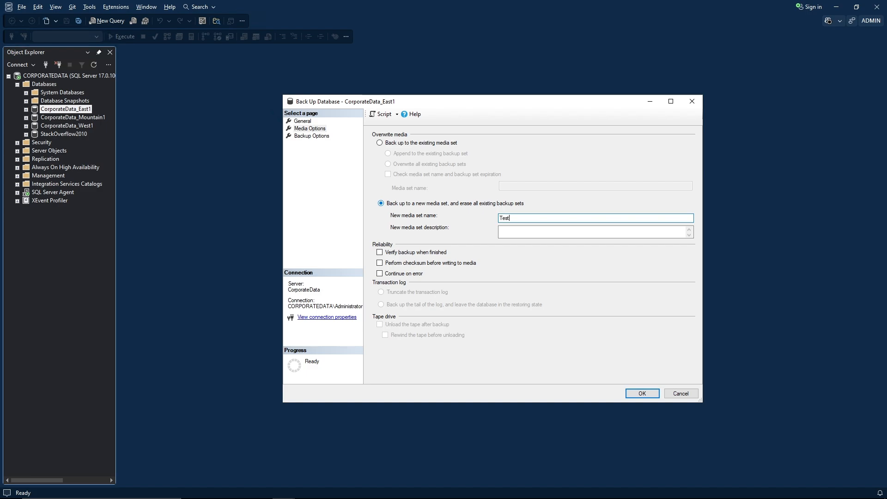
{"action": "key", "text": "Tab"}
{"action": "type", "text": "Test"}
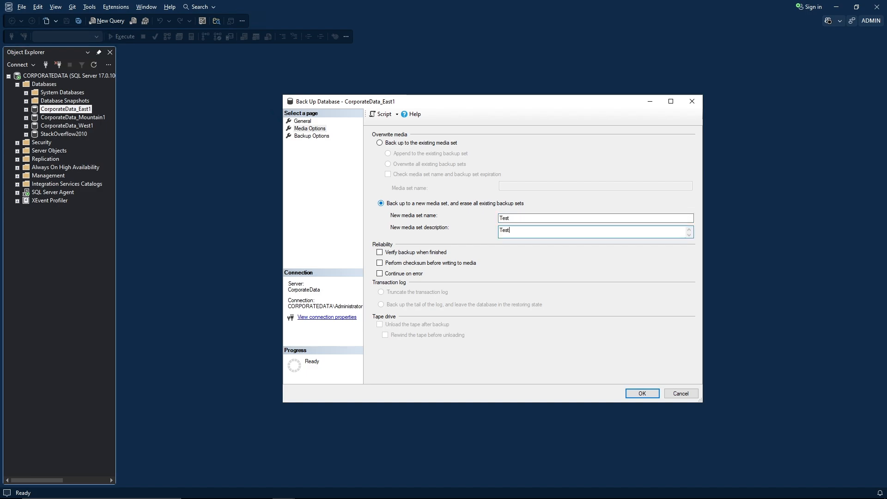
{"action": "left_click", "coordinate": [305, 135]}
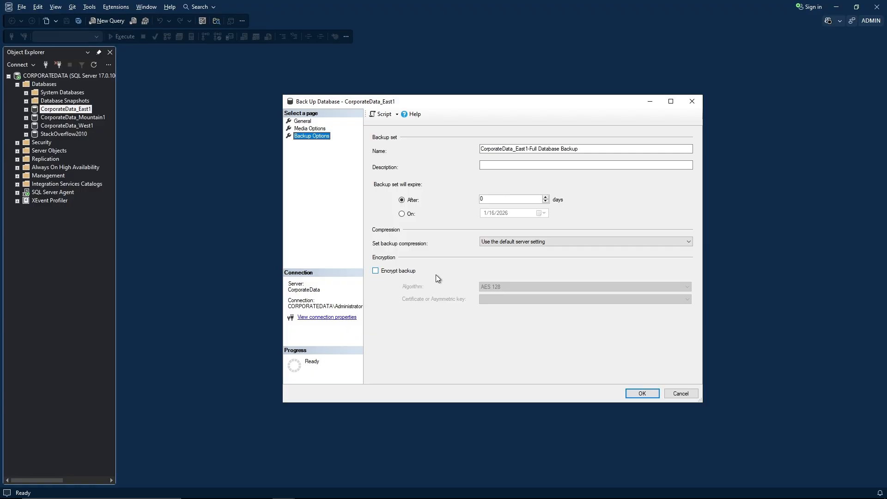
Enable backup encryption with AES 256 and the TDE_Cert certificate, then run the backup.
{"action": "left_click", "coordinate": [375, 272]}
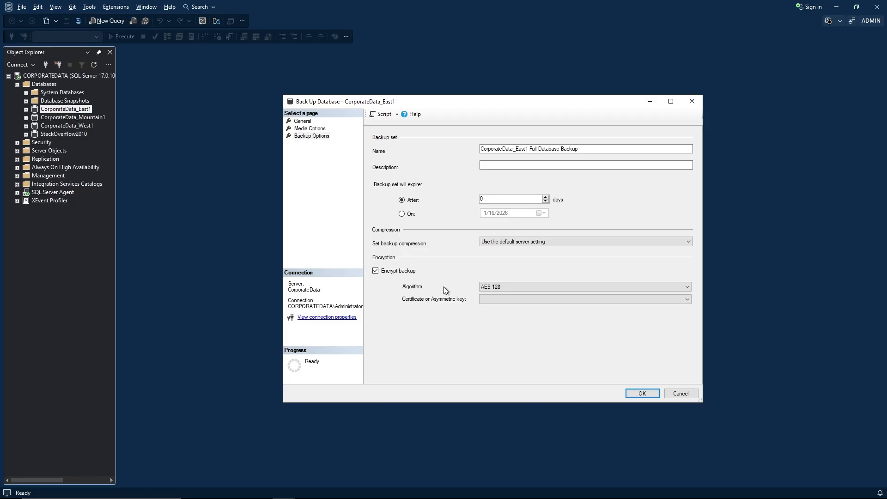
{"action": "left_click", "coordinate": [690, 287]}
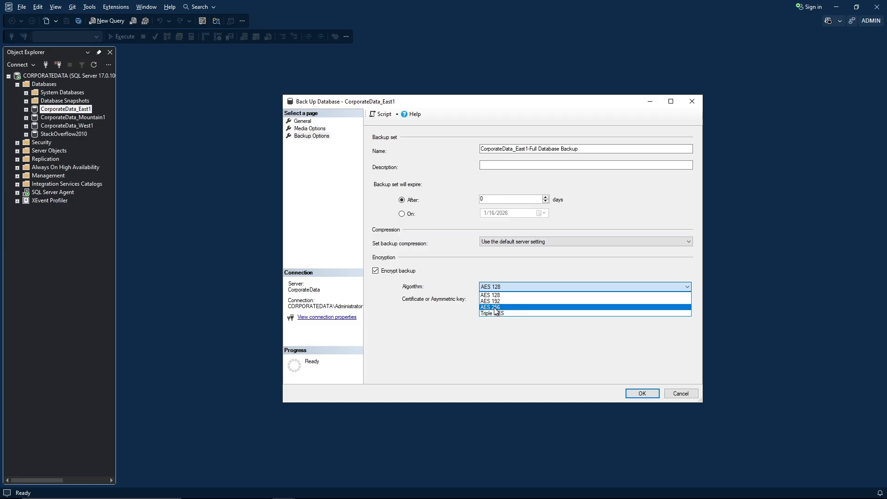
{"action": "left_click", "coordinate": [495, 307]}
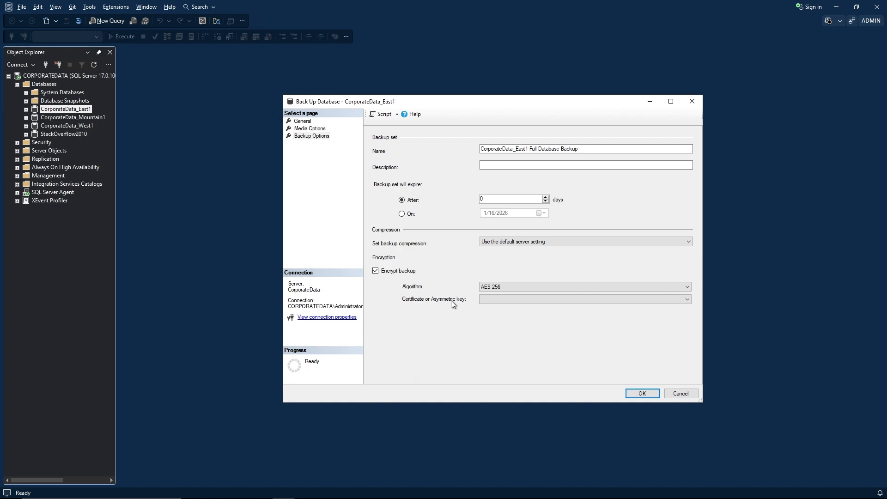
{"action": "left_click", "coordinate": [686, 300]}
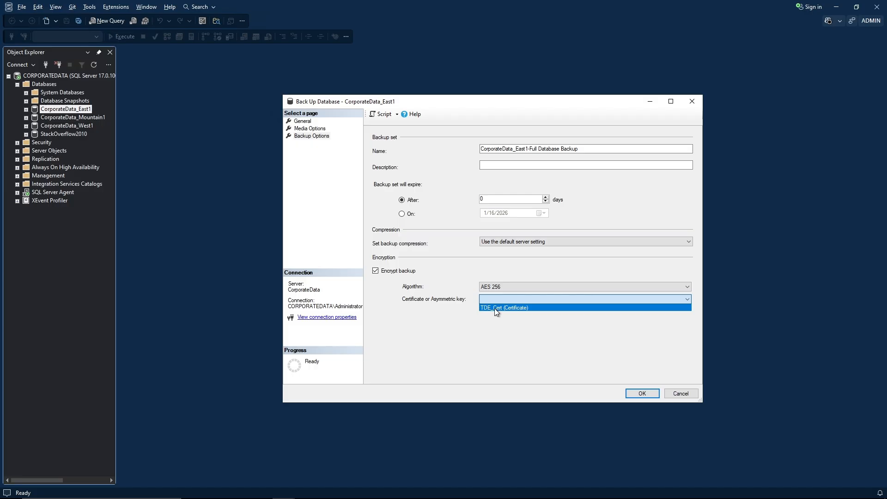
{"action": "left_click", "coordinate": [528, 308]}
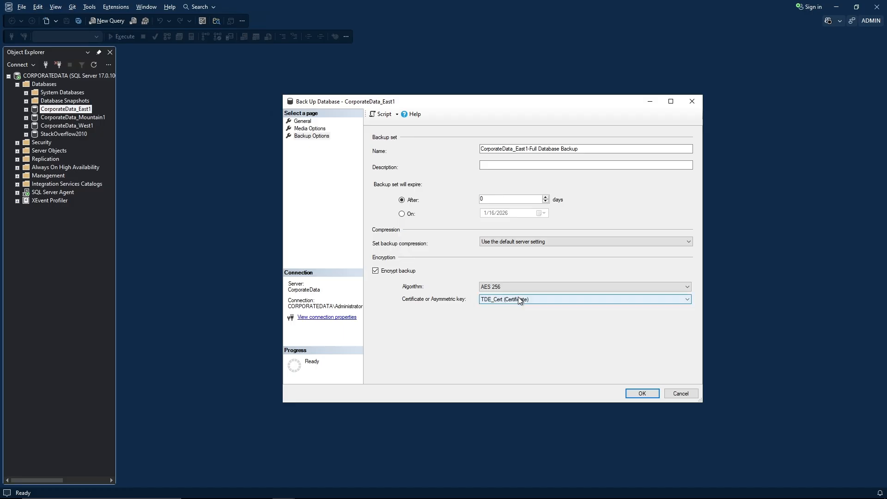
{"action": "left_click", "coordinate": [630, 393]}
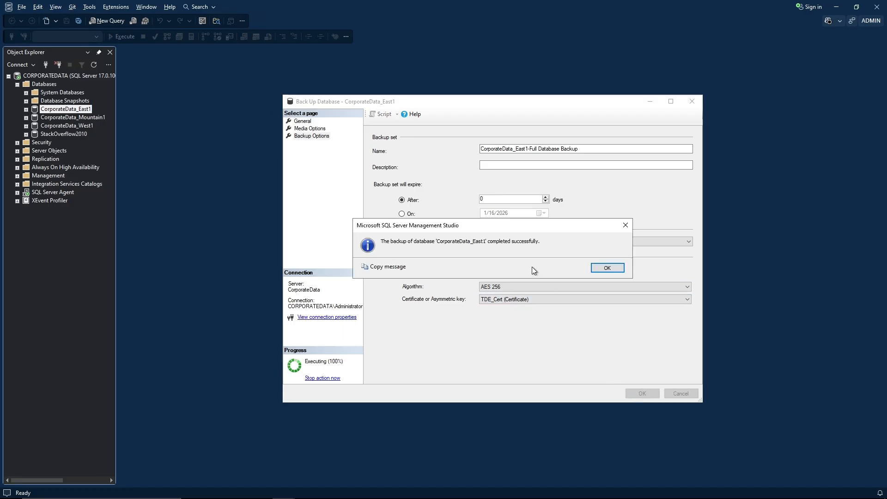
Dismiss the success message and select the documentation URL in the RESTORE LABELONLY query.
{"action": "left_click", "coordinate": [607, 268]}
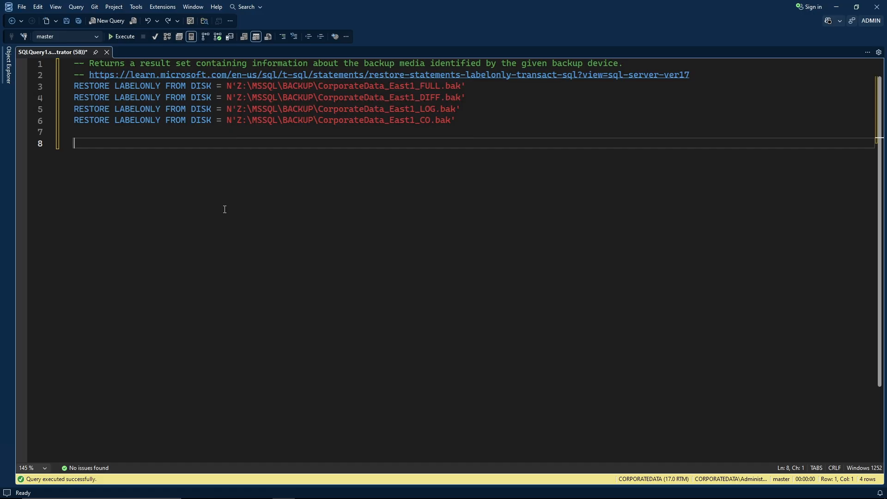
{"action": "left_click", "coordinate": [694, 79]}
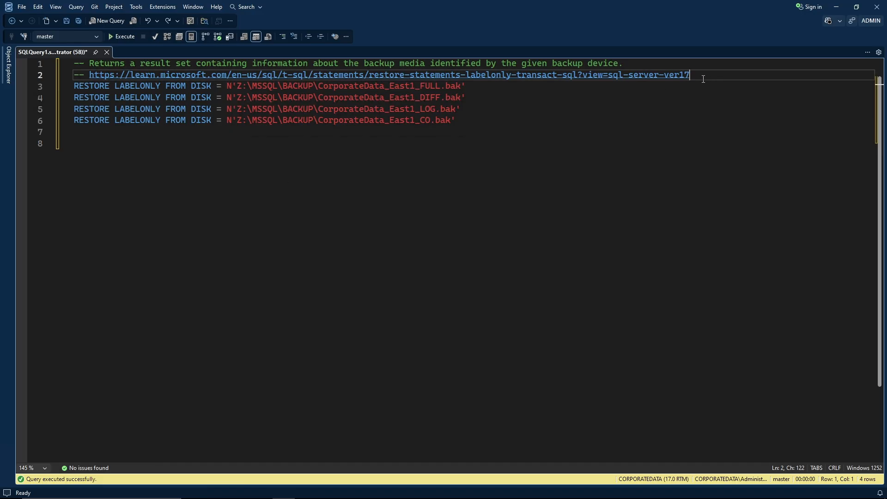
{"action": "left_click_drag", "start_coordinate": [690, 77], "coordinate": [90, 76]}
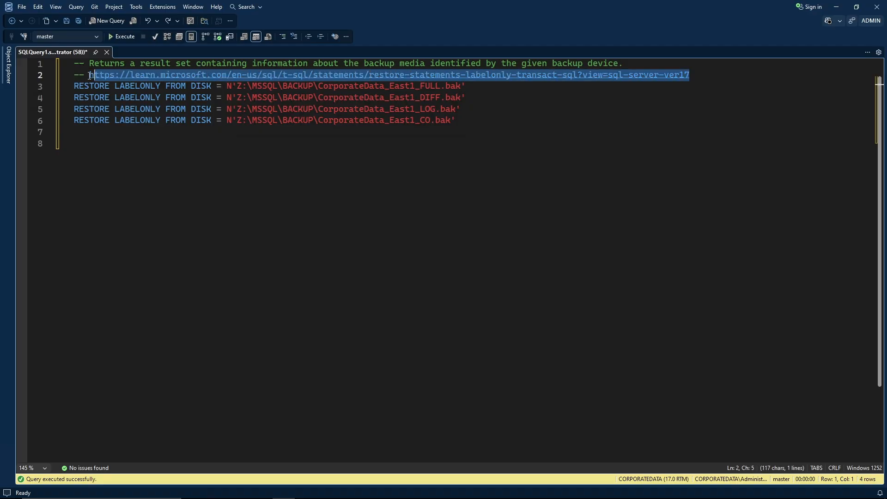
{"action": "left_click", "coordinate": [161, 141]}
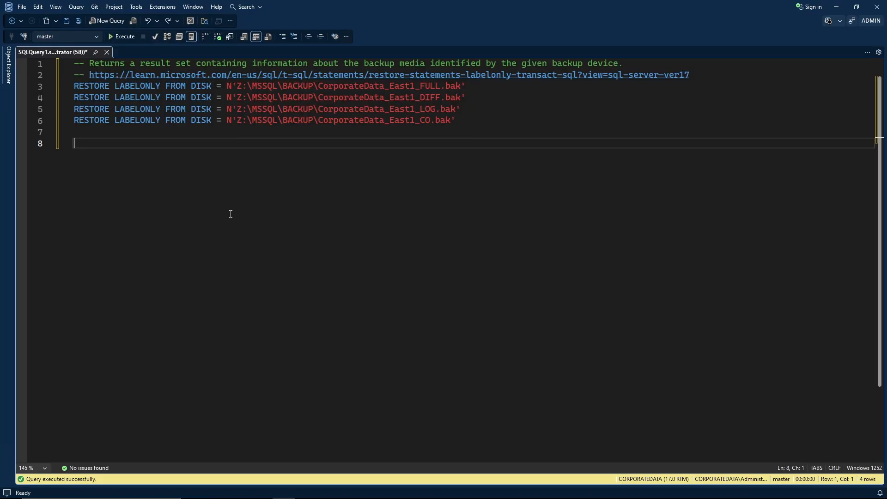
Run the RESTORE LABELONLY queries, shrink three result grids and highlight the MediaName column.
{"action": "key", "text": "F5"}
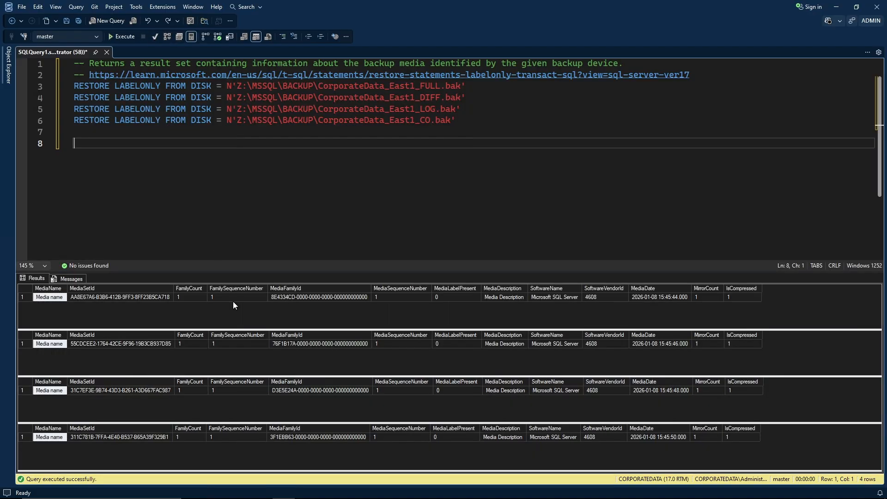
{"action": "left_click_drag", "start_coordinate": [241, 330], "coordinate": [242, 303]}
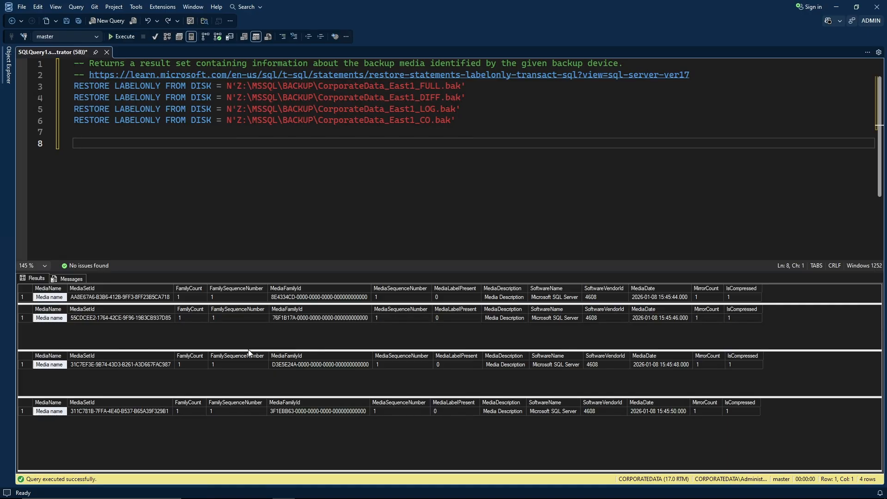
{"action": "left_click_drag", "start_coordinate": [248, 350], "coordinate": [254, 326]}
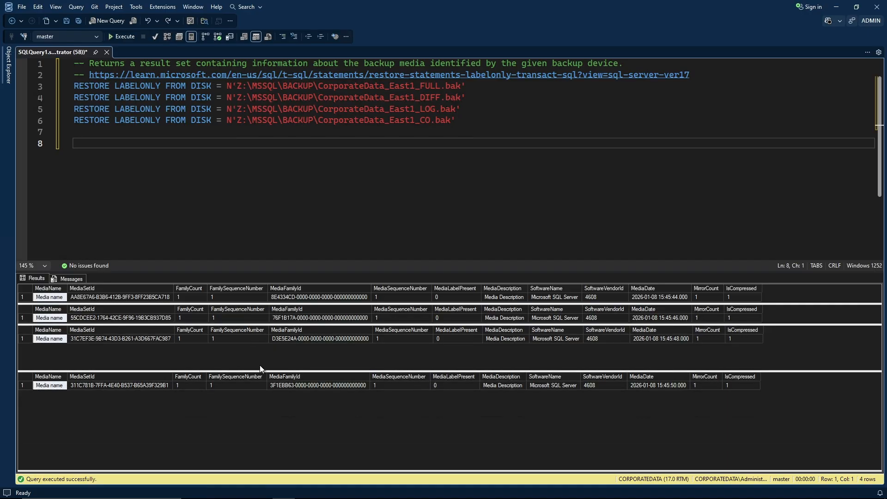
{"action": "left_click_drag", "start_coordinate": [262, 370], "coordinate": [266, 345]}
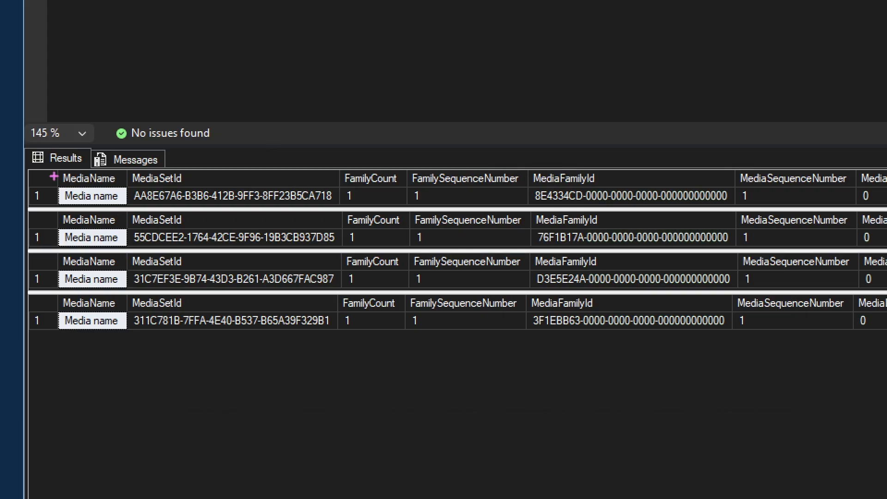
{"action": "left_click_drag", "start_coordinate": [51, 163], "coordinate": [129, 331]}
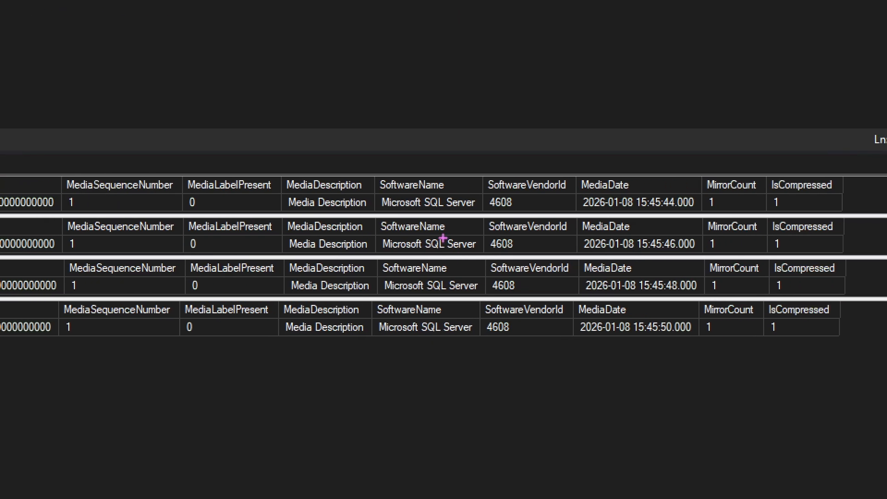
Box the MediaDescription, SoftwareName, MediaDate and IsCompressed columns in the label results.
{"action": "left_click_drag", "start_coordinate": [277, 174], "coordinate": [377, 343]}
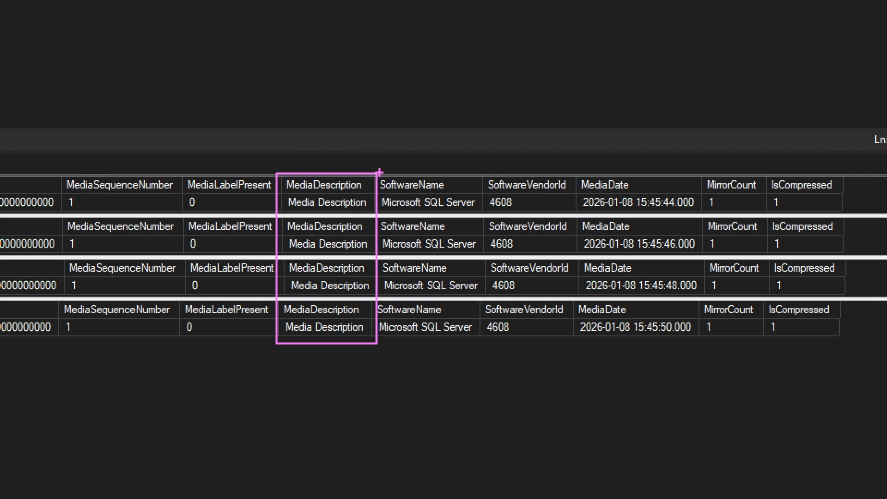
{"action": "left_click_drag", "start_coordinate": [377, 173], "coordinate": [480, 347]}
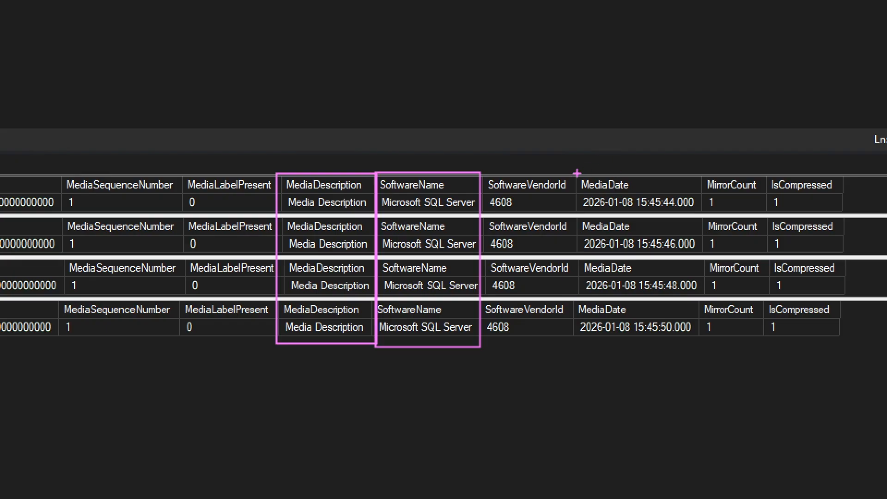
{"action": "key", "text": "g"}
{"action": "mouse_move", "coordinate": [577, 173]}
{"action": "left_mouse_down"}
{"action": "mouse_move", "coordinate": [645, 216]}
{"action": "mouse_move", "coordinate": [681, 255]}
{"action": "mouse_move", "coordinate": [701, 341]}
{"action": "left_mouse_up"}
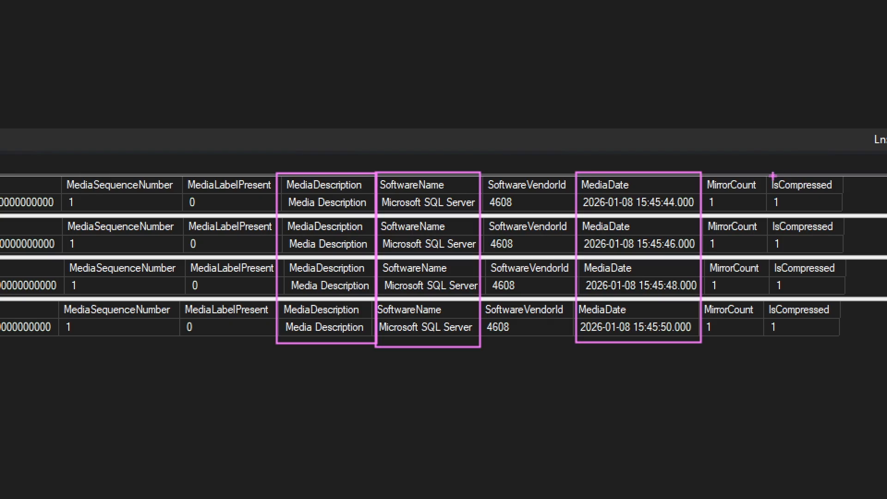
{"action": "key", "text": "g"}
{"action": "mouse_move", "coordinate": [765, 173]}
{"action": "left_mouse_down"}
{"action": "mouse_move", "coordinate": [813, 256]}
{"action": "mouse_move", "coordinate": [844, 341]}
{"action": "left_mouse_up"}
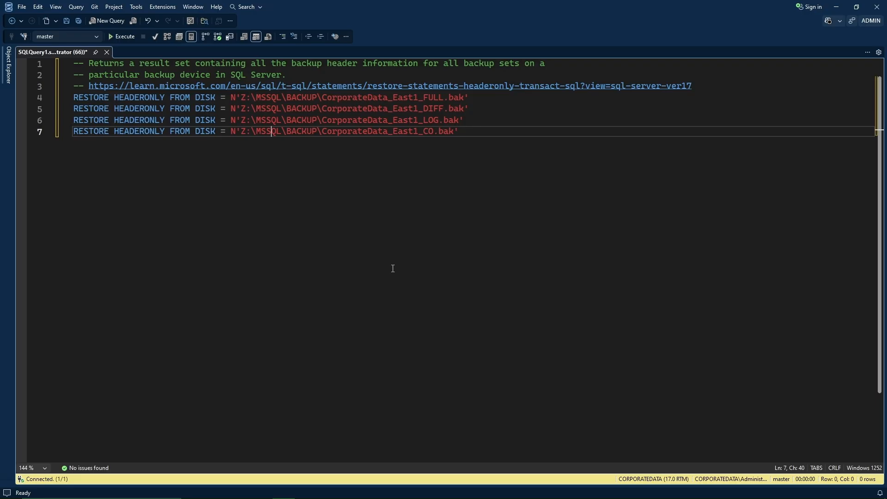
Run RESTORE HEADERONLY, shrink the result grids, and box BackupName/BackupDescription and BackupType across four results.
{"action": "key", "text": "F5"}
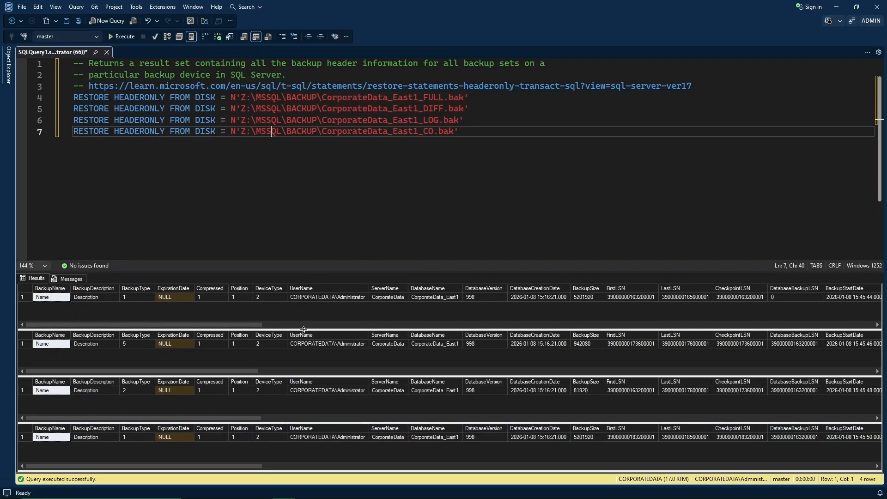
{"action": "left_click_drag", "start_coordinate": [303, 330], "coordinate": [303, 309]}
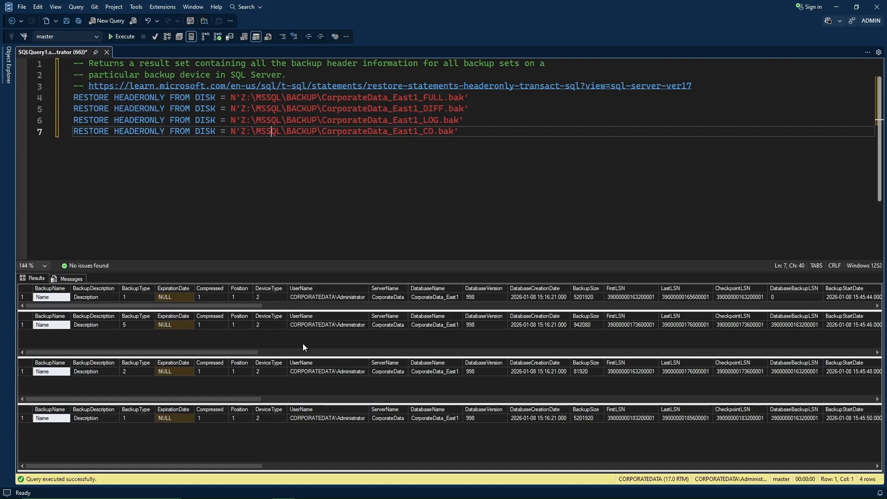
{"action": "left_click_drag", "start_coordinate": [303, 357], "coordinate": [306, 340]}
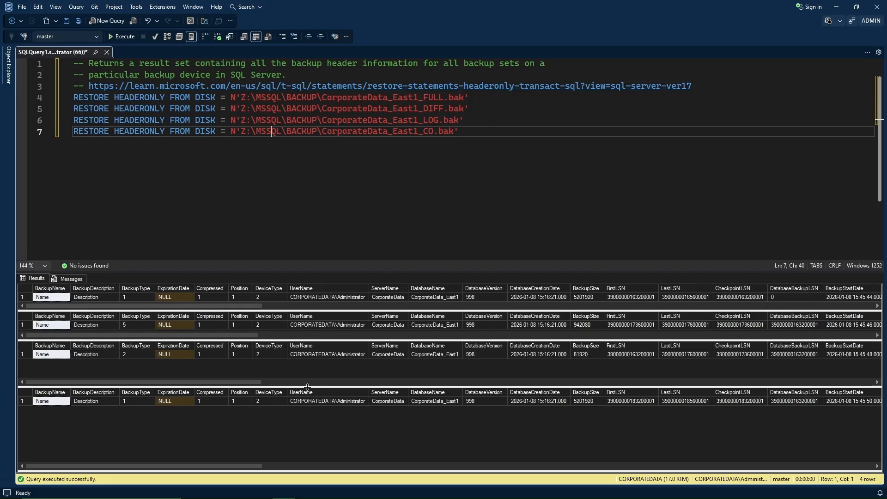
{"action": "left_click_drag", "start_coordinate": [306, 387], "coordinate": [311, 370]}
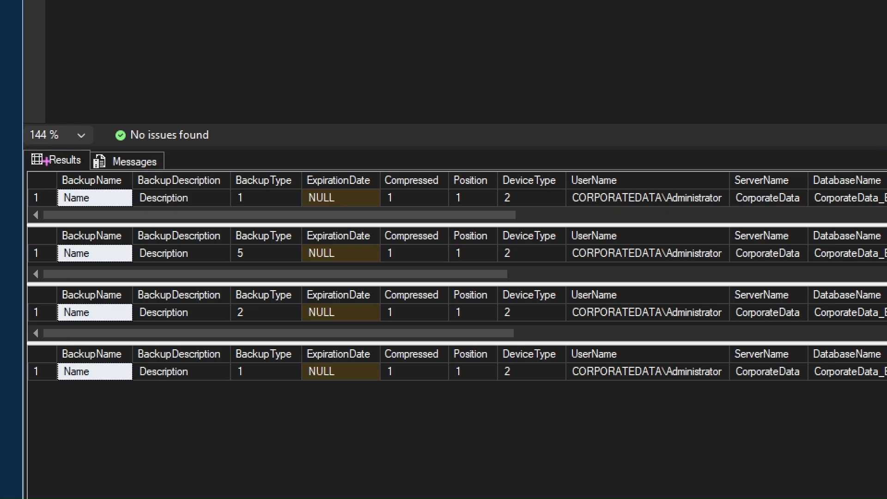
{"action": "mouse_move", "coordinate": [46, 162]}
{"action": "left_mouse_down"}
{"action": "mouse_move", "coordinate": [167, 221]}
{"action": "mouse_move", "coordinate": [199, 265]}
{"action": "mouse_move", "coordinate": [231, 389]}
{"action": "left_mouse_up"}
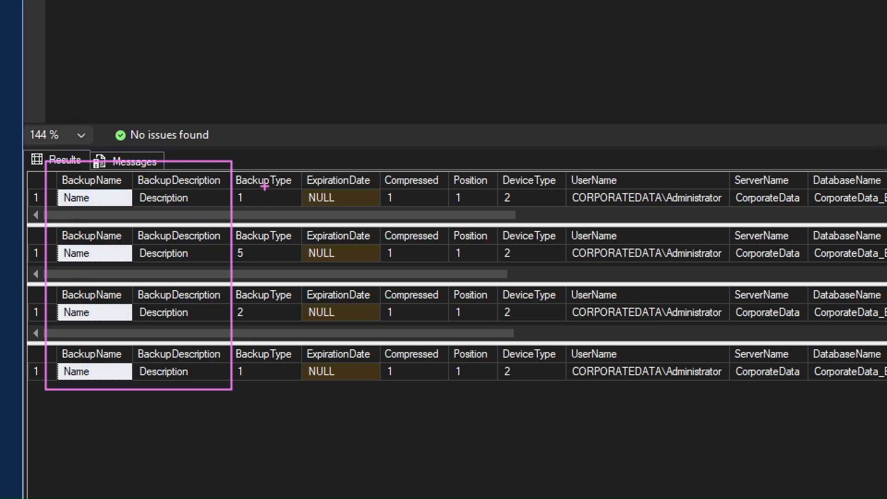
{"action": "left_click_drag", "start_coordinate": [232, 161], "coordinate": [300, 392]}
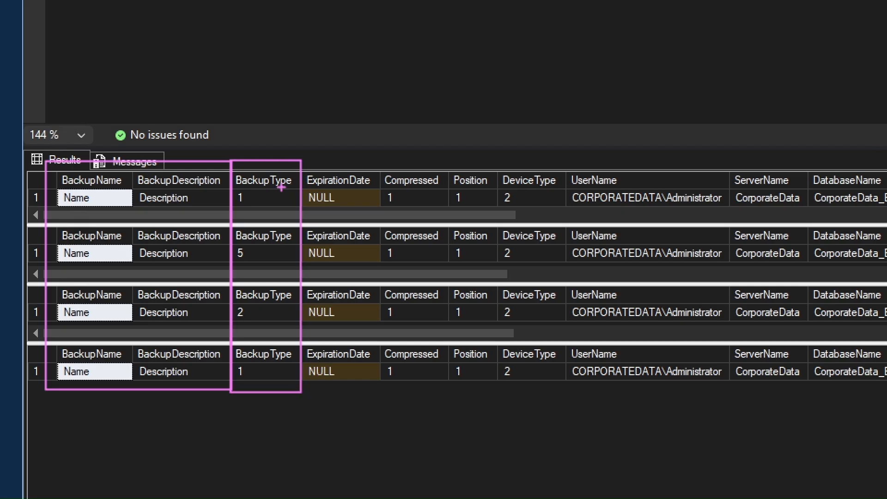
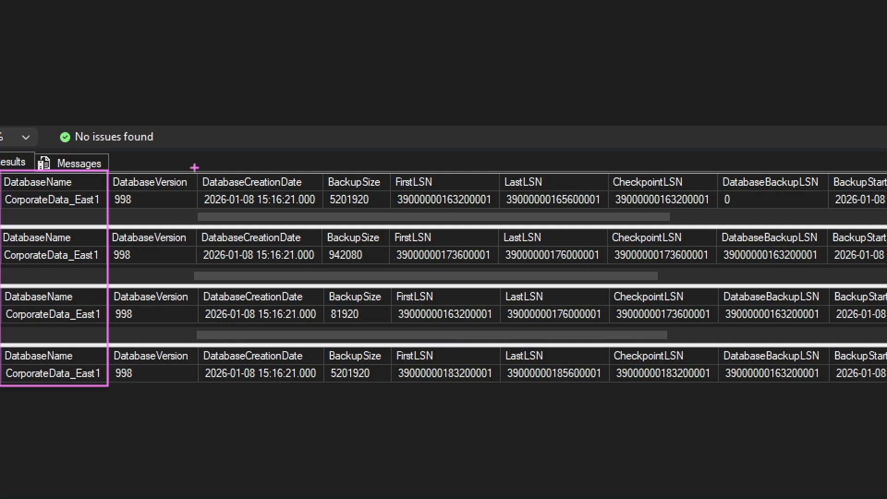
Outline further columns across the backup header result grids.
{"action": "left_click_drag", "start_coordinate": [194, 168], "coordinate": [391, 385]}
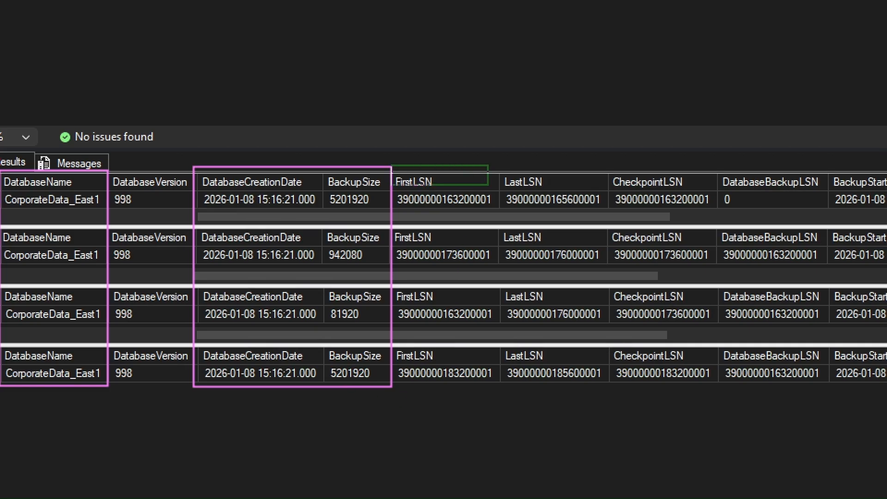
{"action": "left_click_drag", "start_coordinate": [835, 345], "coordinate": [832, 390]}
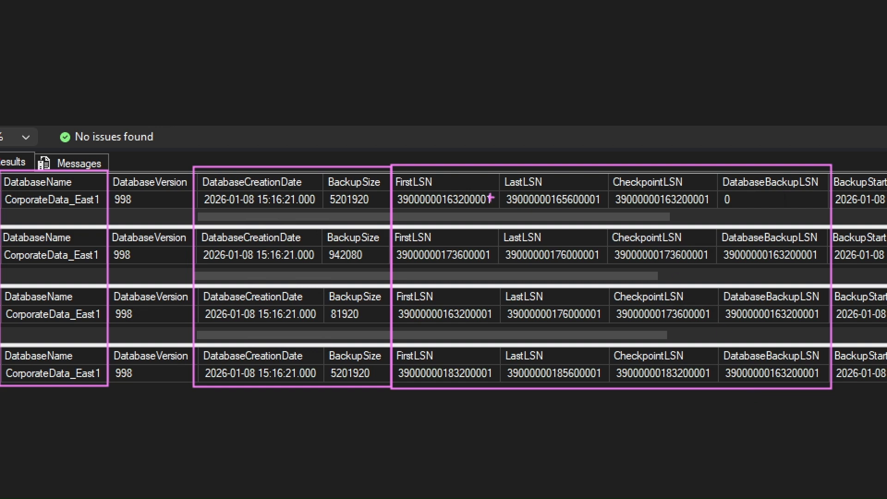
{"action": "mouse_move", "coordinate": [392, 190]}
{"action": "left_mouse_down"}
{"action": "mouse_move", "coordinate": [423, 209]}
{"action": "mouse_move", "coordinate": [502, 212]}
{"action": "left_mouse_up"}
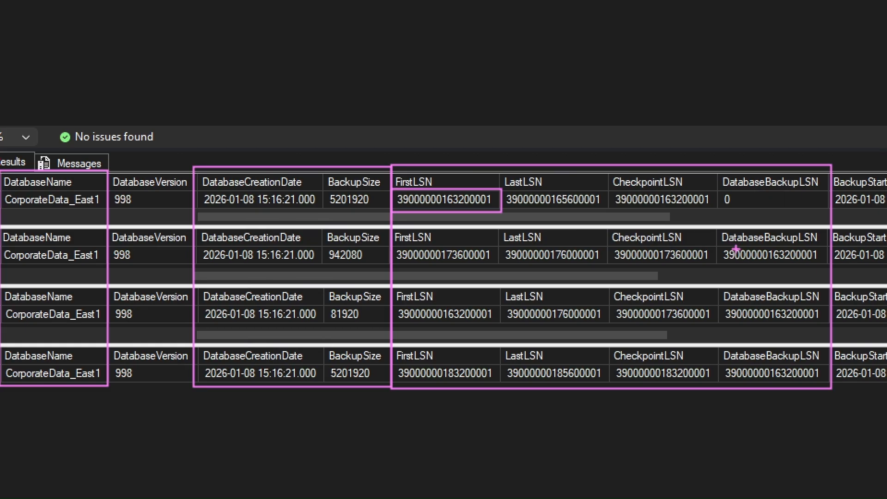
{"action": "mouse_move", "coordinate": [716, 244]}
{"action": "left_mouse_down"}
{"action": "mouse_move", "coordinate": [732, 263]}
{"action": "mouse_move", "coordinate": [830, 263]}
{"action": "left_mouse_up"}
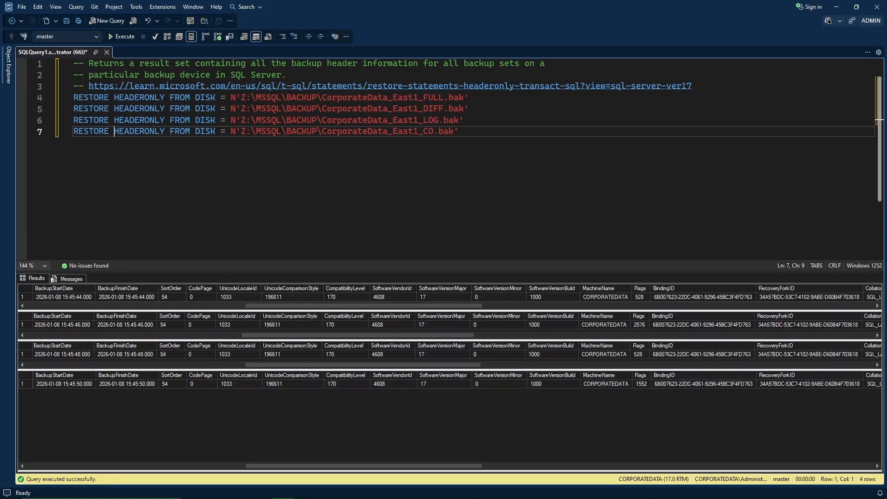
{"action": "left_click", "coordinate": [183, 189]}
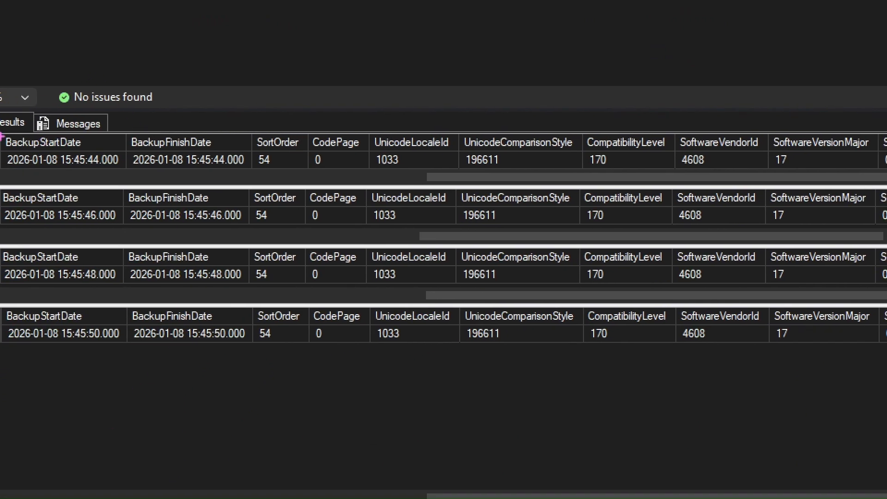
{"action": "mouse_move", "coordinate": [1, 130]}
{"action": "left_mouse_down"}
{"action": "mouse_move", "coordinate": [216, 240]}
{"action": "mouse_move", "coordinate": [253, 346]}
{"action": "left_mouse_up"}
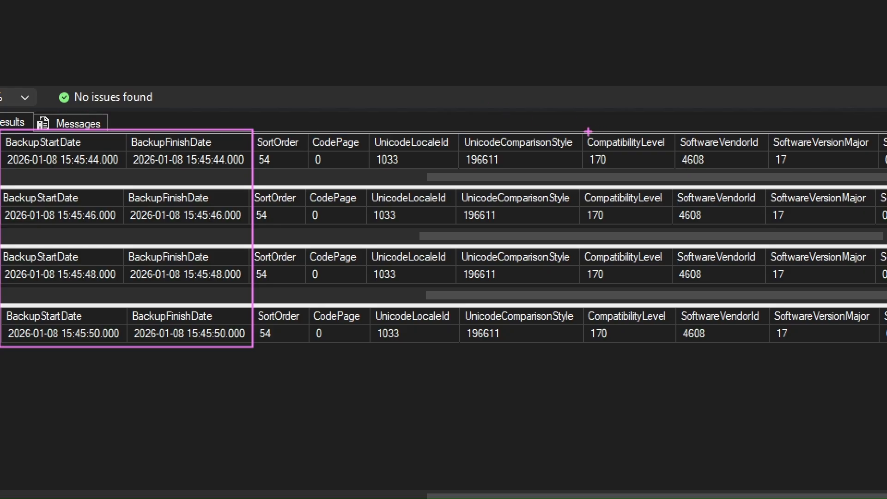
{"action": "mouse_move", "coordinate": [580, 131]}
{"action": "left_mouse_down"}
{"action": "mouse_move", "coordinate": [637, 180]}
{"action": "mouse_move", "coordinate": [661, 339]}
{"action": "mouse_move", "coordinate": [676, 347]}
{"action": "left_mouse_up"}
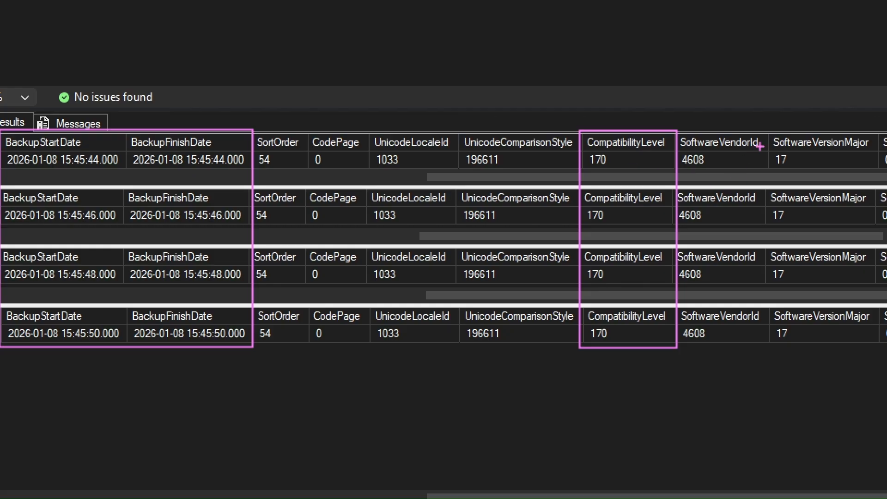
{"action": "mouse_move", "coordinate": [767, 132]}
{"action": "left_mouse_down"}
{"action": "mouse_move", "coordinate": [831, 335]}
{"action": "mouse_move", "coordinate": [862, 351]}
{"action": "mouse_move", "coordinate": [884, 348]}
{"action": "left_mouse_up"}
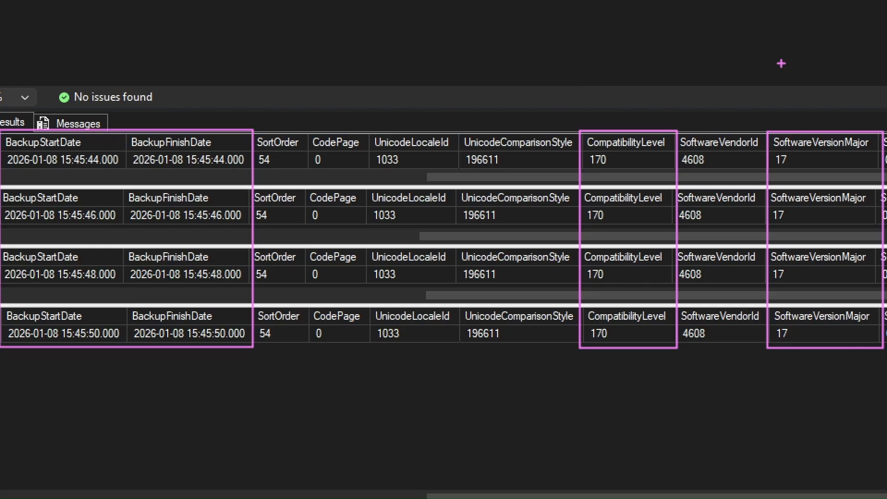
Zoom back into the results and box more header fields across the grids.
{"action": "key", "text": "Escape"}
{"action": "left_click", "coordinate": [373, 131]}
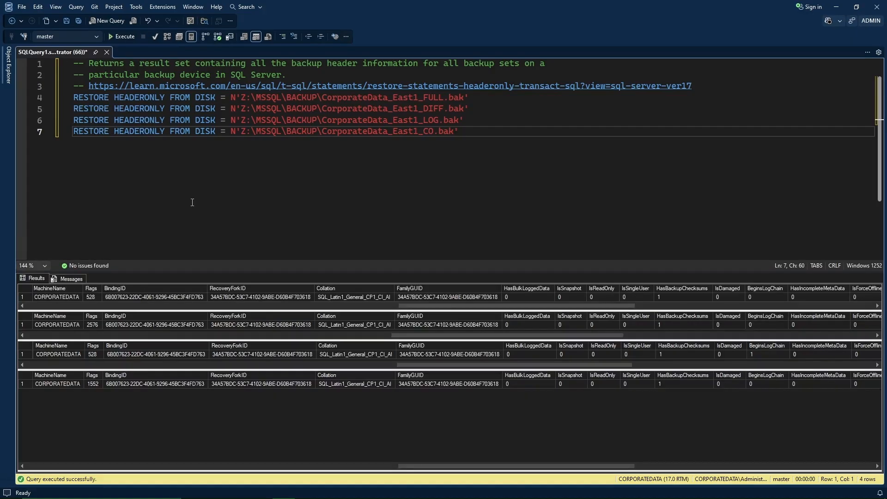
{"action": "key", "text": "ctrl+1"}
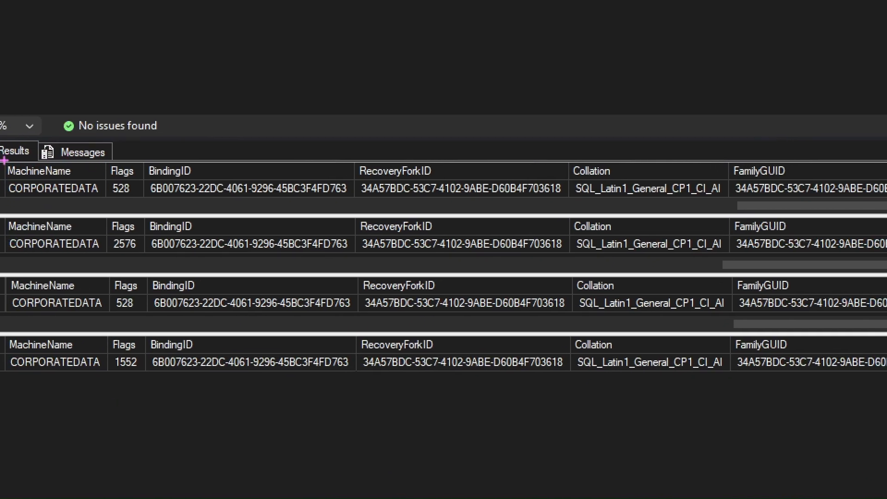
{"action": "mouse_move", "coordinate": [4, 160]}
{"action": "left_mouse_down"}
{"action": "mouse_move", "coordinate": [59, 163]}
{"action": "mouse_move", "coordinate": [110, 375]}
{"action": "left_mouse_up"}
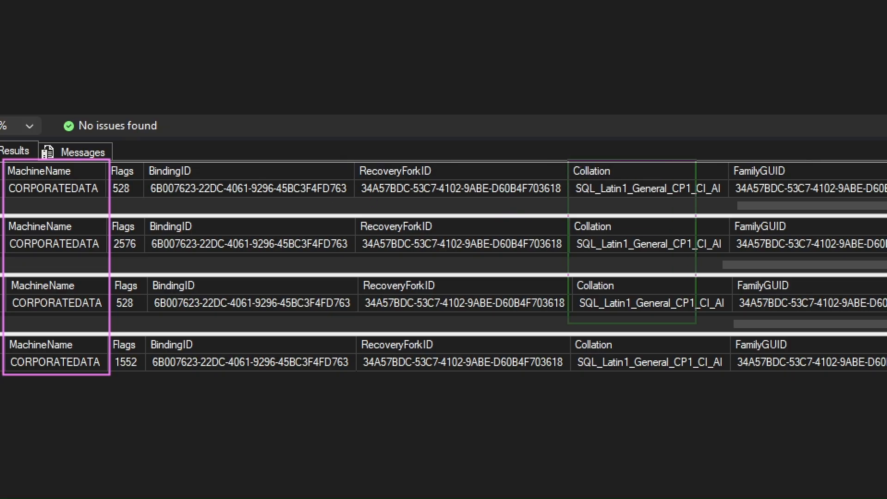
{"action": "left_click_drag", "start_coordinate": [732, 376], "coordinate": [734, 378]}
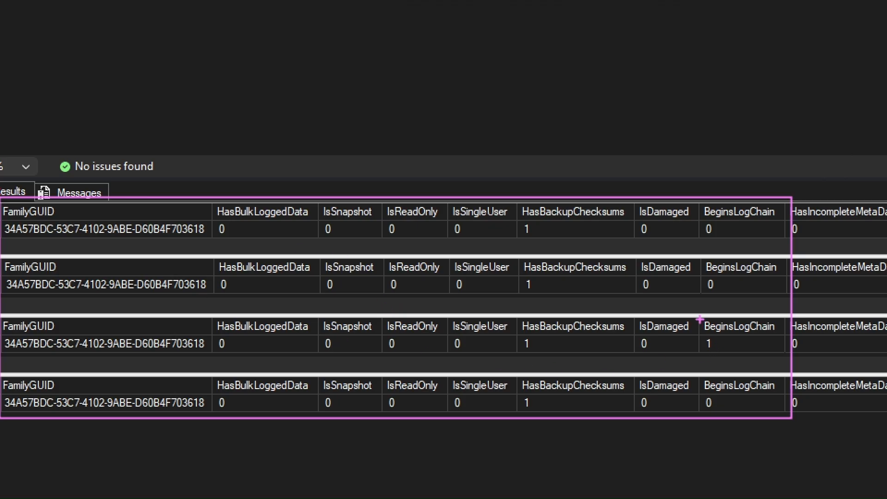
{"action": "mouse_move", "coordinate": [699, 319]}
{"action": "left_mouse_down"}
{"action": "mouse_move", "coordinate": [706, 348]}
{"action": "mouse_move", "coordinate": [786, 354]}
{"action": "left_mouse_up"}
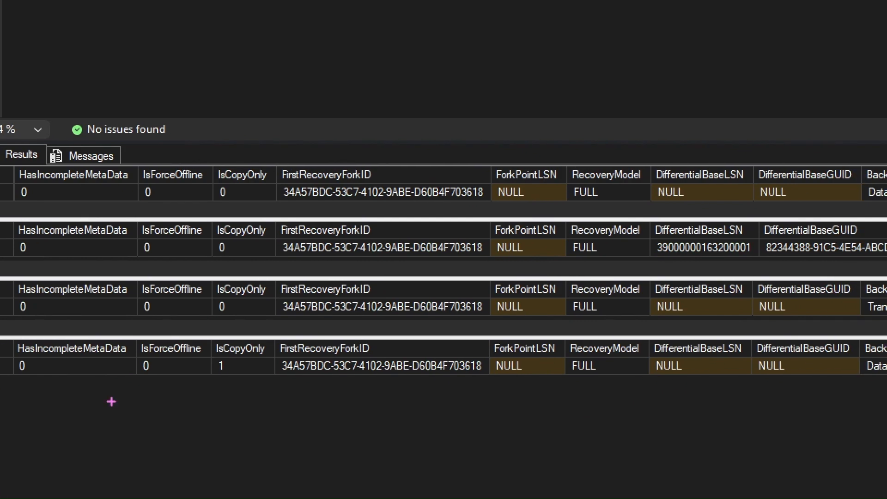
{"action": "mouse_move", "coordinate": [14, 166]}
{"action": "left_mouse_down"}
{"action": "mouse_move", "coordinate": [58, 194]}
{"action": "mouse_move", "coordinate": [248, 260]}
{"action": "mouse_move", "coordinate": [276, 377]}
{"action": "left_mouse_up"}
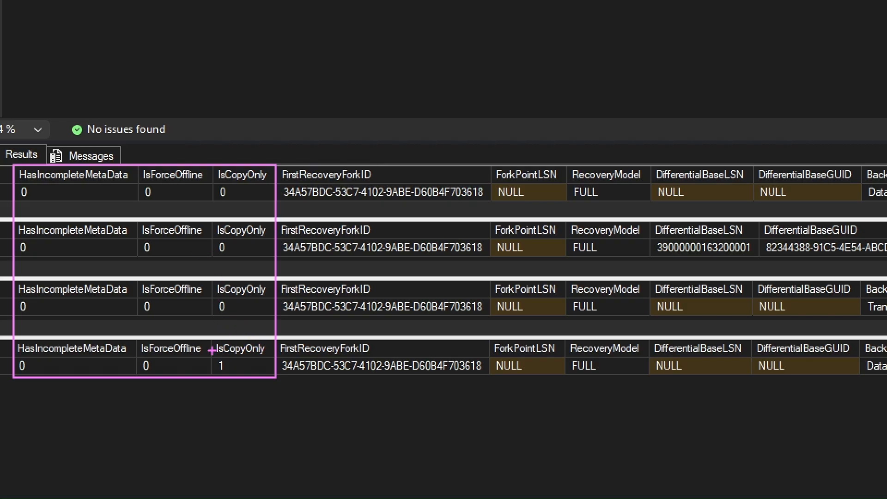
{"action": "left_click_drag", "start_coordinate": [211, 349], "coordinate": [277, 379]}
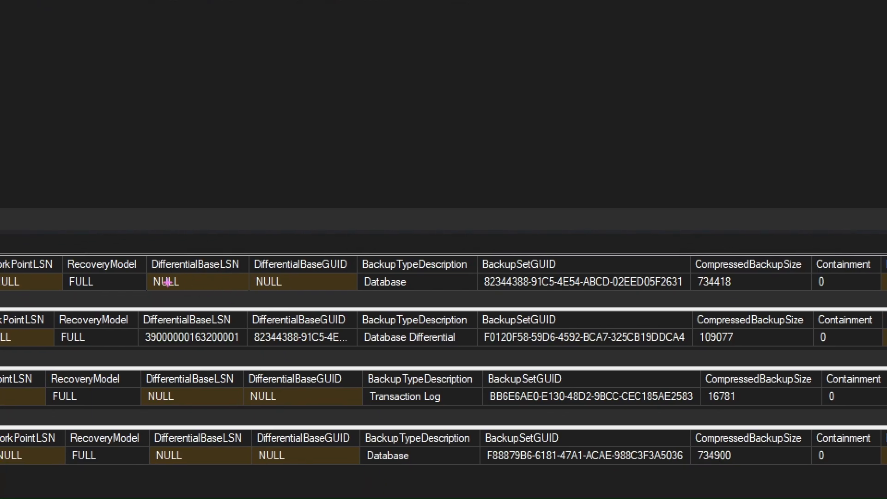
Mark additional columns in the lower result grids, then leave the zoomed view.
{"action": "mouse_move", "coordinate": [53, 256]}
{"action": "left_mouse_down"}
{"action": "mouse_move", "coordinate": [70, 427]}
{"action": "mouse_move", "coordinate": [119, 469]}
{"action": "mouse_move", "coordinate": [135, 468]}
{"action": "left_mouse_up"}
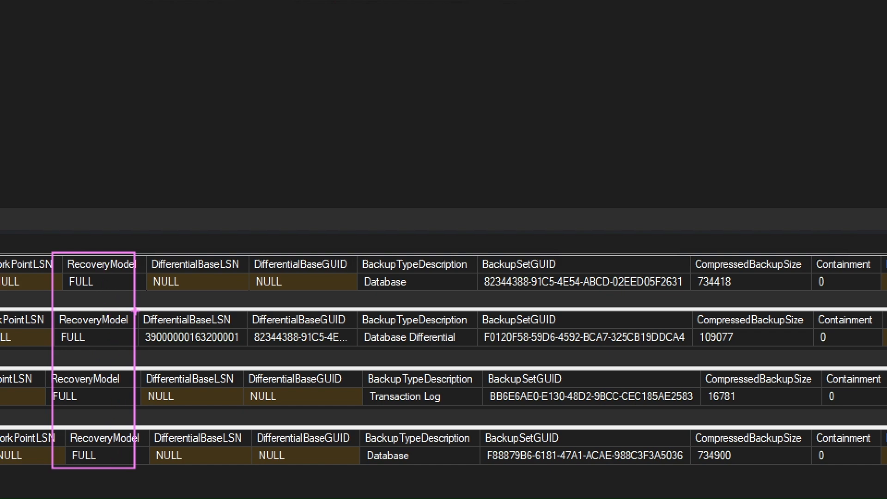
{"action": "mouse_move", "coordinate": [137, 311]}
{"action": "left_mouse_down"}
{"action": "mouse_move", "coordinate": [146, 331]}
{"action": "mouse_move", "coordinate": [361, 347]}
{"action": "left_mouse_up"}
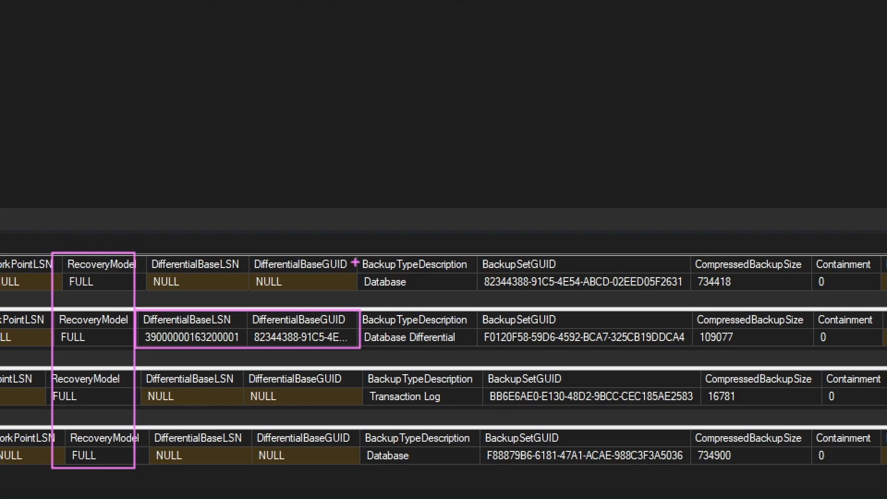
{"action": "mouse_move", "coordinate": [356, 256]}
{"action": "left_mouse_down"}
{"action": "mouse_move", "coordinate": [437, 366]}
{"action": "mouse_move", "coordinate": [460, 464]}
{"action": "mouse_move", "coordinate": [481, 464]}
{"action": "left_mouse_up"}
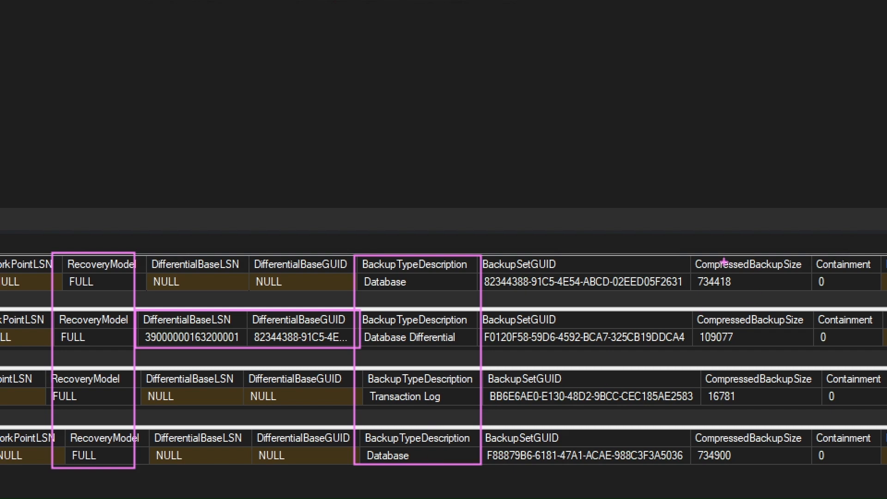
{"action": "key", "text": "g"}
{"action": "left_click_drag", "start_coordinate": [689, 257], "coordinate": [816, 463]}
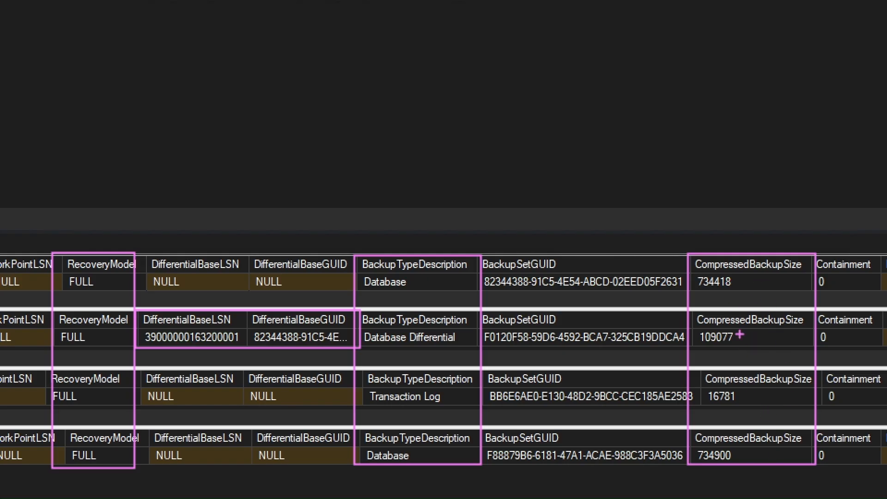
{"action": "key", "text": "Escape"}
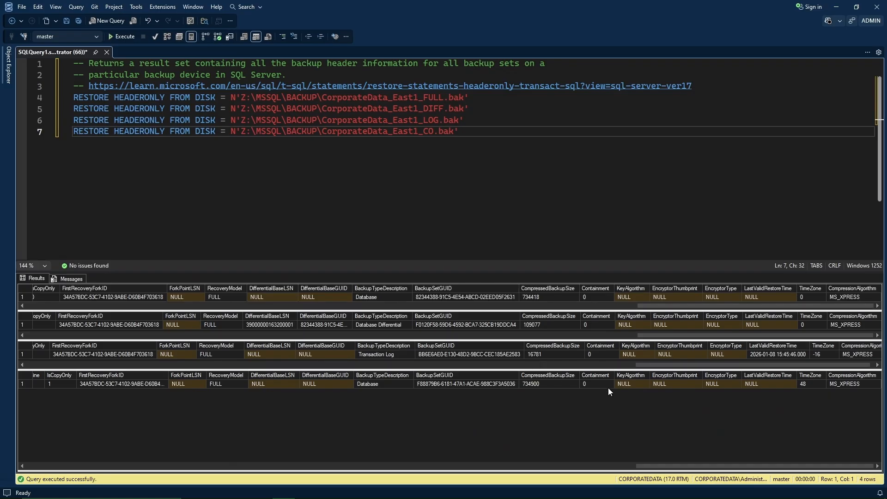
Zoom in on the four RESTORE FILELISTONLY statements and outline parts of them.
{"action": "key", "text": "ctrl+1"}
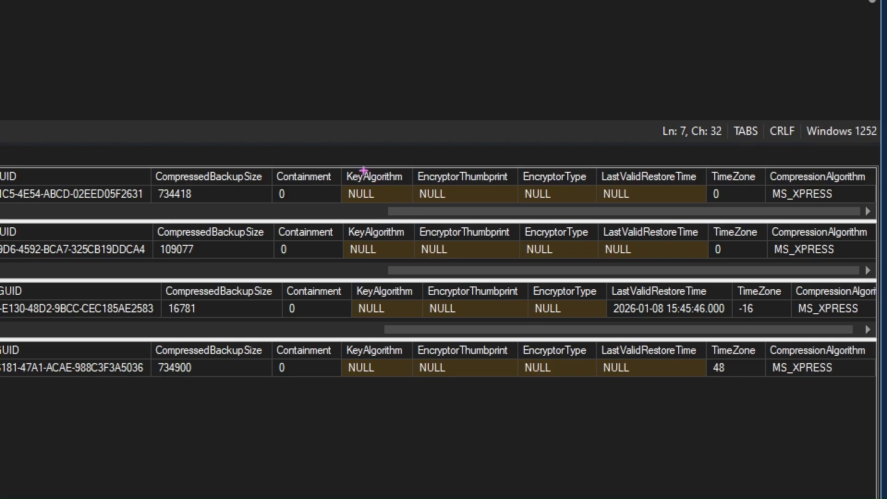
{"action": "left_click_drag", "start_coordinate": [338, 167], "coordinate": [600, 380]}
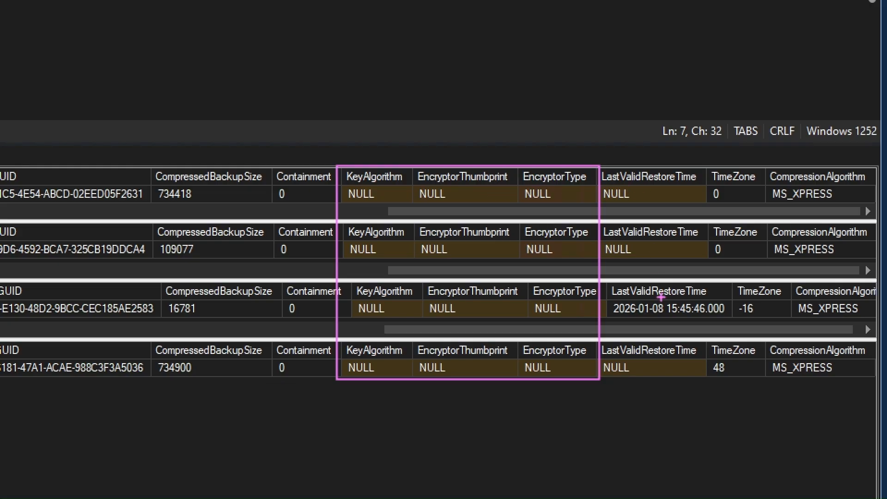
{"action": "key", "text": "g"}
{"action": "mouse_move", "coordinate": [605, 284]}
{"action": "left_mouse_down"}
{"action": "mouse_move", "coordinate": [621, 304]}
{"action": "mouse_move", "coordinate": [671, 320]}
{"action": "mouse_move", "coordinate": [732, 319]}
{"action": "left_mouse_up"}
{"action": "key", "text": "p"}
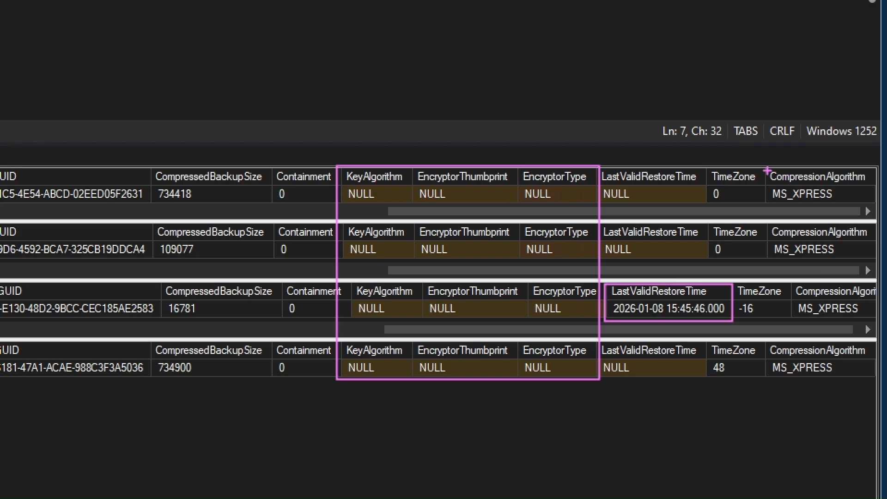
{"action": "left_click_drag", "start_coordinate": [767, 169], "coordinate": [875, 376]}
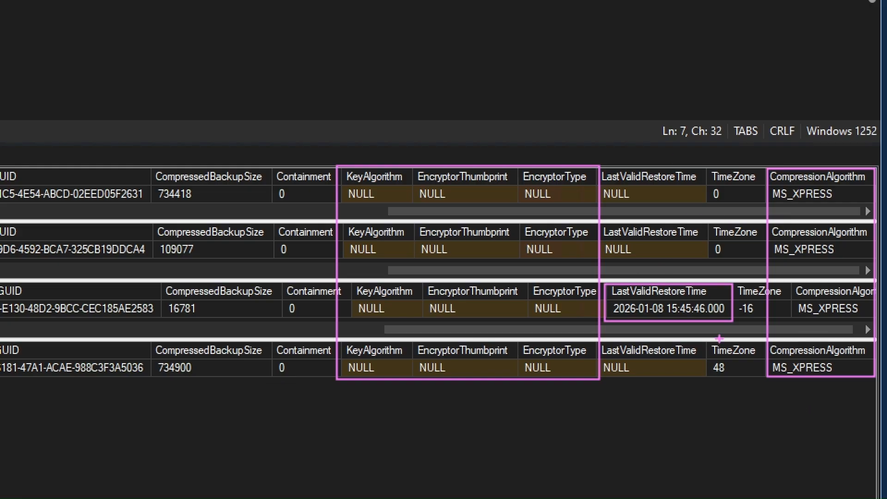
{"action": "key", "text": "Escape"}
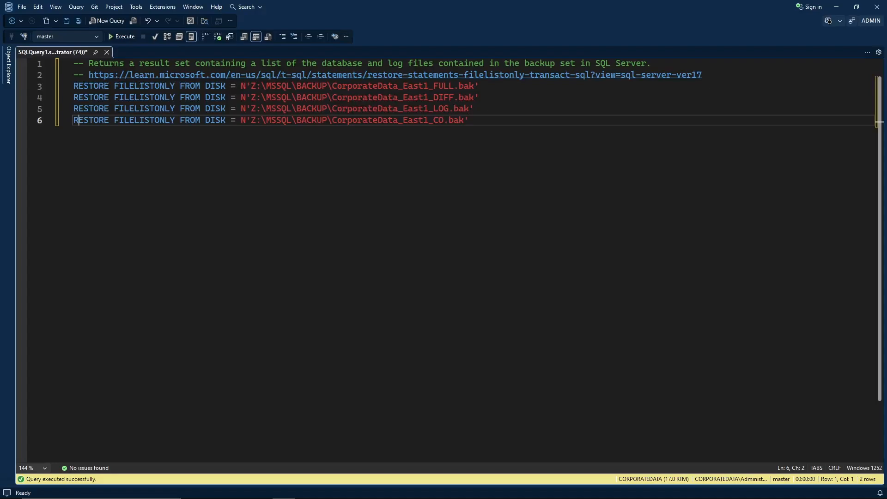
Run the RESTORE FILELISTONLY queries for all four CorporateData_East1 backups.
{"action": "left_click", "coordinate": [378, 120]}
{"action": "left_click", "coordinate": [510, 87]}
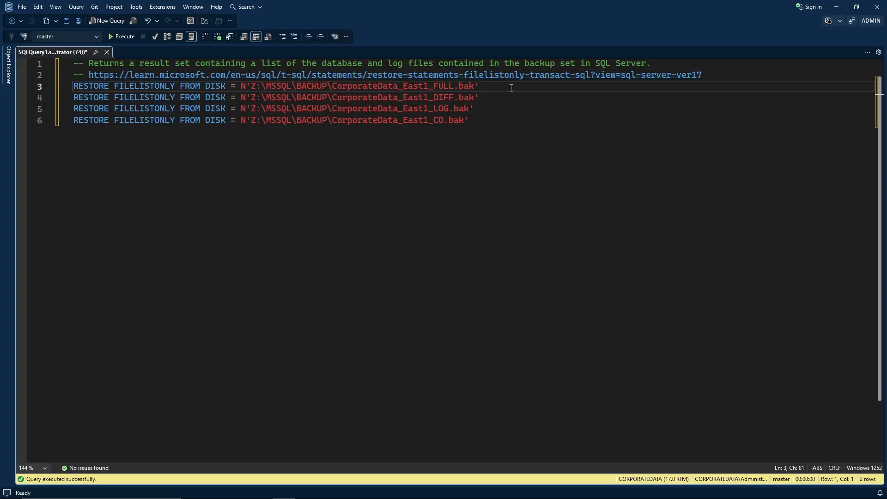
{"action": "key", "text": "F5"}
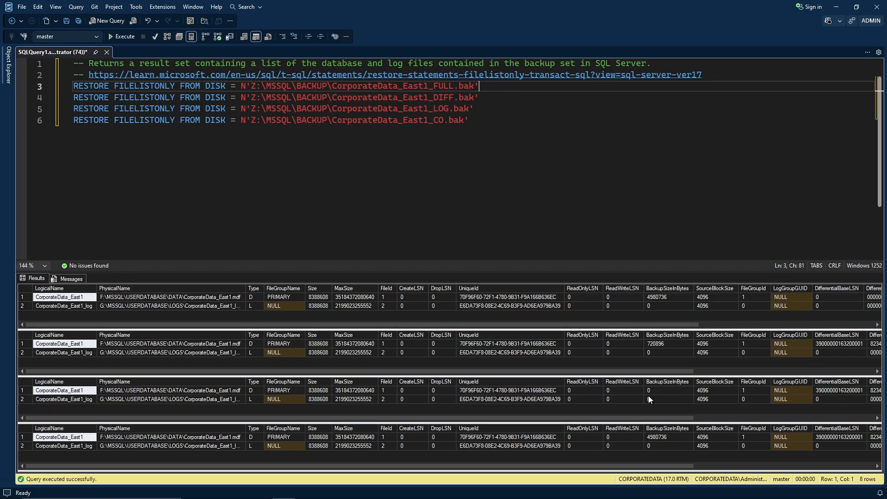
Run only the FULL backup's file list and autofit the PhysicalName column.
{"action": "left_click", "coordinate": [496, 168]}
{"action": "key", "text": "shift+Home"}
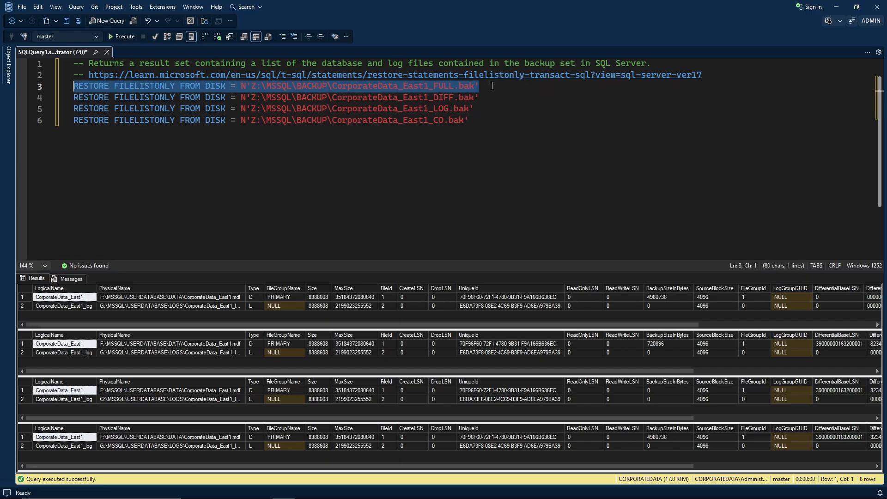
{"action": "key", "text": "F5"}
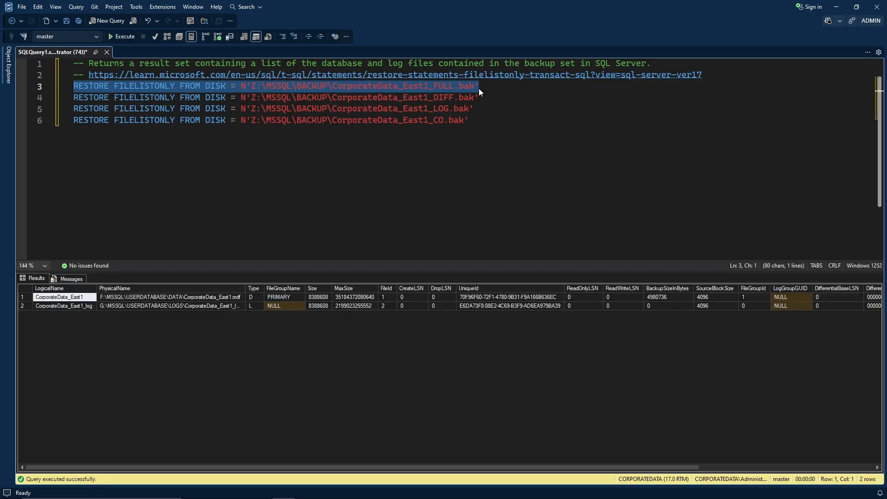
{"action": "double_click", "coordinate": [246, 287]}
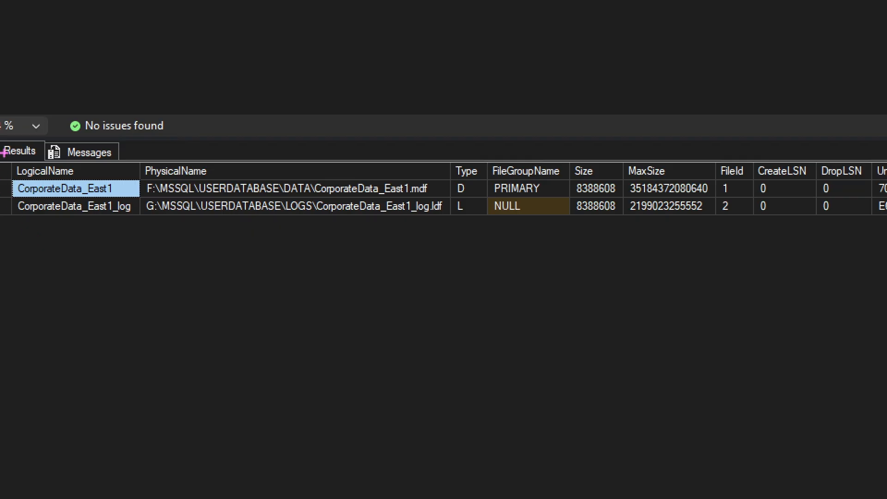
{"action": "mouse_move", "coordinate": [4, 152]}
{"action": "left_mouse_down"}
{"action": "mouse_move", "coordinate": [208, 245]}
{"action": "mouse_move", "coordinate": [601, 231]}
{"action": "mouse_move", "coordinate": [761, 239]}
{"action": "left_mouse_up"}
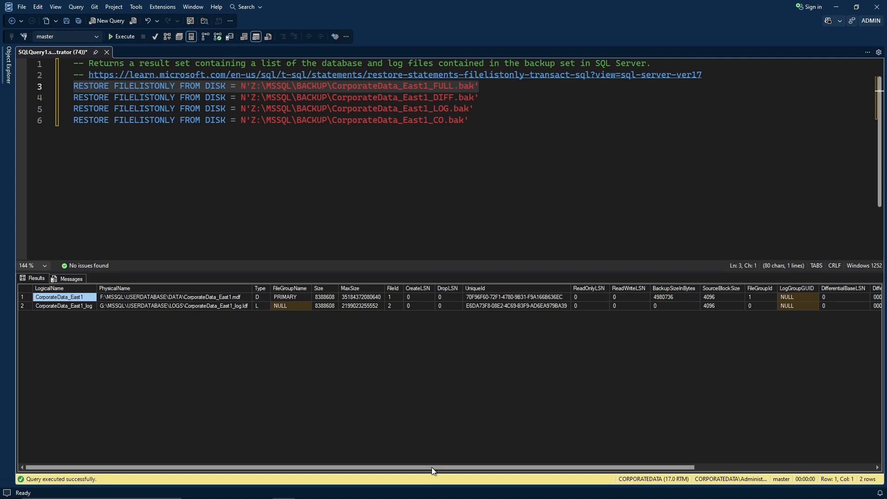
Shift the results grid to its remaining columns and bring up the VERIFYONLY script.
{"action": "left_click_drag", "start_coordinate": [431, 467], "coordinate": [702, 399]}
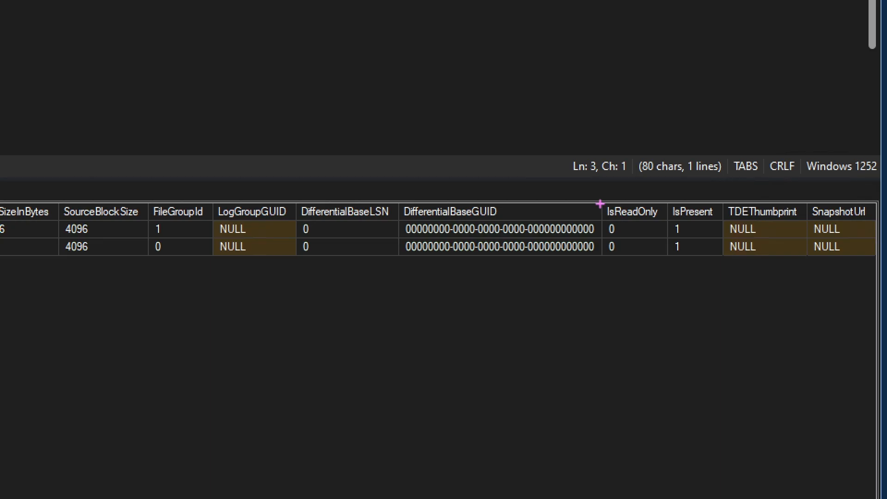
{"action": "left_click_drag", "start_coordinate": [597, 197], "coordinate": [879, 264]}
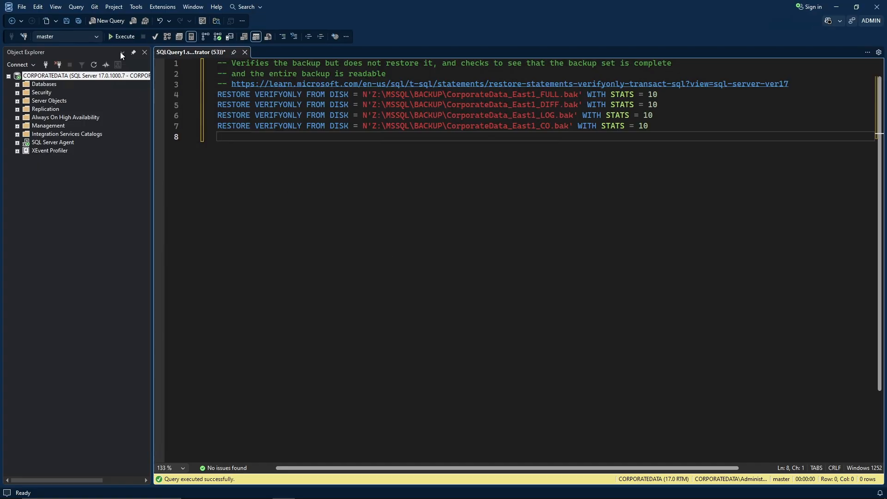
Execute the four RESTORE VERIFYONLY checks with STATS = 10.
{"action": "left_click", "coordinate": [119, 37]}
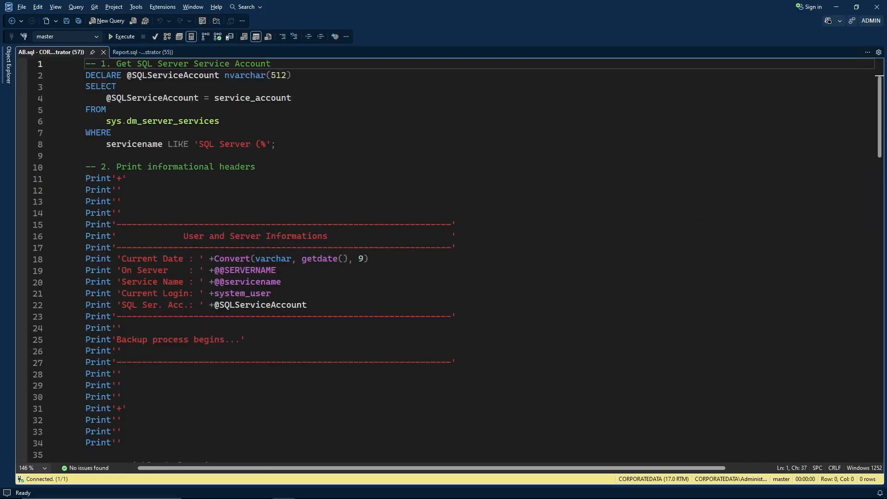
Return the All.sql script to line 1, showing the service account lookup.
{"action": "left_click", "coordinate": [382, 86]}
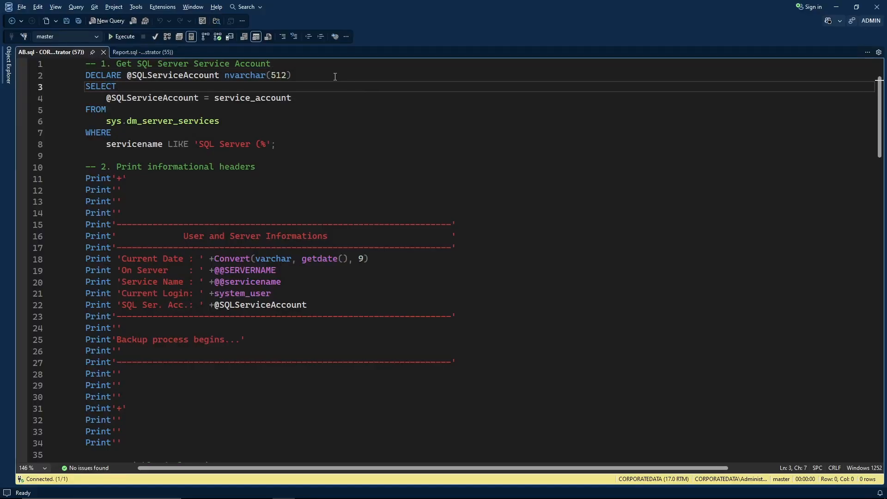
{"action": "left_click", "coordinate": [327, 65]}
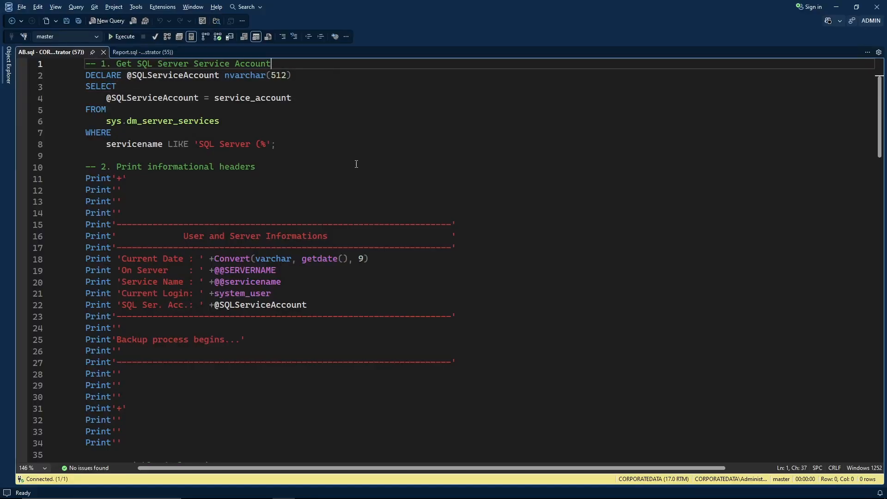
{"action": "scroll", "coordinate": [353, 162], "scroll_direction": "down", "scroll_amount": 14}
{"action": "scroll", "coordinate": [374, 233], "scroll_direction": "down", "scroll_amount": 20}
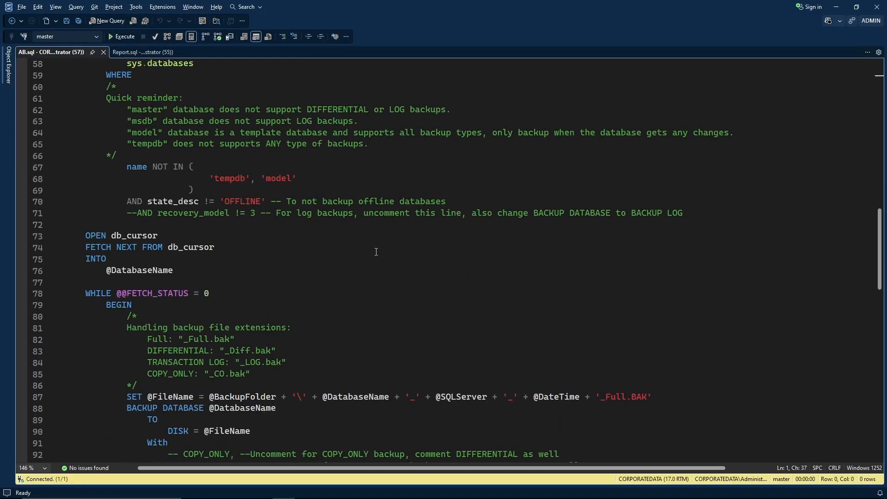
{"action": "scroll", "coordinate": [378, 304], "scroll_direction": "up", "scroll_amount": 20}
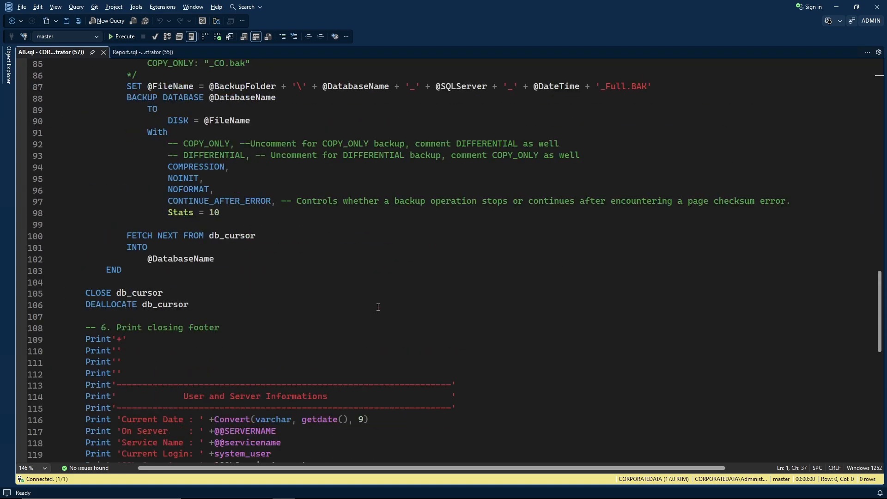
{"action": "scroll", "coordinate": [378, 307], "scroll_direction": "up", "scroll_amount": 3}
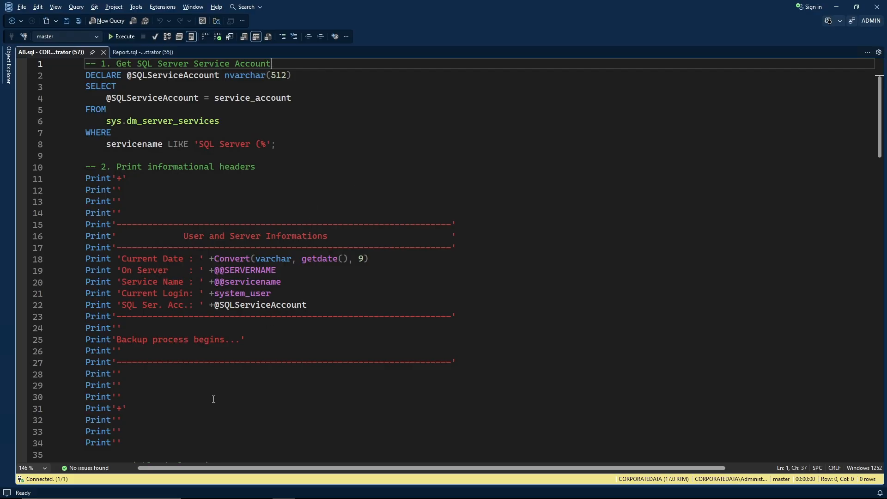
{"action": "scroll", "coordinate": [319, 282], "scroll_direction": "down", "scroll_amount": 3}
{"action": "scroll", "coordinate": [362, 311], "scroll_direction": "up", "scroll_amount": 3}
{"action": "left_click_drag", "start_coordinate": [122, 443], "coordinate": [54, 63]}
{"action": "left_click", "coordinate": [215, 206]}
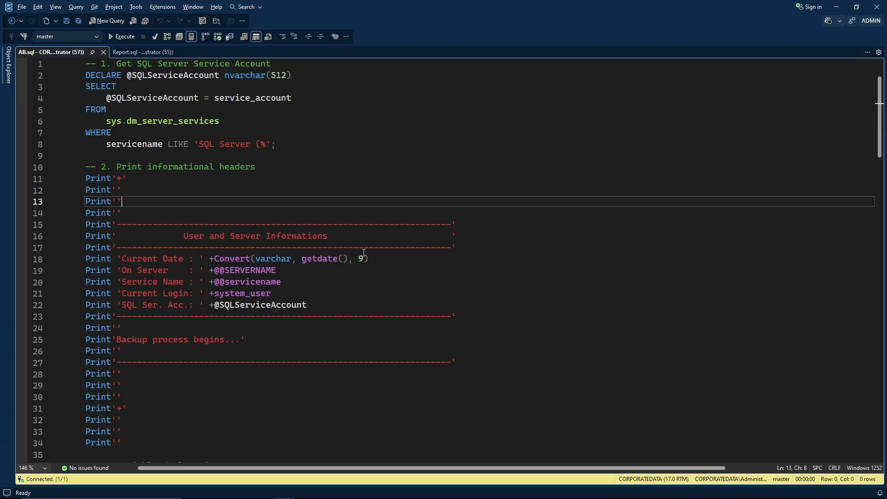
{"action": "left_click_drag", "start_coordinate": [380, 258], "coordinate": [308, 259]}
{"action": "left_click", "coordinate": [350, 280]}
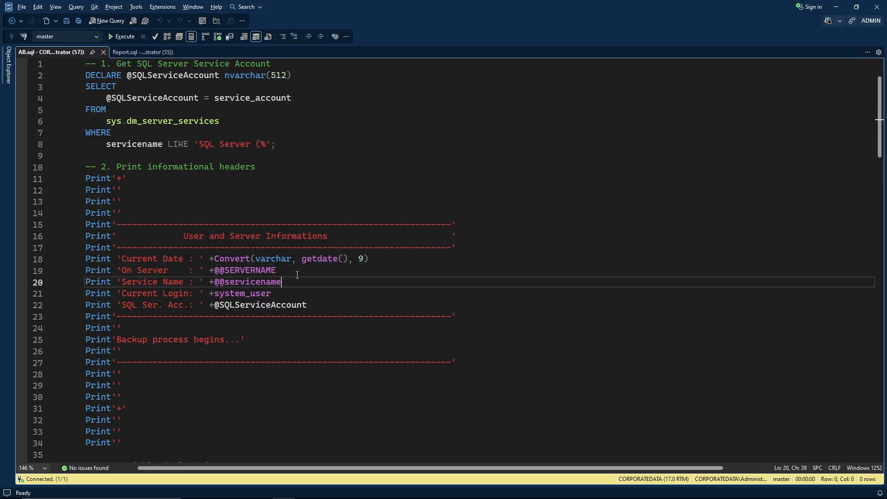
{"action": "left_click", "coordinate": [289, 272]}
{"action": "left_click", "coordinate": [287, 281]}
{"action": "left_click", "coordinate": [318, 293]}
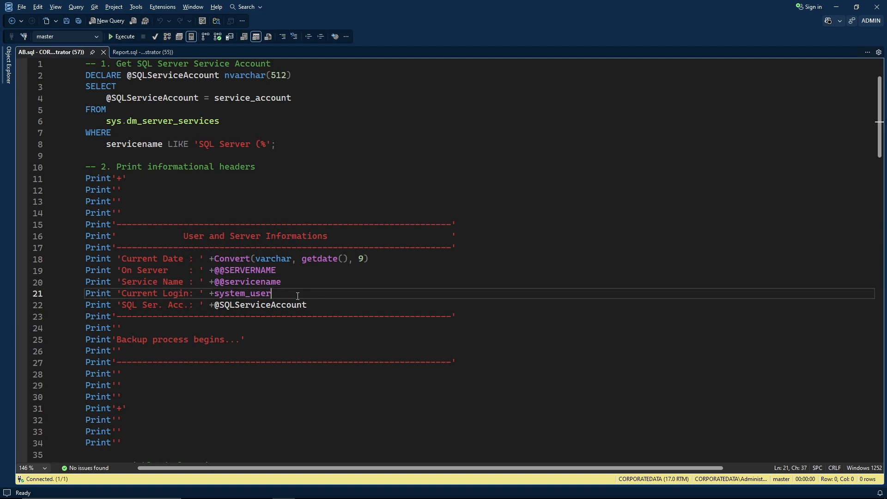
{"action": "left_click", "coordinate": [324, 306]}
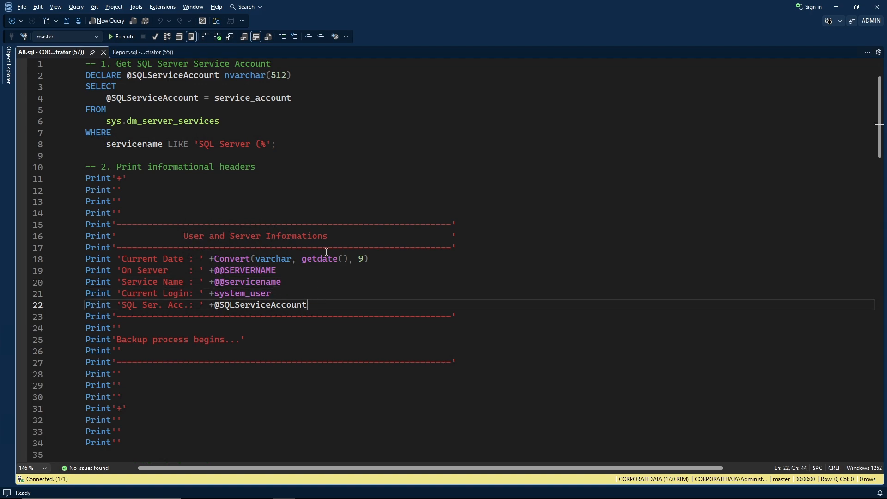
{"action": "left_click", "coordinate": [350, 103]}
{"action": "left_click", "coordinate": [444, 64]}
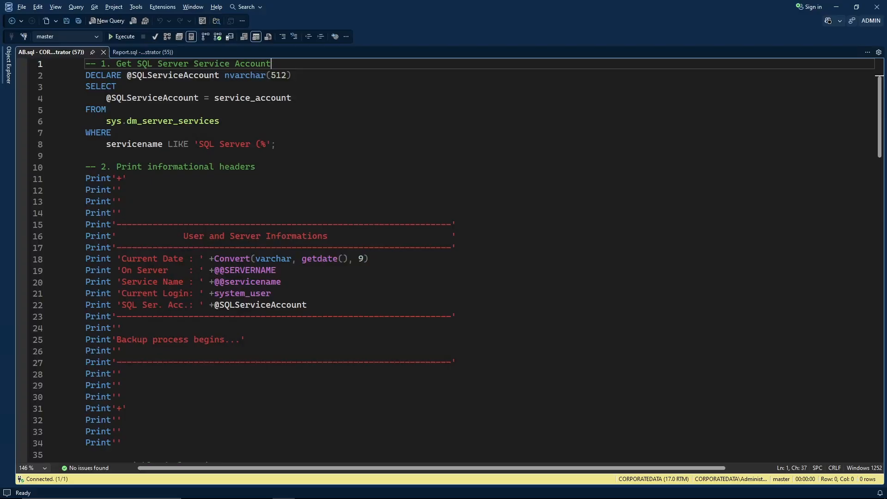
{"action": "left_click", "coordinate": [450, 113]}
{"action": "left_click", "coordinate": [375, 69]}
{"action": "scroll", "coordinate": [406, 126], "scroll_direction": "down", "scroll_amount": 11}
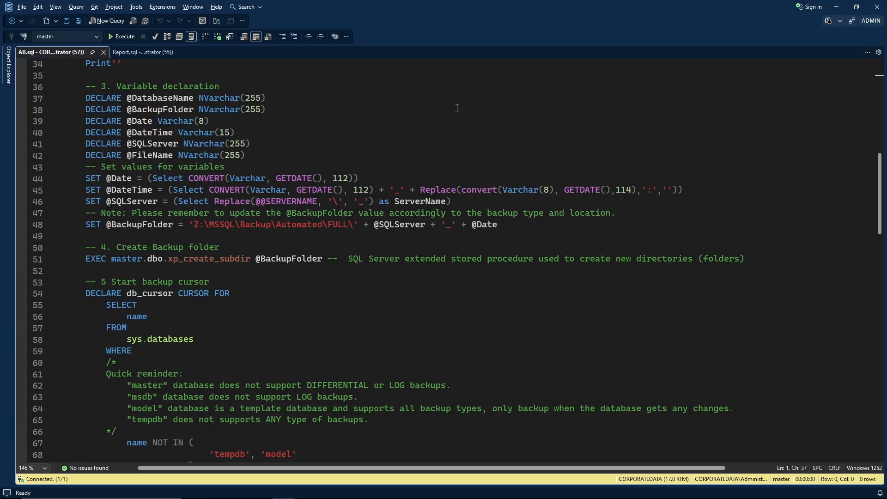
{"action": "mouse_move", "coordinate": [81, 91]}
{"action": "left_mouse_down"}
{"action": "mouse_move", "coordinate": [83, 120]}
{"action": "mouse_move", "coordinate": [145, 161]}
{"action": "mouse_move", "coordinate": [233, 133]}
{"action": "mouse_move", "coordinate": [288, 149]}
{"action": "left_mouse_up"}
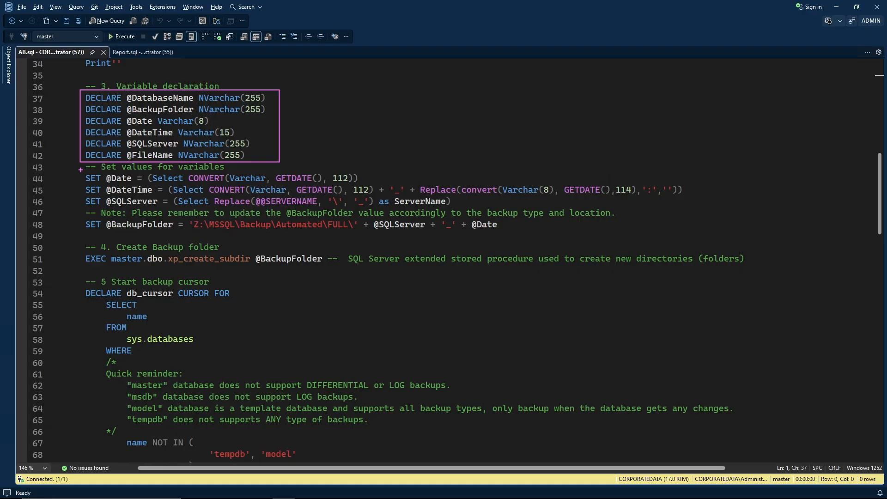
{"action": "mouse_move", "coordinate": [80, 169]}
{"action": "left_mouse_down"}
{"action": "mouse_move", "coordinate": [103, 241]}
{"action": "mouse_move", "coordinate": [668, 241]}
{"action": "mouse_move", "coordinate": [701, 233]}
{"action": "left_mouse_up"}
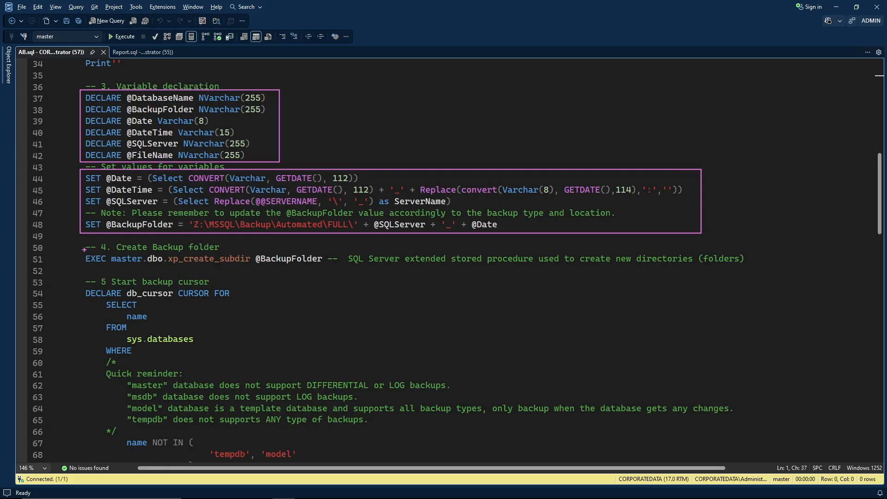
{"action": "mouse_move", "coordinate": [84, 250]}
{"action": "left_mouse_down"}
{"action": "mouse_move", "coordinate": [88, 259]}
{"action": "mouse_move", "coordinate": [127, 268]}
{"action": "mouse_move", "coordinate": [252, 268]}
{"action": "left_mouse_up"}
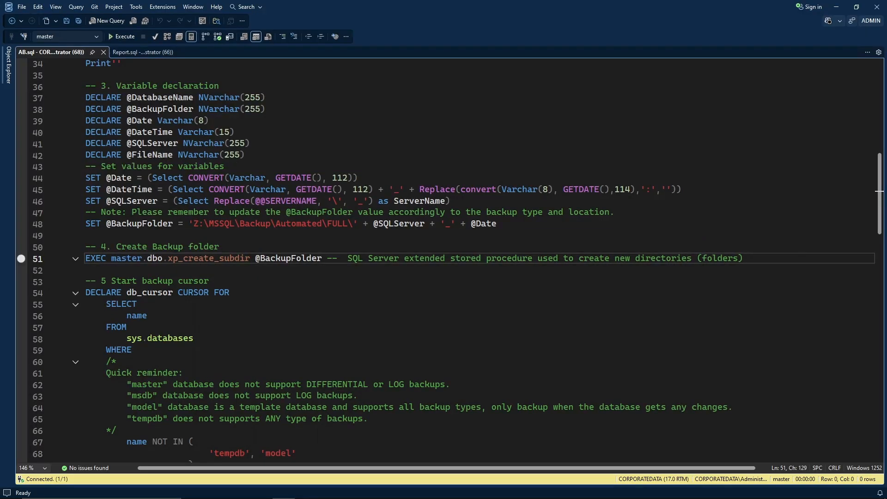
{"action": "left_click", "coordinate": [369, 135]}
{"action": "scroll", "coordinate": [369, 135], "scroll_direction": "down", "scroll_amount": 6}
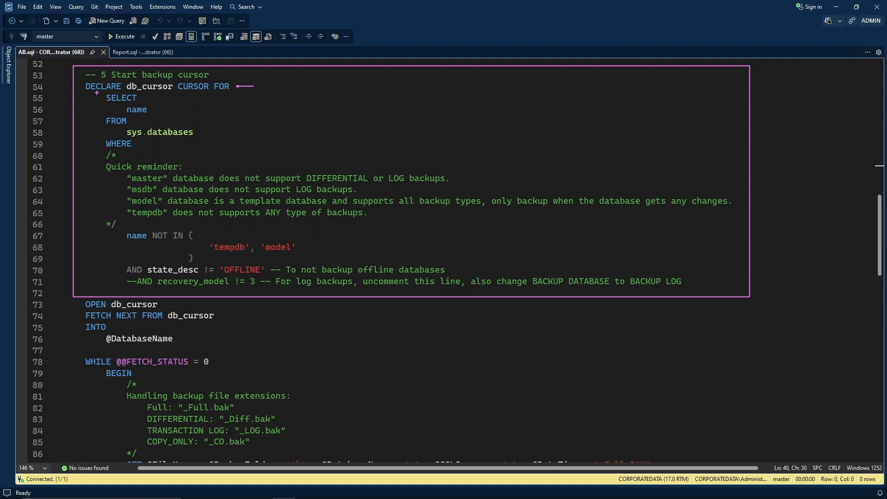
{"action": "mouse_move", "coordinate": [97, 92]}
{"action": "left_mouse_down"}
{"action": "mouse_move", "coordinate": [110, 140]}
{"action": "mouse_move", "coordinate": [199, 149]}
{"action": "left_mouse_up"}
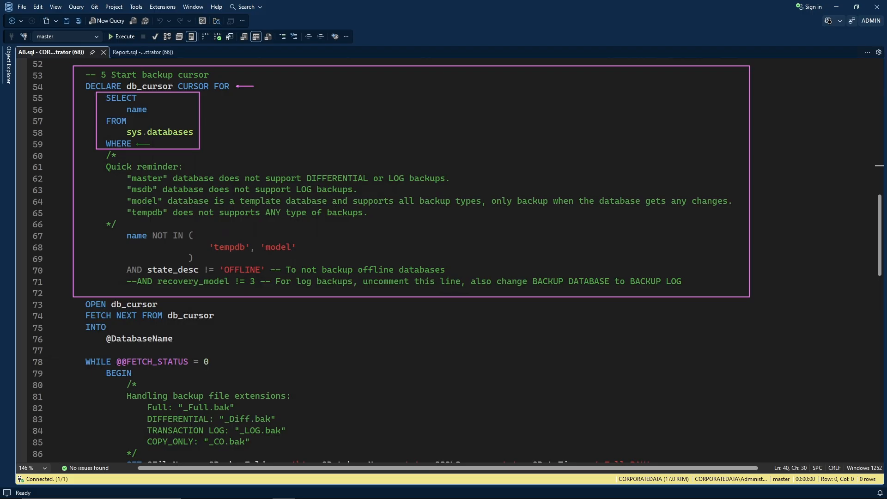
{"action": "left_click_drag", "start_coordinate": [136, 144], "coordinate": [150, 144]}
{"action": "mouse_move", "coordinate": [120, 230]}
{"action": "left_mouse_down"}
{"action": "mouse_move", "coordinate": [196, 259]}
{"action": "mouse_move", "coordinate": [304, 261]}
{"action": "left_mouse_up"}
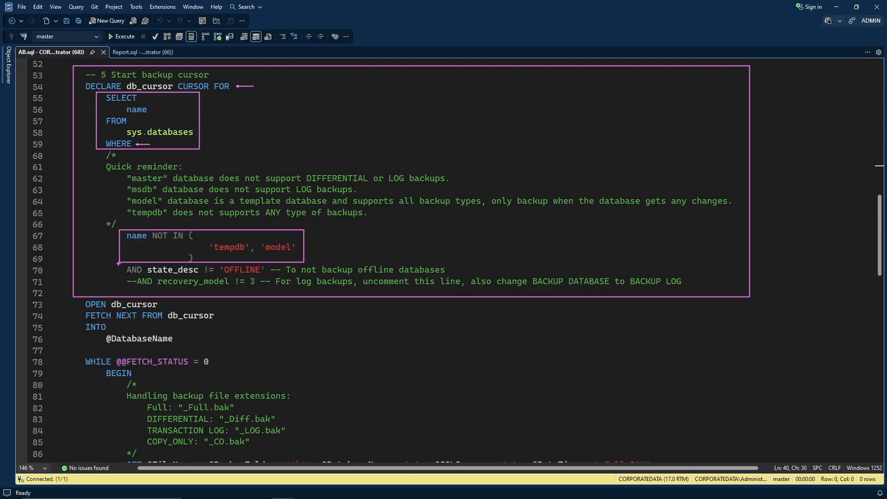
{"action": "mouse_move", "coordinate": [119, 263]}
{"action": "left_mouse_down"}
{"action": "mouse_move", "coordinate": [121, 275]}
{"action": "mouse_move", "coordinate": [302, 289]}
{"action": "left_mouse_up"}
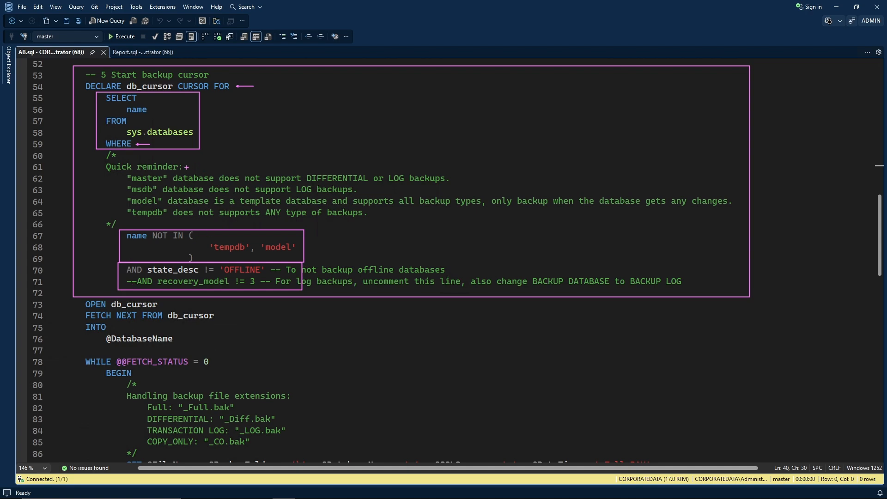
{"action": "left_click_drag", "start_coordinate": [186, 167], "coordinate": [201, 168]}
{"action": "key", "text": "Escape"}
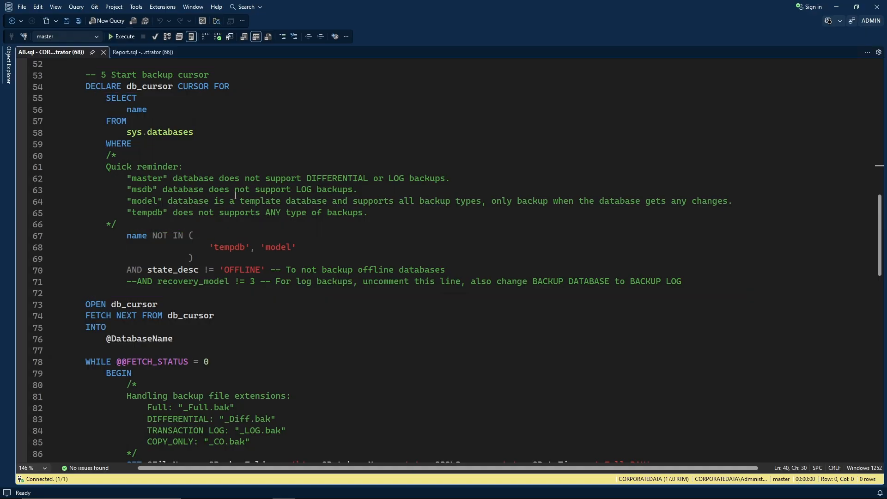
{"action": "scroll", "coordinate": [230, 194], "scroll_direction": "down", "scroll_amount": 7}
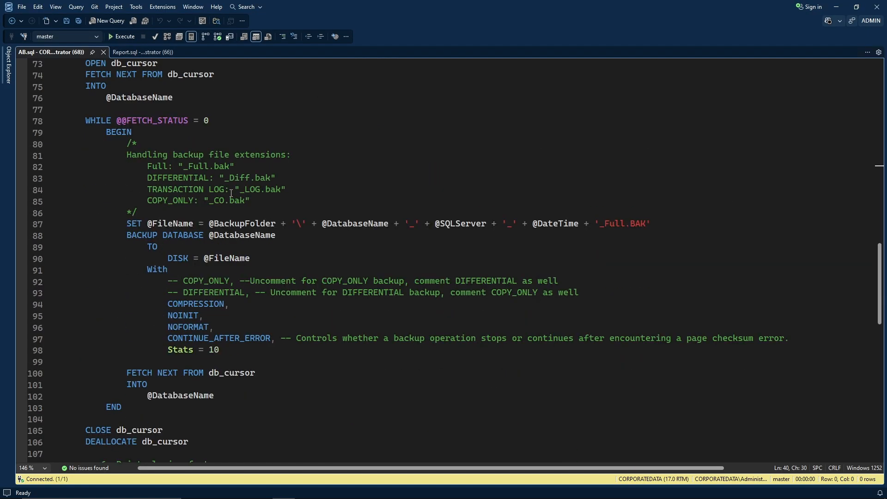
{"action": "key", "text": "ctrl+2"}
{"action": "mouse_move", "coordinate": [64, 59]}
{"action": "left_mouse_down"}
{"action": "mouse_move", "coordinate": [104, 228]}
{"action": "mouse_move", "coordinate": [633, 348]}
{"action": "mouse_move", "coordinate": [825, 356]}
{"action": "mouse_move", "coordinate": [825, 365]}
{"action": "left_mouse_up"}
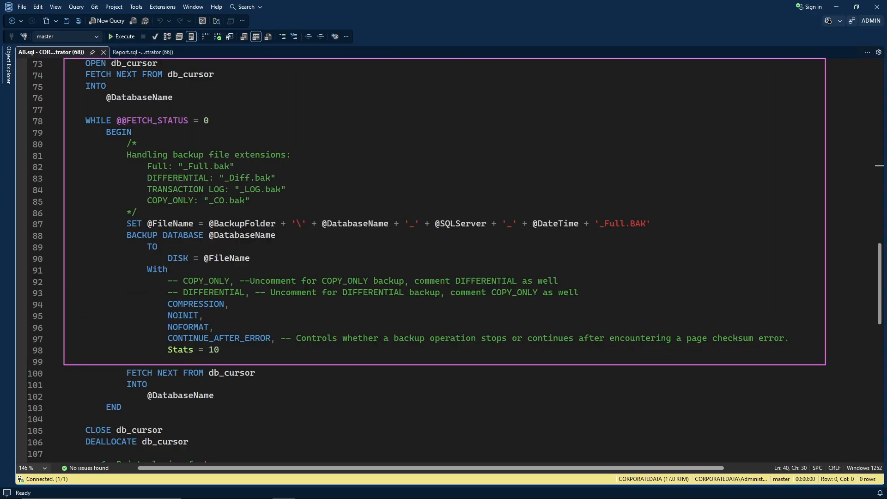
{"action": "left_click_drag", "start_coordinate": [168, 64], "coordinate": [184, 64]}
{"action": "mouse_move", "coordinate": [118, 218]}
{"action": "left_mouse_down"}
{"action": "mouse_move", "coordinate": [223, 319]}
{"action": "mouse_move", "coordinate": [539, 352]}
{"action": "mouse_move", "coordinate": [766, 344]}
{"action": "mouse_move", "coordinate": [800, 356]}
{"action": "left_mouse_up"}
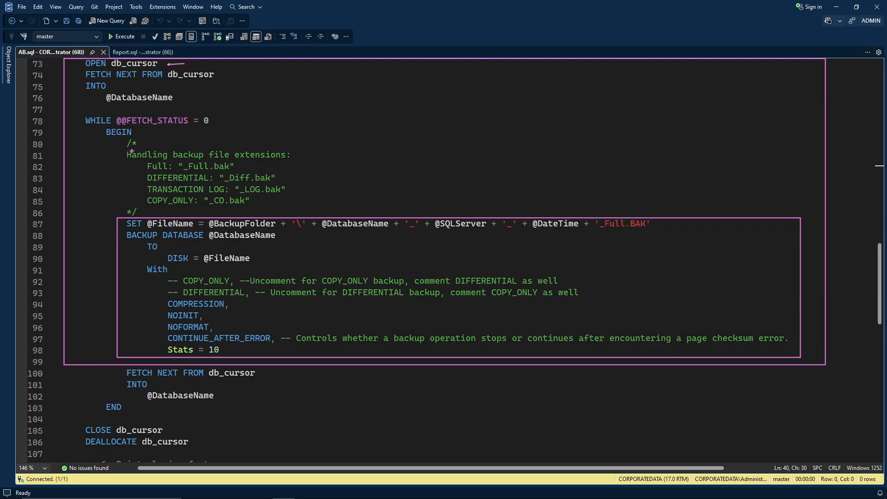
{"action": "mouse_move", "coordinate": [116, 143]}
{"action": "left_mouse_down"}
{"action": "mouse_move", "coordinate": [120, 160]}
{"action": "mouse_move", "coordinate": [168, 197]}
{"action": "mouse_move", "coordinate": [306, 209]}
{"action": "left_mouse_up"}
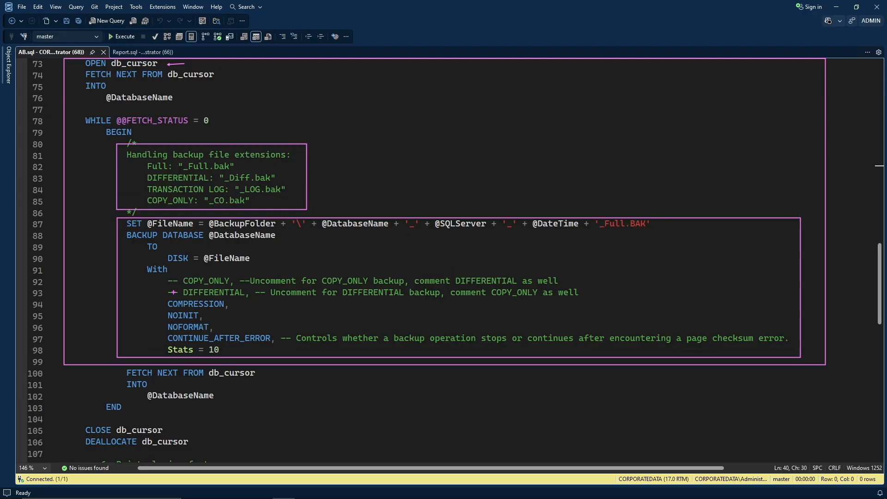
{"action": "left_click_drag", "start_coordinate": [165, 288], "coordinate": [183, 300]}
{"action": "left_click_drag", "start_coordinate": [164, 275], "coordinate": [183, 287]}
{"action": "left_click_drag", "start_coordinate": [160, 230], "coordinate": [205, 241]}
{"action": "key", "text": "Escape"}
{"action": "scroll", "coordinate": [328, 239], "scroll_direction": "down", "scroll_amount": 5}
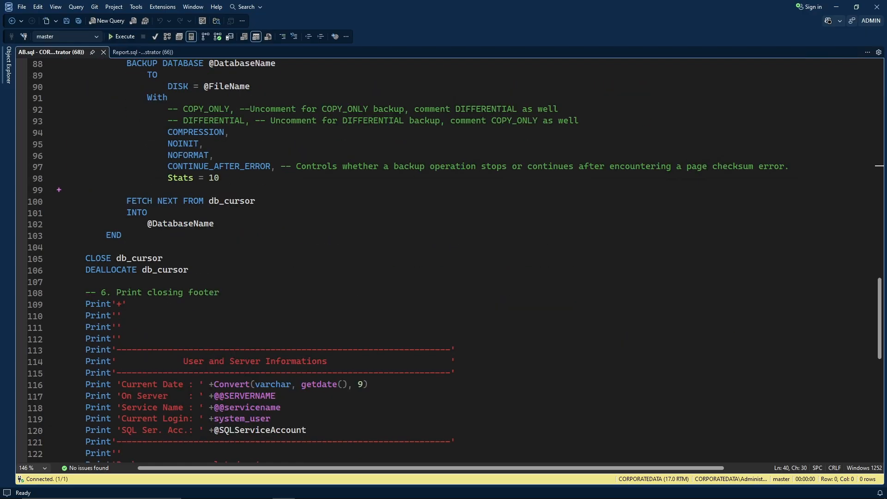
{"action": "mouse_move", "coordinate": [61, 187]}
{"action": "left_mouse_down"}
{"action": "mouse_move", "coordinate": [173, 270]}
{"action": "mouse_move", "coordinate": [292, 281]}
{"action": "left_mouse_up"}
{"action": "key", "text": "Escape"}
{"action": "scroll", "coordinate": [282, 224], "scroll_direction": "down", "scroll_amount": 5}
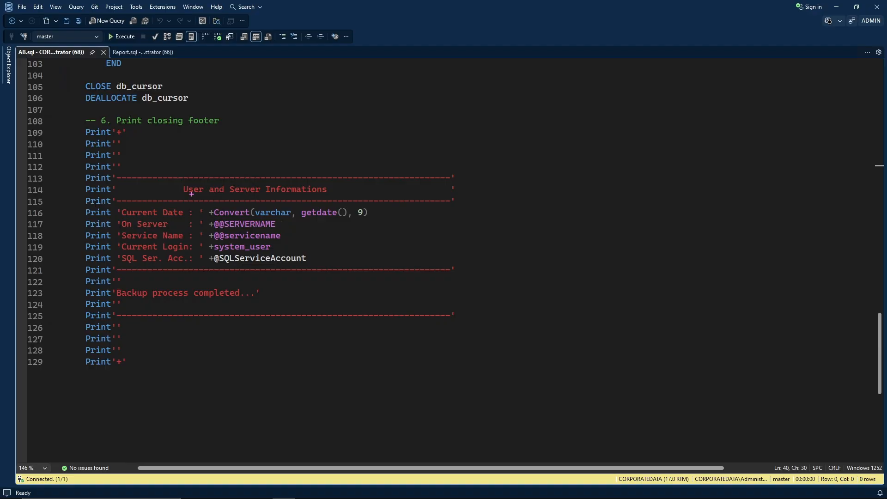
{"action": "mouse_move", "coordinate": [69, 112]}
{"action": "left_mouse_down"}
{"action": "mouse_move", "coordinate": [73, 171]}
{"action": "mouse_move", "coordinate": [178, 376]}
{"action": "mouse_move", "coordinate": [471, 381]}
{"action": "left_mouse_up"}
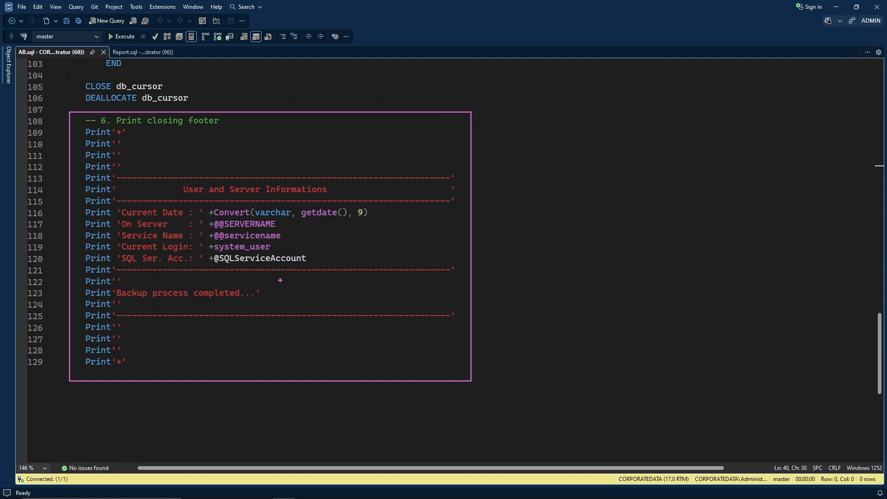
{"action": "key", "text": "Escape"}
{"action": "key", "text": "ctrl+Home"}
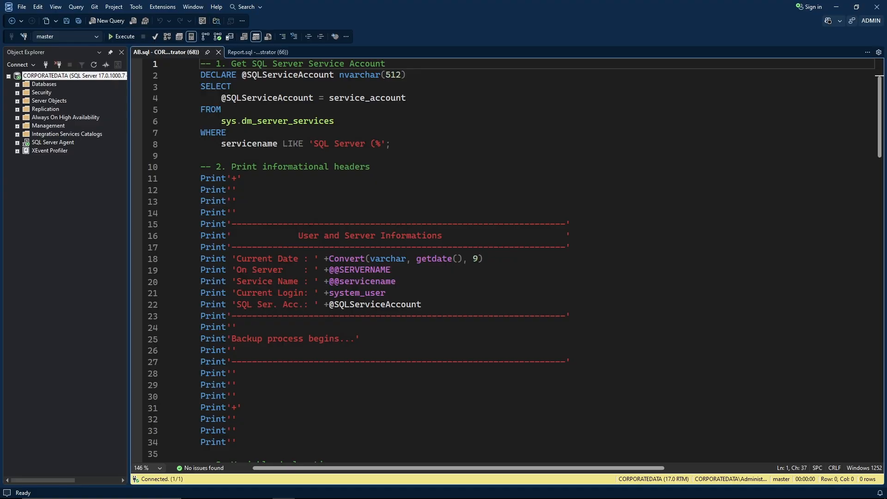
Minimize SSMS and outline SQL Server Agent's Running state in Configuration Manager.
{"action": "left_click", "coordinate": [833, 5]}
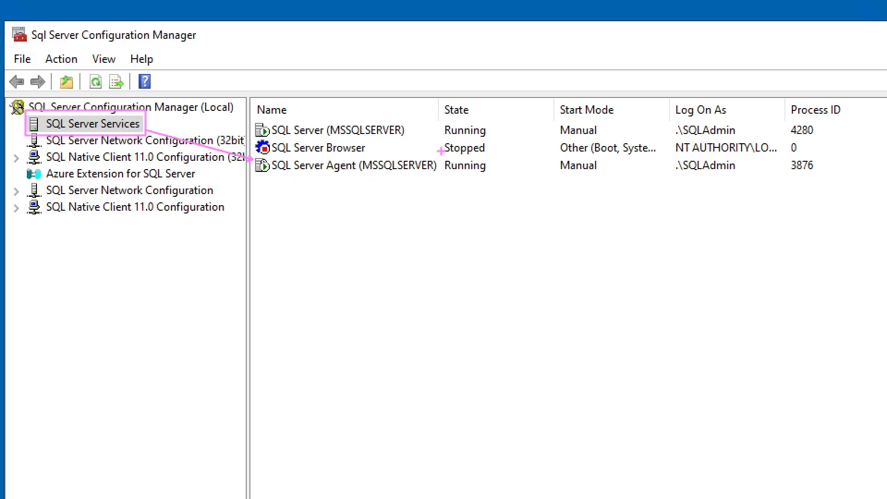
{"action": "mouse_move", "coordinate": [440, 151]}
{"action": "left_mouse_down"}
{"action": "mouse_move", "coordinate": [466, 175]}
{"action": "mouse_move", "coordinate": [492, 174]}
{"action": "left_mouse_up"}
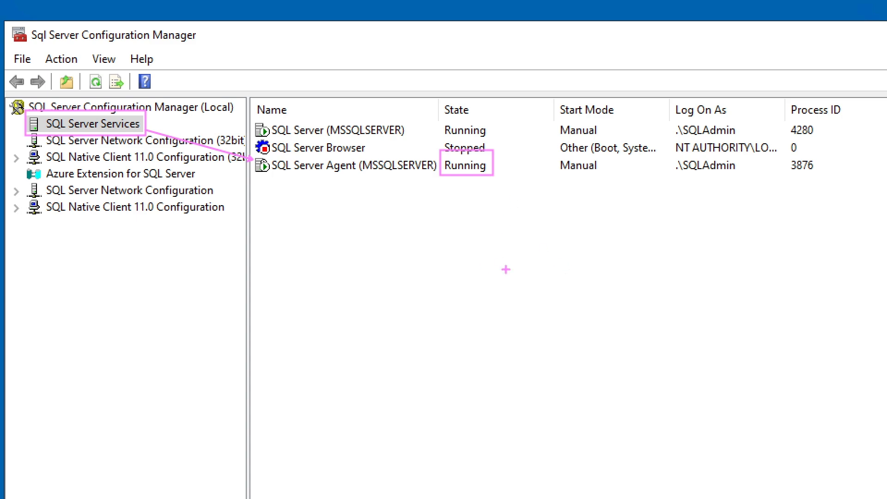
{"action": "key", "text": "Escape"}
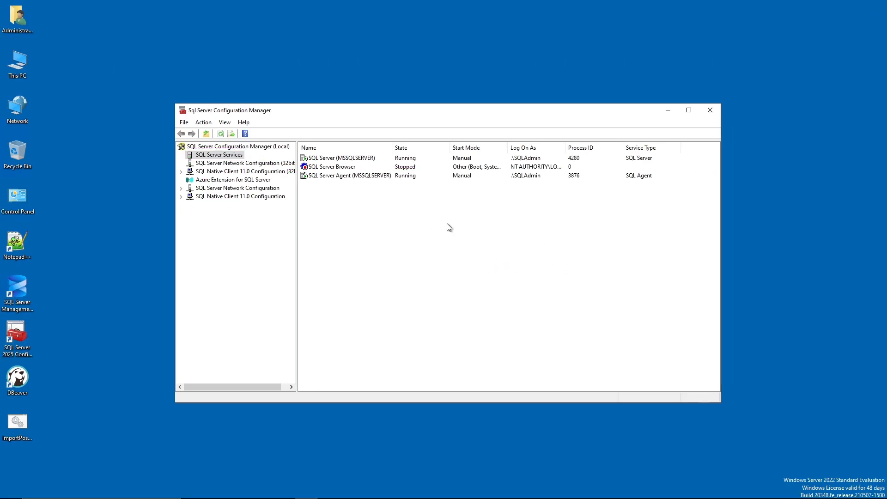
Inspect Z:\MSSQL\BACKUP and its Reports folder in File Explorer, then return to SSMS.
{"action": "key", "text": "alt+Tab"}
{"action": "key", "text": "alt+Tab"}
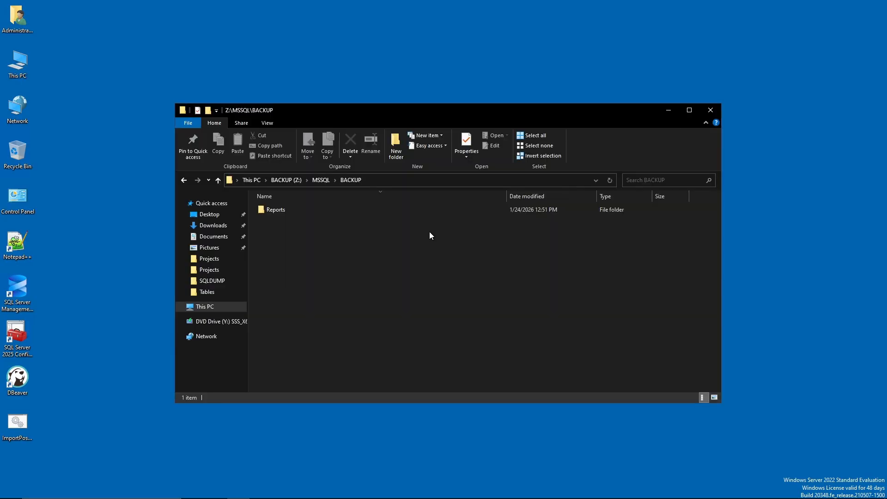
{"action": "key", "text": "ctrl+1"}
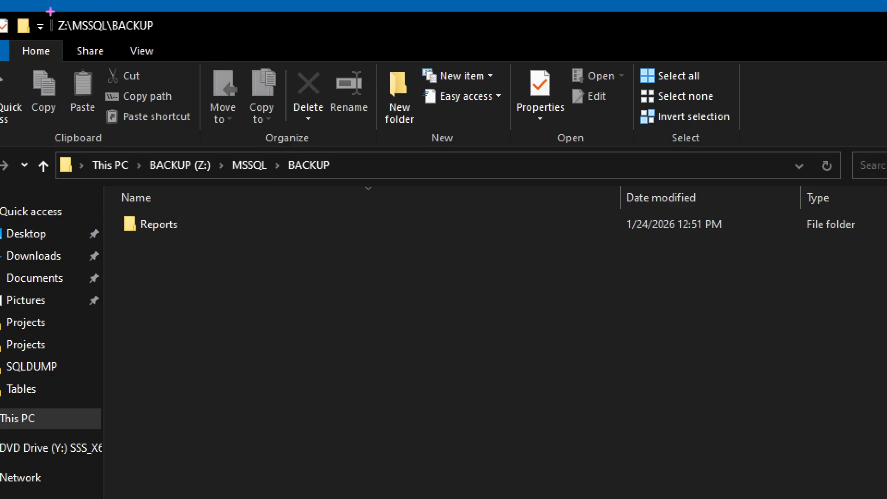
{"action": "left_click_drag", "start_coordinate": [50, 11], "coordinate": [164, 40]}
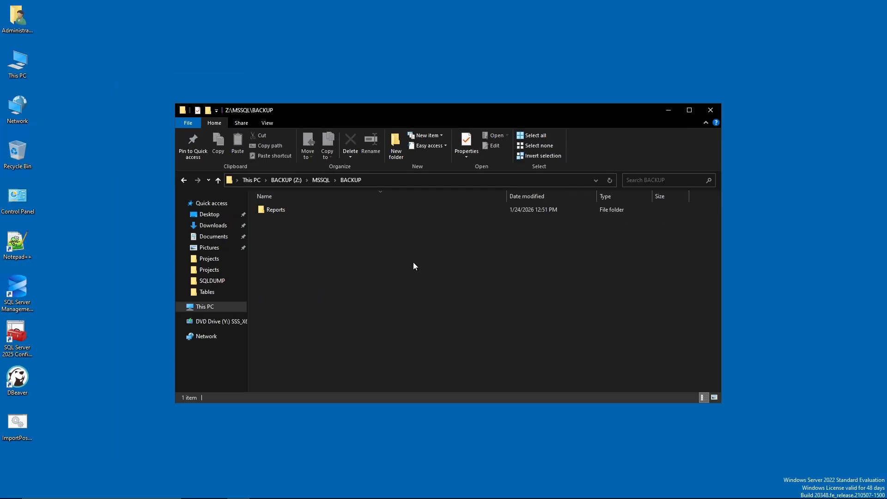
{"action": "key", "text": "alt+Tab"}
{"action": "key", "text": "alt+Tab"}
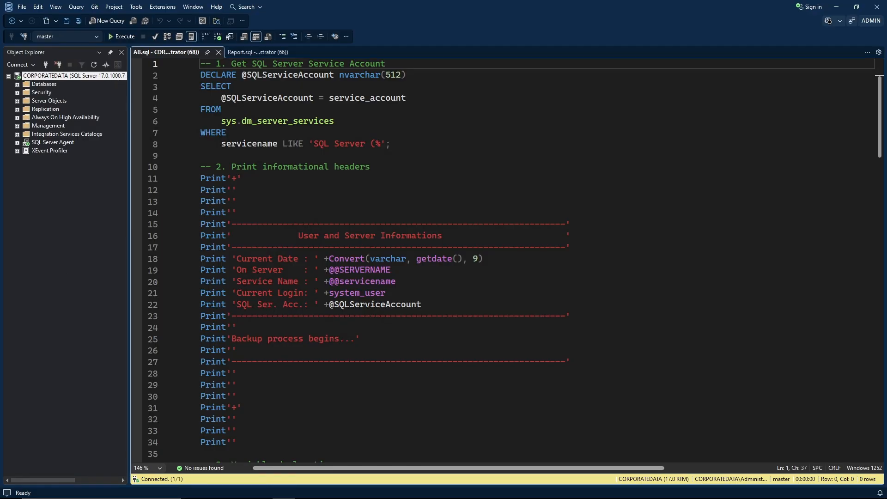
Expand SQL Server Agent in Object Explorer and bring up the Jobs folder's menu.
{"action": "left_click", "coordinate": [442, 120]}
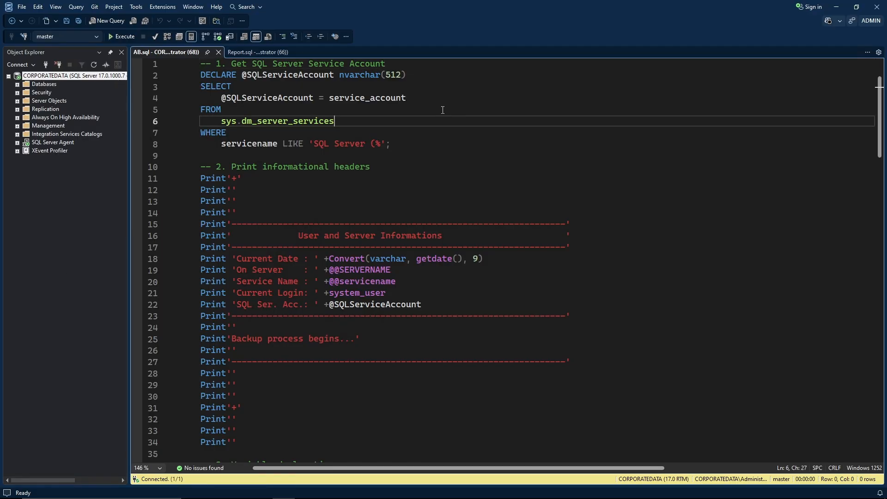
{"action": "left_click", "coordinate": [66, 190]}
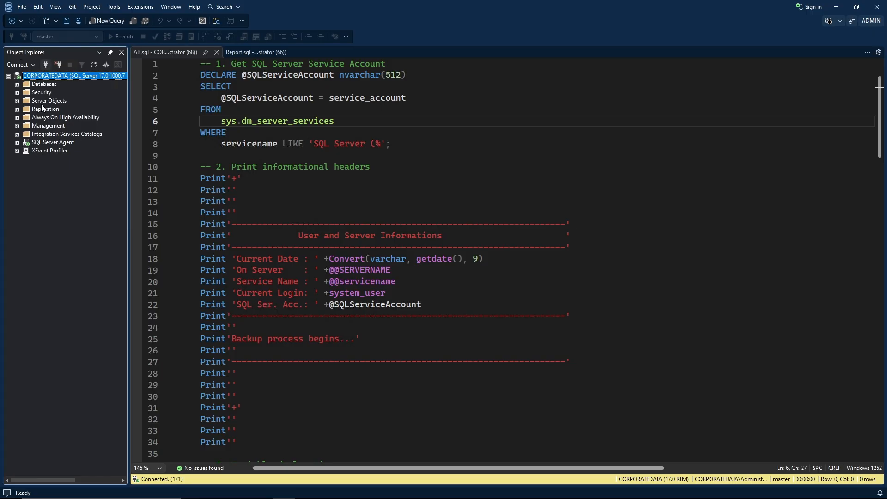
{"action": "left_click", "coordinate": [35, 142]}
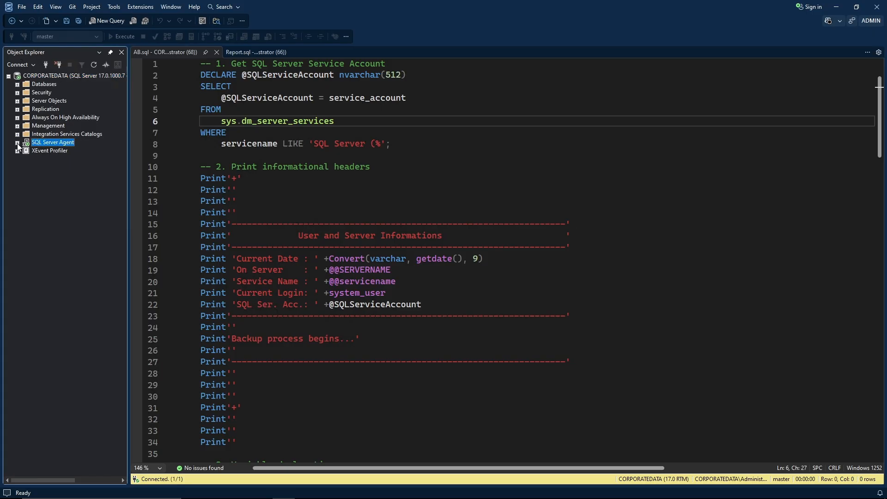
{"action": "left_click", "coordinate": [17, 144]}
{"action": "right_click", "coordinate": [40, 149]}
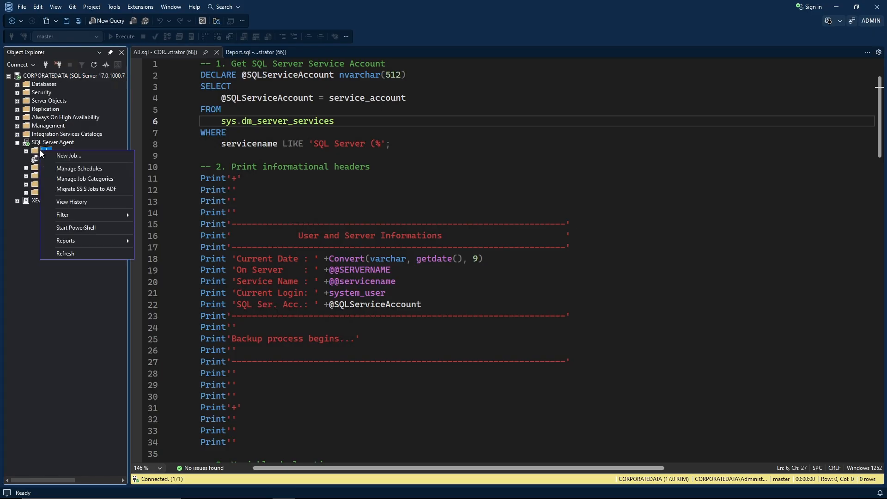
Create a new job, enlarge its dialog, name it _Full_Backup_Job and reach Steps.
{"action": "left_click", "coordinate": [87, 156]}
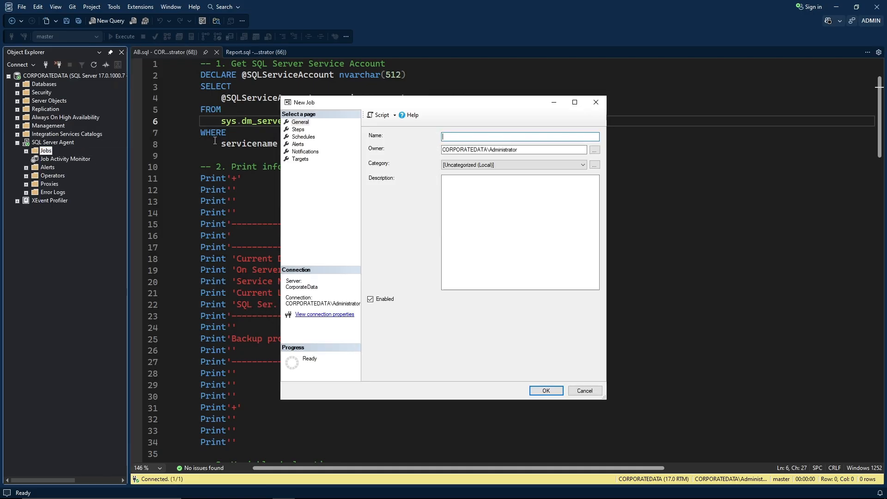
{"action": "left_click_drag", "start_coordinate": [365, 99], "coordinate": [218, 52]}
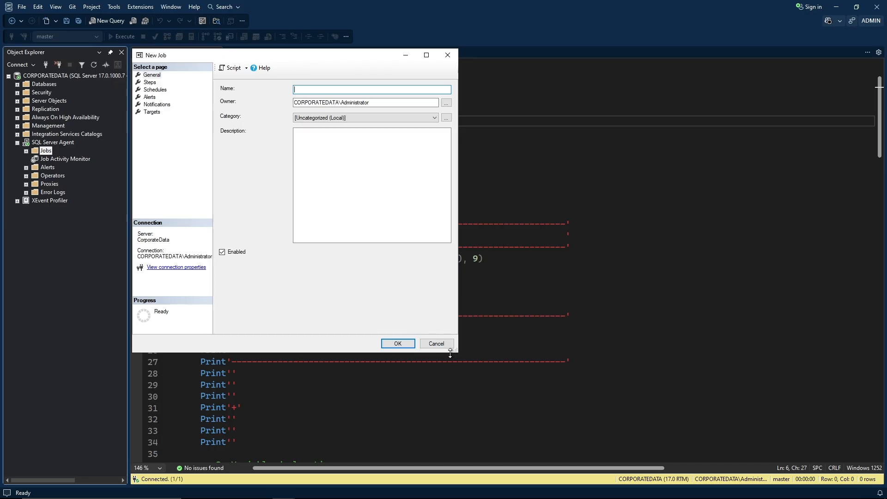
{"action": "left_click_drag", "start_coordinate": [457, 352], "coordinate": [628, 372]}
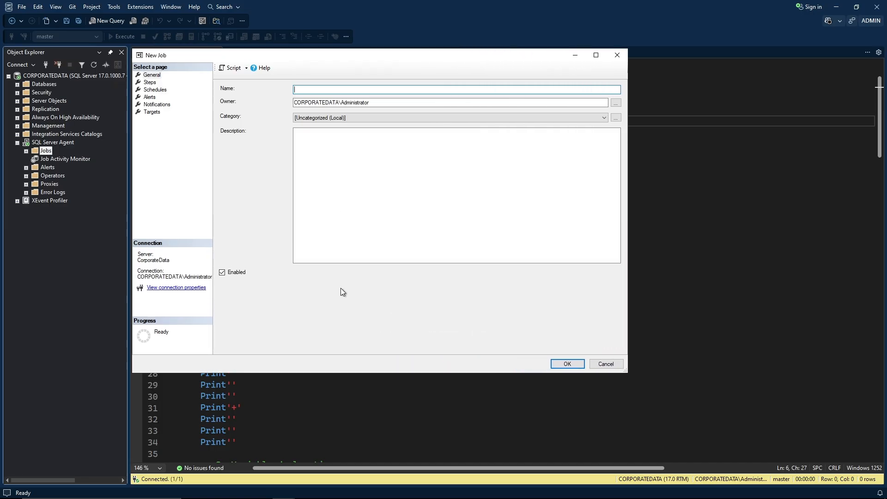
{"action": "right_click", "coordinate": [319, 90]}
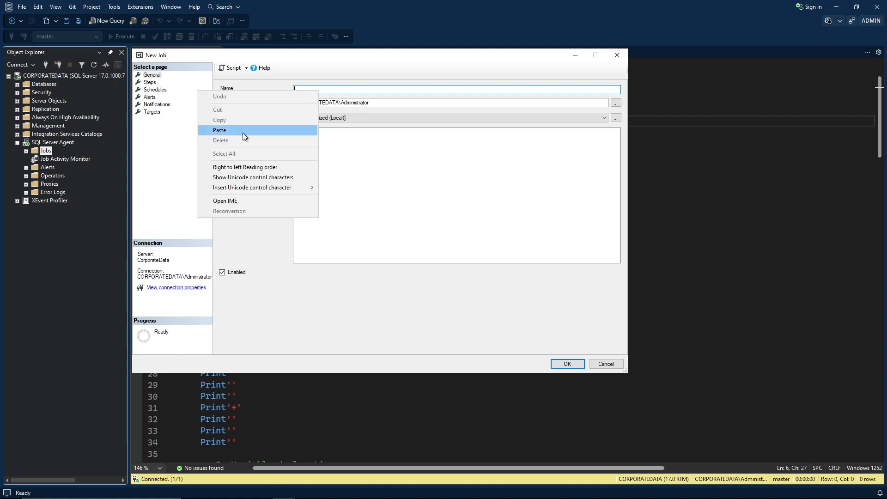
{"action": "left_click", "coordinate": [324, 130]}
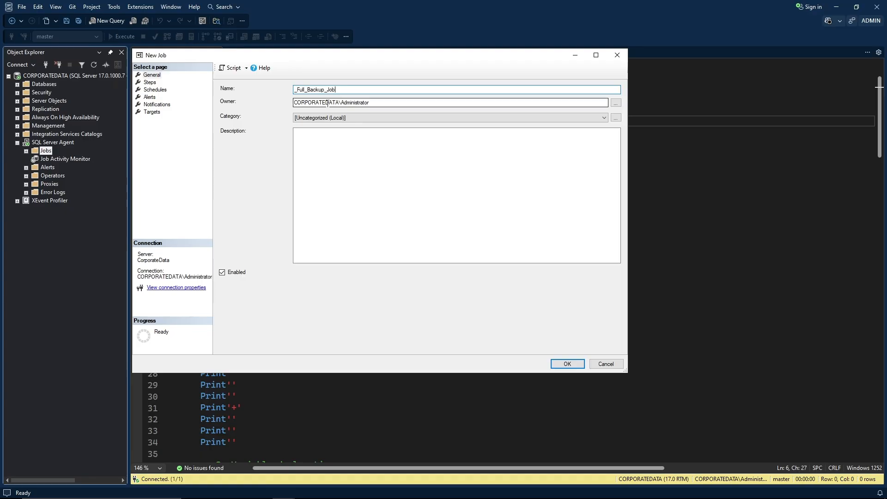
{"action": "left_click", "coordinate": [315, 156]}
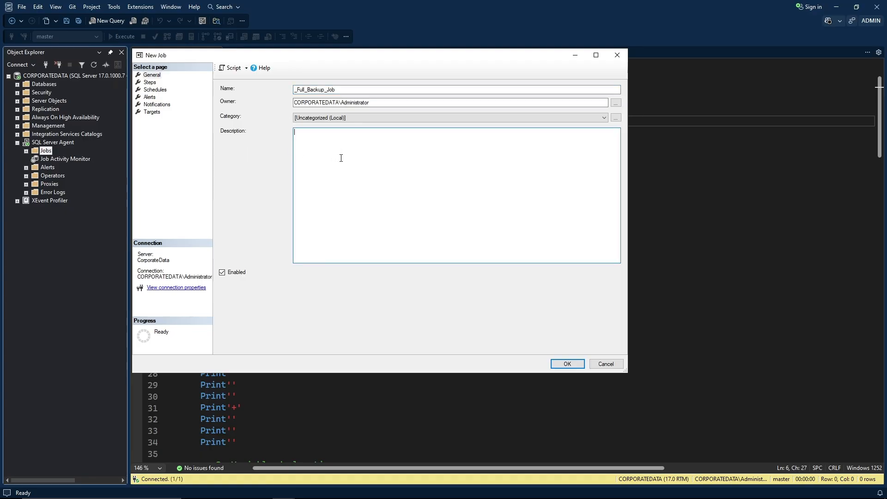
{"action": "left_click", "coordinate": [154, 83]}
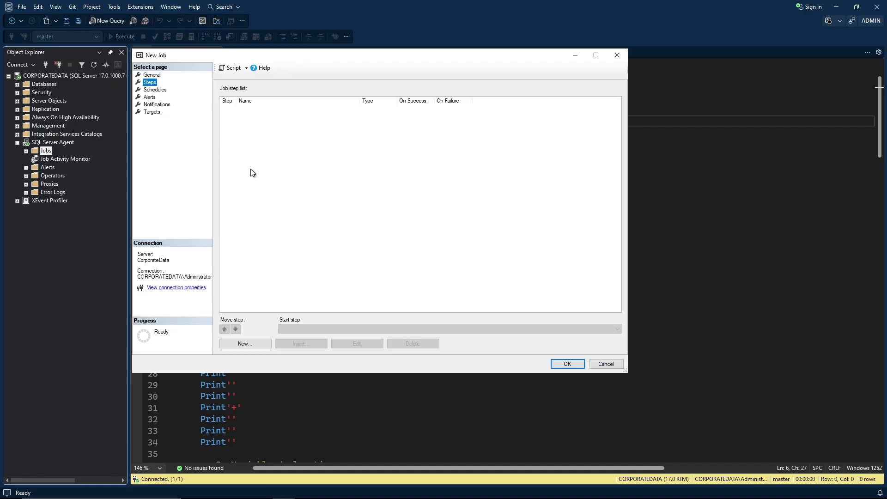
Add a job step named Script, then switch back to the AB.sql script.
{"action": "left_click", "coordinate": [254, 343]}
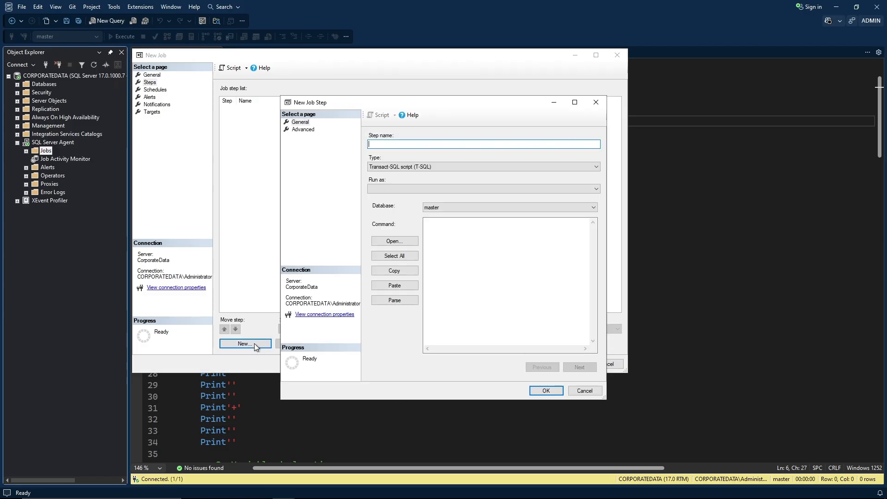
{"action": "left_click_drag", "start_coordinate": [341, 104], "coordinate": [194, 57]}
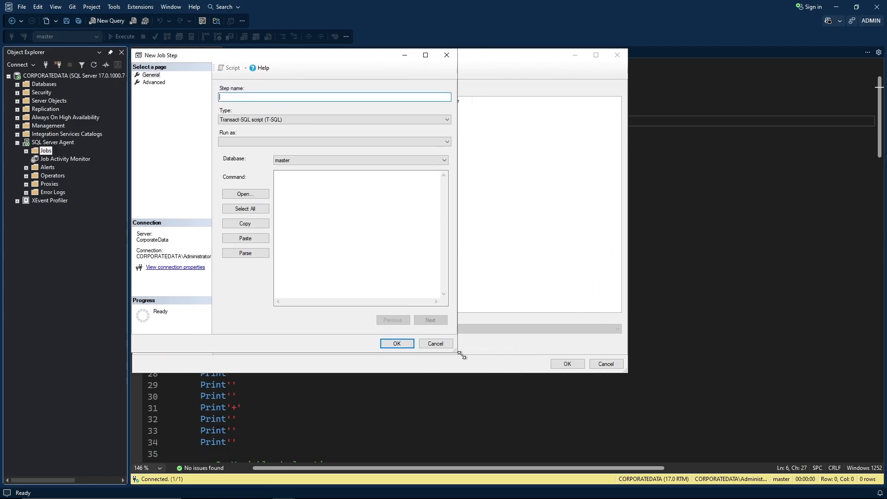
{"action": "left_click_drag", "start_coordinate": [453, 355], "coordinate": [624, 375]}
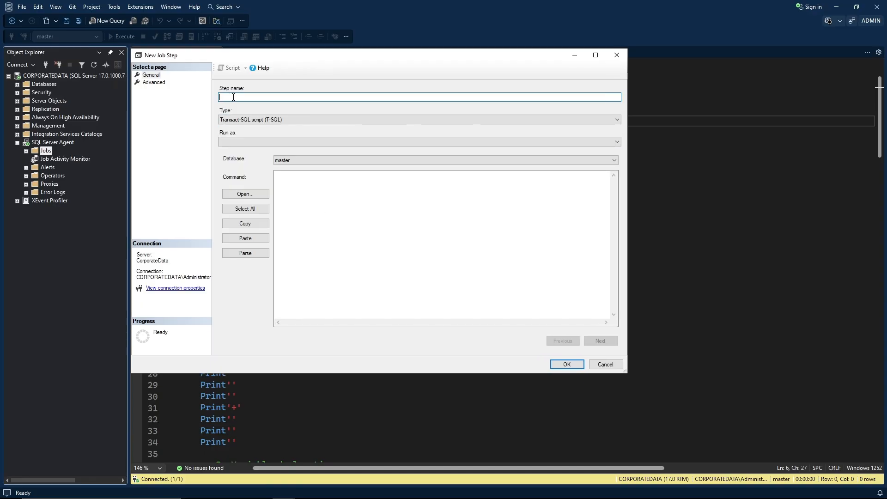
{"action": "type", "text": "Script"}
{"action": "left_click", "coordinate": [297, 190]}
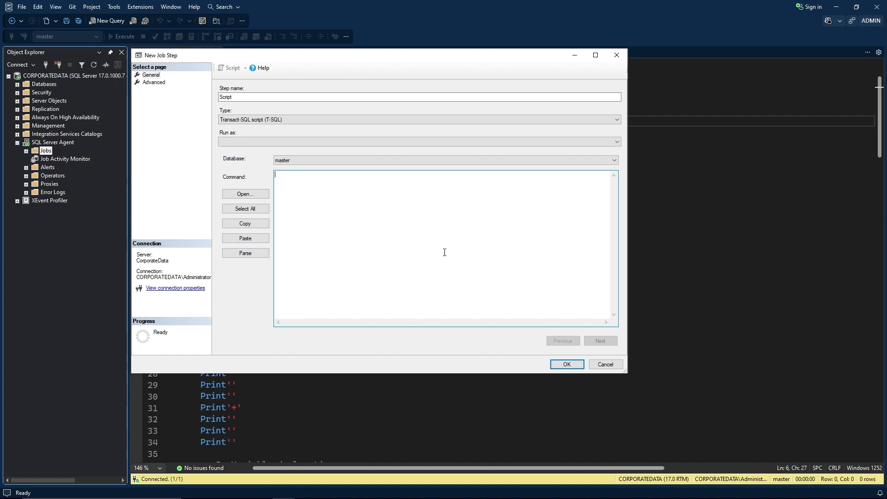
{"action": "left_click", "coordinate": [708, 224]}
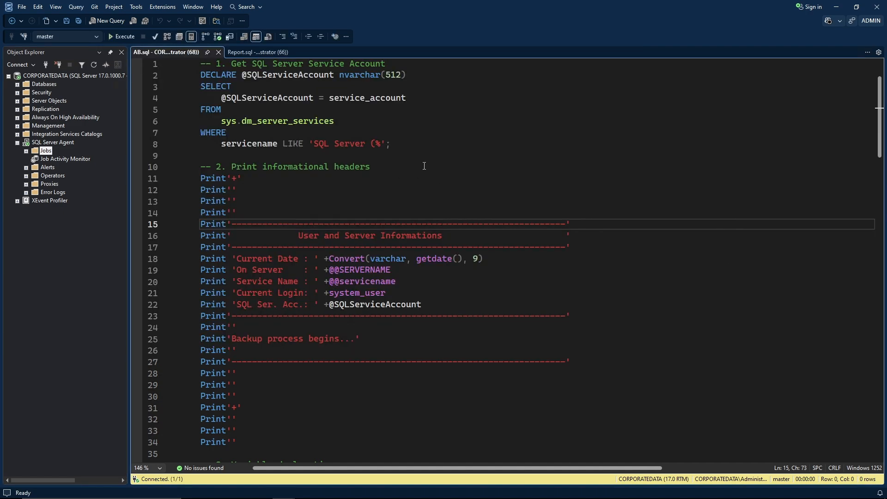
Paste the entire AB.sql backup script into the Script step's Command box.
{"action": "scroll", "coordinate": [425, 166], "scroll_direction": "down", "scroll_amount": 4}
{"action": "scroll", "coordinate": [418, 236], "scroll_direction": "down", "scroll_amount": 7}
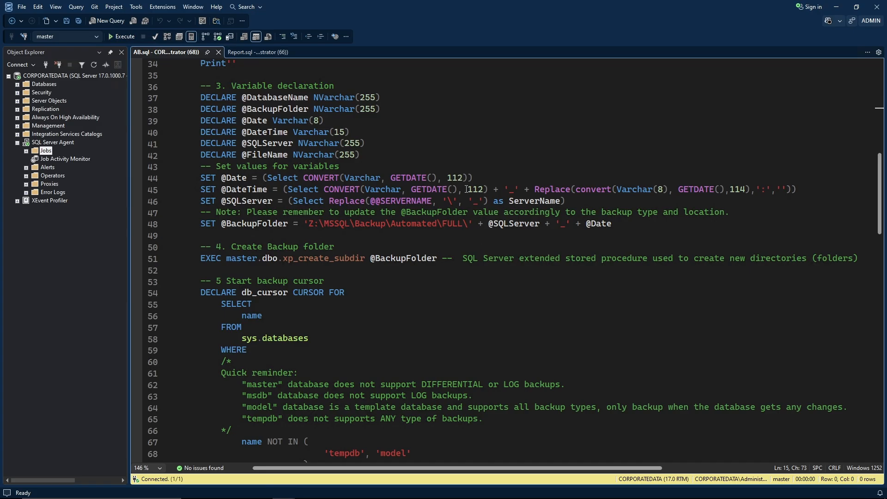
{"action": "scroll", "coordinate": [467, 190], "scroll_direction": "down", "scroll_amount": 4}
{"action": "key", "text": "ctrl+a"}
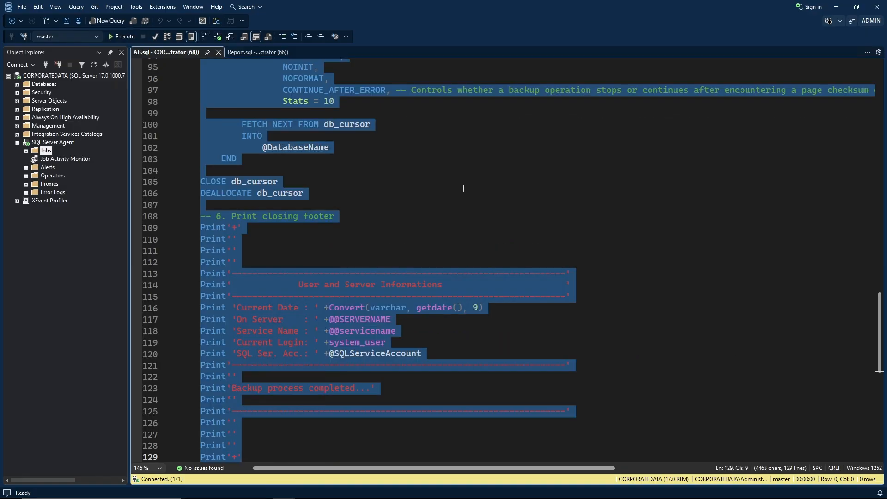
{"action": "key", "text": "alt+Tab"}
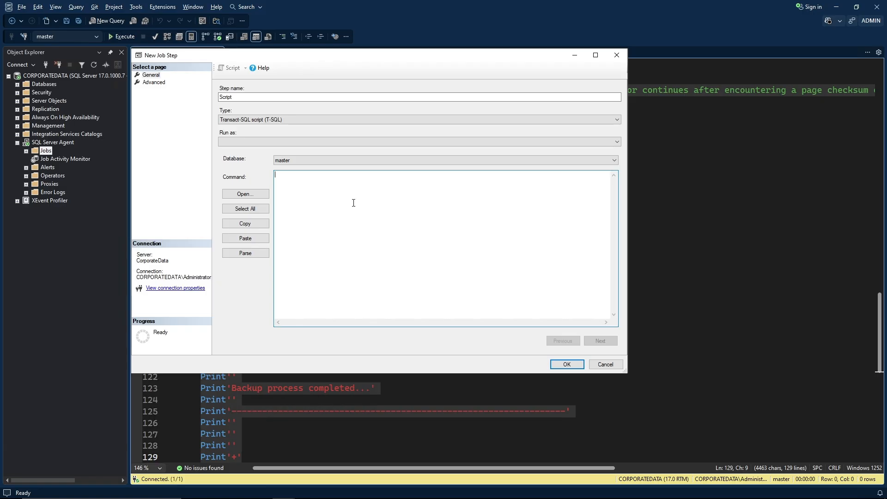
{"action": "right_click", "coordinate": [350, 202]}
{"action": "left_click", "coordinate": [272, 241]}
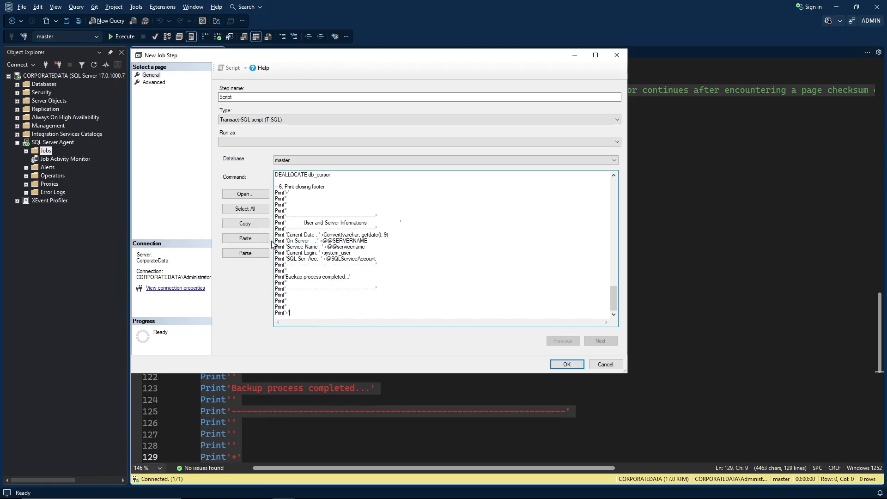
{"action": "key", "text": "ctrl+Home"}
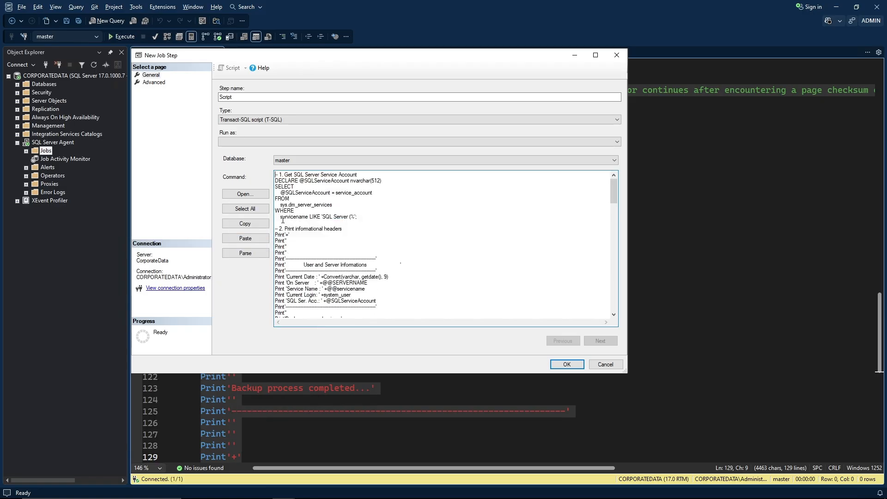
{"action": "left_click", "coordinate": [163, 84]}
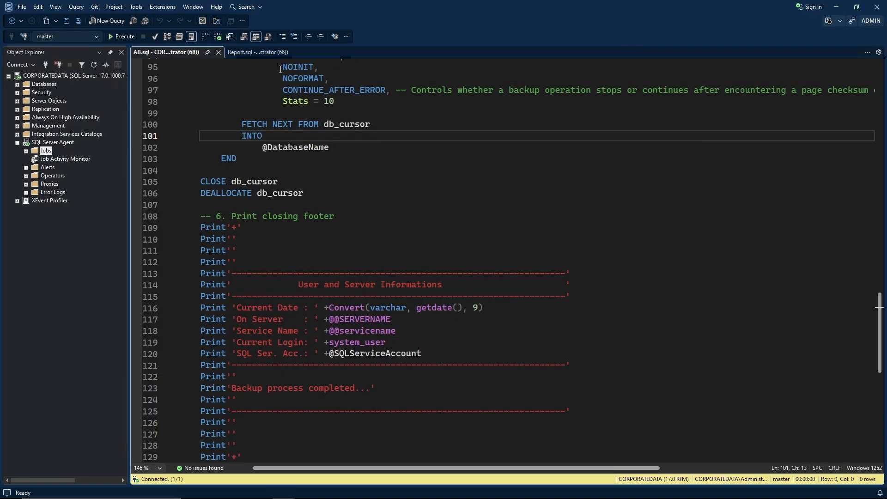
Copy the FullBackup output file path from line 5 of Report.sql and focus the Output file field.
{"action": "left_click", "coordinate": [260, 52]}
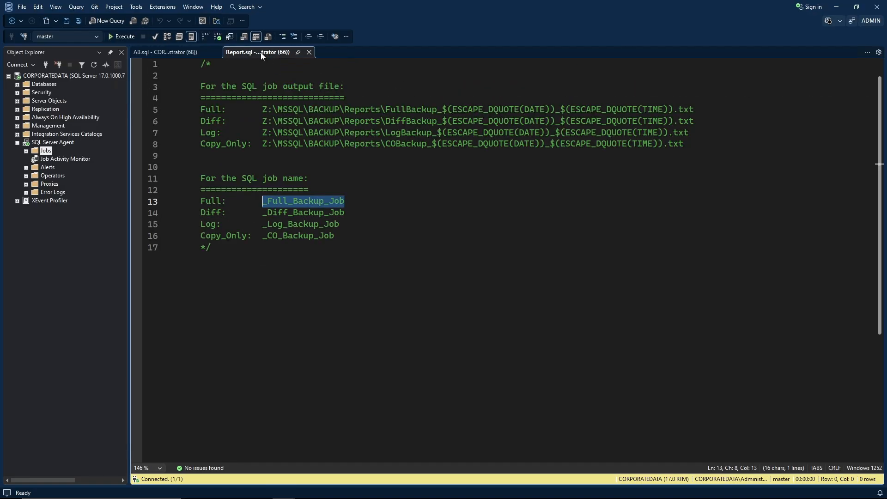
{"action": "left_click", "coordinate": [263, 103]}
{"action": "left_click_drag", "start_coordinate": [262, 109], "coordinate": [697, 107]}
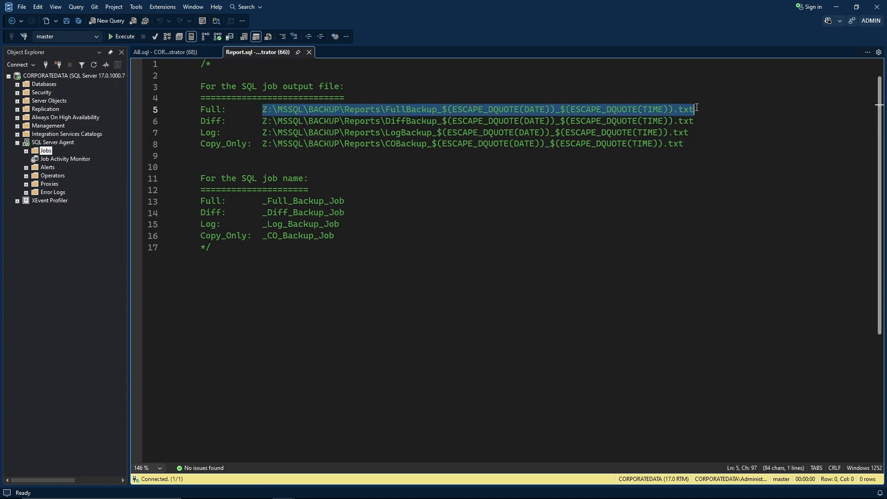
{"action": "right_click", "coordinate": [674, 110]}
{"action": "left_click", "coordinate": [692, 128]}
{"action": "left_click", "coordinate": [178, 53]}
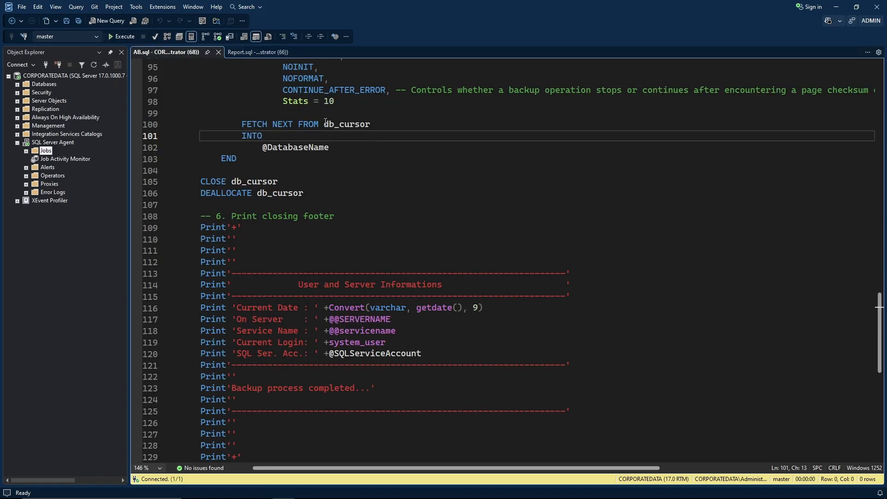
{"action": "key", "text": "alt+Tab"}
{"action": "left_click", "coordinate": [312, 169]}
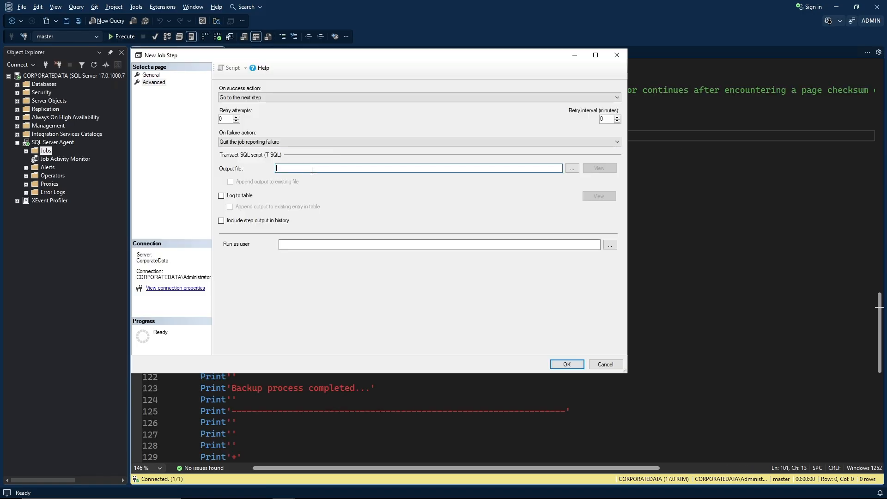
Paste the FullBackup report path as the Output file and save step 1, Script.
{"action": "key", "text": "ctrl+v"}
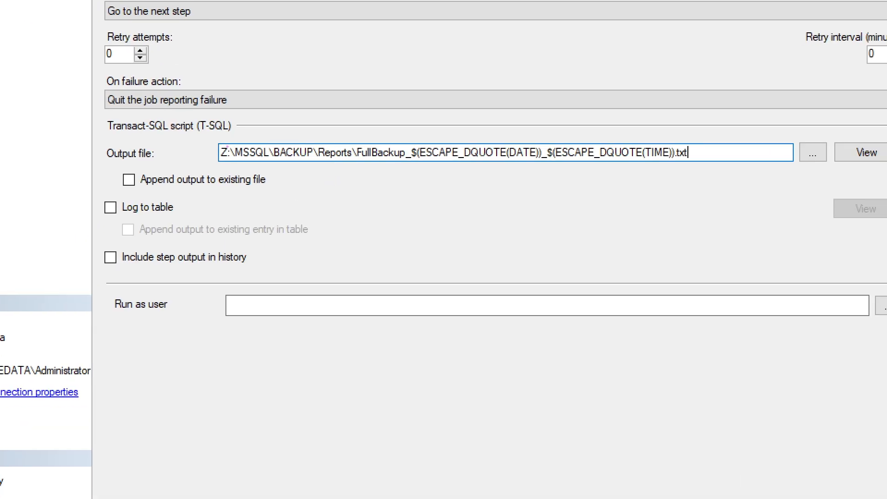
{"action": "mouse_move", "coordinate": [210, 138]}
{"action": "left_mouse_down"}
{"action": "mouse_move", "coordinate": [258, 169]}
{"action": "mouse_move", "coordinate": [525, 184]}
{"action": "mouse_move", "coordinate": [695, 187]}
{"action": "mouse_move", "coordinate": [704, 165]}
{"action": "left_mouse_up"}
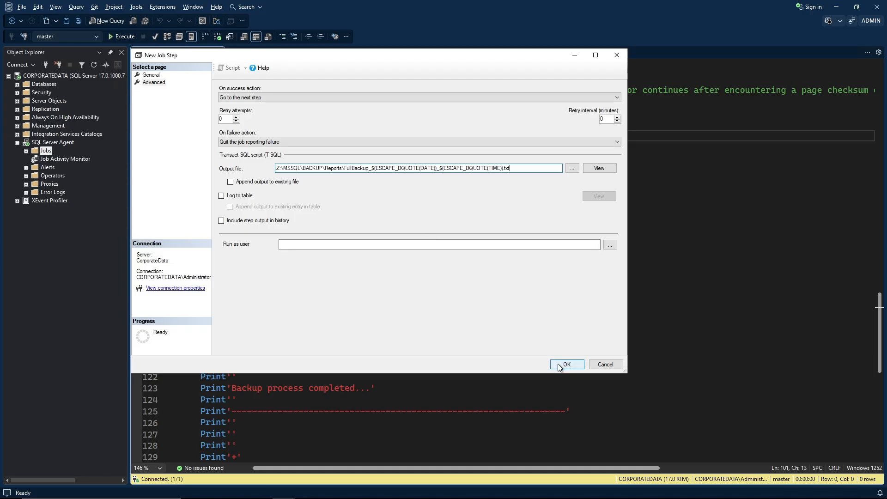
{"action": "left_click", "coordinate": [559, 364]}
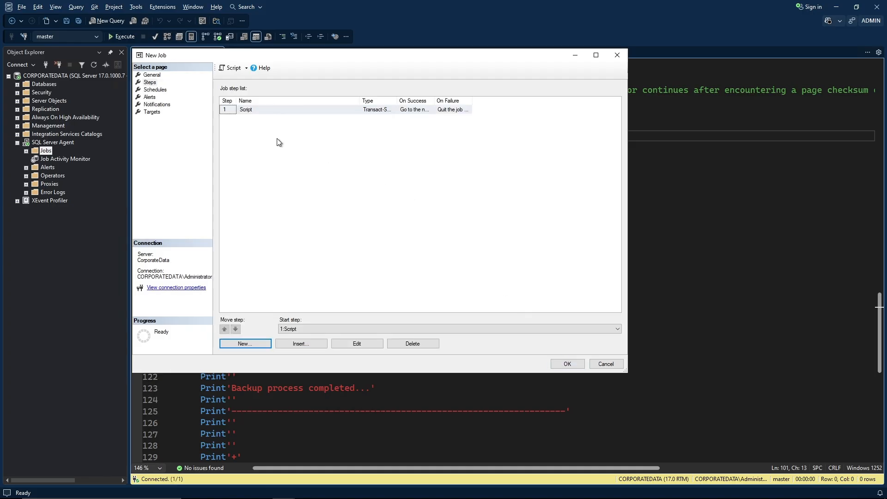
Add a new job schedule named 'Weekly Full' in an enlarged New Job Schedule window.
{"action": "left_click", "coordinate": [163, 90]}
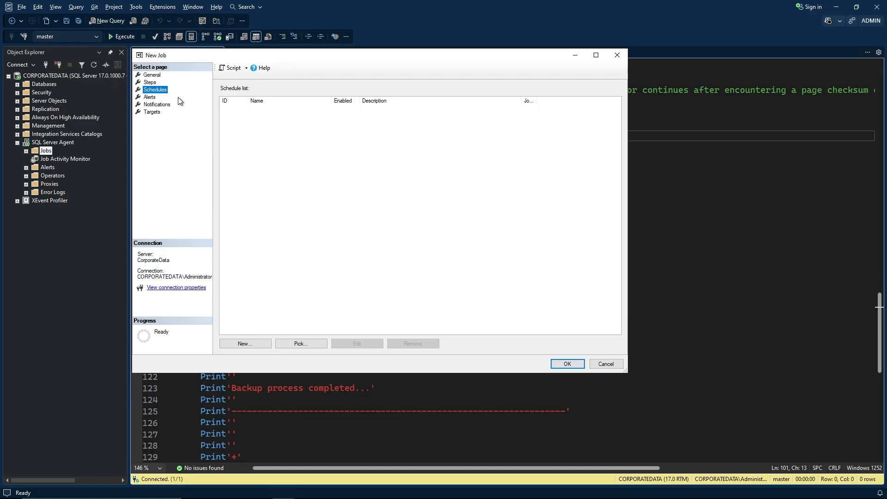
{"action": "left_click", "coordinate": [251, 343]}
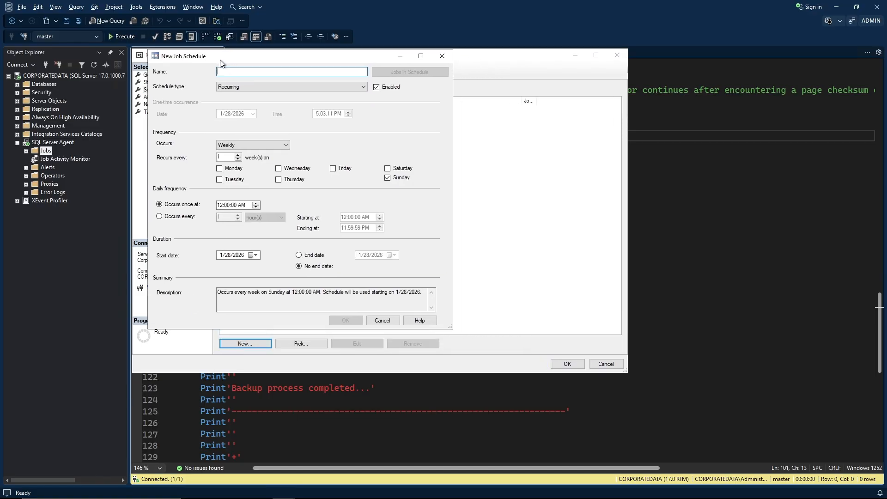
{"action": "left_click_drag", "start_coordinate": [435, 325], "coordinate": [628, 371]}
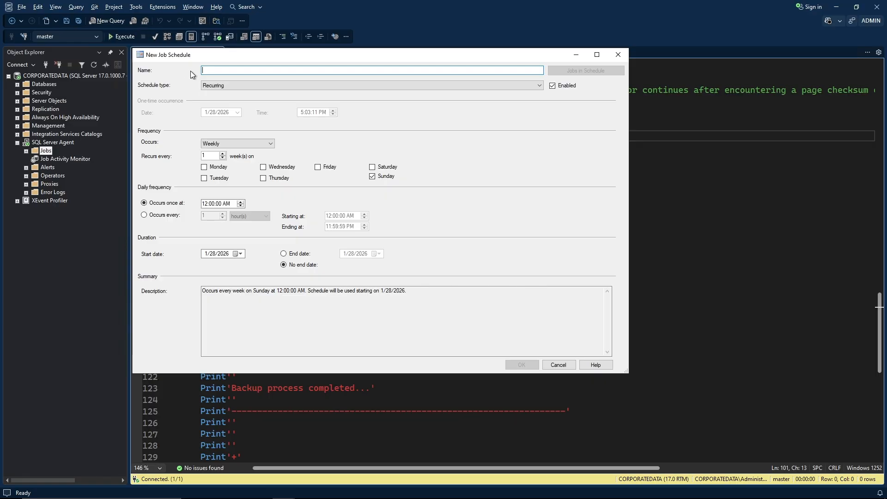
{"action": "type", "text": "Weekly Full"}
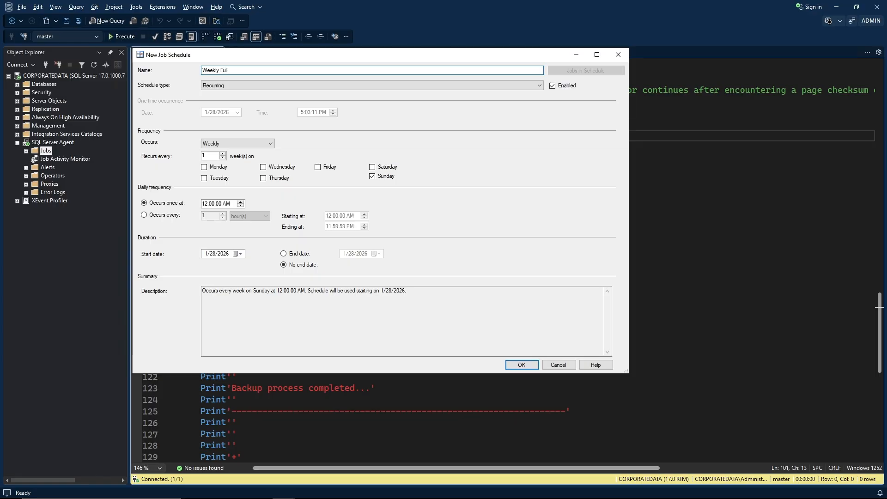
{"action": "left_click", "coordinate": [205, 85]}
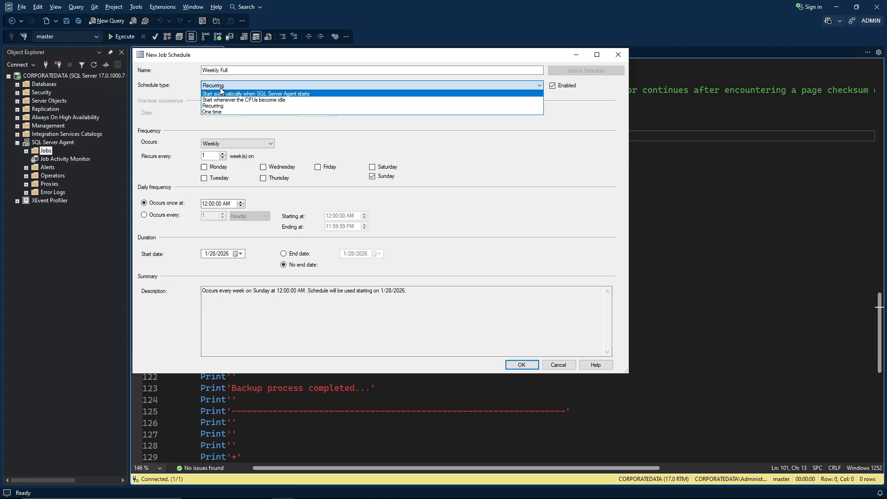
Set Weekly Full to recur weekly at 3:00 PM from today, then save the schedule and job.
{"action": "left_click", "coordinate": [173, 93]}
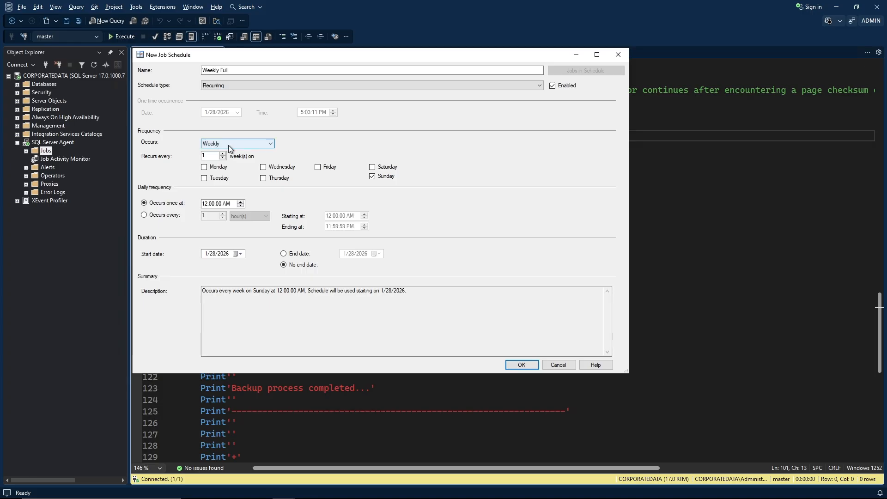
{"action": "left_click", "coordinate": [259, 145]}
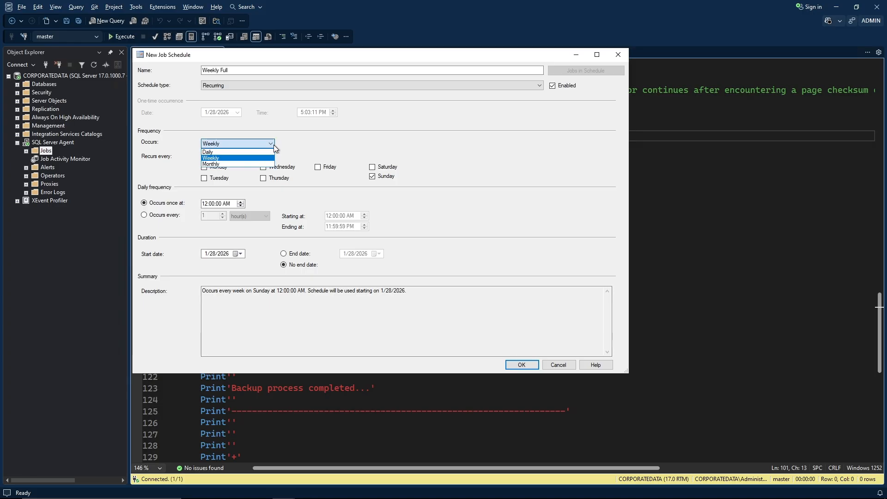
{"action": "left_click", "coordinate": [301, 141]}
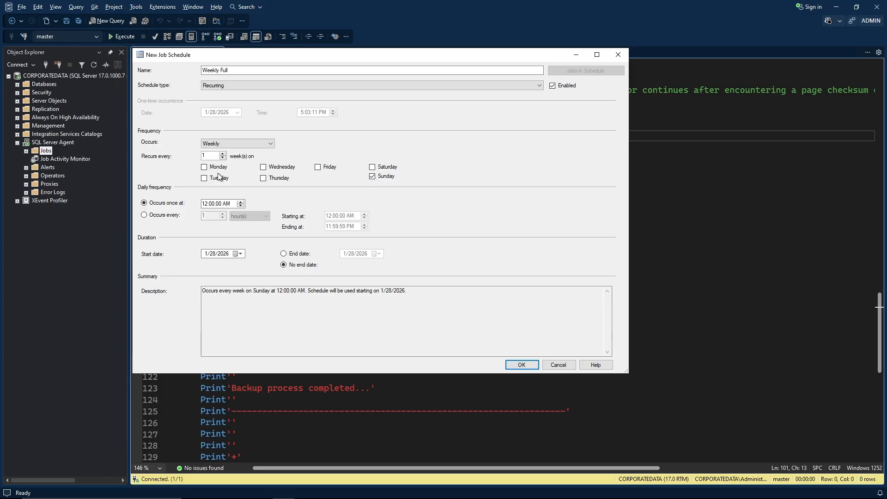
{"action": "left_click", "coordinate": [204, 205]}
{"action": "type", "text": "3"}
{"action": "left_click", "coordinate": [228, 204]}
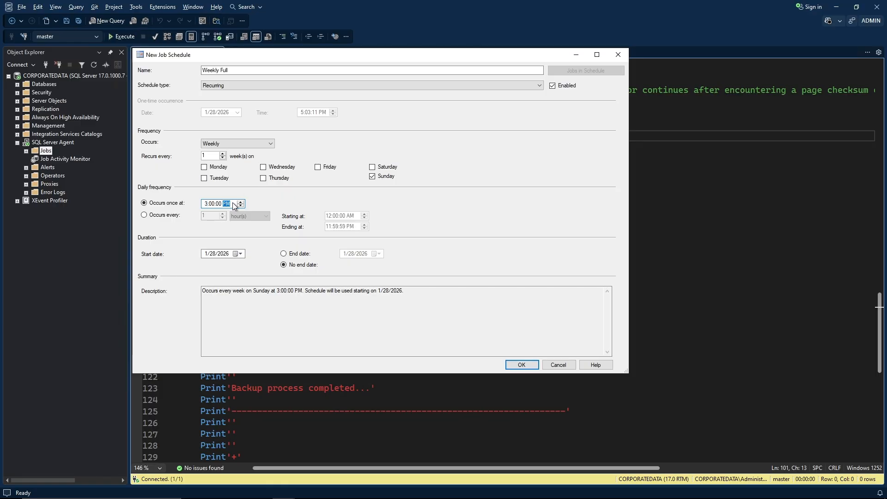
{"action": "left_click", "coordinate": [241, 253]}
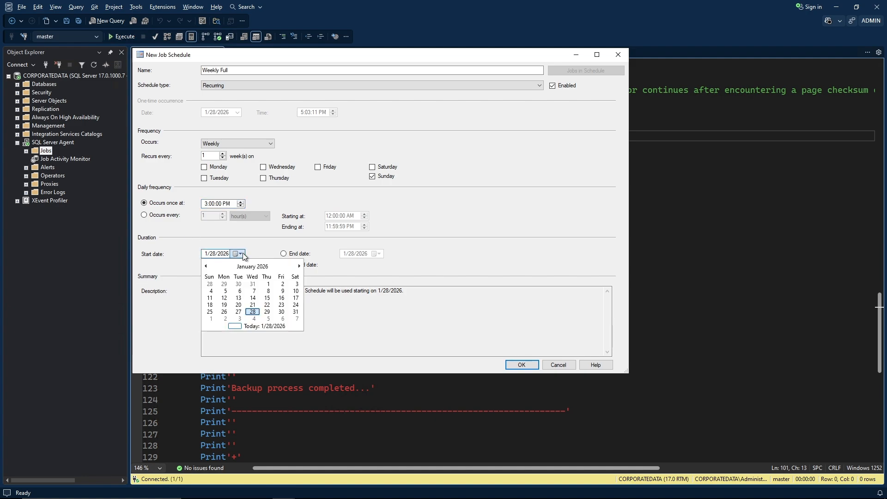
{"action": "left_click", "coordinate": [268, 242]}
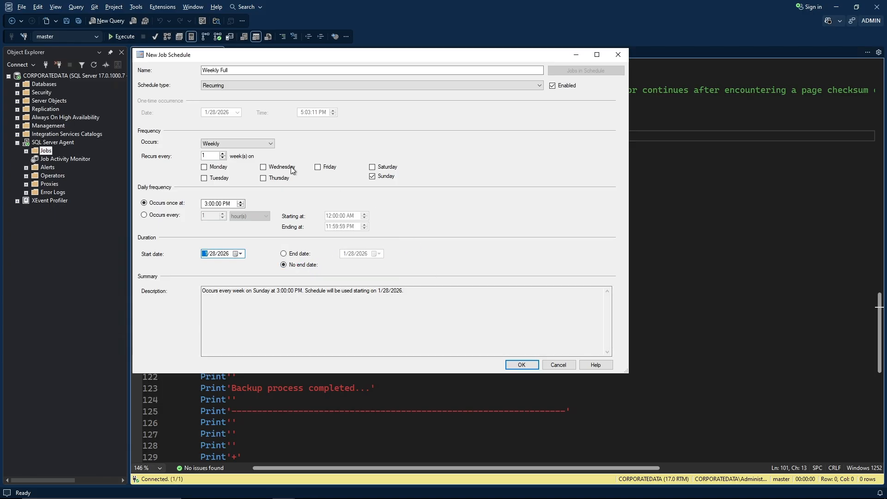
{"action": "left_click", "coordinate": [522, 365]}
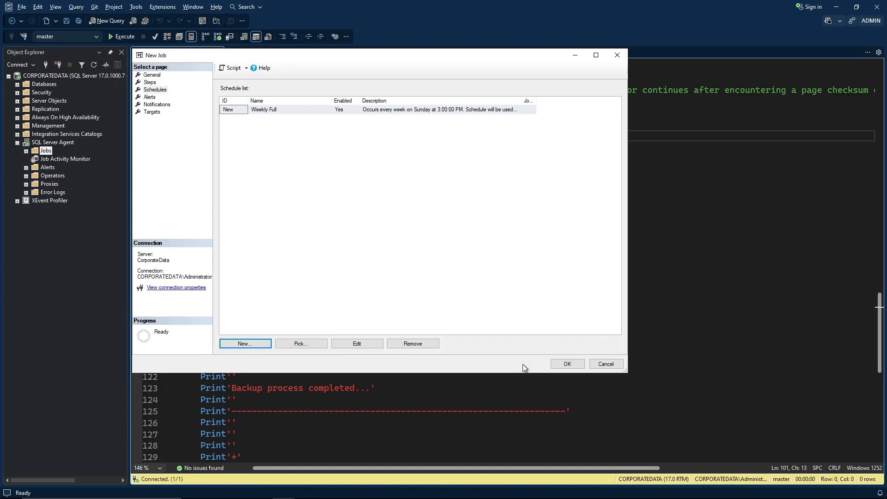
{"action": "left_click", "coordinate": [564, 363]}
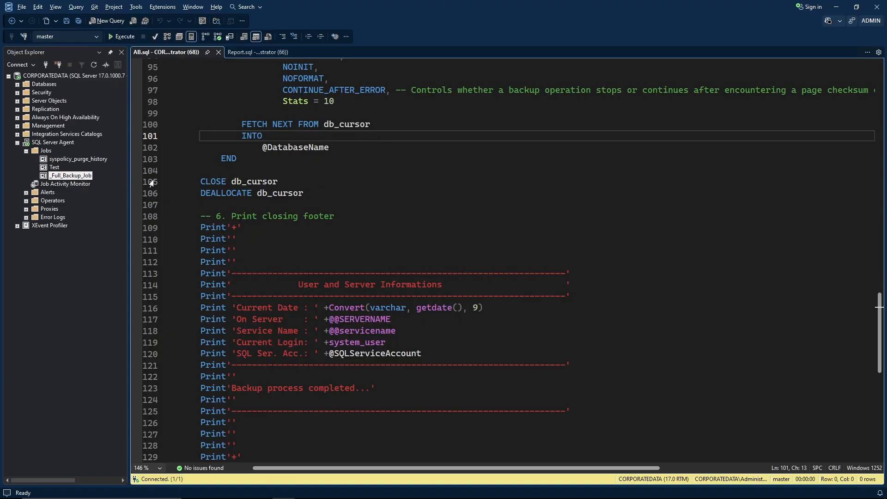
{"action": "left_click", "coordinate": [363, 166]}
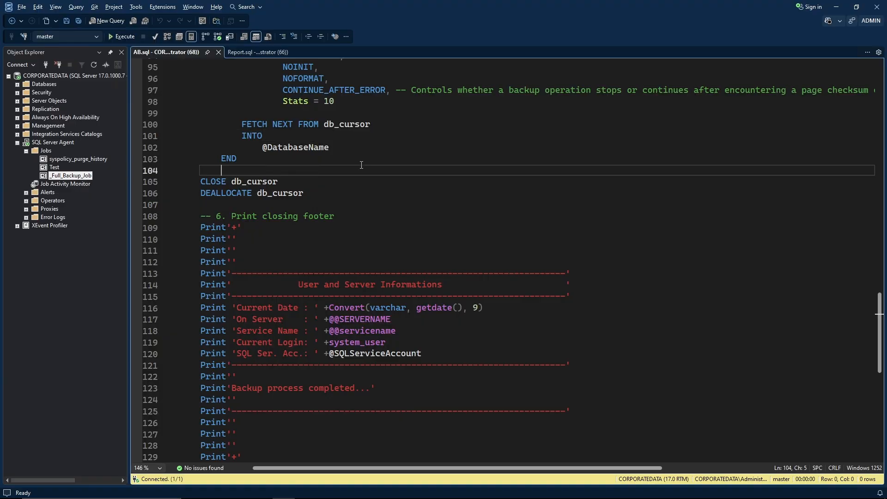
{"action": "key", "text": "ctrl+Home"}
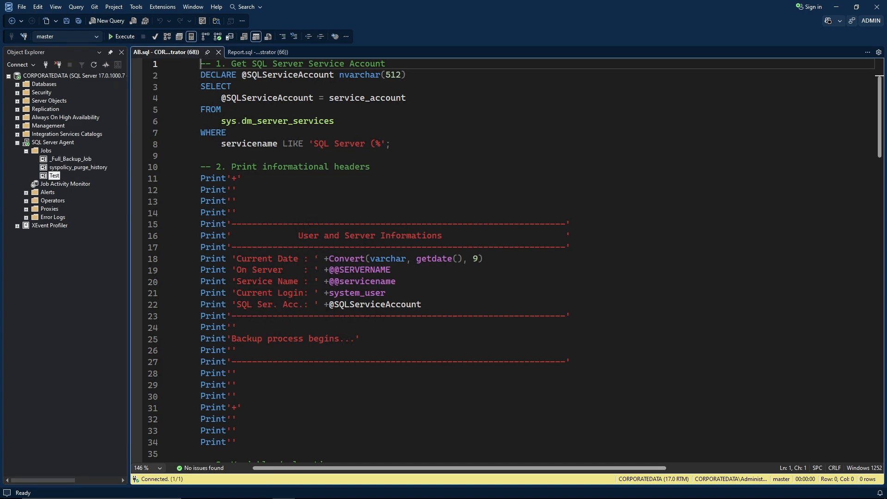
{"action": "left_click", "coordinate": [497, 117]}
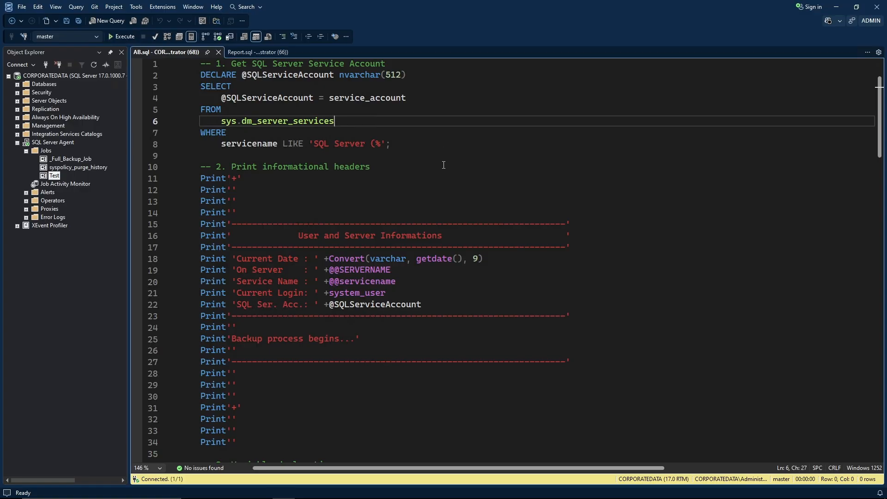
{"action": "scroll", "coordinate": [443, 165], "scroll_direction": "down", "scroll_amount": 13}
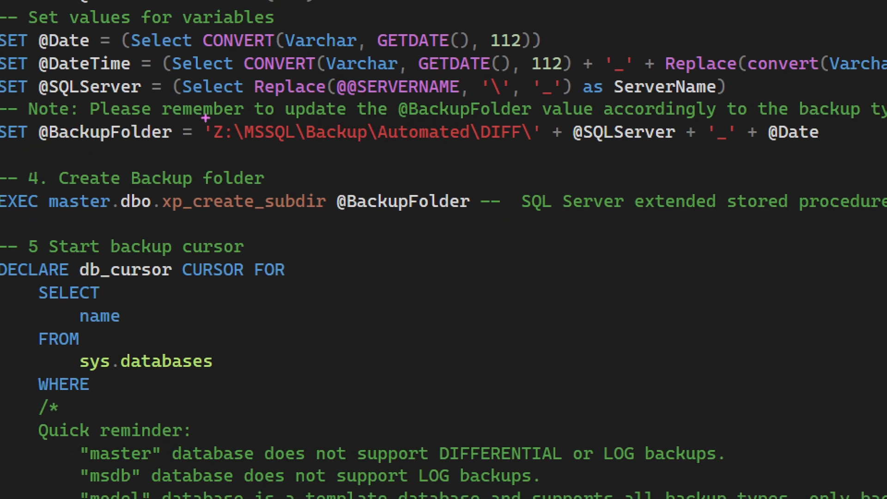
{"action": "mouse_move", "coordinate": [205, 118]}
{"action": "left_mouse_down"}
{"action": "mouse_move", "coordinate": [225, 146]}
{"action": "mouse_move", "coordinate": [537, 146]}
{"action": "left_mouse_up"}
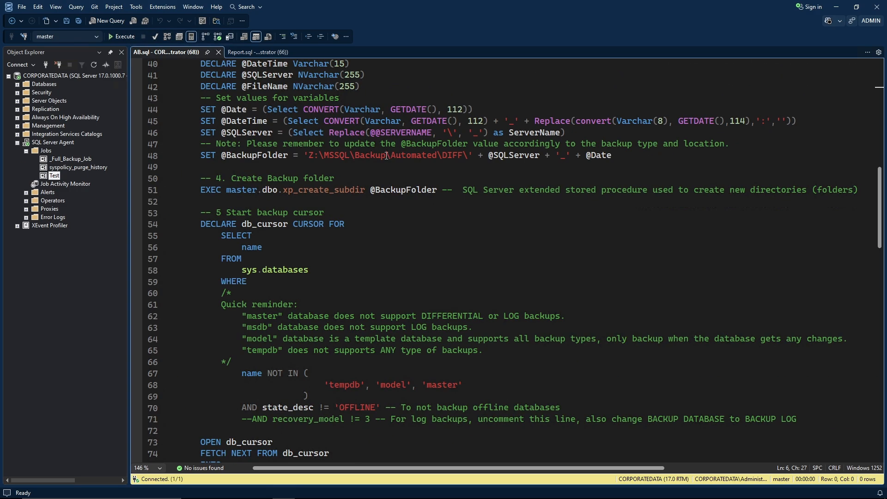
{"action": "scroll", "coordinate": [387, 173], "scroll_direction": "down", "scroll_amount": 6}
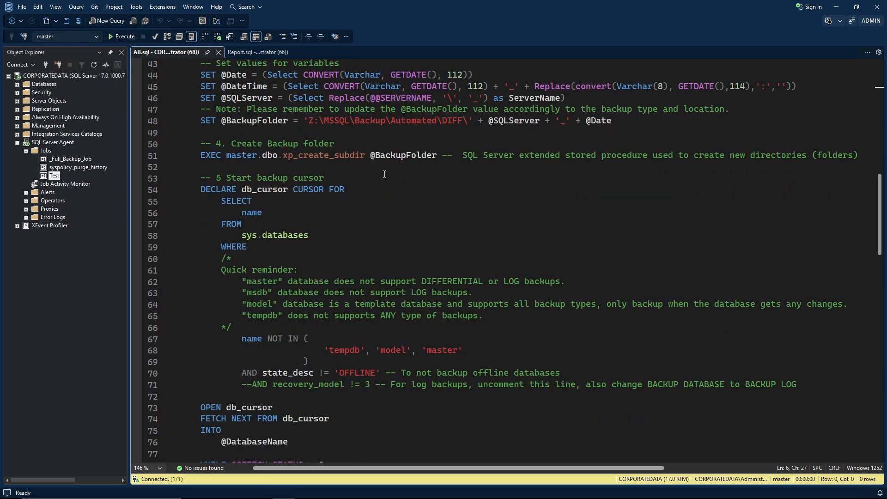
{"action": "scroll", "coordinate": [387, 174], "scroll_direction": "up", "scroll_amount": 2}
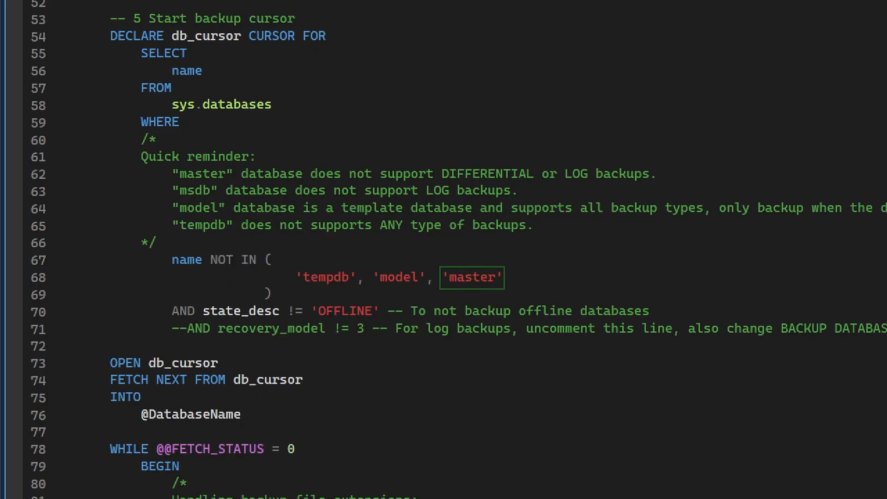
{"action": "mouse_move", "coordinate": [438, 162]}
{"action": "left_mouse_down"}
{"action": "mouse_move", "coordinate": [441, 174]}
{"action": "mouse_move", "coordinate": [524, 181]}
{"action": "left_mouse_up"}
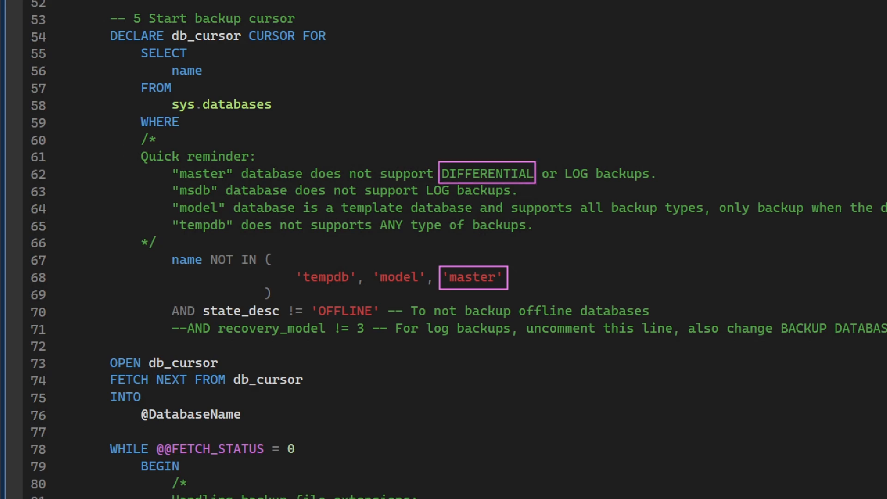
{"action": "scroll", "coordinate": [432, 207], "scroll_direction": "down", "scroll_amount": 6}
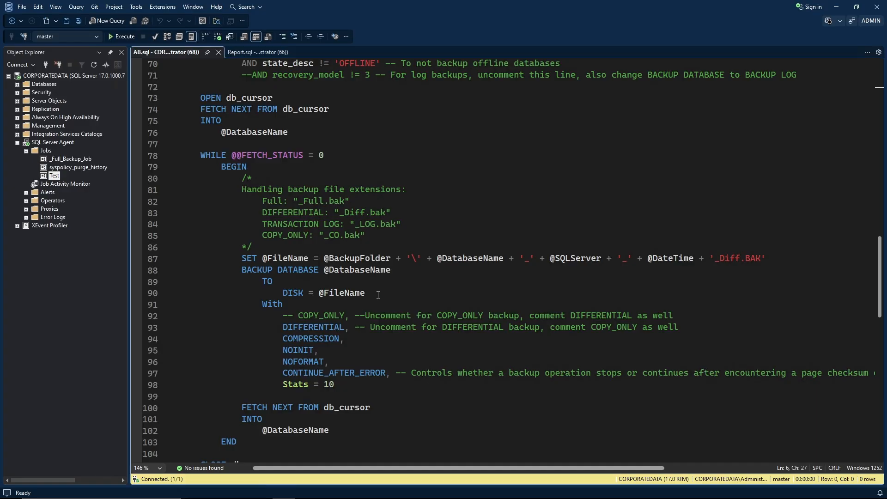
{"action": "key", "text": "ctrl+Home"}
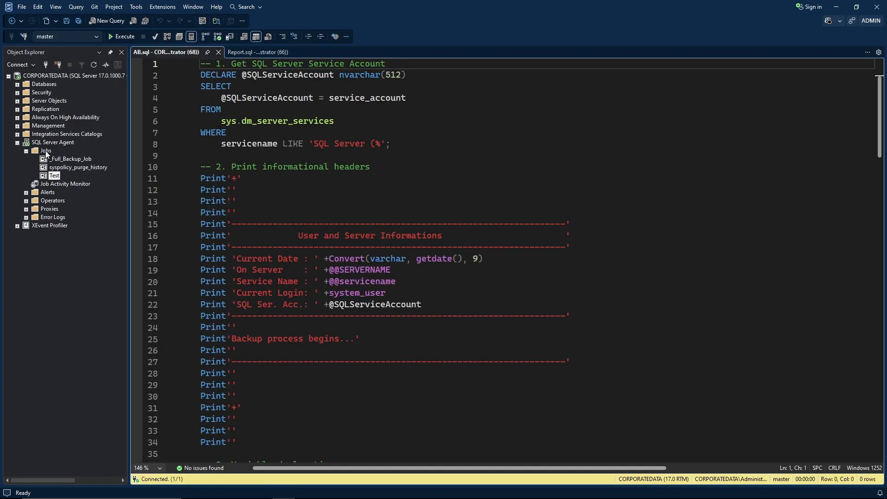
Create a new SQL Server Agent job named _Diff_Backup_Job.
{"action": "right_click", "coordinate": [55, 152]}
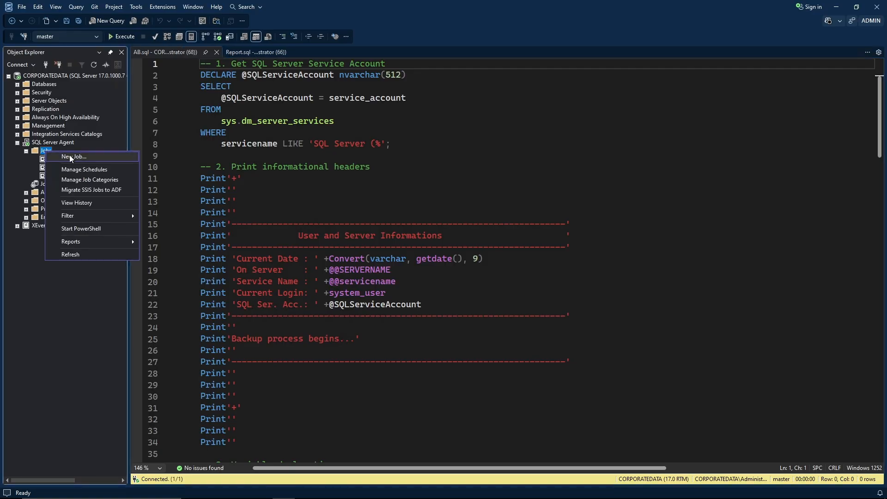
{"action": "left_click", "coordinate": [69, 156]}
{"action": "left_click_drag", "start_coordinate": [351, 102], "coordinate": [206, 52]}
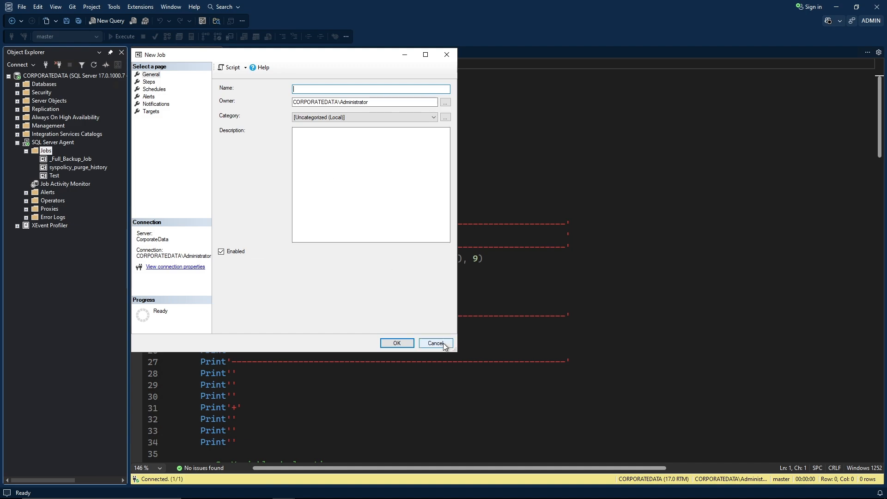
{"action": "left_click_drag", "start_coordinate": [455, 351], "coordinate": [629, 367]}
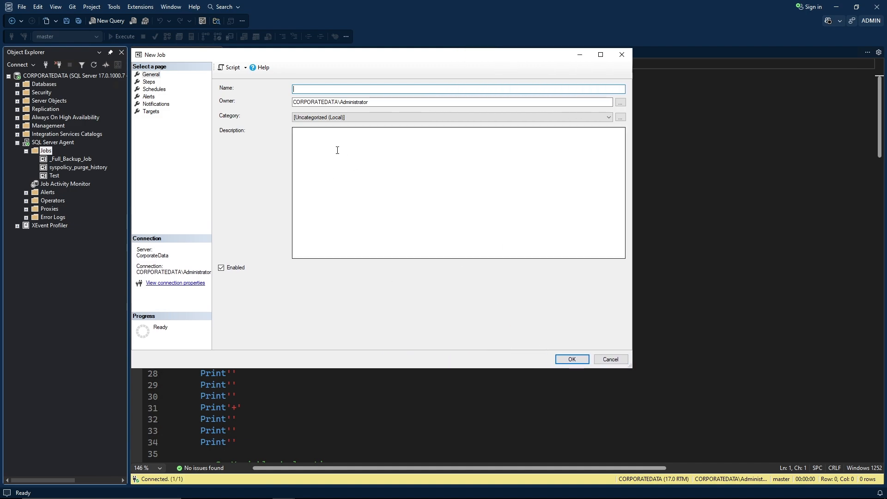
{"action": "right_click", "coordinate": [312, 88]}
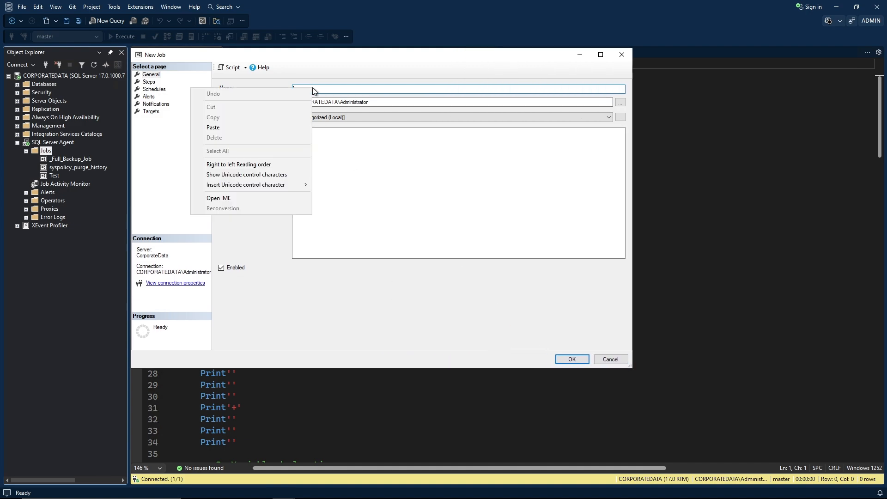
{"action": "left_click", "coordinate": [226, 128]}
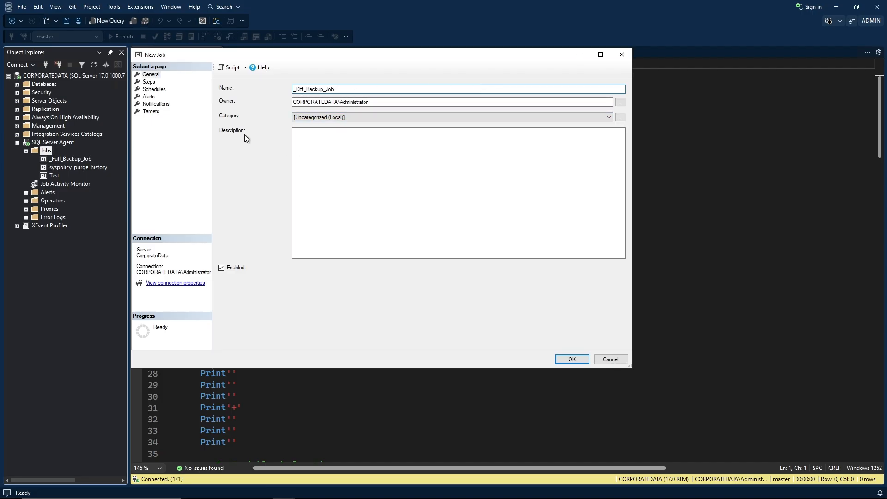
Begin a new step for the job in an enlarged New Job Step window.
{"action": "left_click", "coordinate": [152, 83]}
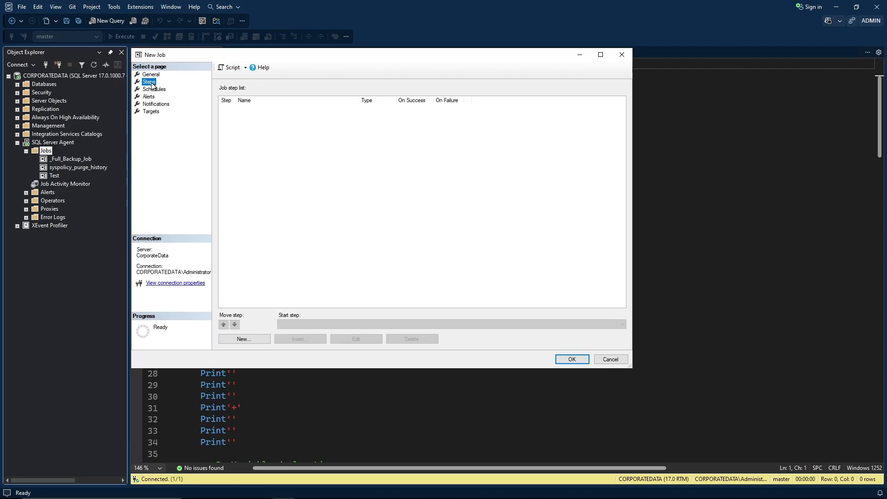
{"action": "left_click", "coordinate": [250, 338]}
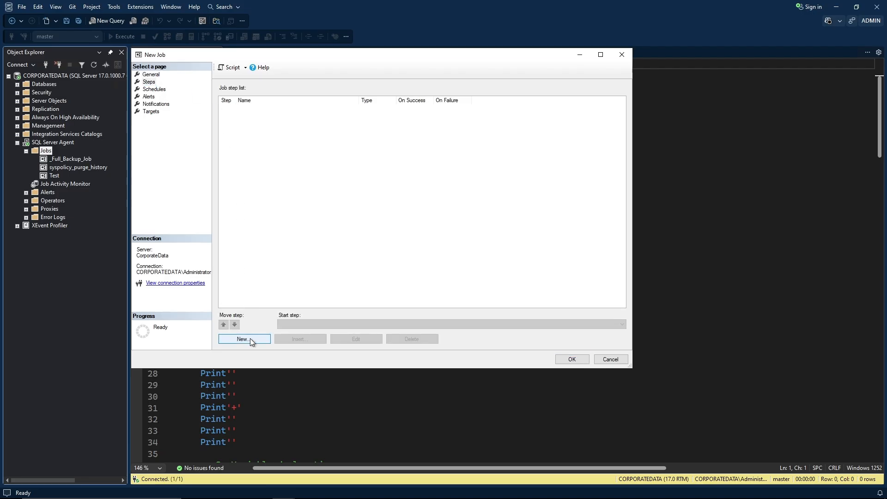
{"action": "left_click_drag", "start_coordinate": [324, 103], "coordinate": [174, 54]}
{"action": "left_click_drag", "start_coordinate": [454, 350], "coordinate": [630, 369]}
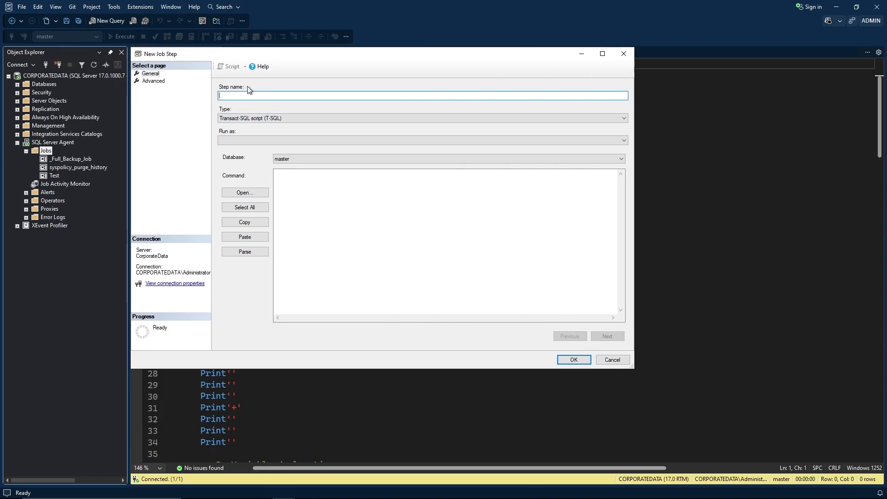
Name the step Script and copy the whole All.sql differential backup script.
{"action": "type", "text": "Sc"}
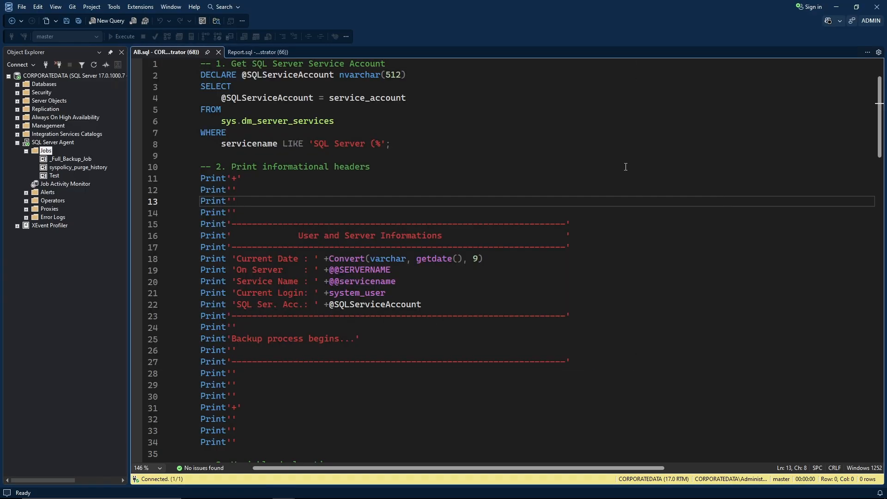
{"action": "left_click", "coordinate": [625, 167]}
{"action": "key", "text": "ctrl+a"}
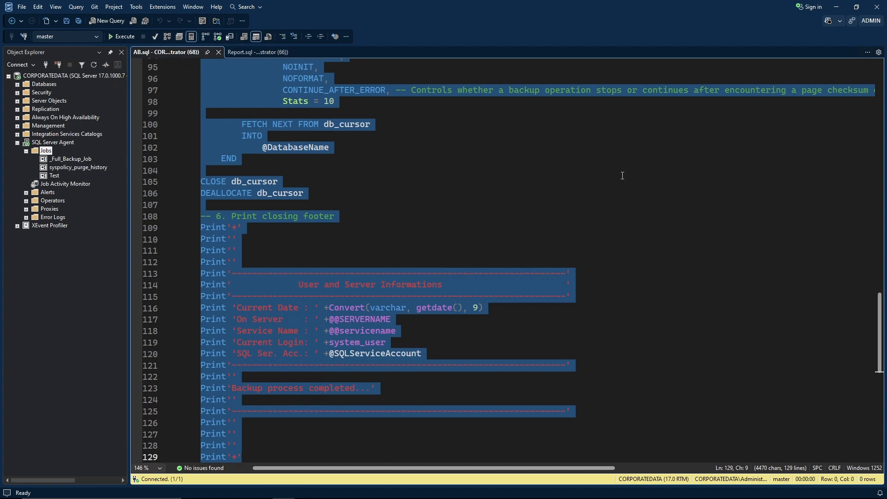
{"action": "left_click", "coordinate": [622, 175]}
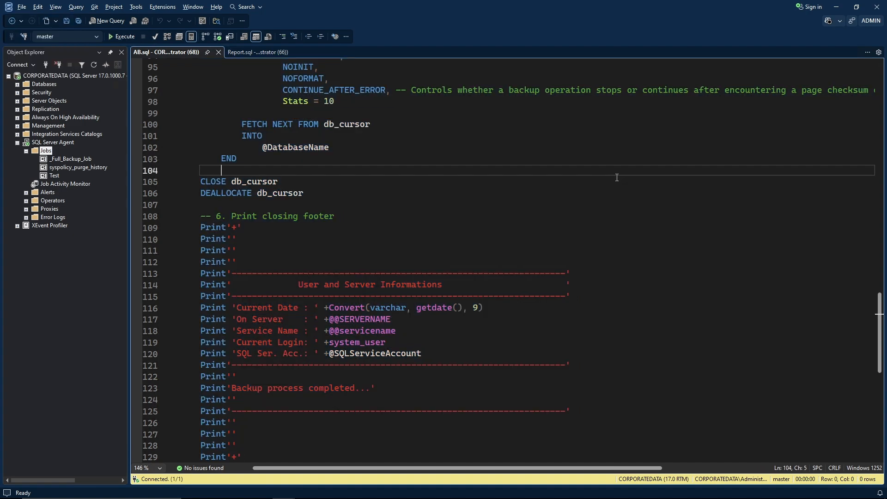
{"action": "left_click", "coordinate": [604, 178]}
{"action": "key", "text": "alt+Tab"}
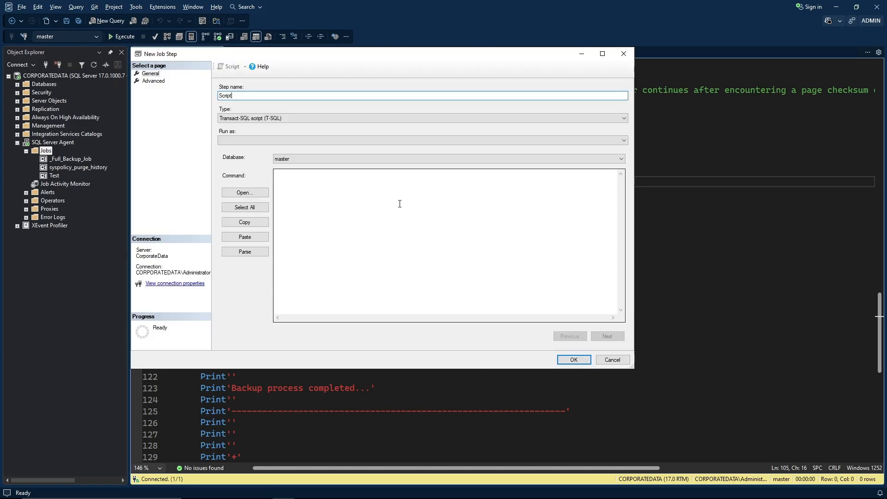
Paste the differential backup script into the step's Command box.
{"action": "left_click", "coordinate": [396, 207]}
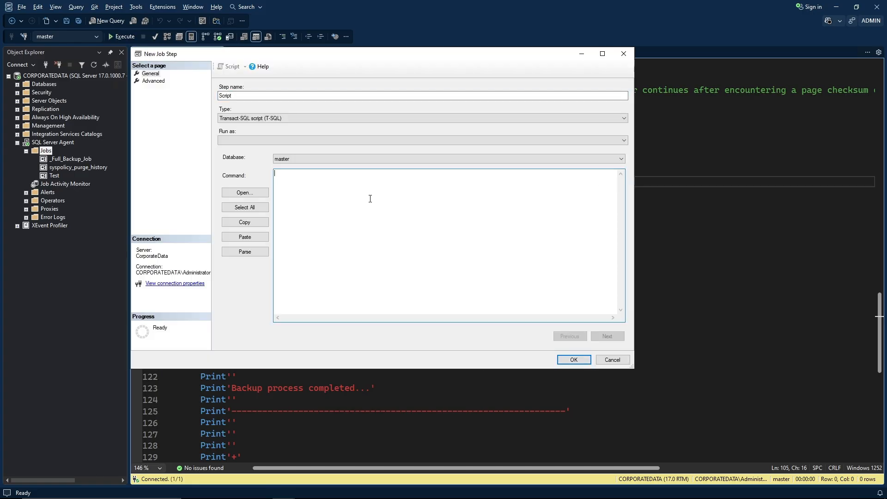
{"action": "key", "text": "ctrl+v"}
{"action": "scroll", "coordinate": [401, 253], "scroll_direction": "up", "scroll_amount": 7}
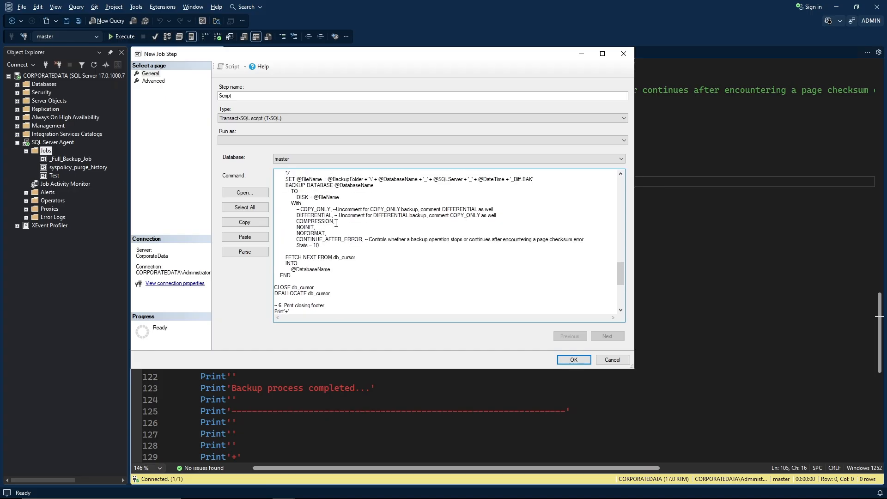
{"action": "scroll", "coordinate": [351, 217], "scroll_direction": "up", "scroll_amount": 2}
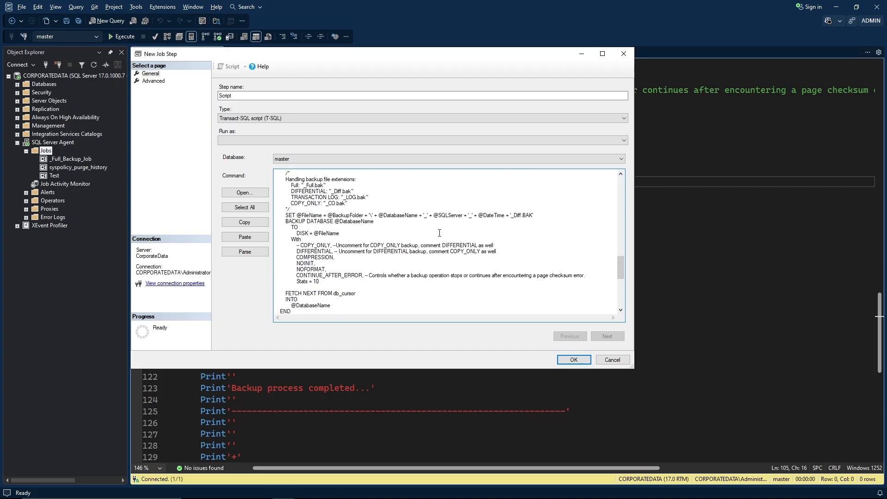
{"action": "scroll", "coordinate": [439, 233], "scroll_direction": "up", "scroll_amount": 4}
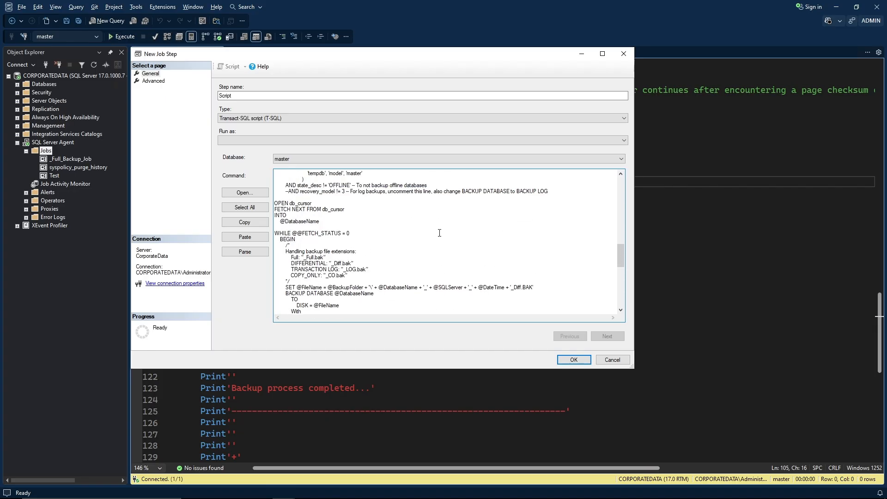
{"action": "left_click", "coordinate": [157, 82]}
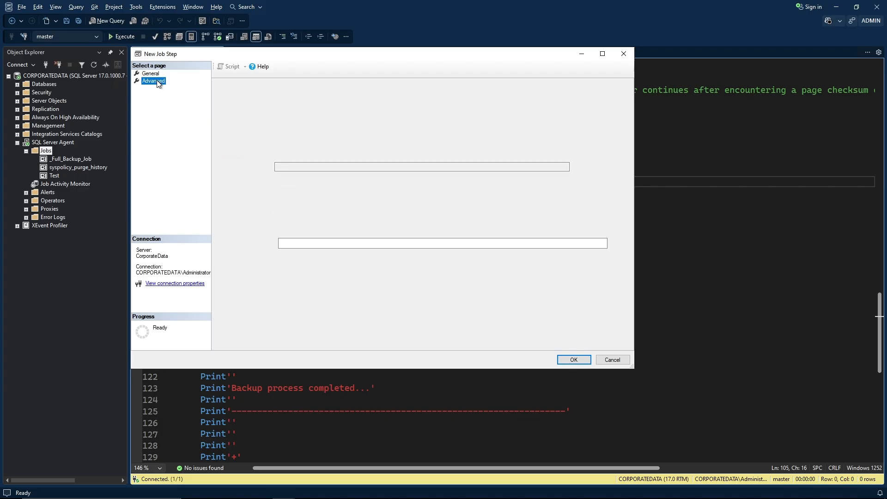
Copy the Diff output file path from line 6 of Report.sql.
{"action": "left_click", "coordinate": [283, 168]}
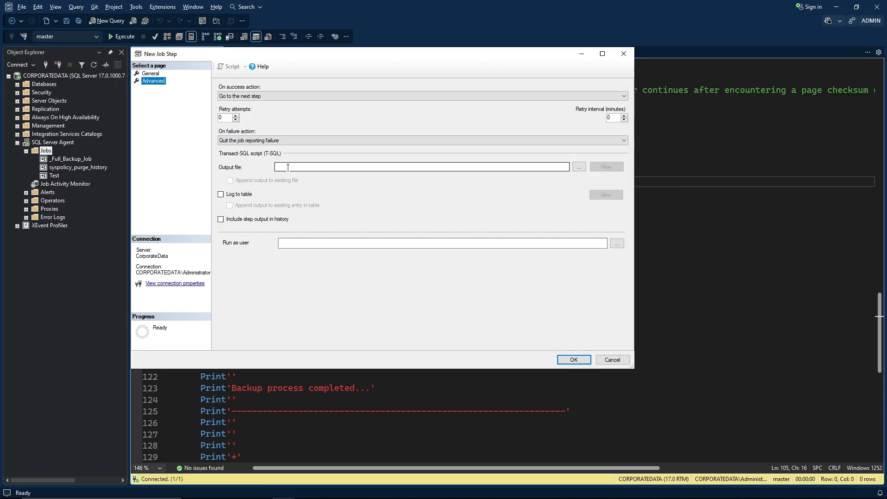
{"action": "left_click", "coordinate": [689, 184]}
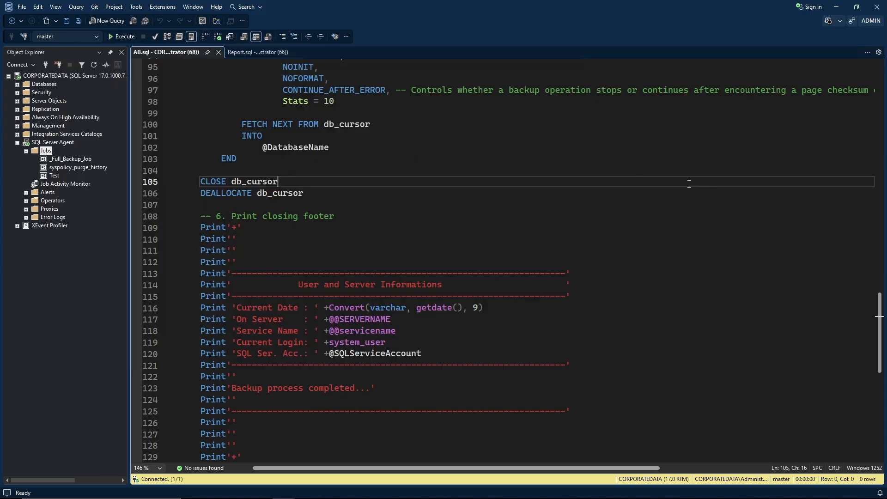
{"action": "left_click", "coordinate": [255, 52]}
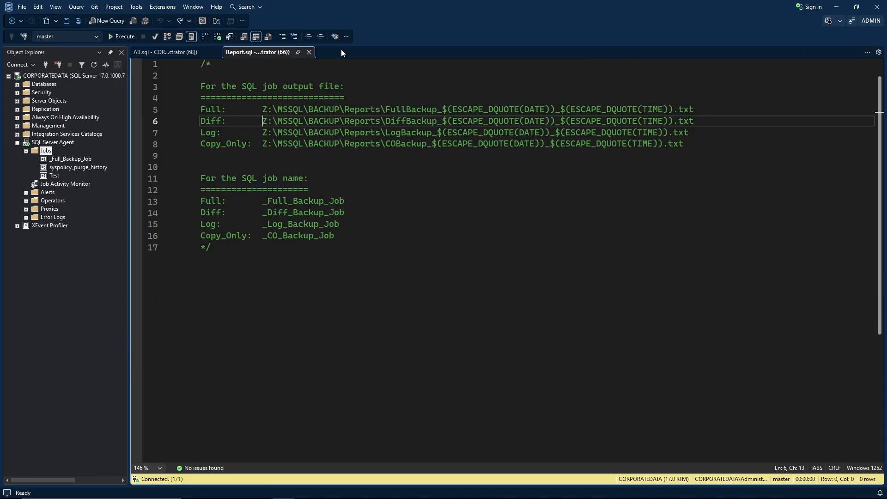
{"action": "key", "text": "shift+End"}
{"action": "key", "text": "ctrl+c"}
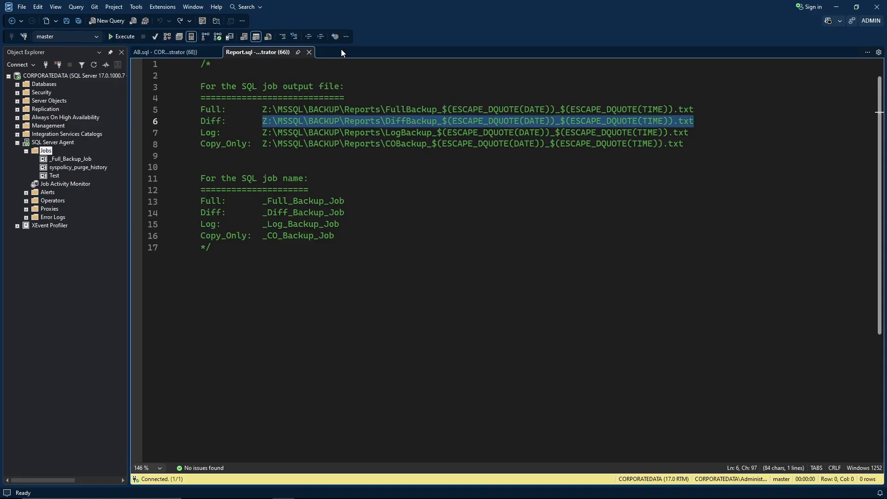
{"action": "key", "text": "Left"}
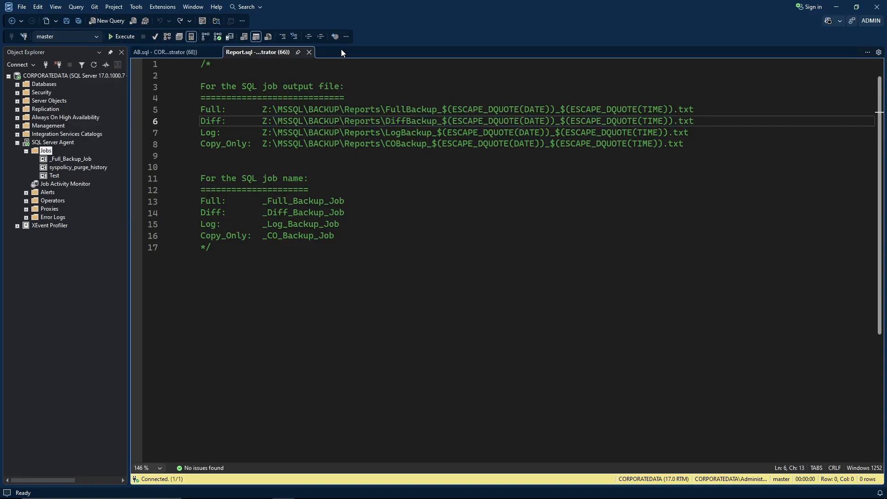
Paste the DiffBackup path as the step's Output file and save step 1, Script.
{"action": "key", "text": "alt+Tab"}
{"action": "left_click", "coordinate": [310, 167]}
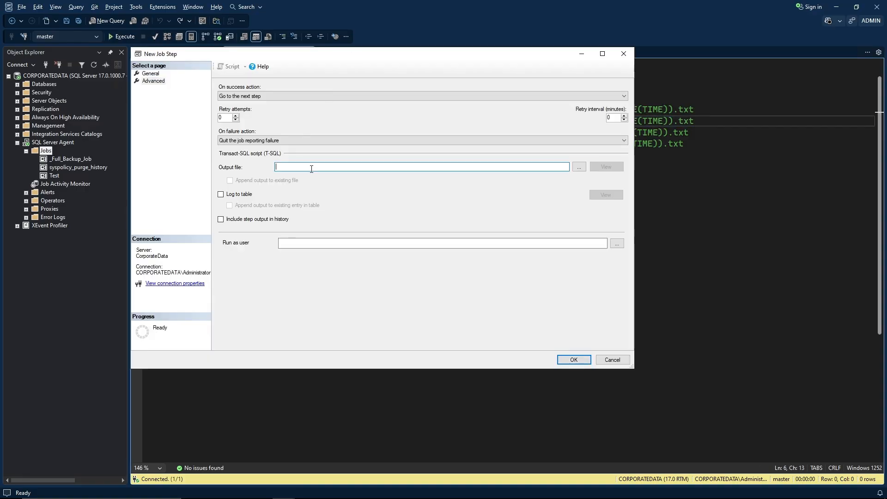
{"action": "key", "text": "ctrl+v"}
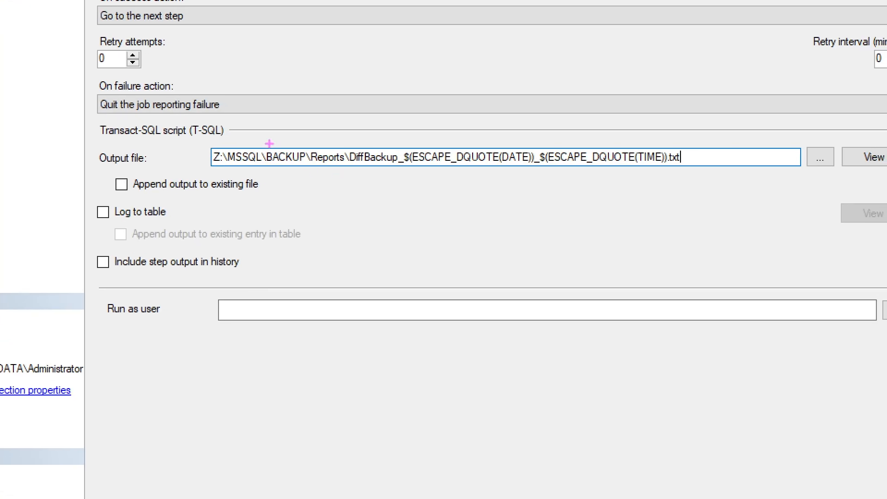
{"action": "mouse_move", "coordinate": [208, 140]}
{"action": "left_mouse_down"}
{"action": "mouse_move", "coordinate": [301, 182]}
{"action": "mouse_move", "coordinate": [698, 167]}
{"action": "mouse_move", "coordinate": [696, 174]}
{"action": "left_mouse_up"}
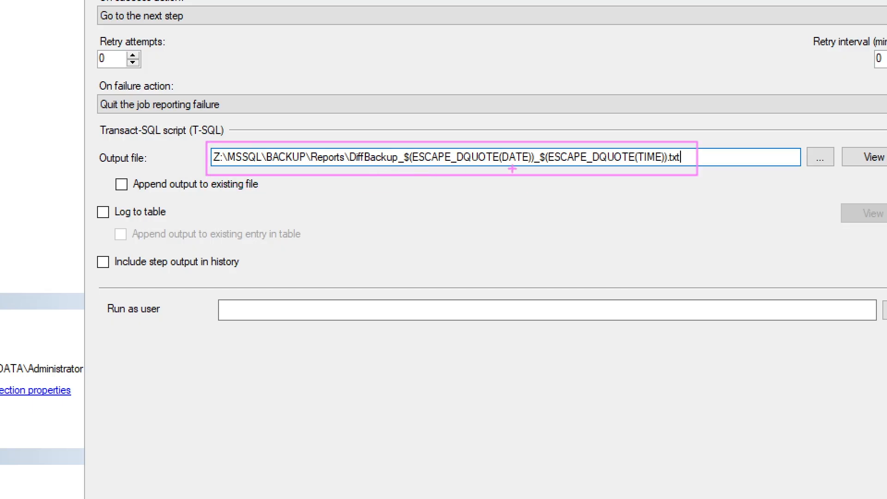
{"action": "key", "text": "Escape"}
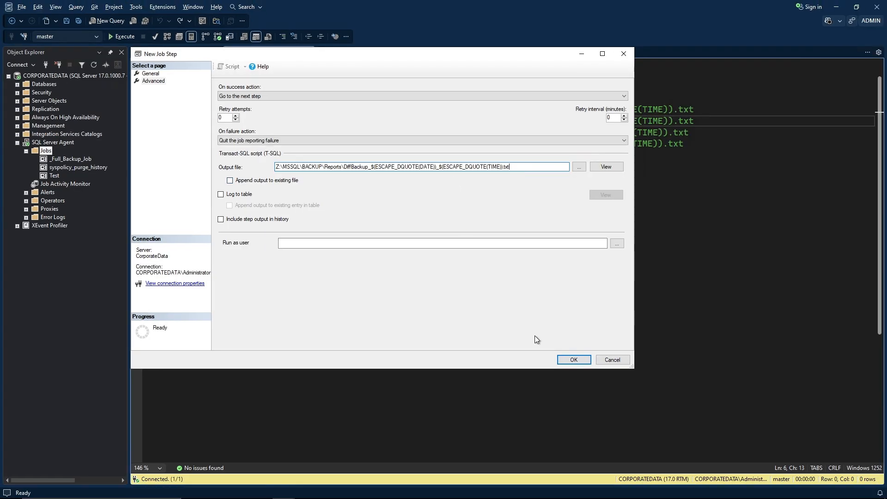
{"action": "left_click", "coordinate": [562, 361]}
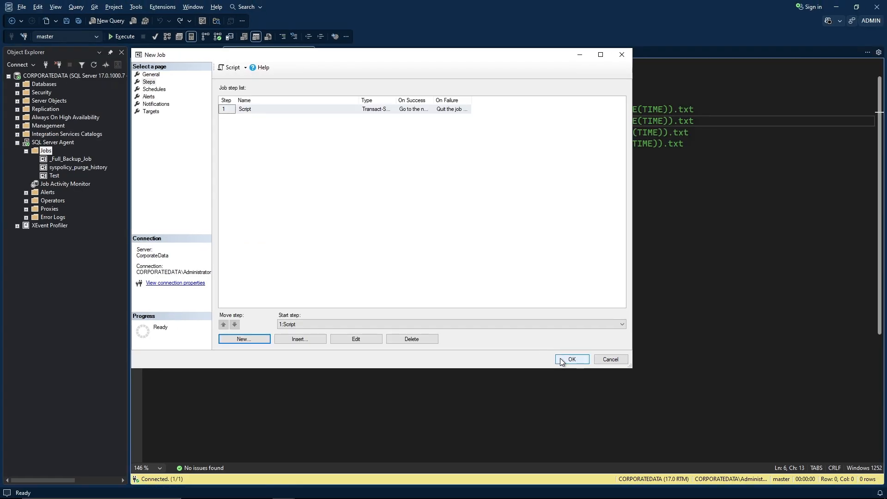
Create a new job schedule named 'Daily Diff' that recurs daily.
{"action": "left_click", "coordinate": [161, 90]}
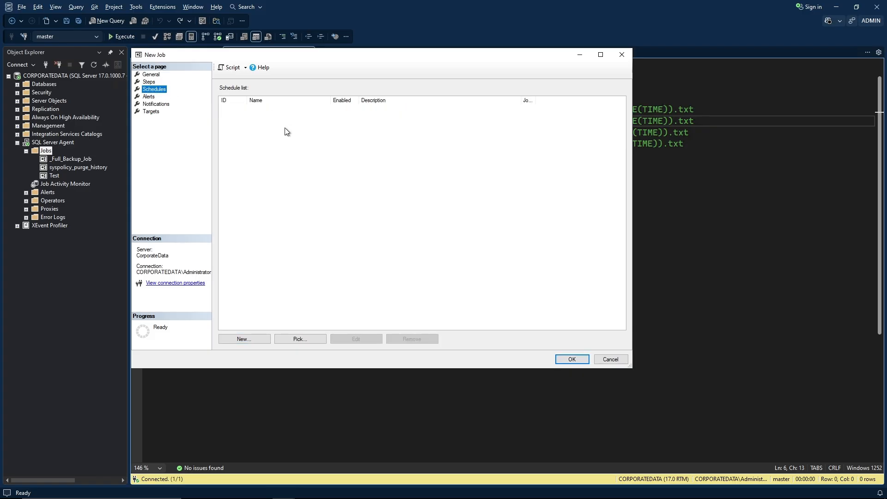
{"action": "left_click", "coordinate": [244, 339]}
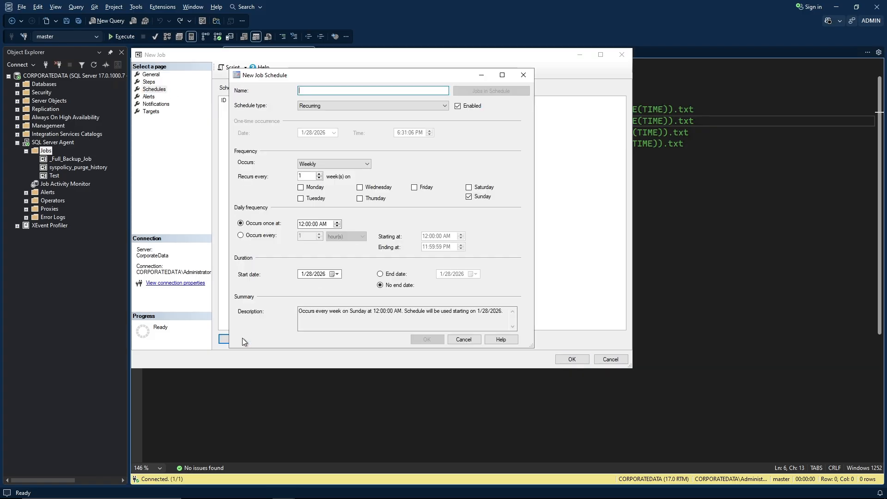
{"action": "left_click_drag", "start_coordinate": [291, 75], "coordinate": [195, 56]}
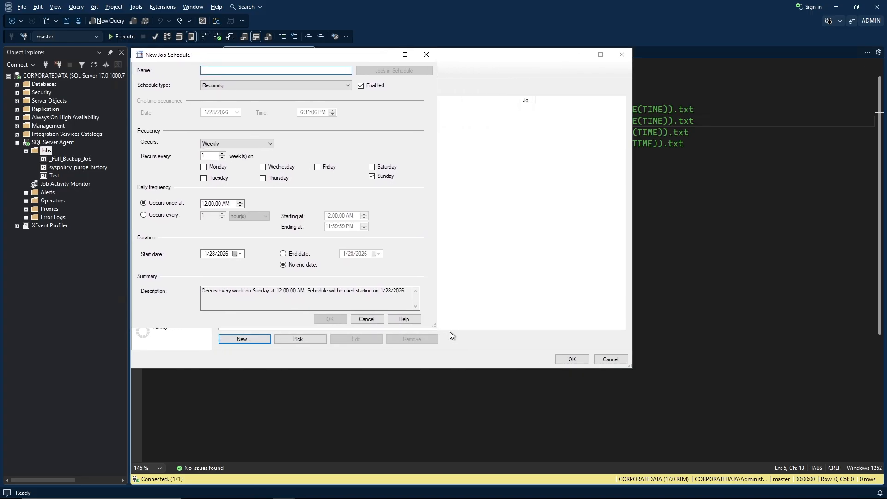
{"action": "left_click_drag", "start_coordinate": [435, 327], "coordinate": [629, 367]}
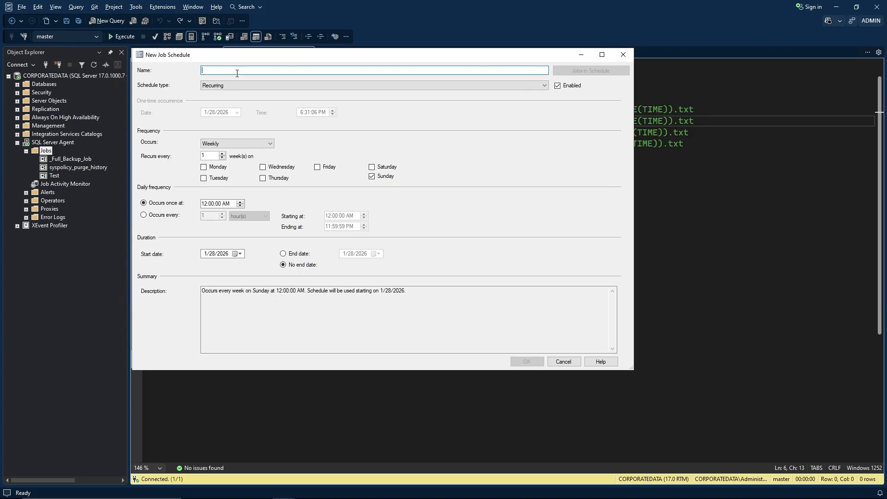
{"action": "type", "text": "Da"}
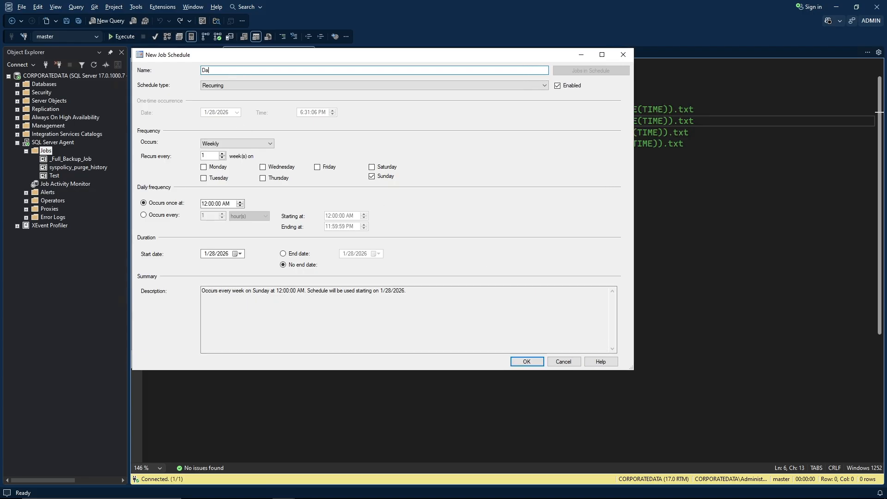
{"action": "type", "text": "ily Diff"}
{"action": "left_click", "coordinate": [270, 144]}
{"action": "left_click", "coordinate": [256, 152]}
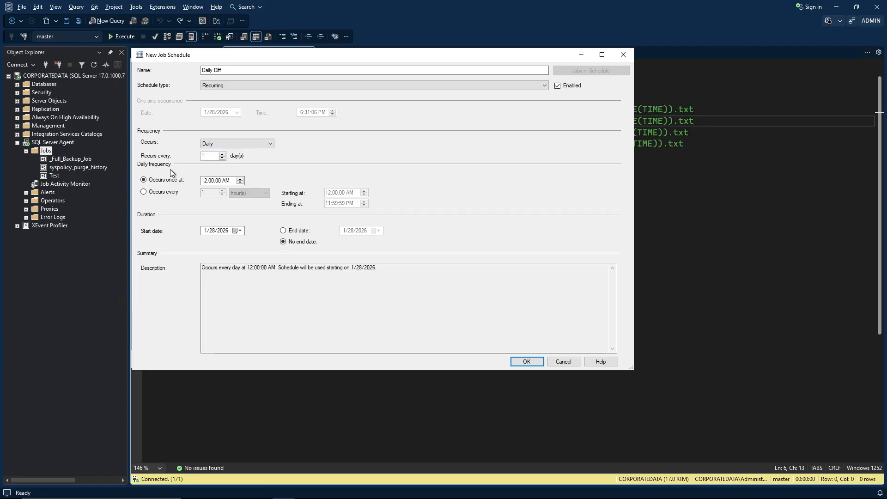
Make Daily Diff run every 2 hours, starting at 4:00 PM and ending at 2:00 PM.
{"action": "left_click", "coordinate": [143, 193]}
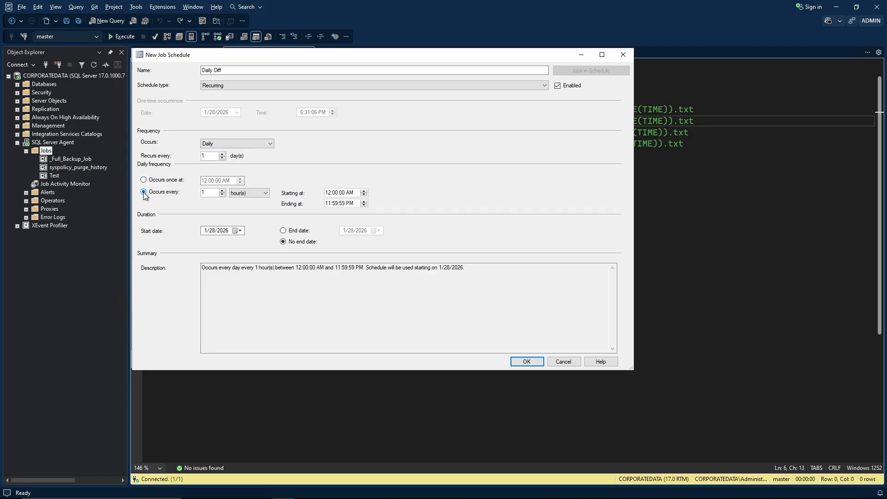
{"action": "key", "text": "Tab"}
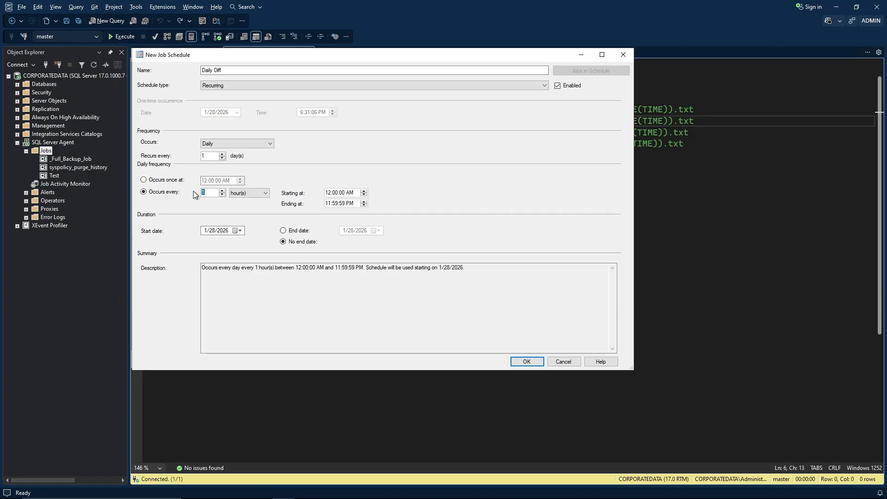
{"action": "type", "text": "2"}
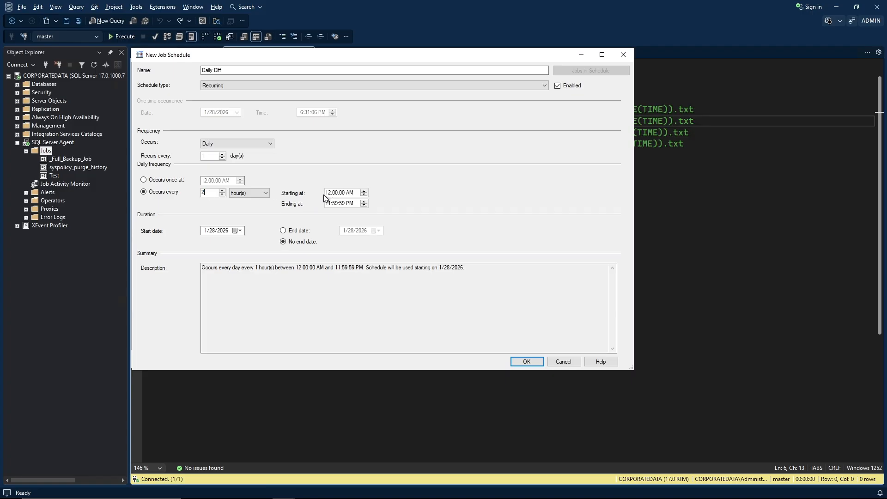
{"action": "left_click", "coordinate": [327, 193]}
{"action": "type", "text": "4"}
{"action": "key", "text": "Right"}
{"action": "key", "text": "Right"}
{"action": "key", "text": "Right"}
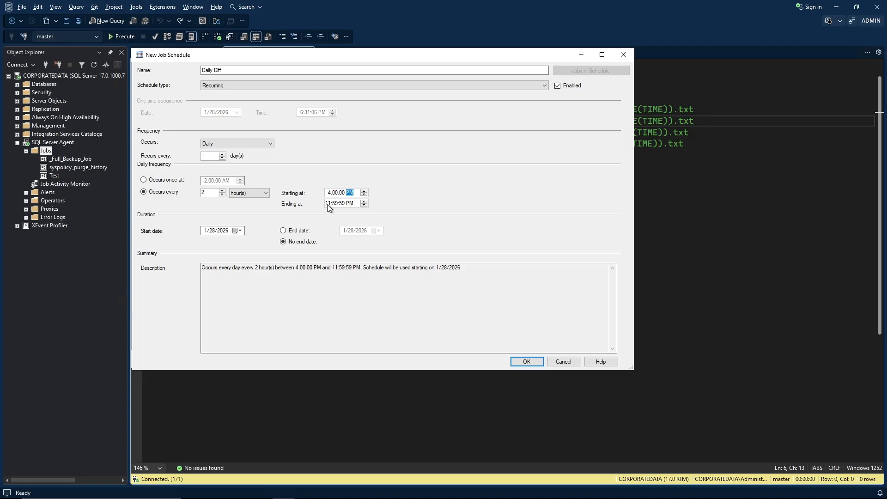
{"action": "key", "text": "Tab"}
{"action": "key", "text": "Right"}
{"action": "type", "text": "00"}
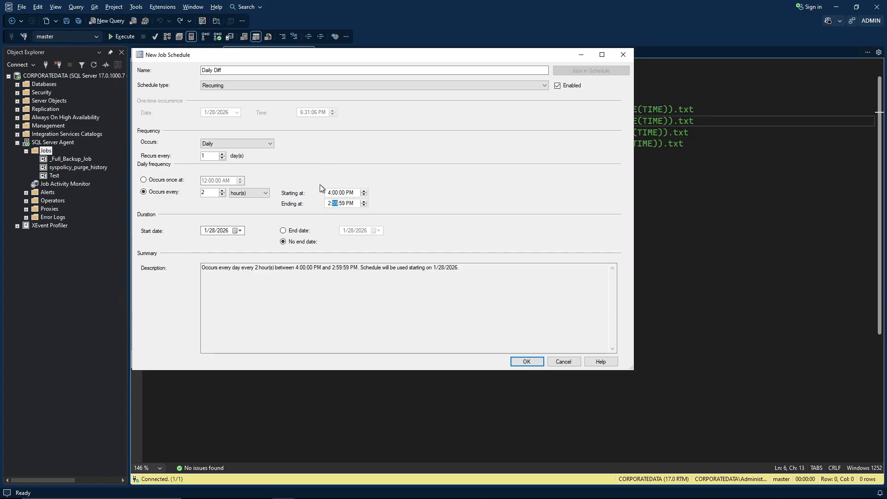
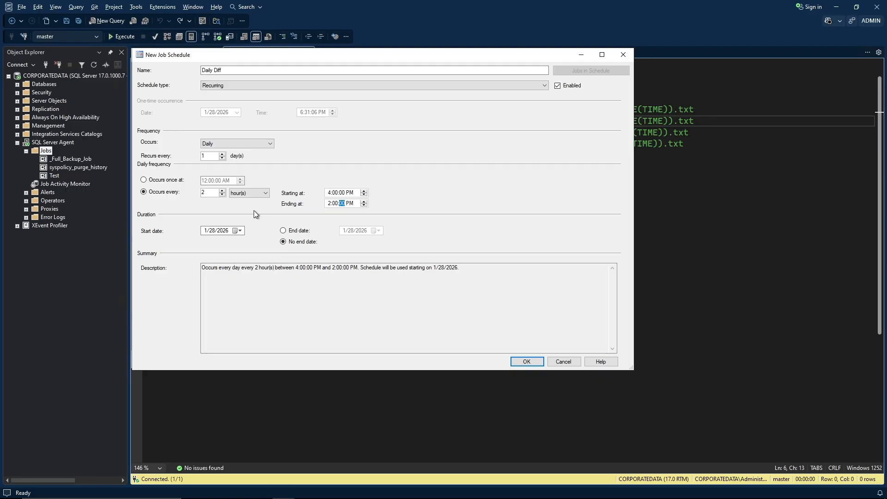
Start the Daily Diff schedule on 2/1/2026 and add it to the job's schedules.
{"action": "left_click", "coordinate": [240, 231]}
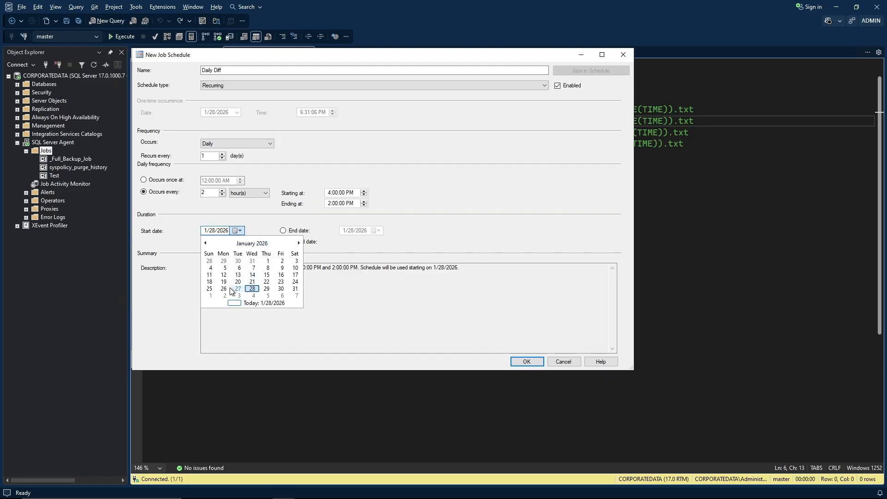
{"action": "left_click", "coordinate": [210, 296]}
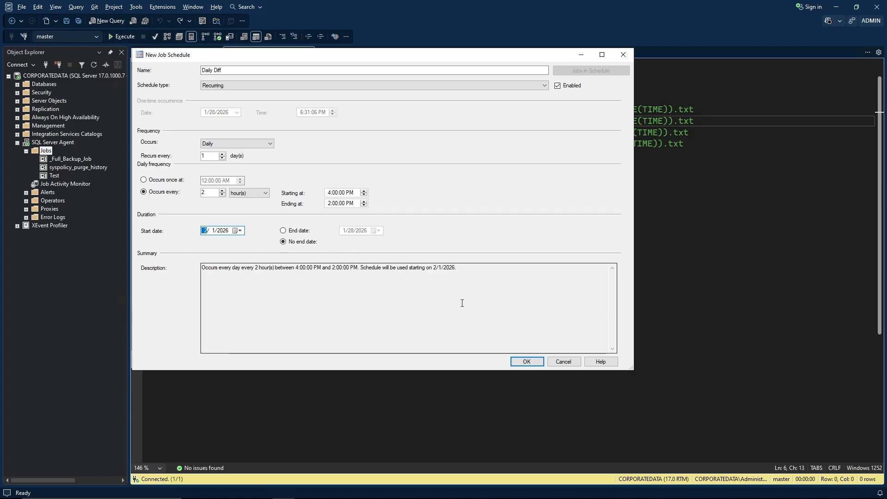
{"action": "left_click", "coordinate": [522, 364]}
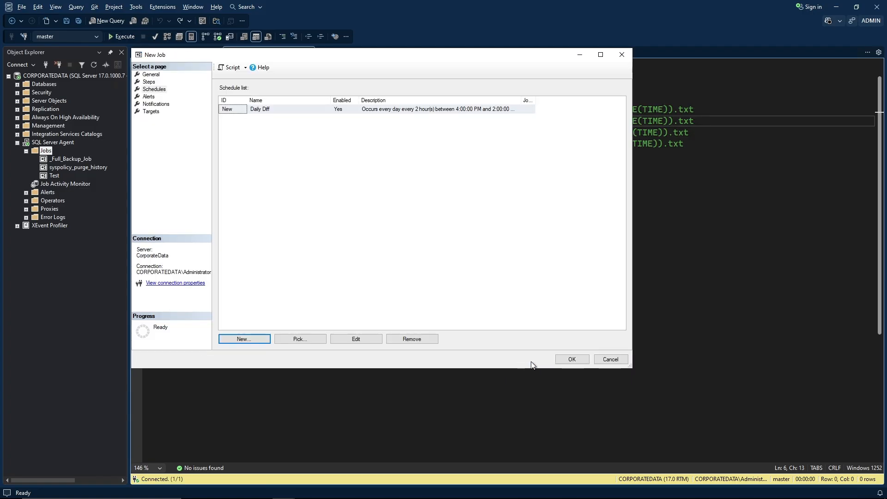
Save _Diff_Backup_Job and switch back to the AB.sql backup script.
{"action": "left_click", "coordinate": [572, 359]}
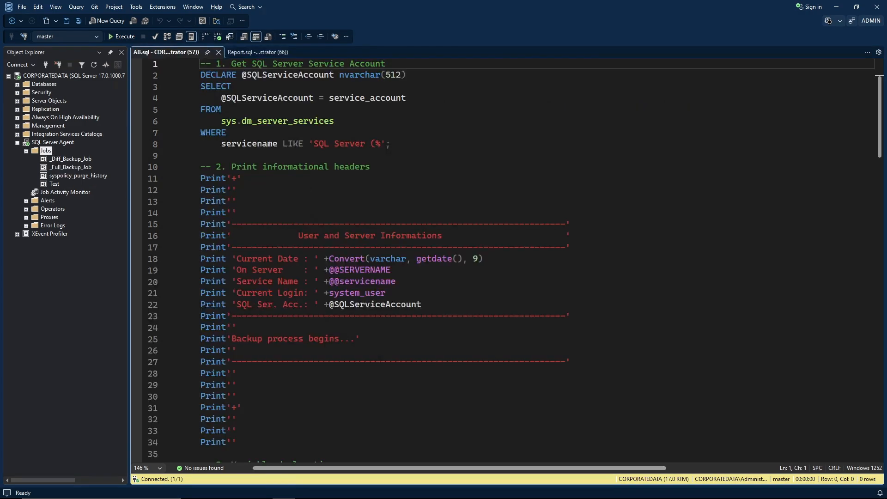
{"action": "left_click", "coordinate": [448, 183]}
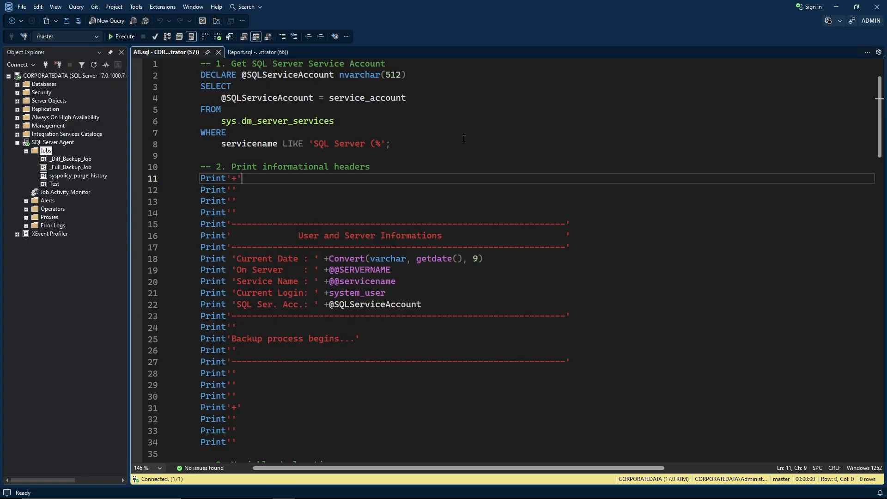
{"action": "scroll", "coordinate": [463, 139], "scroll_direction": "down", "scroll_amount": 9}
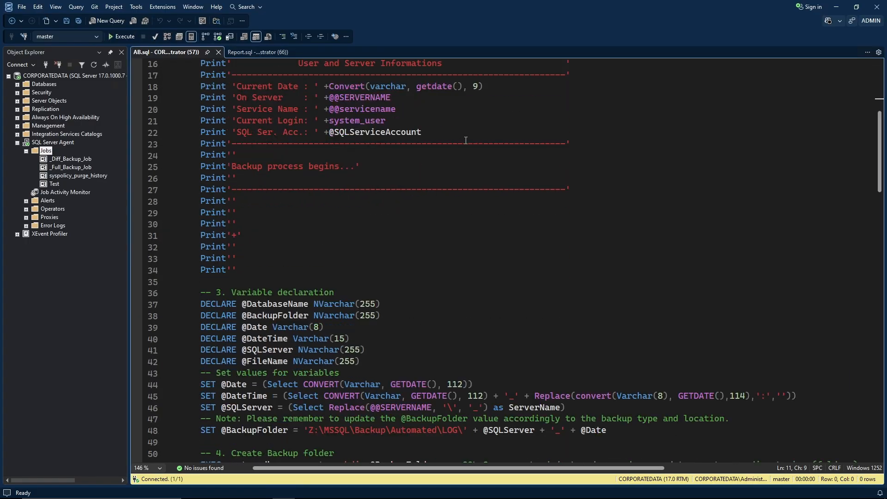
{"action": "scroll", "coordinate": [466, 141], "scroll_direction": "down", "scroll_amount": 5}
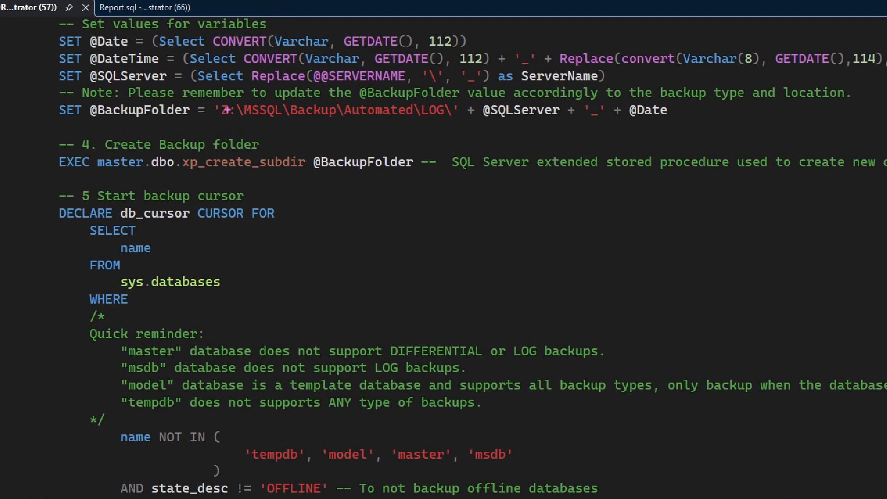
Review the BACKUP LOG code with its '_Log.BAK' suffix, then return to the script's top.
{"action": "mouse_move", "coordinate": [211, 101]}
{"action": "left_mouse_down"}
{"action": "mouse_move", "coordinate": [234, 120]}
{"action": "mouse_move", "coordinate": [461, 123]}
{"action": "left_mouse_up"}
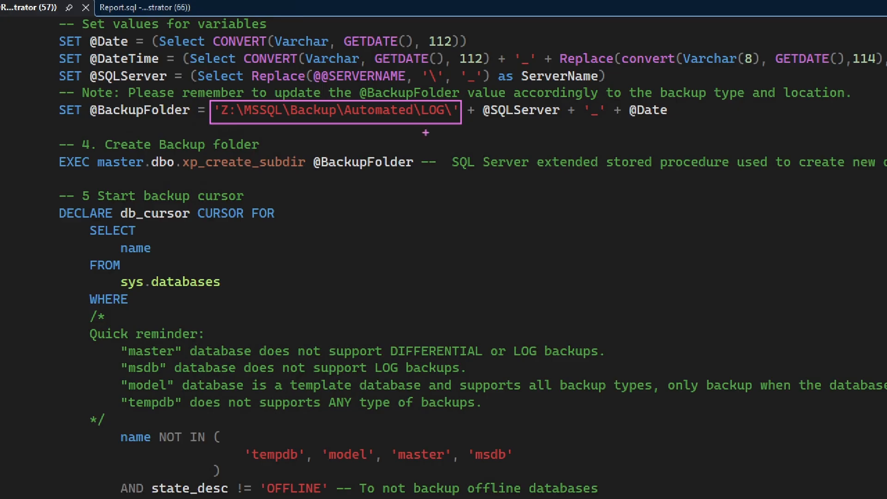
{"action": "scroll", "coordinate": [440, 138], "scroll_direction": "down", "scroll_amount": 7}
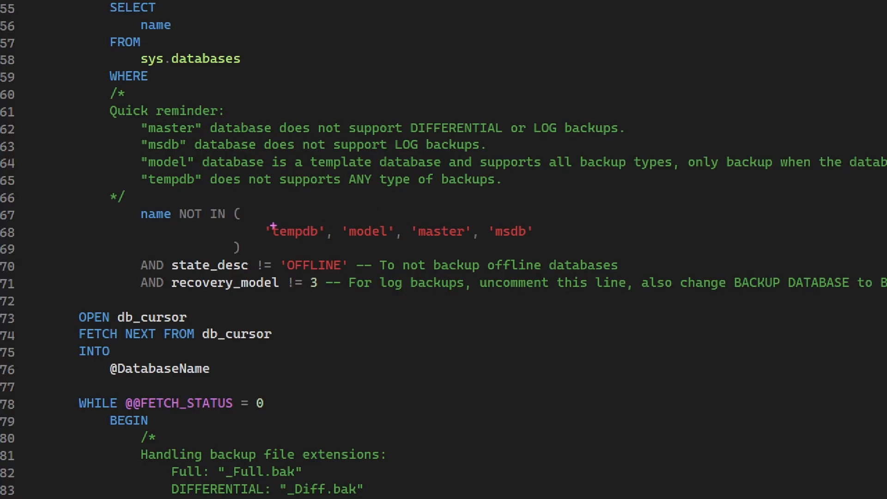
{"action": "mouse_move", "coordinate": [263, 218]}
{"action": "left_mouse_down"}
{"action": "mouse_move", "coordinate": [286, 243]}
{"action": "mouse_move", "coordinate": [543, 244]}
{"action": "left_mouse_up"}
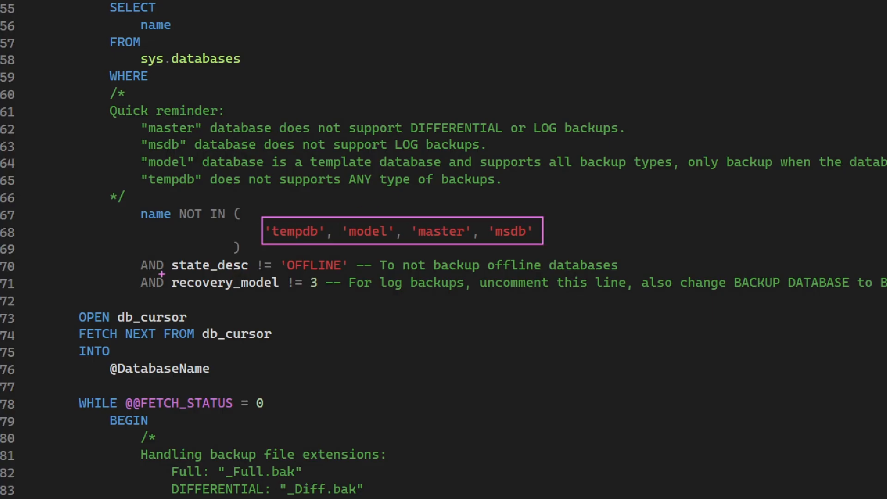
{"action": "mouse_move", "coordinate": [138, 271]}
{"action": "left_mouse_down"}
{"action": "mouse_move", "coordinate": [141, 283]}
{"action": "mouse_move", "coordinate": [215, 294]}
{"action": "mouse_move", "coordinate": [334, 294]}
{"action": "left_mouse_up"}
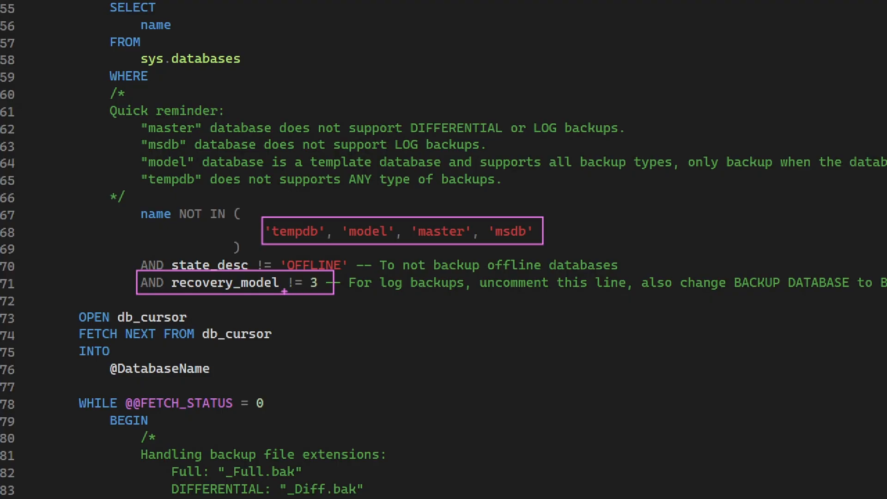
{"action": "scroll", "coordinate": [318, 226], "scroll_direction": "down", "scroll_amount": 7}
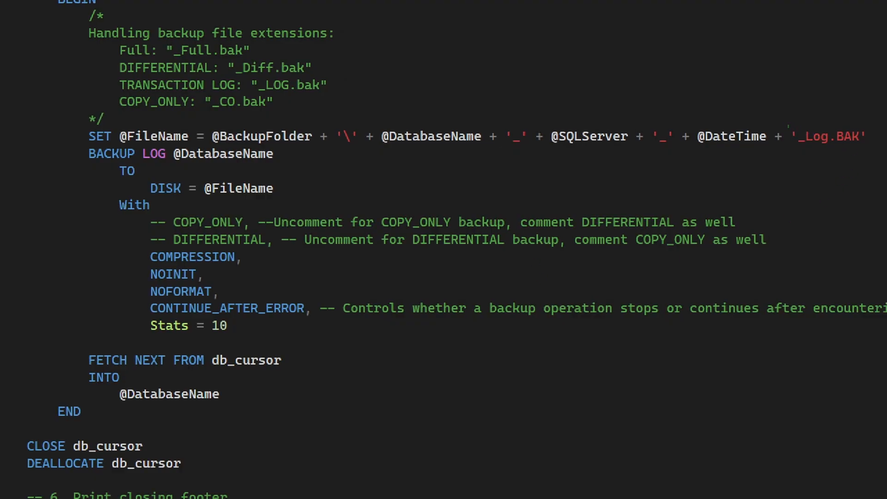
{"action": "left_click_drag", "start_coordinate": [788, 125], "coordinate": [871, 145]}
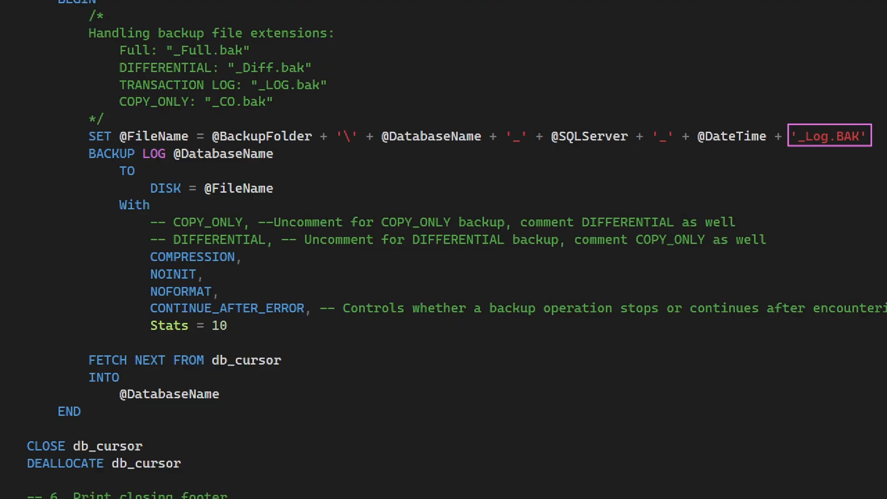
{"action": "left_click_drag", "start_coordinate": [139, 145], "coordinate": [172, 162]}
{"action": "mouse_move", "coordinate": [145, 217]}
{"action": "left_mouse_down"}
{"action": "mouse_move", "coordinate": [156, 239]}
{"action": "mouse_move", "coordinate": [181, 247]}
{"action": "mouse_move", "coordinate": [267, 248]}
{"action": "left_mouse_up"}
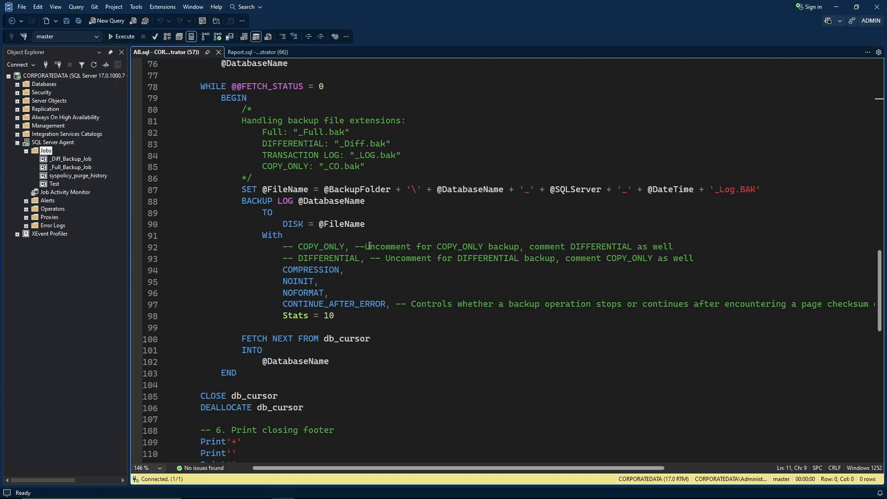
{"action": "key", "text": "ctrl+Home"}
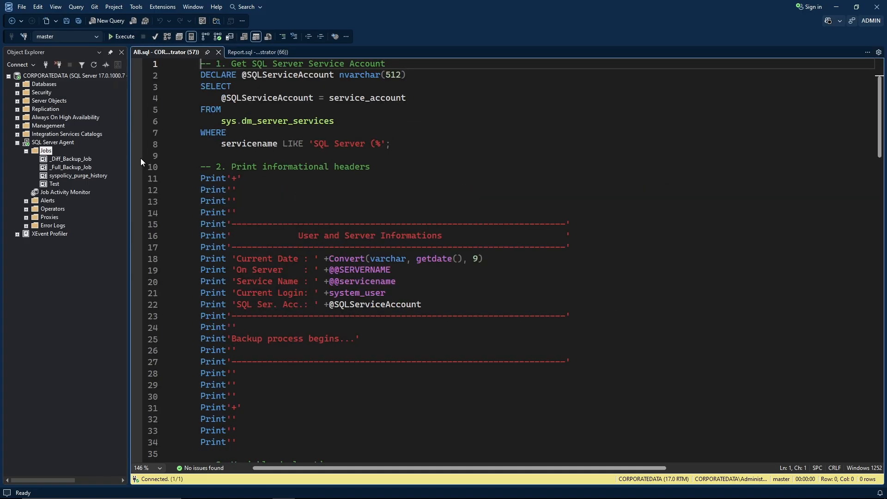
Create a new agent job named _Log_Backup_Job.
{"action": "right_click", "coordinate": [47, 151]}
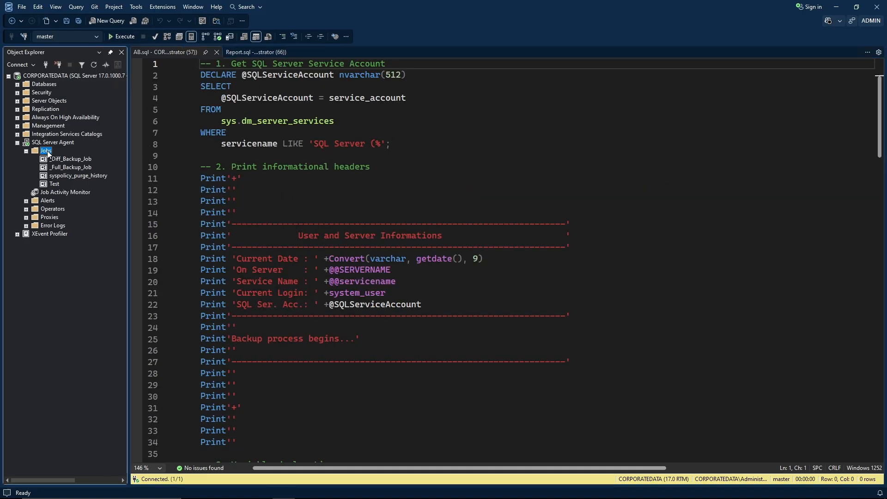
{"action": "left_click", "coordinate": [70, 156]}
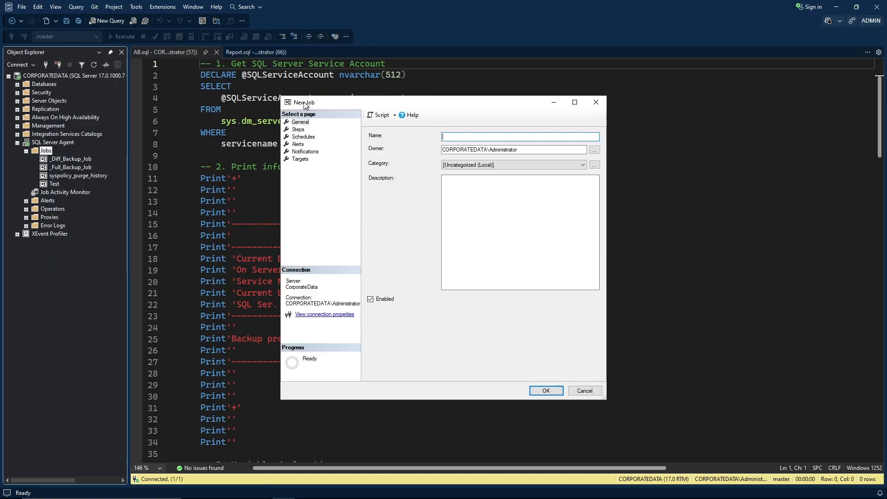
{"action": "left_click_drag", "start_coordinate": [317, 106], "coordinate": [169, 56]}
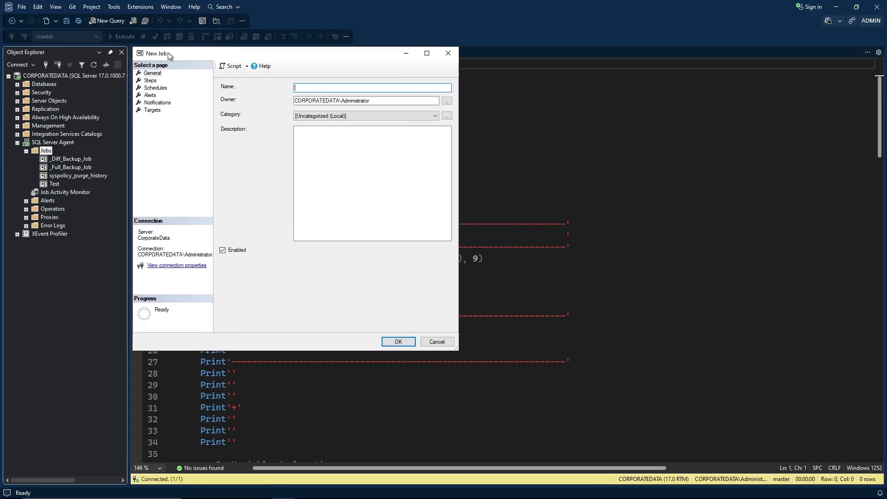
{"action": "left_click_drag", "start_coordinate": [455, 347], "coordinate": [662, 369]}
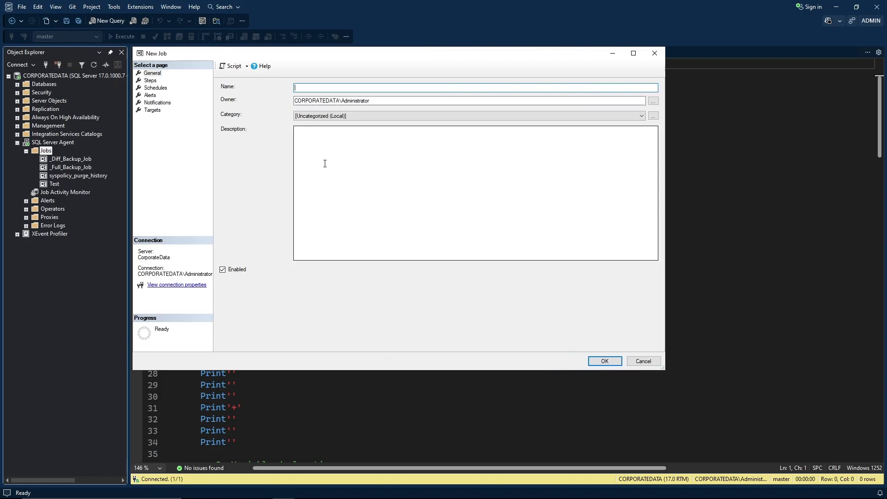
{"action": "right_click", "coordinate": [305, 87]}
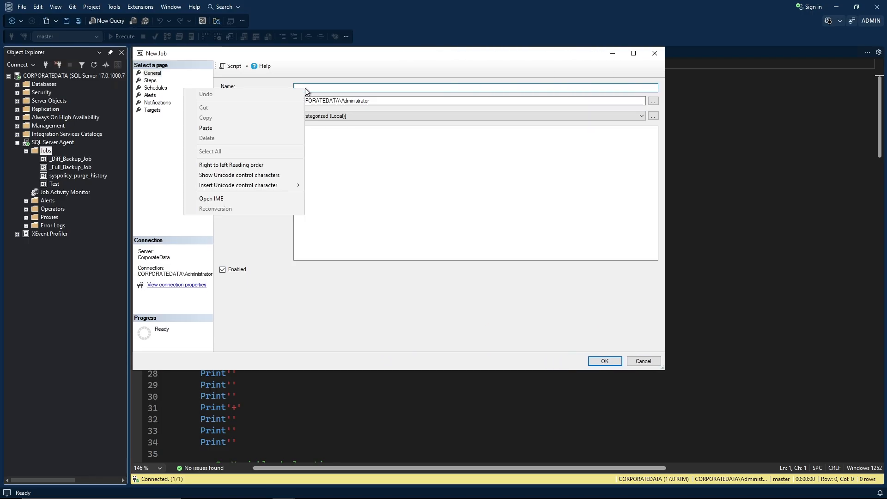
{"action": "left_click", "coordinate": [236, 127]}
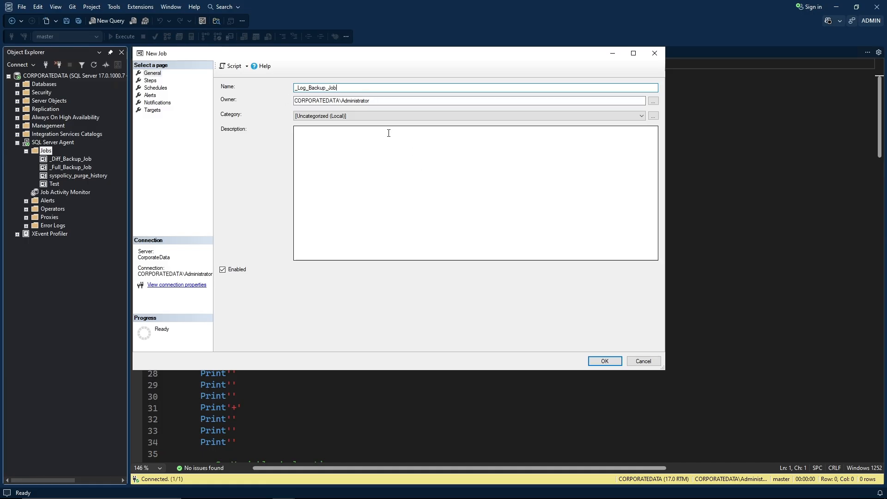
Start adding the first step to _Log_Backup_Job.
{"action": "left_click", "coordinate": [151, 81]}
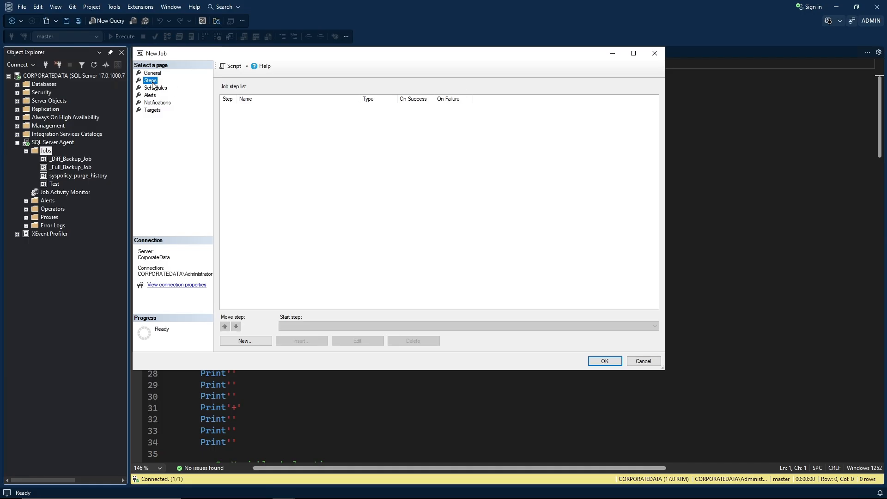
{"action": "left_click", "coordinate": [263, 342]}
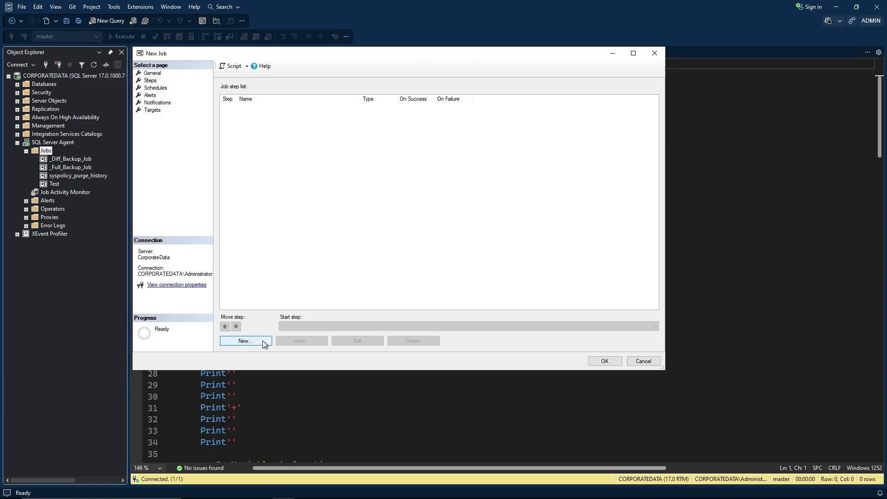
{"action": "left_click_drag", "start_coordinate": [330, 104], "coordinate": [182, 52]}
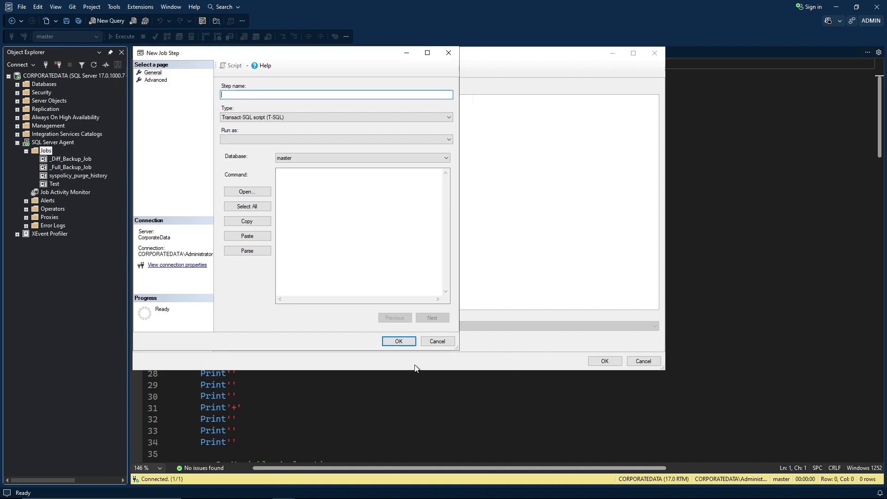
Name the step Script and copy the whole AB.sql log backup script.
{"action": "left_click_drag", "start_coordinate": [456, 351], "coordinate": [664, 370]}
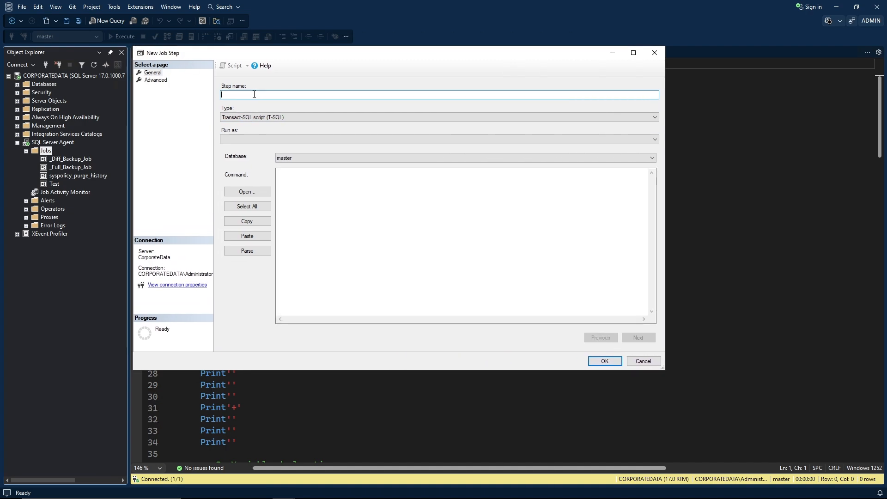
{"action": "type", "text": "Script"}
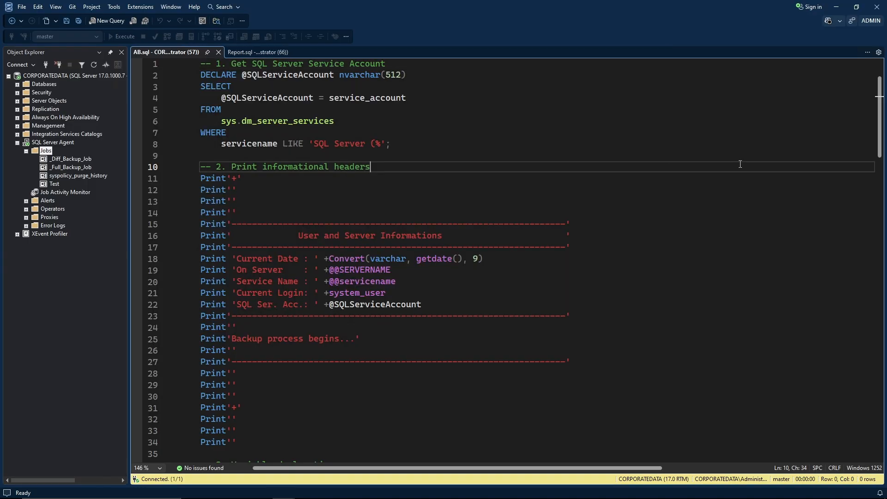
{"action": "left_click", "coordinate": [677, 170]}
{"action": "key", "text": "ctrl+a"}
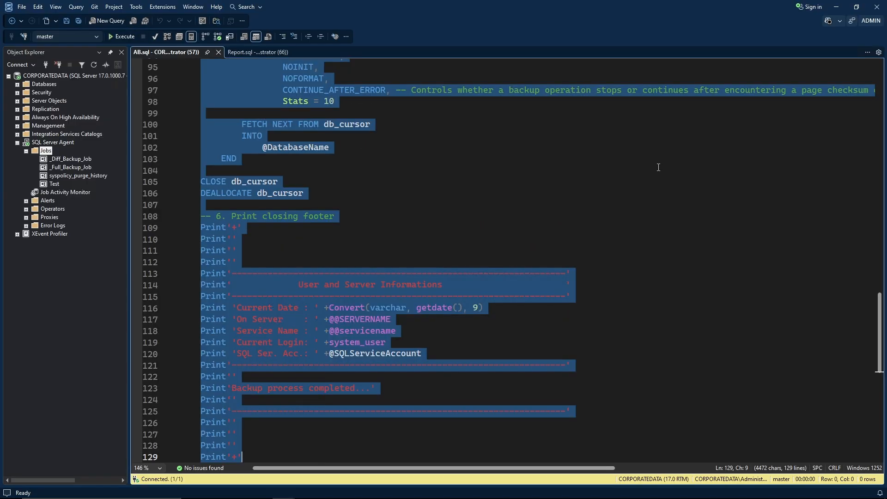
{"action": "left_click", "coordinate": [658, 169]}
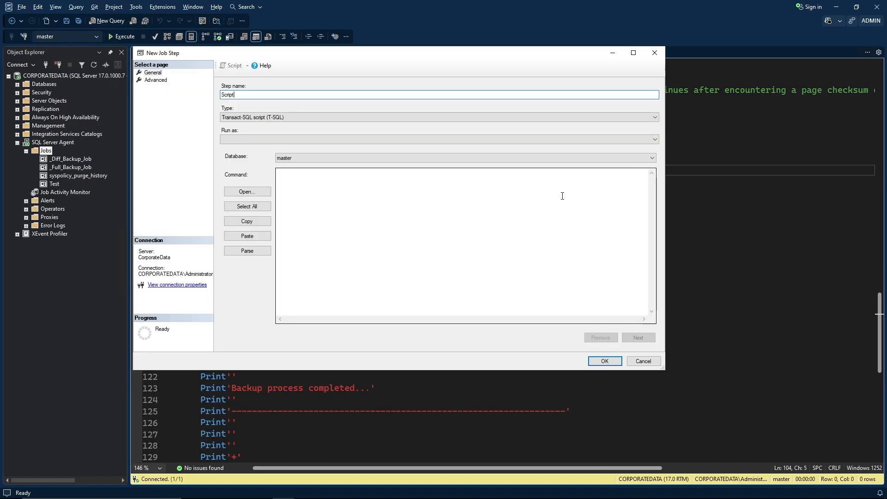
Paste the log backup script as the step's T-SQL command and check it.
{"action": "right_click", "coordinate": [441, 218]}
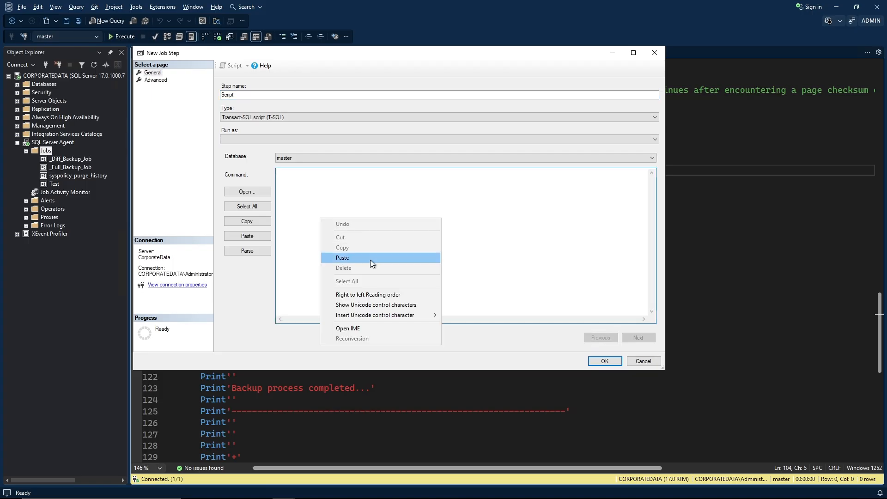
{"action": "left_click", "coordinate": [370, 258]}
{"action": "scroll", "coordinate": [371, 261], "scroll_direction": "up", "scroll_amount": 6}
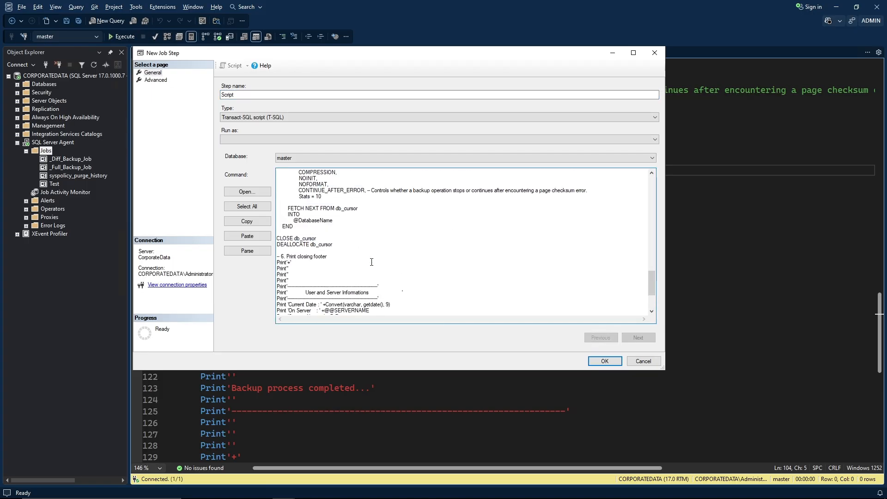
{"action": "scroll", "coordinate": [334, 213], "scroll_direction": "up", "scroll_amount": 1}
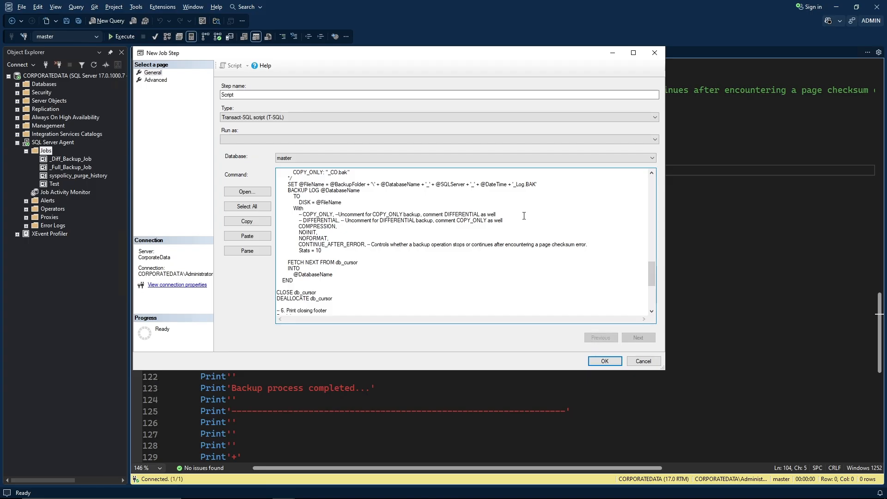
{"action": "scroll", "coordinate": [524, 216], "scroll_direction": "up", "scroll_amount": 5}
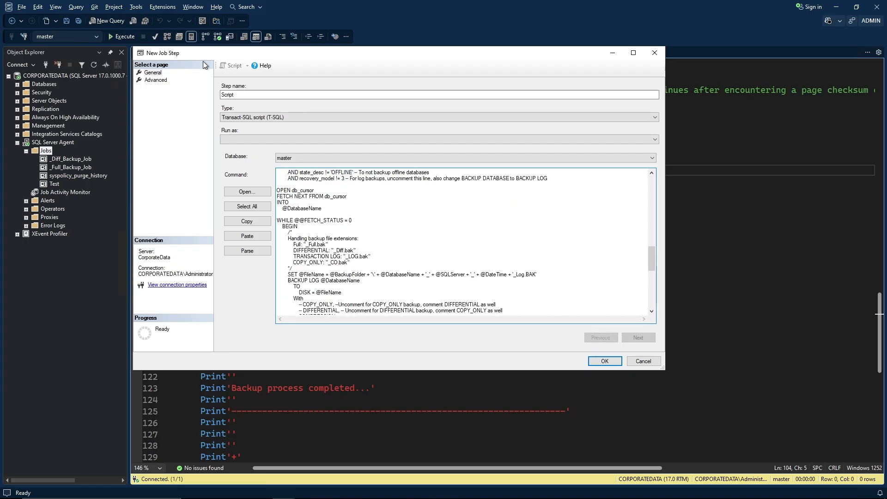
{"action": "left_click", "coordinate": [160, 82]}
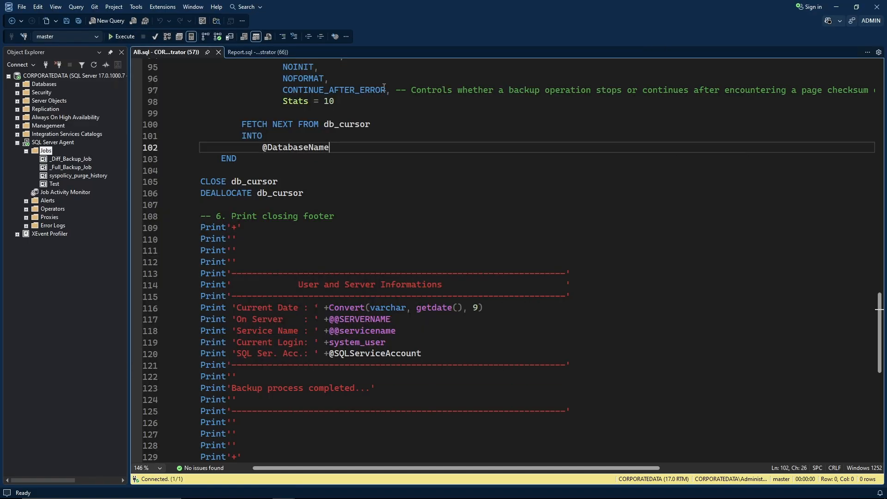
Use the LogBackup report path from Report.sql line 7 as Output file and save step Script.
{"action": "left_click", "coordinate": [257, 52]}
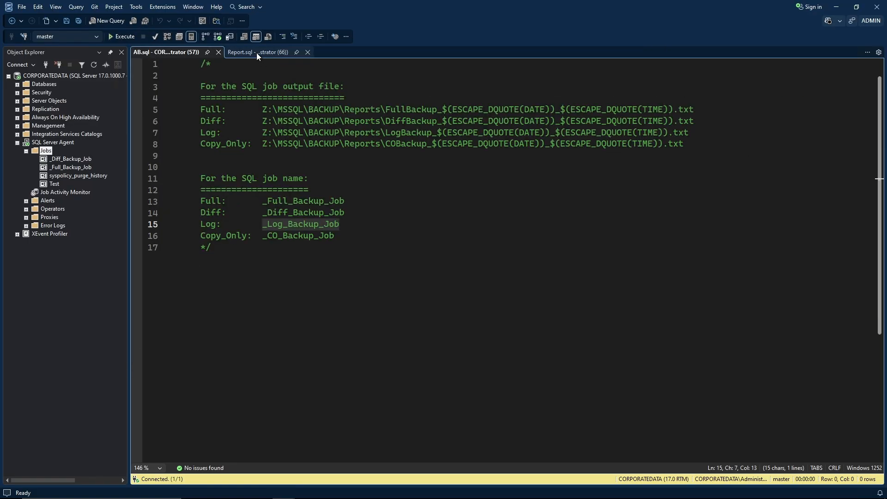
{"action": "left_click", "coordinate": [262, 133]}
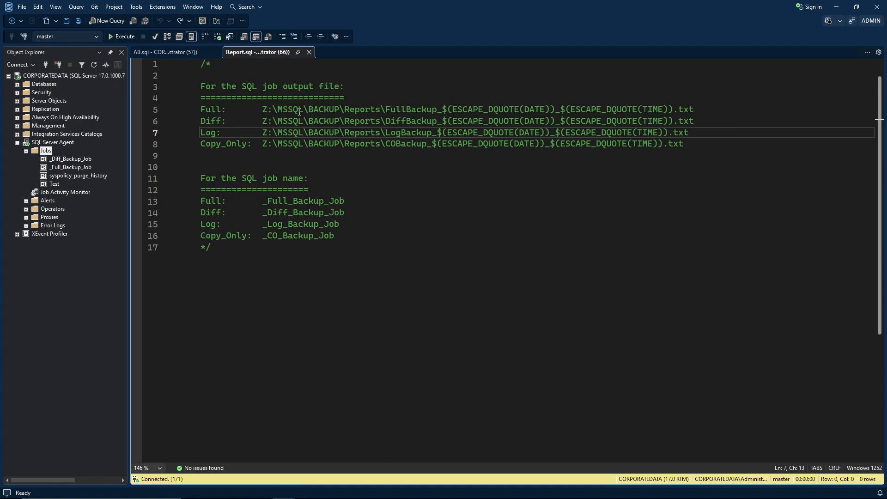
{"action": "key", "text": "shift+End"}
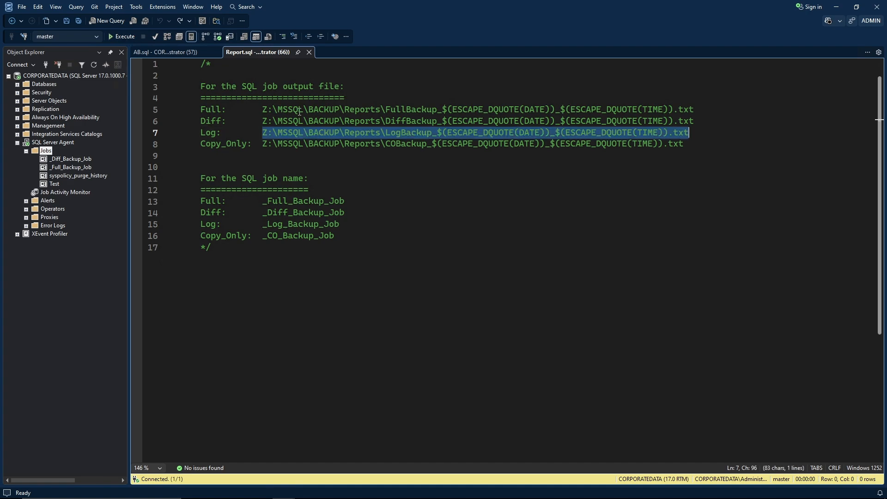
{"action": "key", "text": "Left"}
{"action": "key", "text": "shift+End"}
{"action": "key", "text": "ctrl+c"}
{"action": "key", "text": "alt+Tab"}
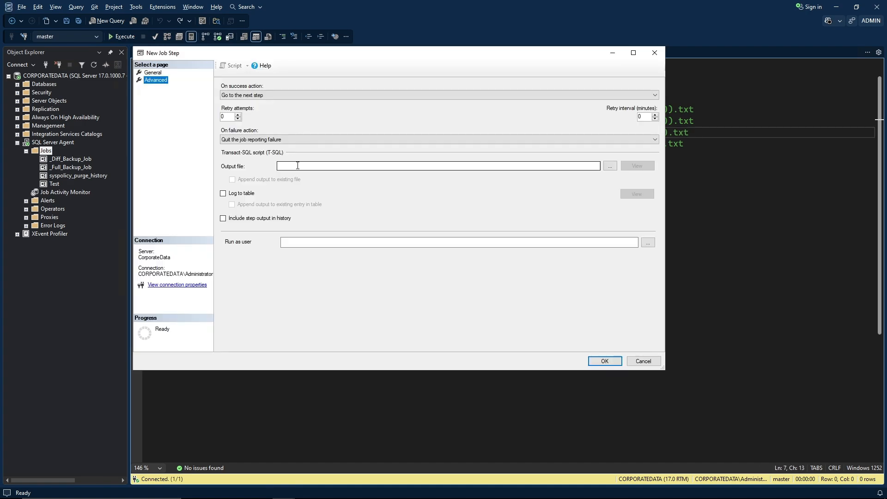
{"action": "left_click", "coordinate": [305, 167]}
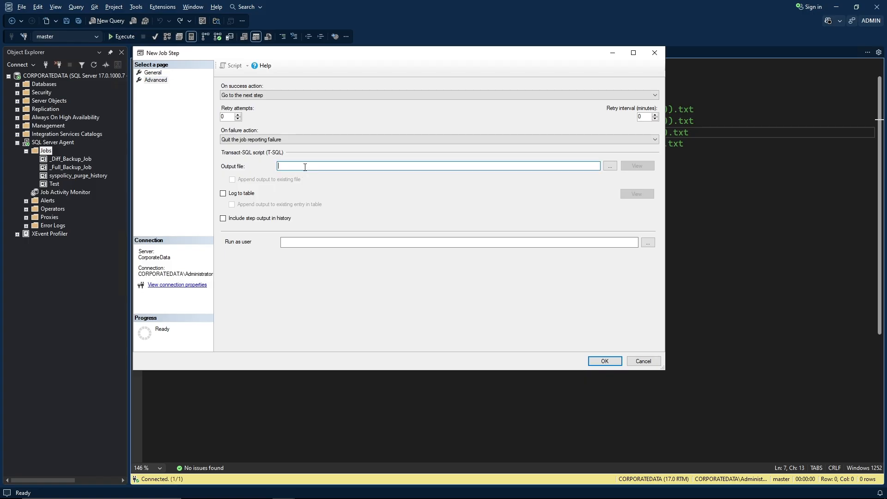
{"action": "key", "text": "ctrl+v"}
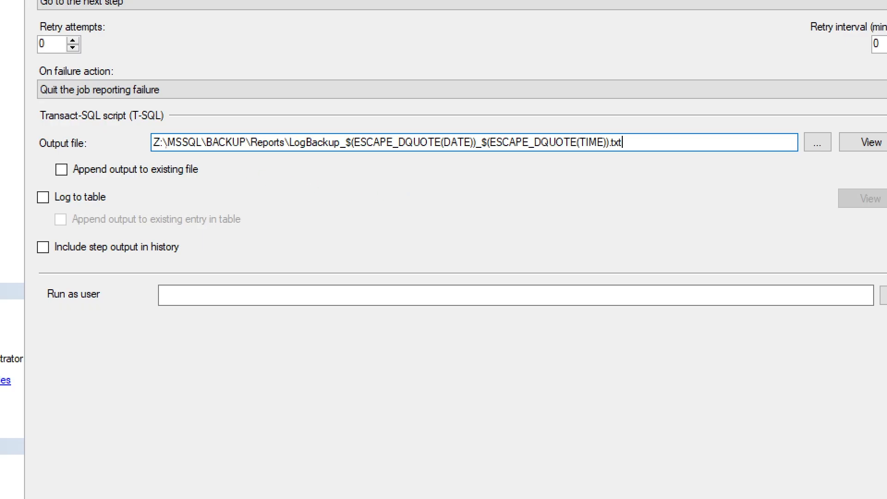
{"action": "mouse_move", "coordinate": [146, 128]}
{"action": "left_mouse_down"}
{"action": "mouse_move", "coordinate": [185, 169]}
{"action": "mouse_move", "coordinate": [478, 171]}
{"action": "mouse_move", "coordinate": [640, 158]}
{"action": "left_mouse_up"}
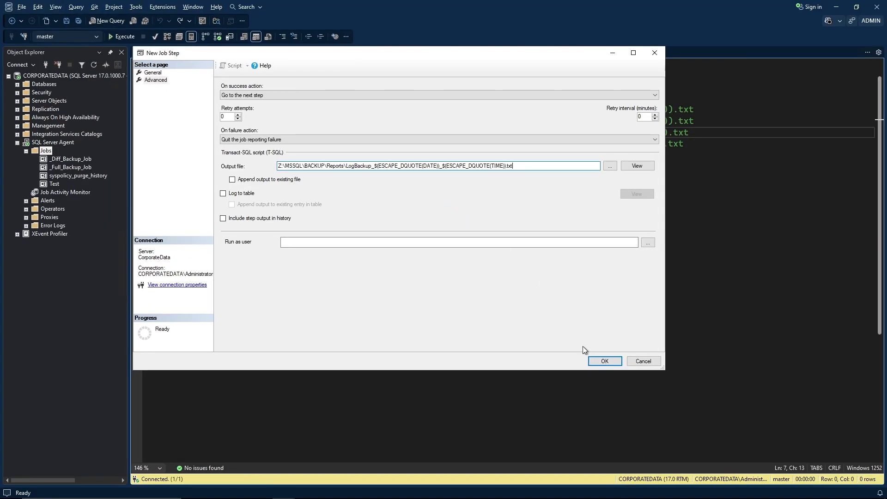
{"action": "left_click", "coordinate": [595, 362]}
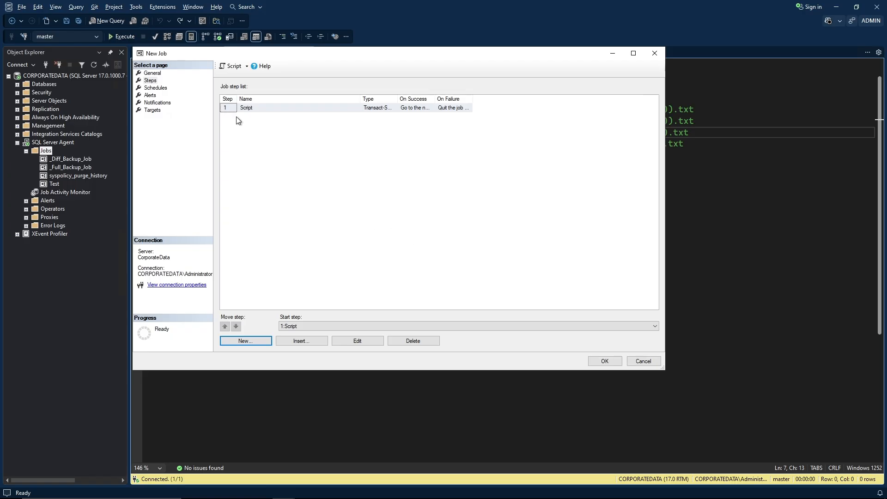
Create a new daily job schedule named 'Log Backups'.
{"action": "left_click", "coordinate": [163, 88]}
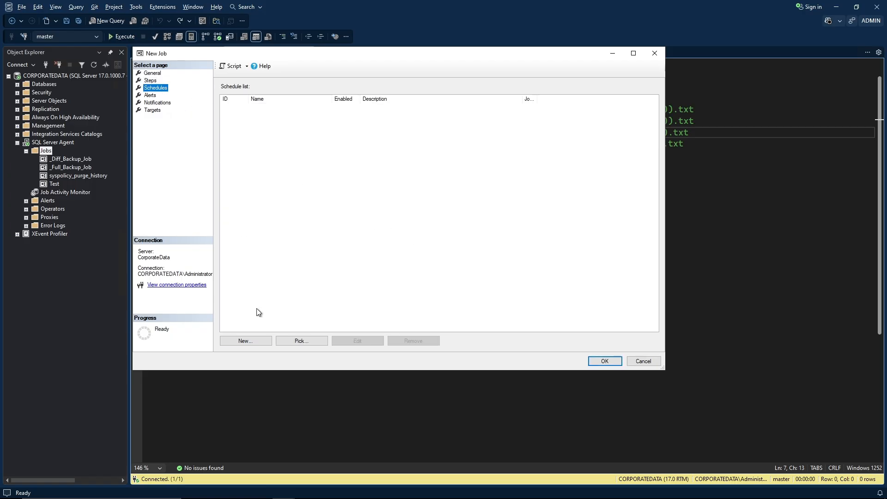
{"action": "left_click", "coordinate": [249, 342]}
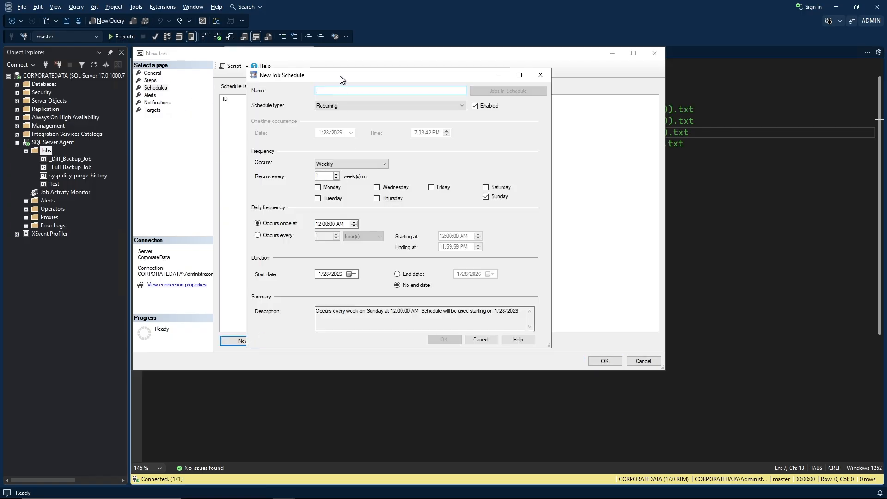
{"action": "left_click_drag", "start_coordinate": [340, 76], "coordinate": [227, 54]}
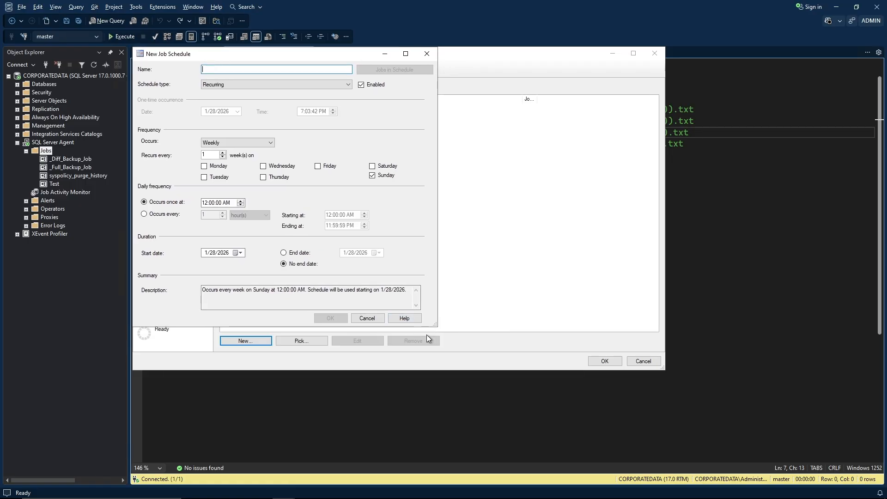
{"action": "left_click_drag", "start_coordinate": [435, 324], "coordinate": [662, 369]}
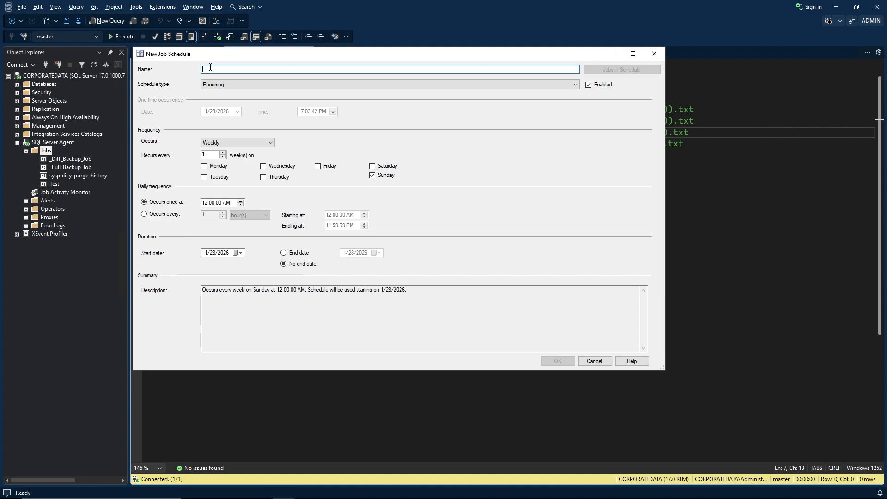
{"action": "type", "text": "Log Backups"}
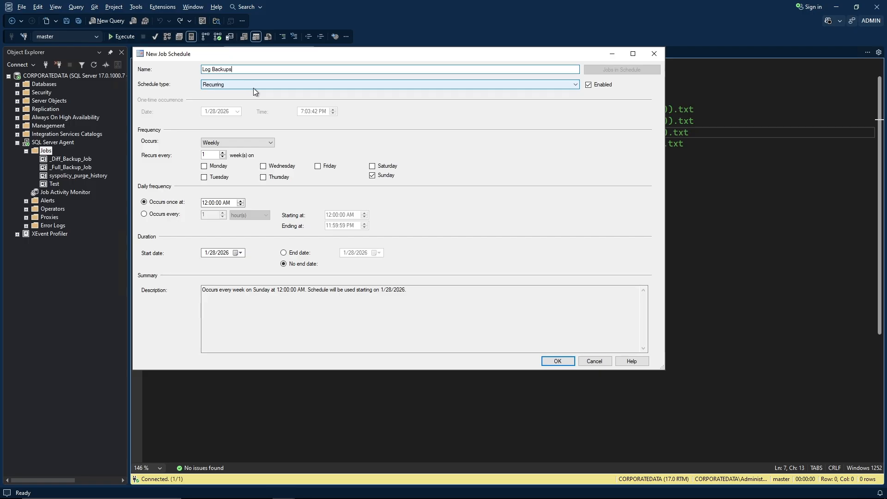
{"action": "left_click", "coordinate": [255, 143]}
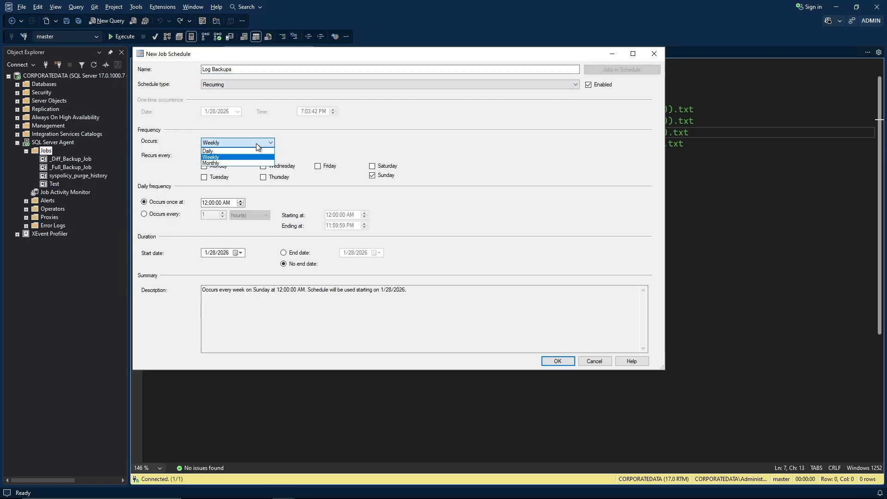
{"action": "left_click", "coordinate": [218, 153]}
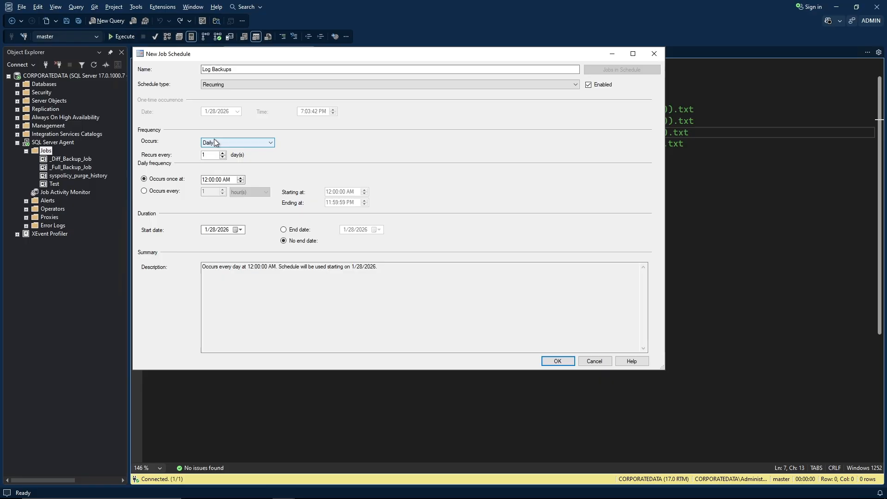
Make Log Backups repeat every 5 minutes from 4:00 PM to 3:55 PM.
{"action": "left_click", "coordinate": [144, 192]}
{"action": "key", "text": "Tab"}
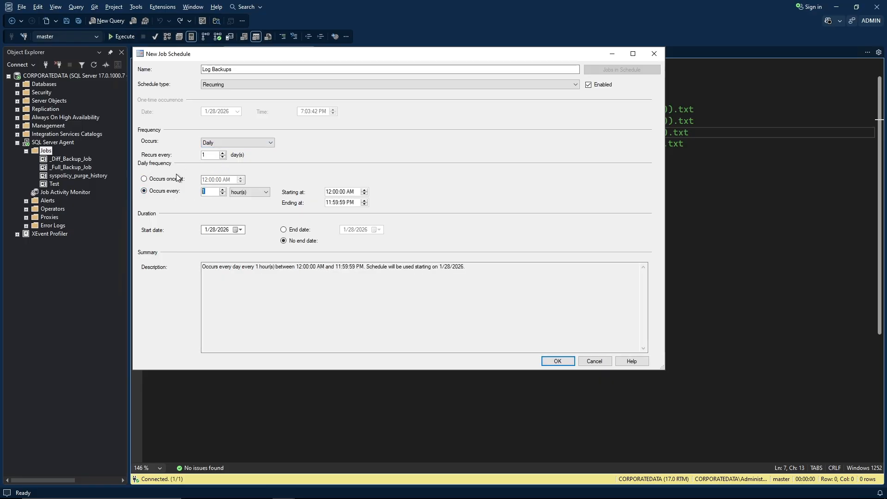
{"action": "type", "text": "5"}
{"action": "key", "text": "Tab"}
{"action": "key", "text": "Down"}
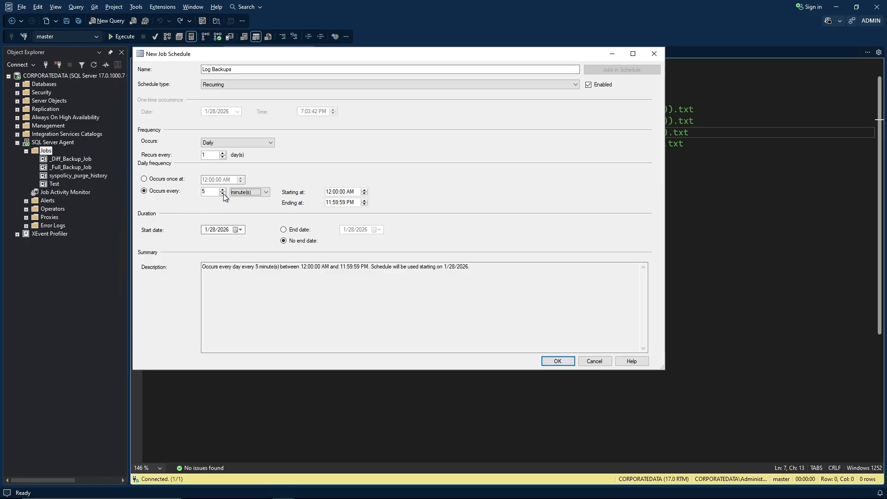
{"action": "left_click", "coordinate": [329, 191]}
{"action": "key", "text": "Right"}
{"action": "key", "text": "Right"}
{"action": "key", "text": "Right"}
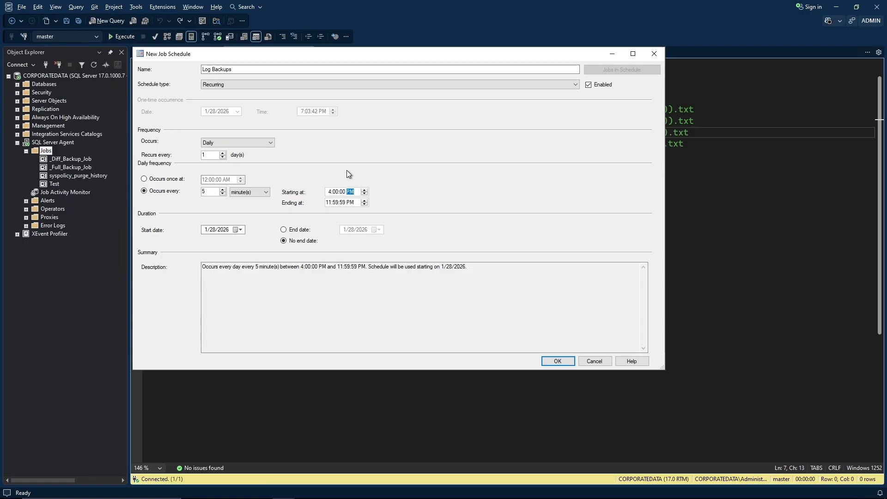
{"action": "left_click", "coordinate": [328, 202]}
{"action": "type", "text": "3"}
{"action": "key", "text": "Right"}
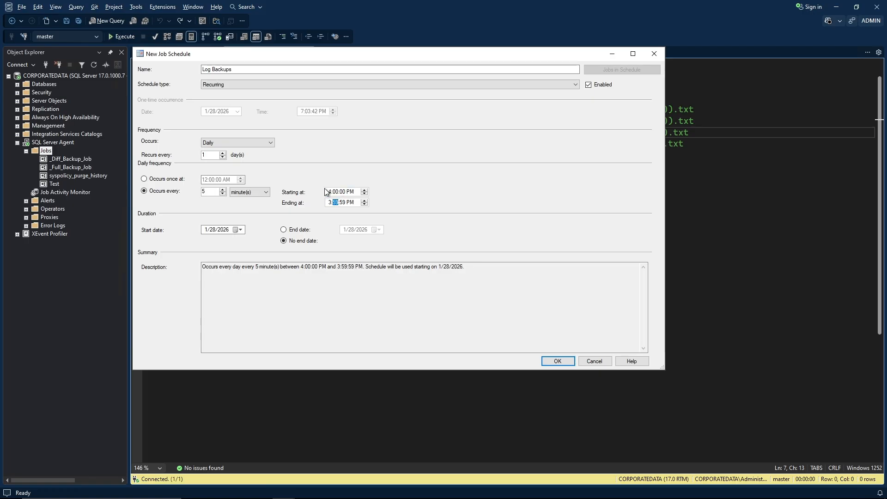
{"action": "type", "text": "55"}
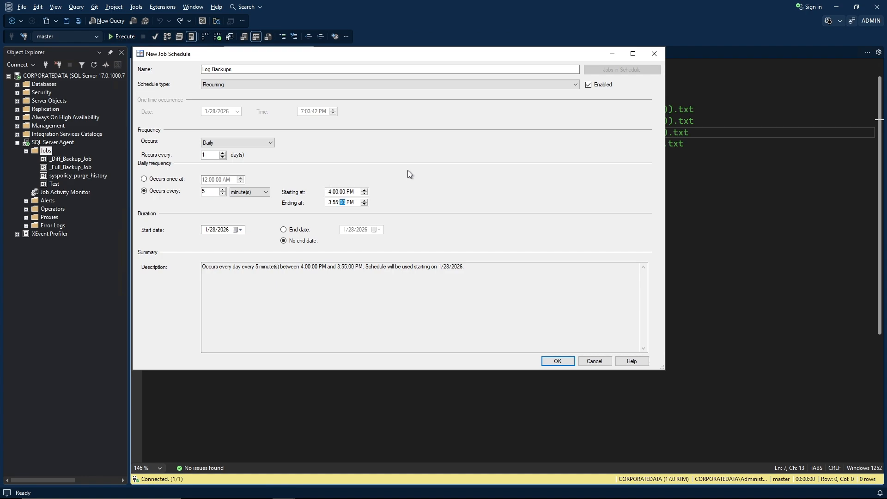
Set the Log Backups start date to 2/1/2026 and save the schedule.
{"action": "left_click", "coordinate": [240, 230]}
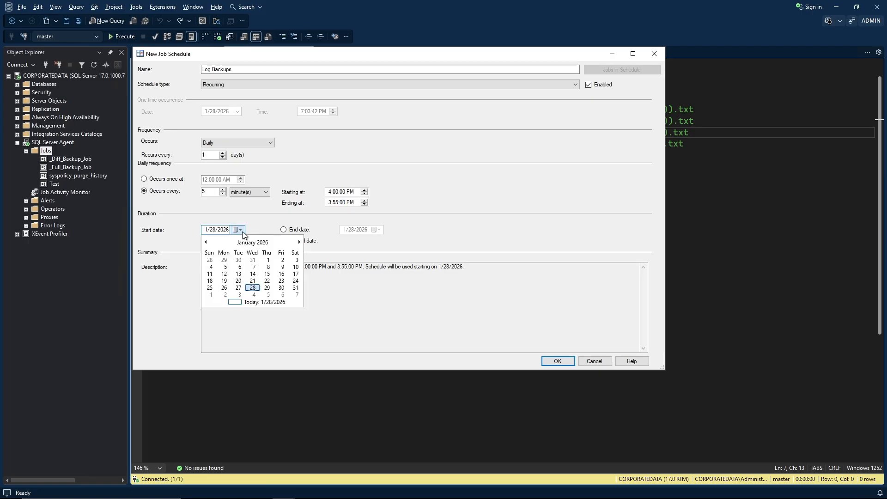
{"action": "left_click", "coordinate": [213, 296]}
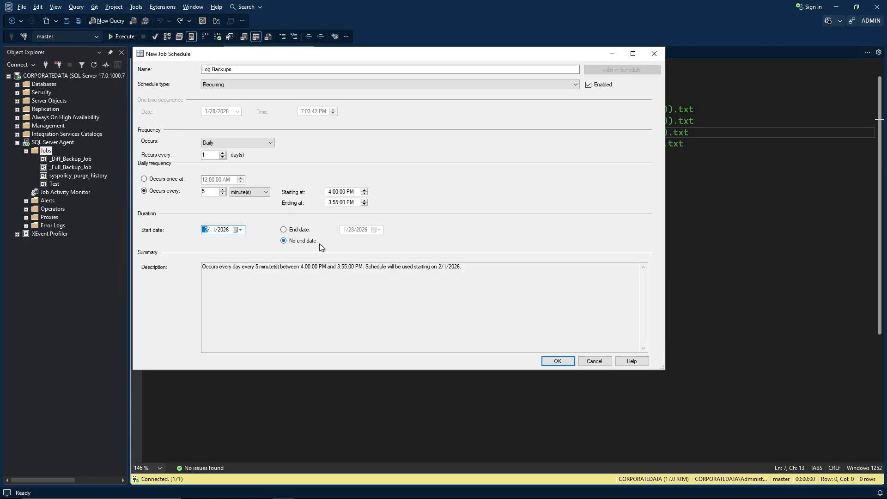
{"action": "left_click", "coordinate": [549, 361]}
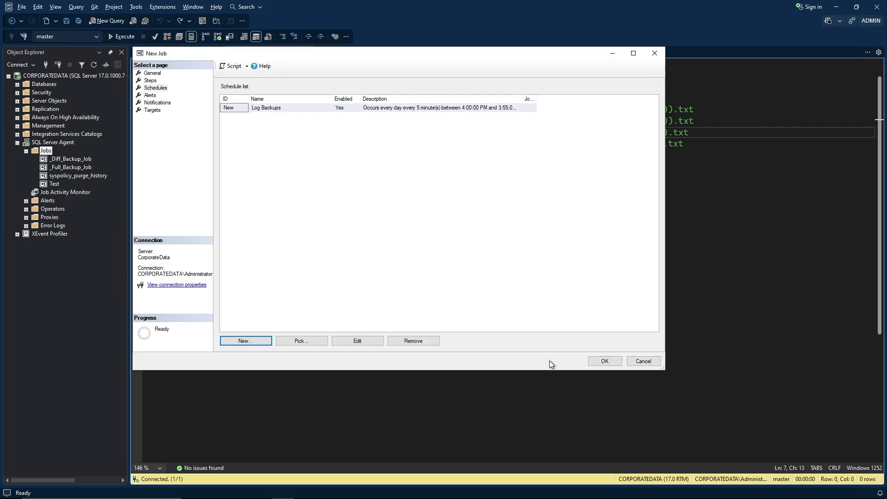
Save _Log_Backup_Job and scroll down the AB.sql backup script.
{"action": "left_click", "coordinate": [596, 362]}
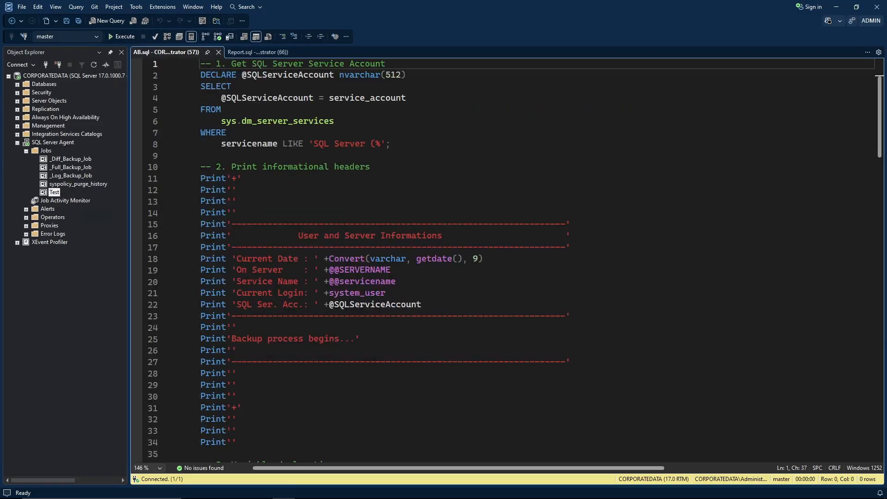
{"action": "left_click", "coordinate": [463, 90]}
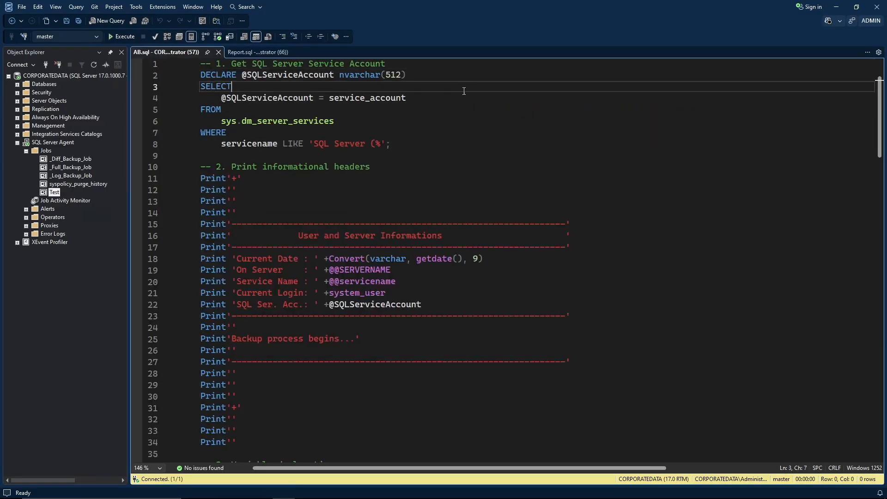
{"action": "left_click", "coordinate": [399, 64]}
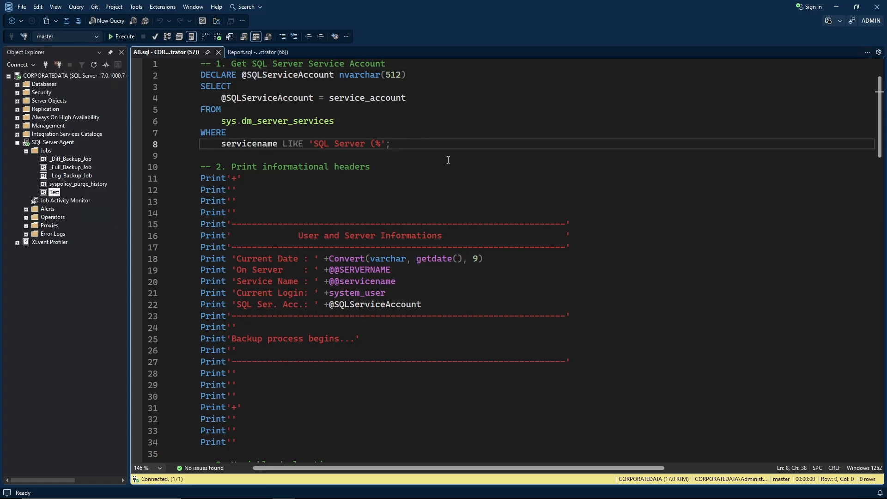
{"action": "scroll", "coordinate": [447, 162], "scroll_direction": "down", "scroll_amount": 10}
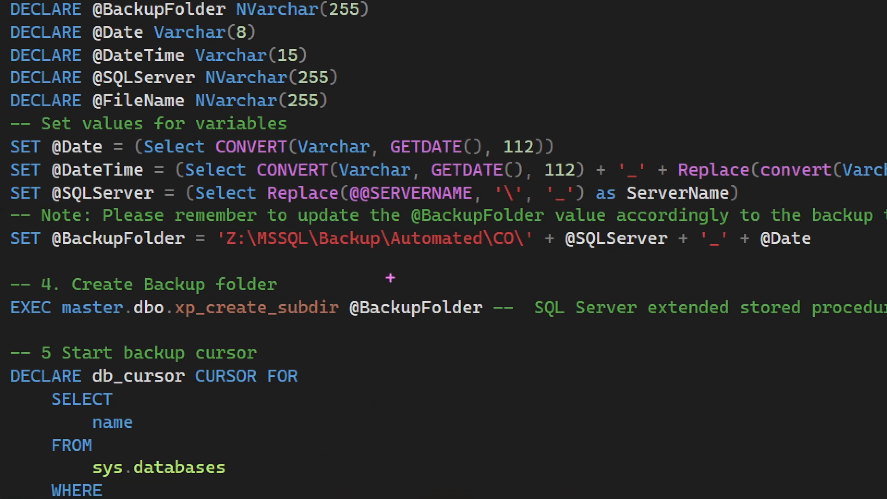
{"action": "mouse_move", "coordinate": [214, 226]}
{"action": "left_mouse_down"}
{"action": "mouse_move", "coordinate": [277, 255]}
{"action": "mouse_move", "coordinate": [538, 256]}
{"action": "left_mouse_up"}
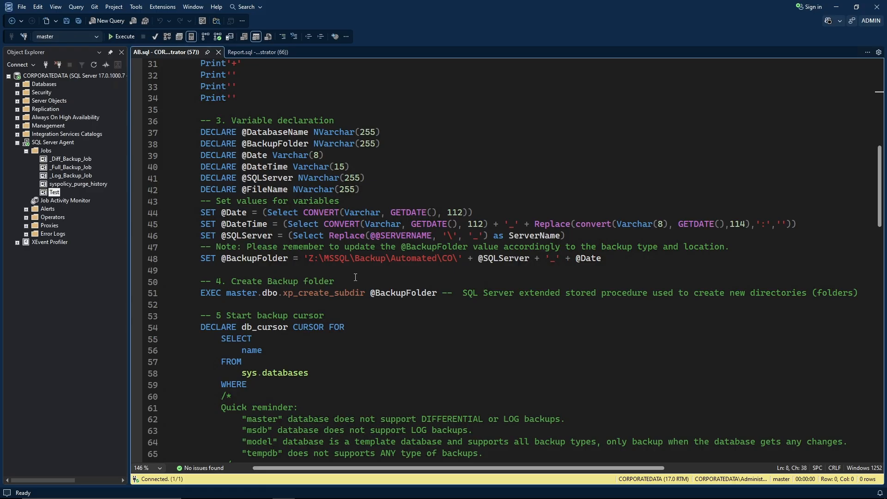
{"action": "scroll", "coordinate": [355, 277], "scroll_direction": "down", "scroll_amount": 8}
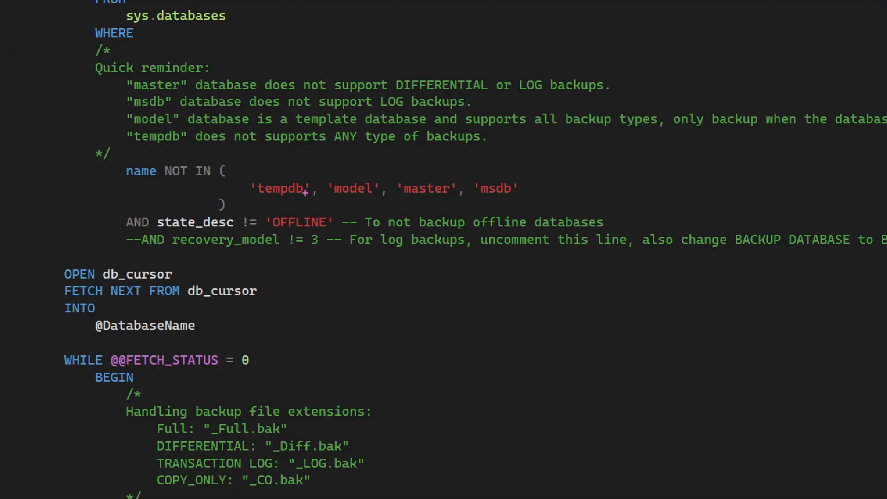
{"action": "mouse_move", "coordinate": [245, 175]}
{"action": "left_mouse_down"}
{"action": "mouse_move", "coordinate": [271, 200]}
{"action": "mouse_move", "coordinate": [529, 201]}
{"action": "left_mouse_up"}
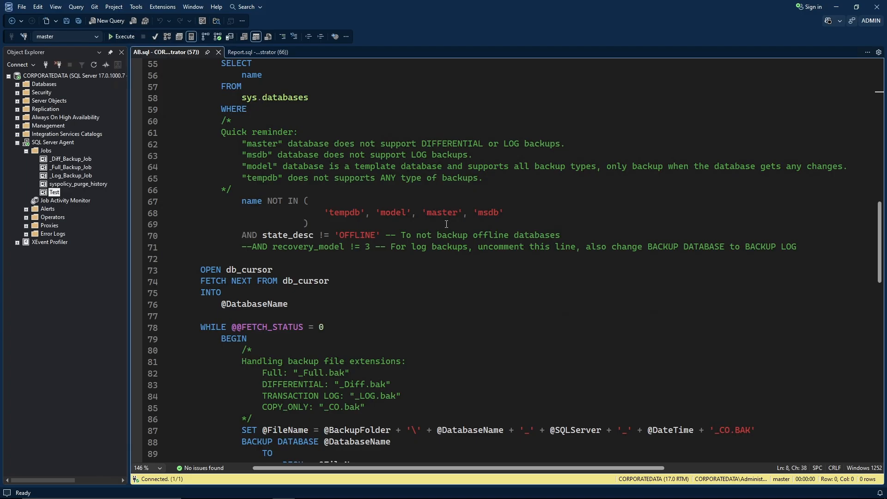
{"action": "scroll", "coordinate": [446, 224], "scroll_direction": "down", "scroll_amount": 7}
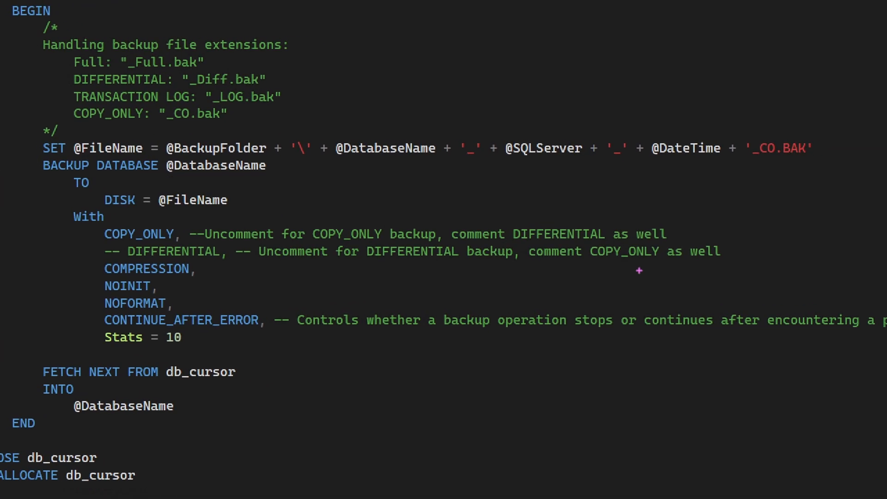
{"action": "mouse_move", "coordinate": [740, 137]}
{"action": "left_mouse_down"}
{"action": "mouse_move", "coordinate": [752, 154]}
{"action": "mouse_move", "coordinate": [815, 158]}
{"action": "left_mouse_up"}
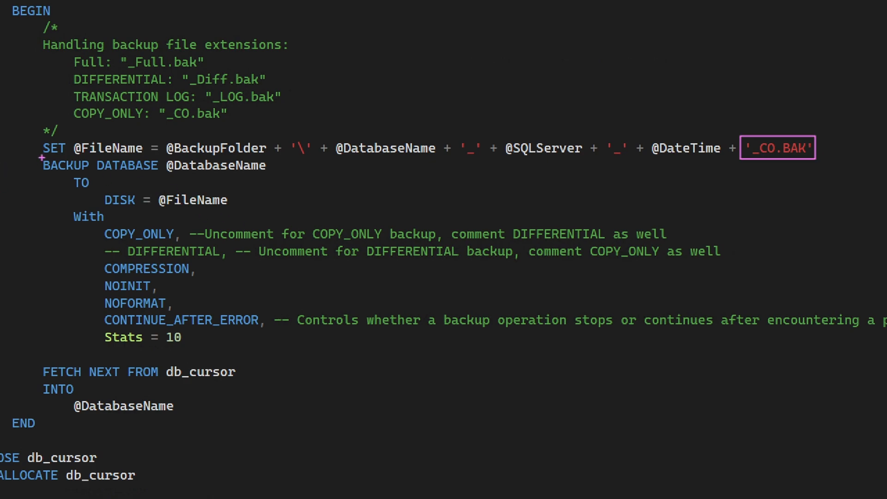
{"action": "left_click_drag", "start_coordinate": [41, 157], "coordinate": [162, 177]}
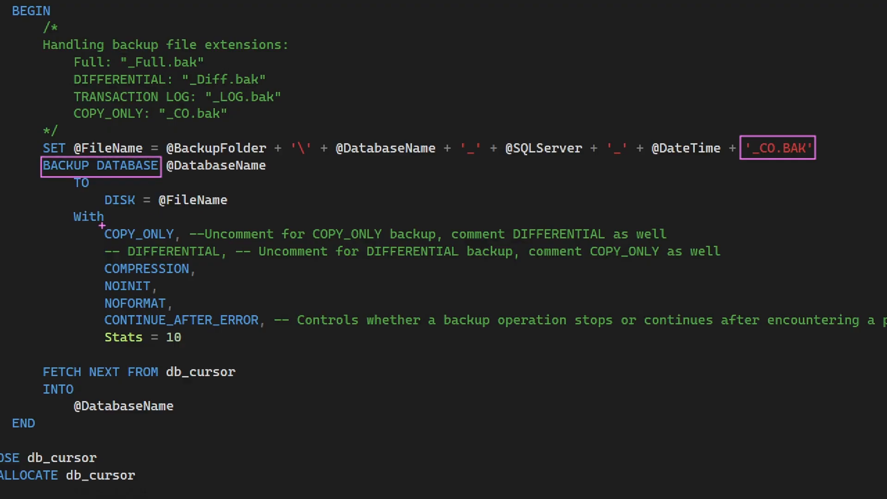
{"action": "left_click_drag", "start_coordinate": [101, 225], "coordinate": [187, 243]}
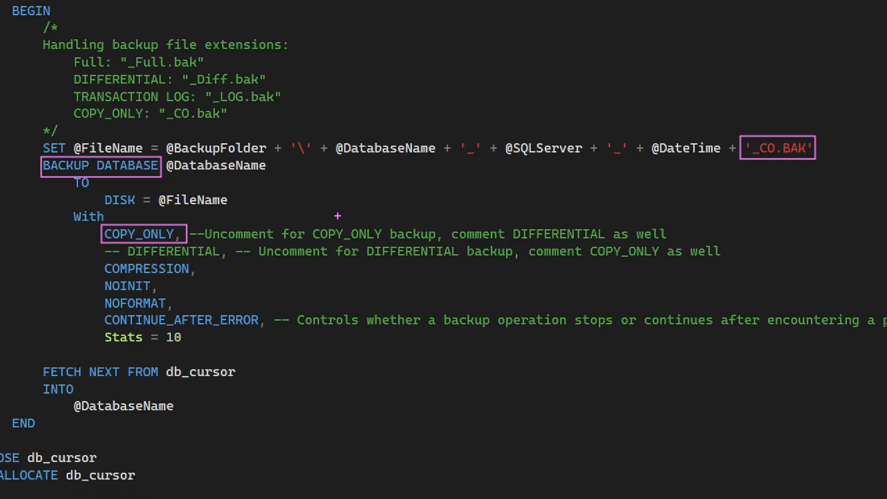
Create an agent job named _CO_Backup_Job and open a new step form for it.
{"action": "scroll", "coordinate": [465, 227], "scroll_direction": "up", "scroll_amount": 13}
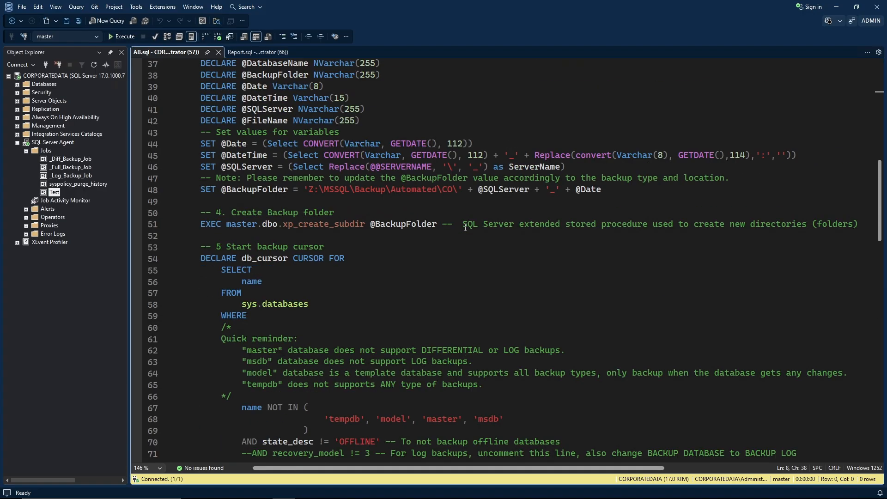
{"action": "scroll", "coordinate": [466, 227], "scroll_direction": "up", "scroll_amount": 12}
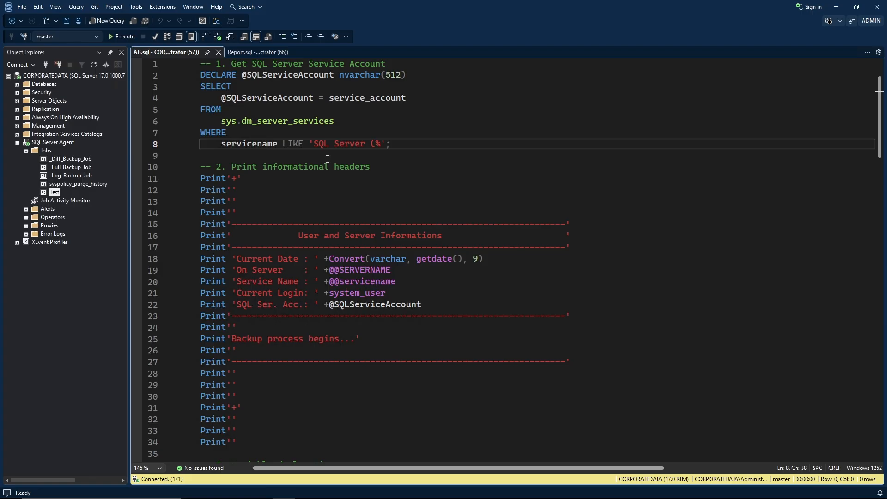
{"action": "right_click", "coordinate": [44, 152]}
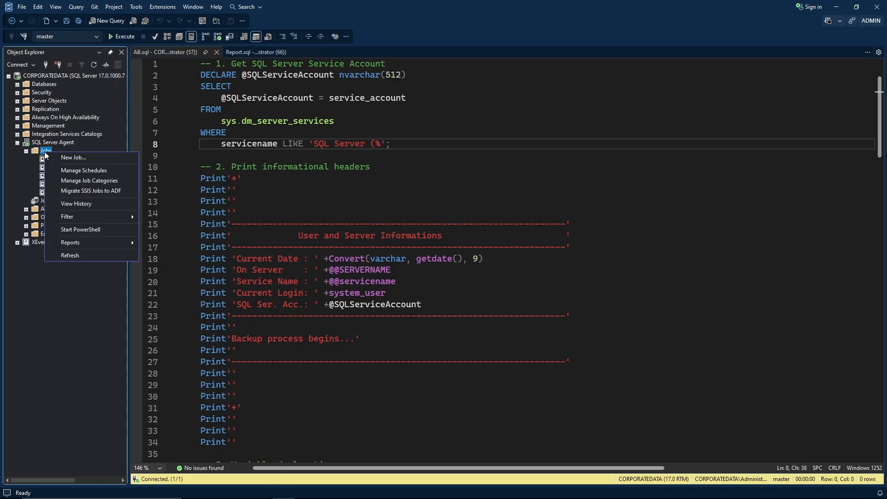
{"action": "left_click", "coordinate": [62, 155]}
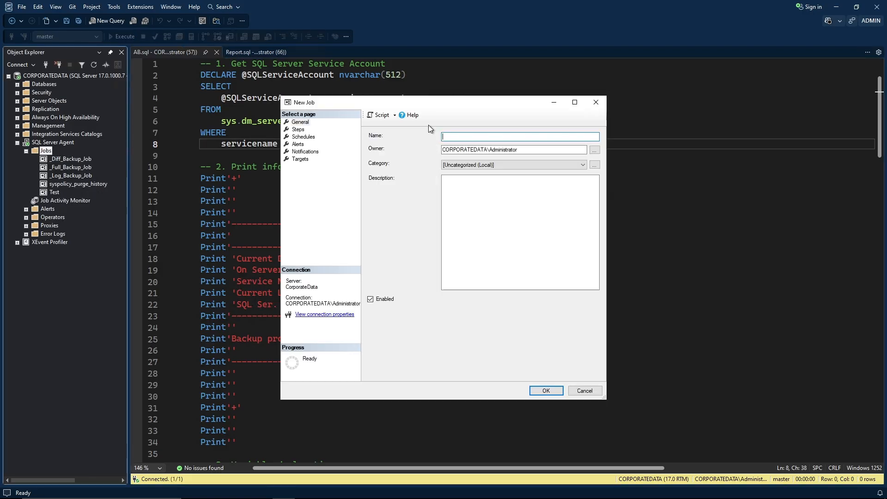
{"action": "left_click_drag", "start_coordinate": [431, 103], "coordinate": [282, 50]}
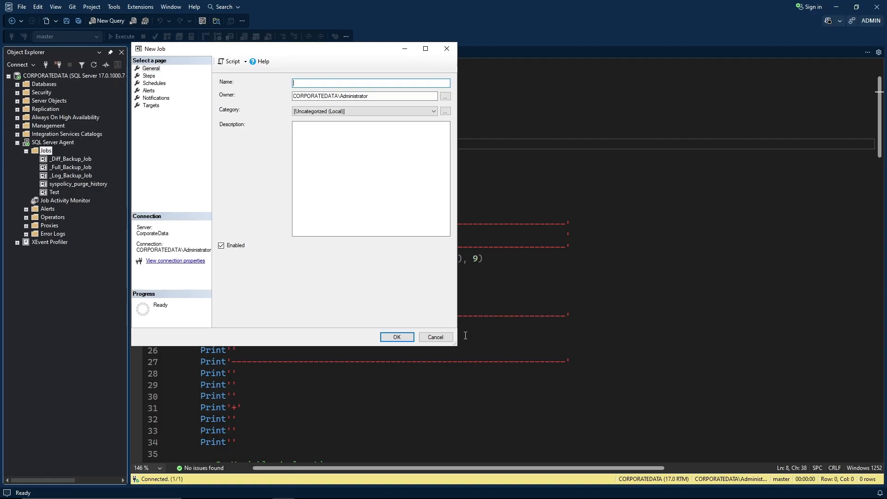
{"action": "left_click_drag", "start_coordinate": [457, 345], "coordinate": [631, 351]}
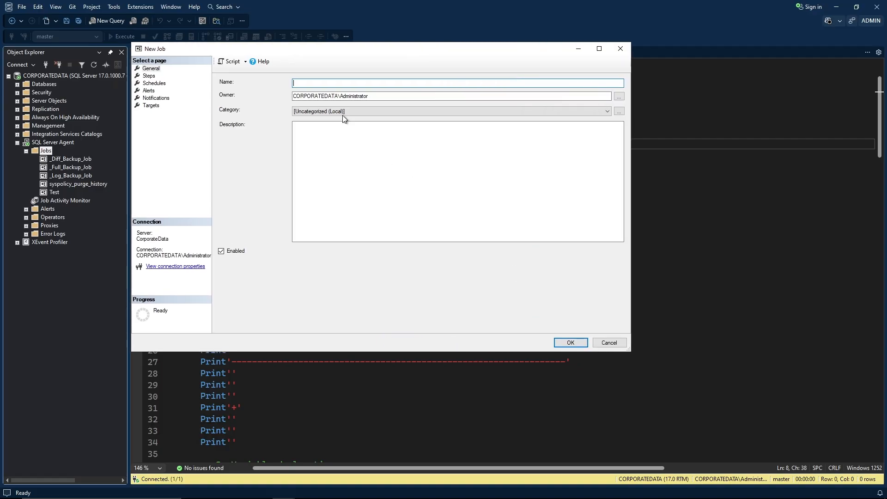
{"action": "right_click", "coordinate": [326, 82]}
{"action": "left_click", "coordinate": [265, 124]}
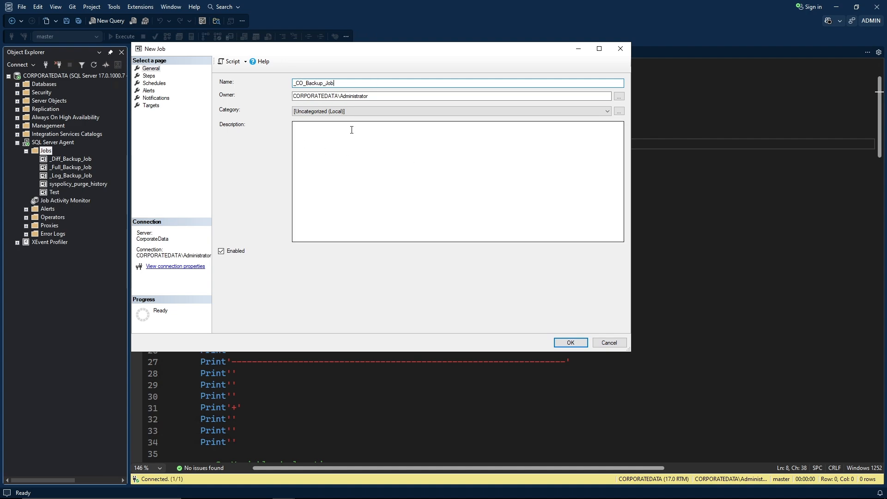
{"action": "left_click", "coordinate": [149, 76]}
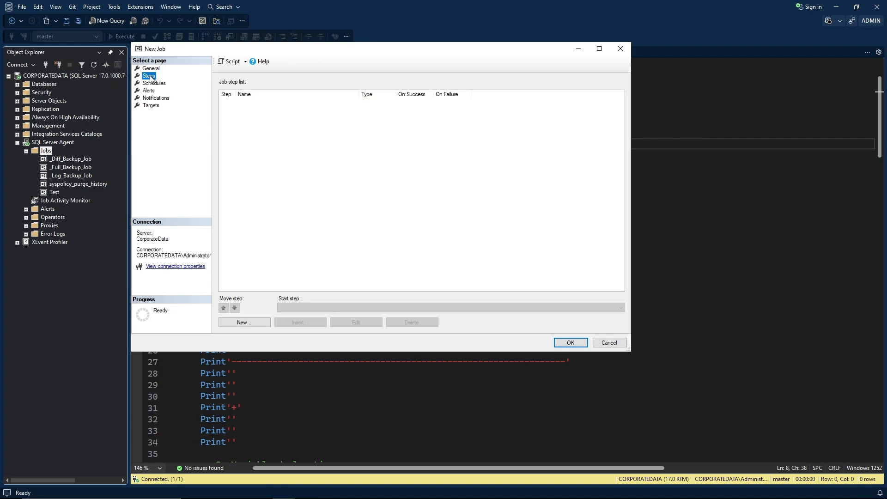
{"action": "left_click", "coordinate": [243, 323]}
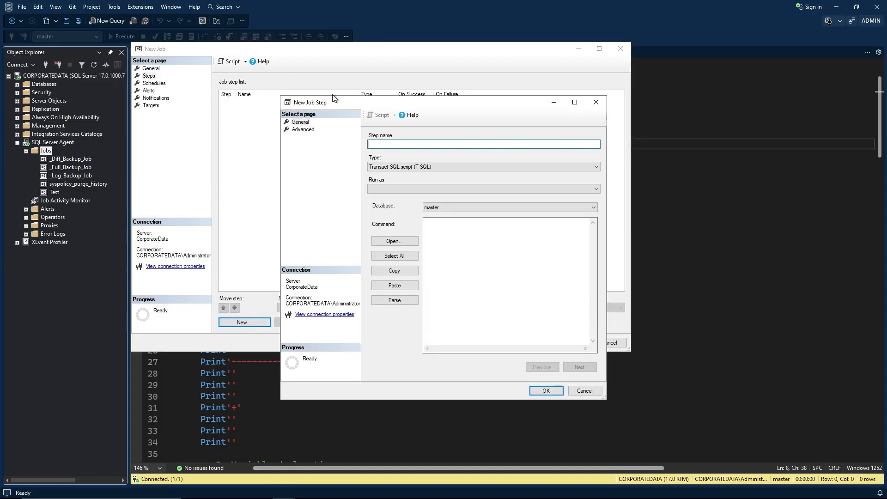
Name the step Script and copy the entire AB.sql backup script.
{"action": "left_click_drag", "start_coordinate": [332, 99], "coordinate": [191, 45]}
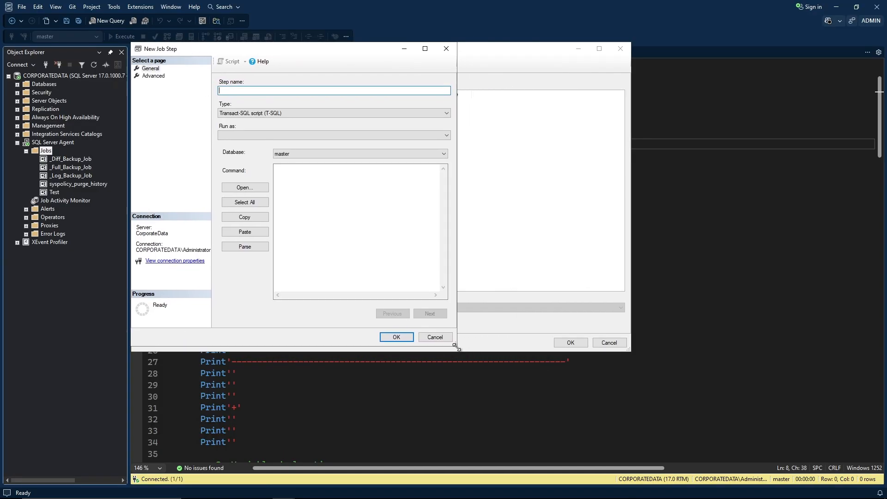
{"action": "left_click_drag", "start_coordinate": [456, 347], "coordinate": [630, 352]}
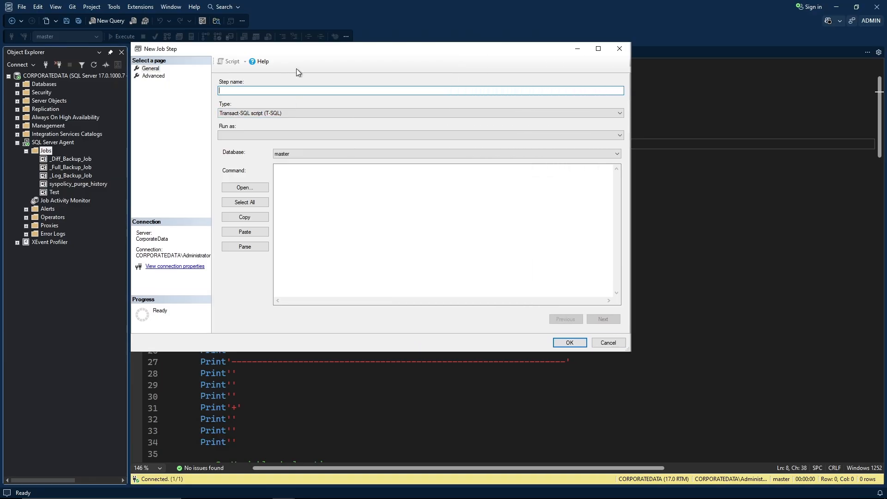
{"action": "type", "text": "Script"}
{"action": "left_click", "coordinate": [678, 143]}
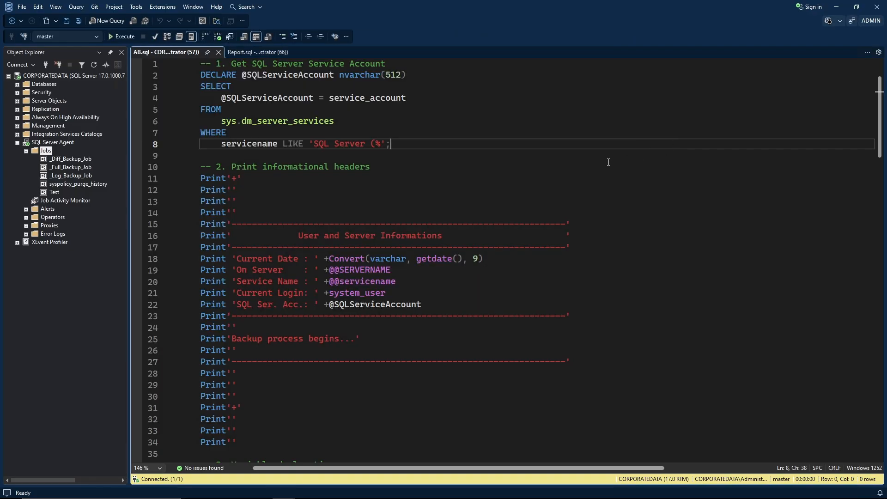
{"action": "key", "text": "ctrl+a"}
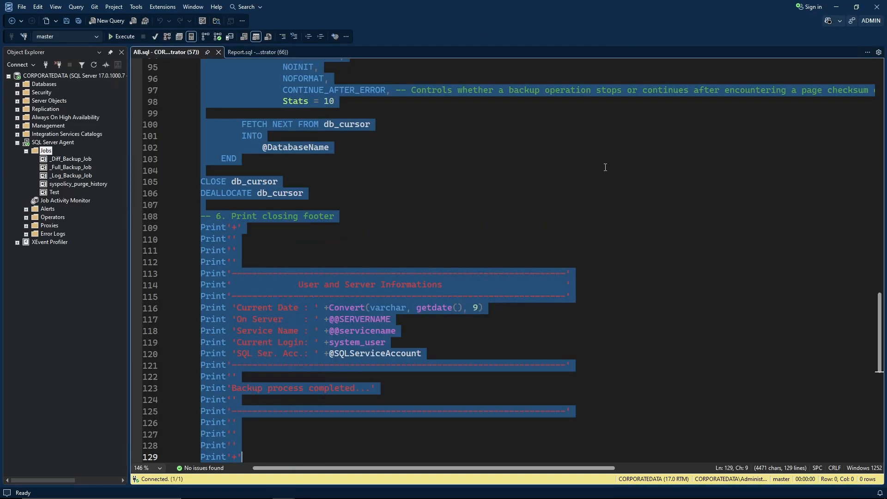
{"action": "left_click", "coordinate": [598, 168]}
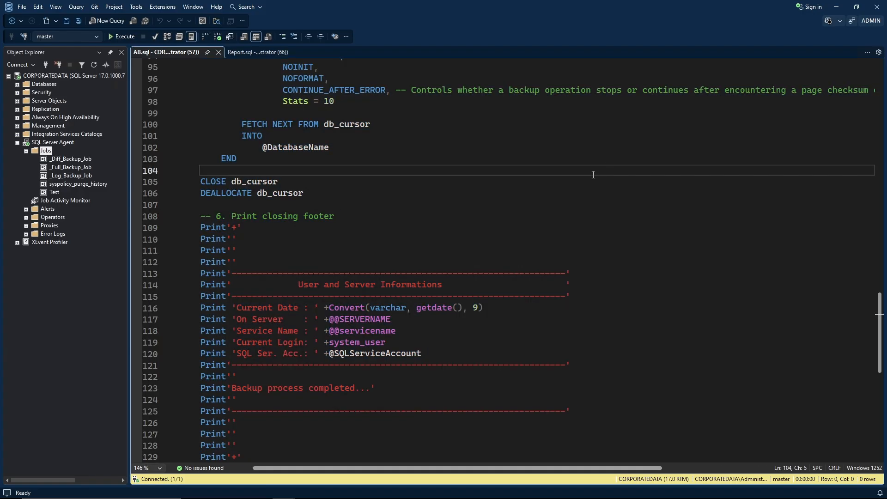
Paste the COPY_ONLY backup script into the step's Command box.
{"action": "key", "text": "alt+Tab"}
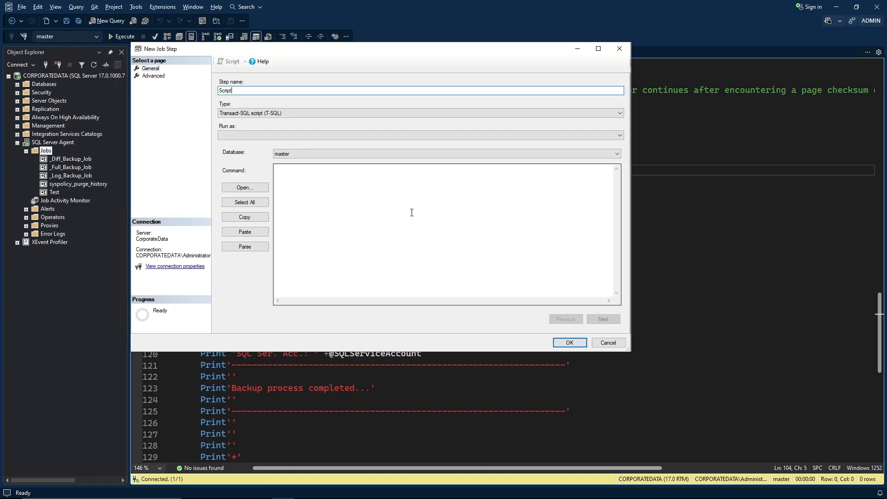
{"action": "left_click", "coordinate": [411, 212]}
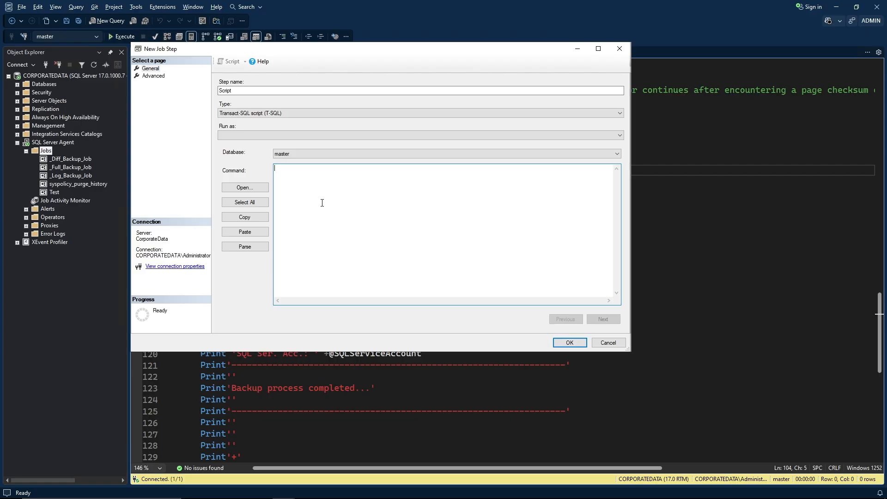
{"action": "key", "text": "ctrl+v"}
{"action": "scroll", "coordinate": [398, 244], "scroll_direction": "up", "scroll_amount": 6}
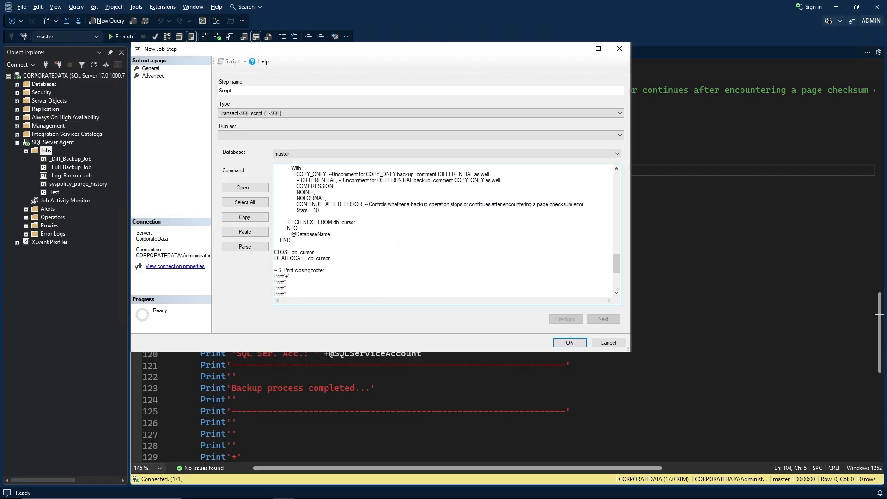
{"action": "scroll", "coordinate": [398, 244], "scroll_direction": "up", "scroll_amount": 2}
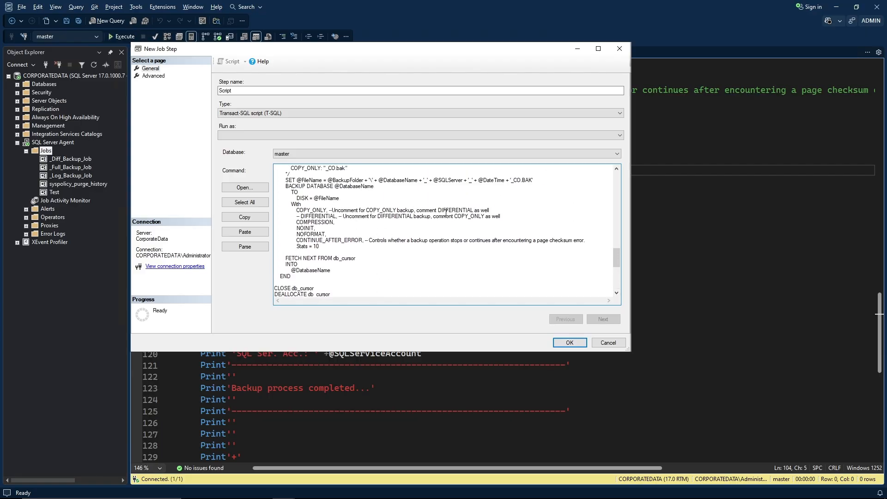
{"action": "scroll", "coordinate": [363, 213], "scroll_direction": "up", "scroll_amount": 1}
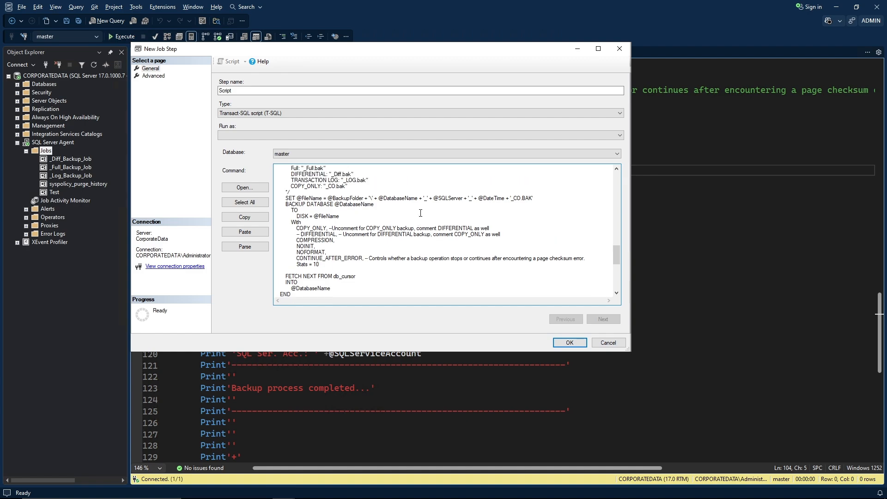
{"action": "left_click", "coordinate": [154, 76]}
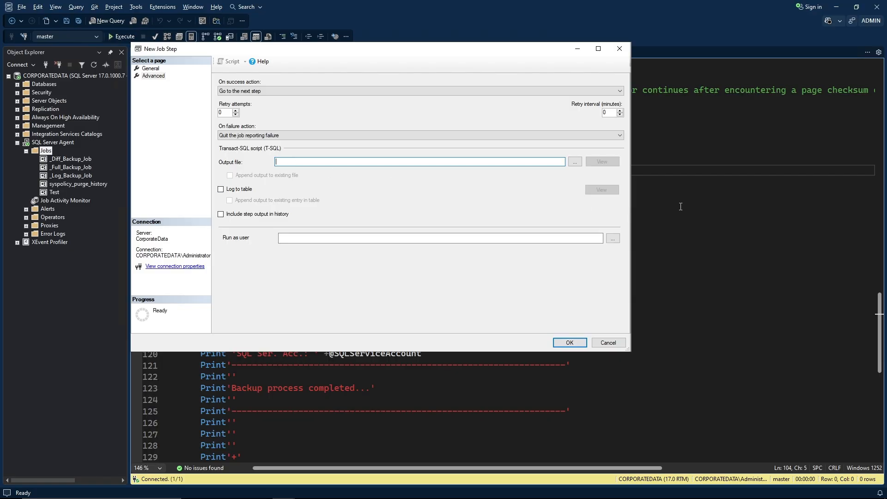
Set the step's output file to the Copy_Only COBackup report path from Report.sql line 8.
{"action": "left_click", "coordinate": [704, 197]}
{"action": "left_click", "coordinate": [262, 52]}
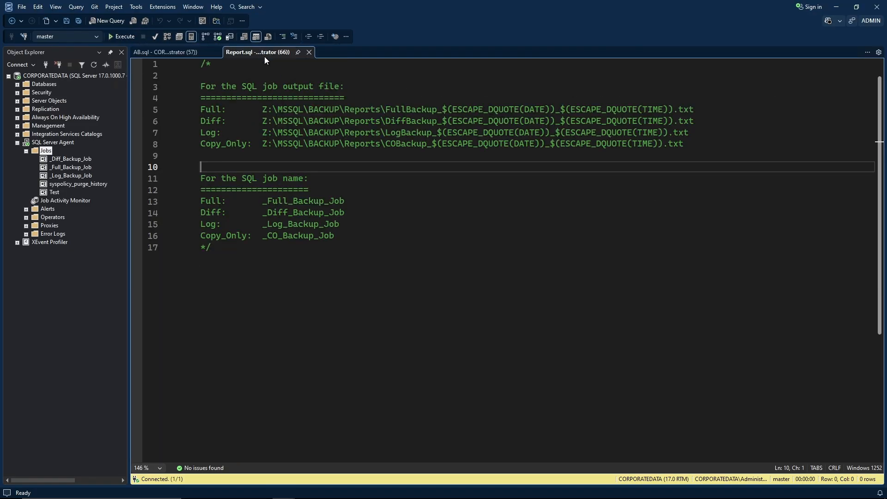
{"action": "left_click", "coordinate": [262, 144]}
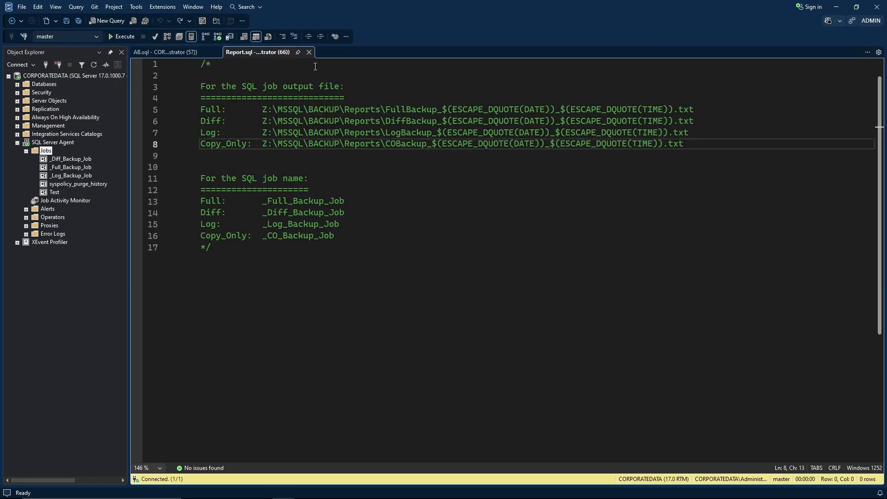
{"action": "key", "text": "shift+End"}
{"action": "key", "text": "ctrl+c"}
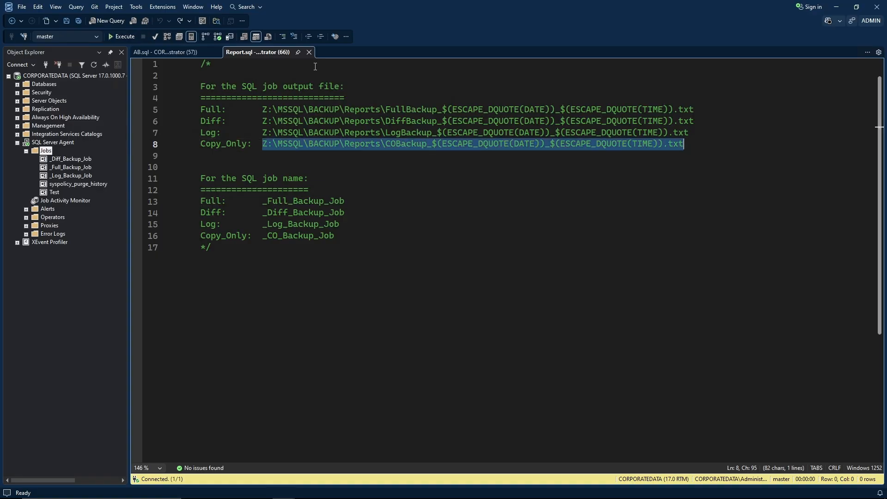
{"action": "left_click", "coordinate": [447, 87]}
{"action": "key", "text": "alt+Tab"}
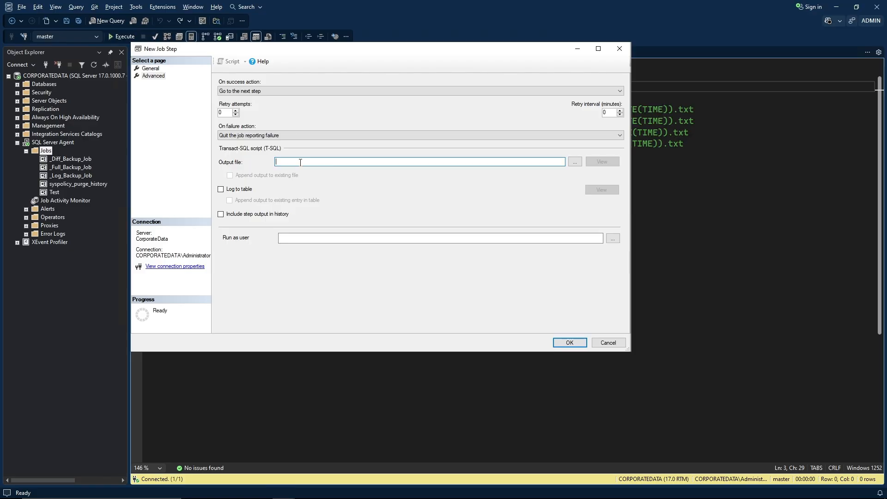
{"action": "key", "text": "ctrl+v"}
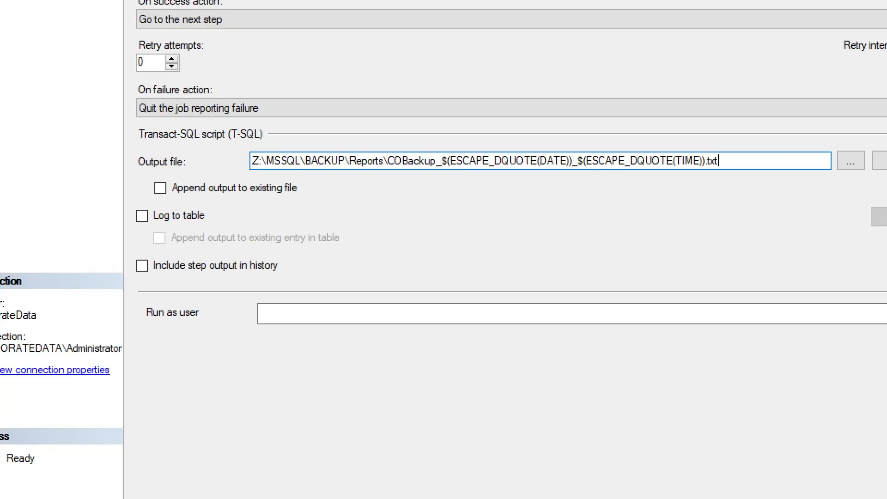
{"action": "mouse_move", "coordinate": [245, 145]}
{"action": "left_mouse_down"}
{"action": "mouse_move", "coordinate": [429, 194]}
{"action": "mouse_move", "coordinate": [725, 177]}
{"action": "left_mouse_up"}
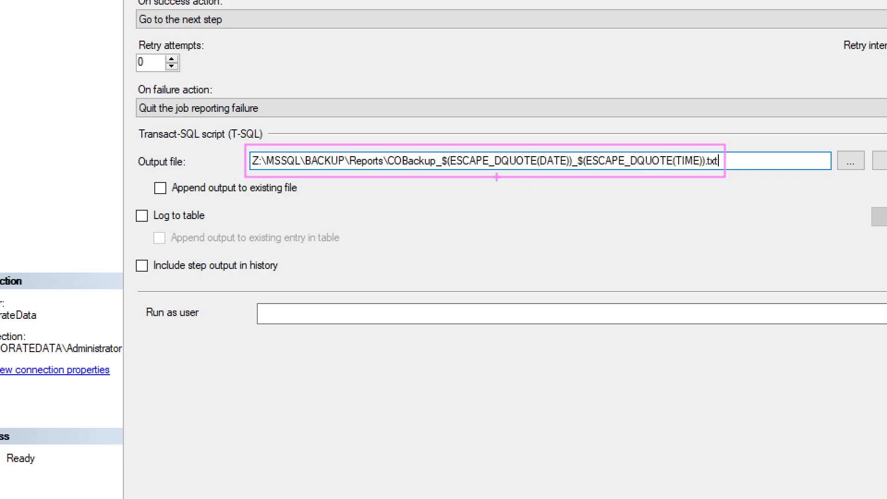
{"action": "key", "text": "Escape"}
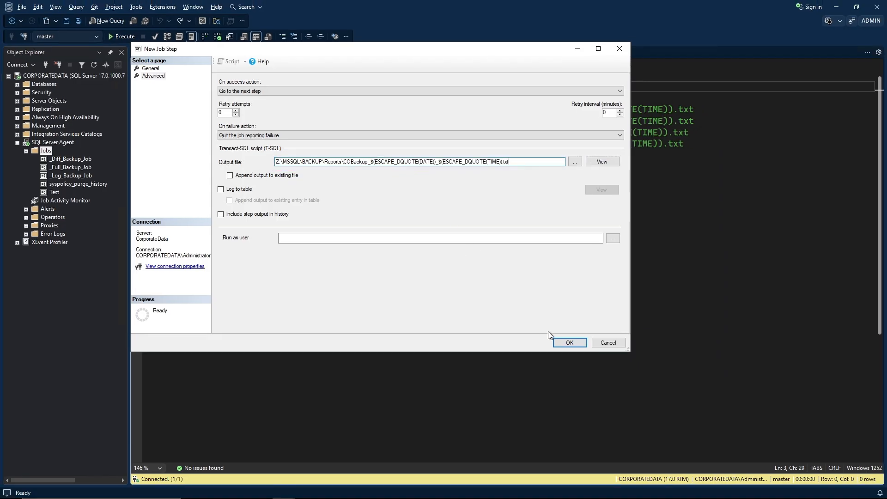
Save the Script step and the _CO_Backup_Job job.
{"action": "left_click", "coordinate": [559, 343]}
{"action": "left_click", "coordinate": [562, 343]}
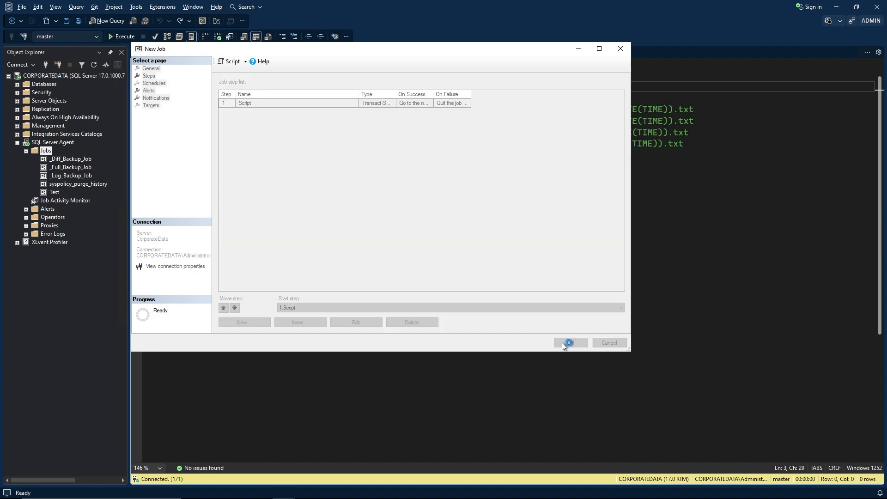
{"action": "left_click", "coordinate": [433, 331]}
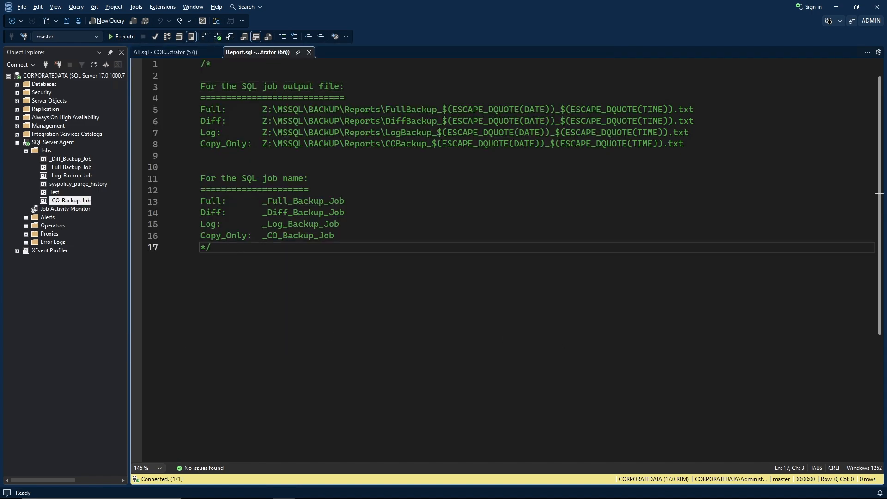
Switch to Backup_Cycle.txt in Notepad and highlight its Full, Diff and Transaction Log backup sections.
{"action": "key", "text": "alt+Tab"}
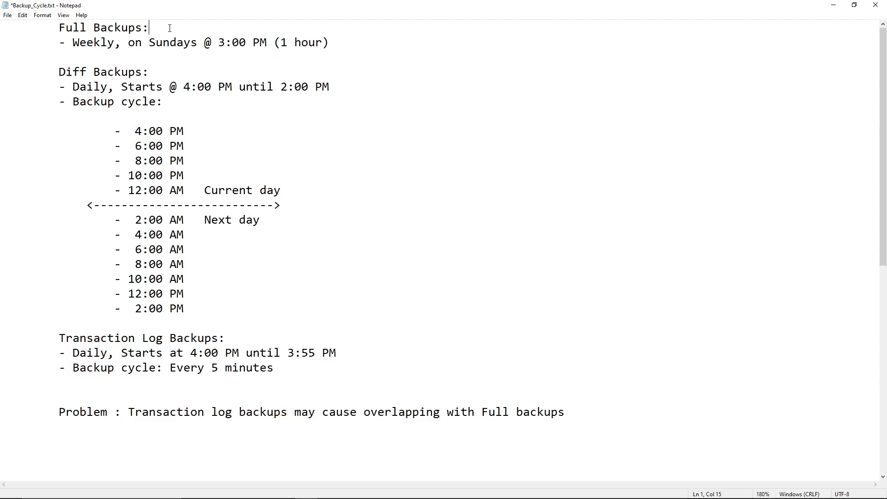
{"action": "left_click", "coordinate": [351, 47]}
{"action": "mouse_move", "coordinate": [48, 16]}
{"action": "left_mouse_down"}
{"action": "mouse_move", "coordinate": [57, 44]}
{"action": "mouse_move", "coordinate": [334, 55]}
{"action": "left_mouse_up"}
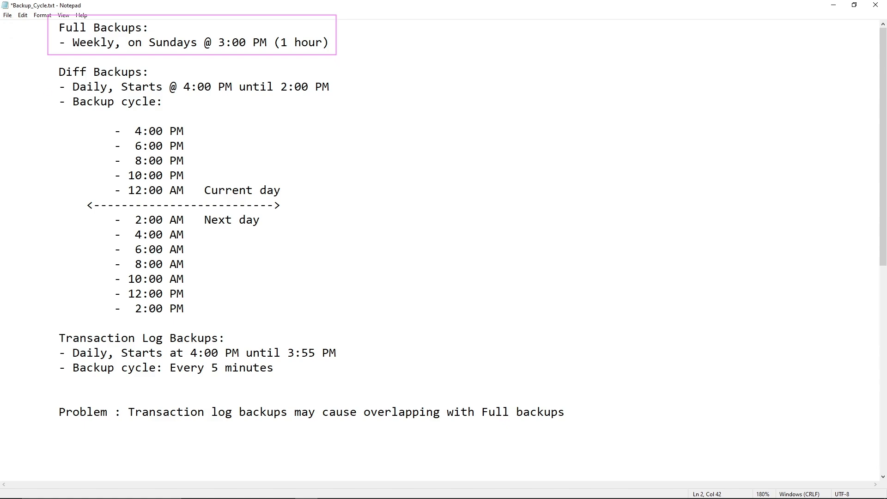
{"action": "mouse_move", "coordinate": [47, 62]}
{"action": "left_mouse_down"}
{"action": "mouse_move", "coordinate": [69, 198]}
{"action": "mouse_move", "coordinate": [205, 307]}
{"action": "mouse_move", "coordinate": [336, 318]}
{"action": "left_mouse_up"}
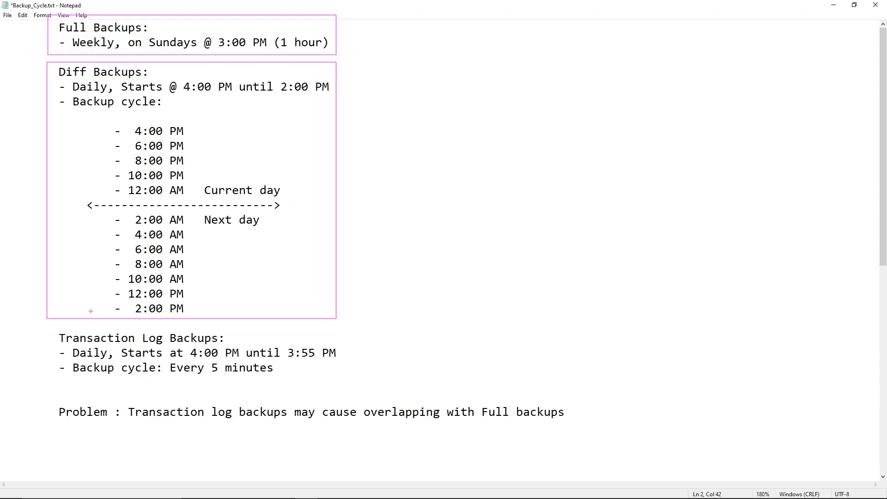
{"action": "mouse_move", "coordinate": [47, 329]}
{"action": "left_mouse_down"}
{"action": "mouse_move", "coordinate": [116, 379]}
{"action": "mouse_move", "coordinate": [270, 393]}
{"action": "mouse_move", "coordinate": [338, 387]}
{"action": "left_mouse_up"}
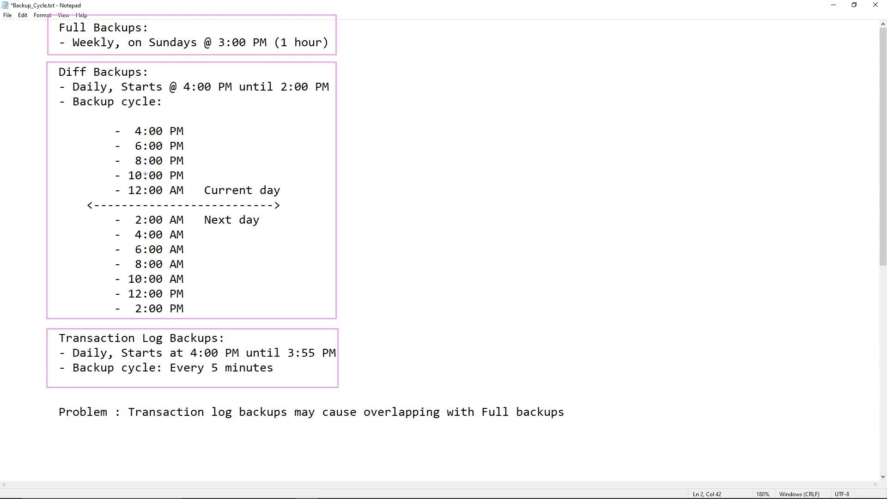
Paste a Solution under Problem: disable Log and Diff jobs before Full backups, re-enable afterwards.
{"action": "key", "text": "Escape"}
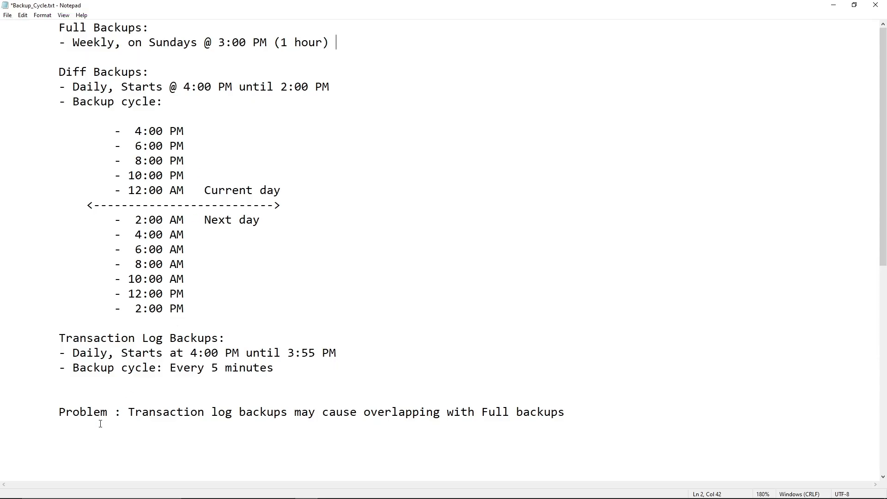
{"action": "left_click", "coordinate": [100, 424]}
{"action": "type", "text": "Solution: Disable Log and Diff backups before executing Full backups \t\t  and enable them when finished."}
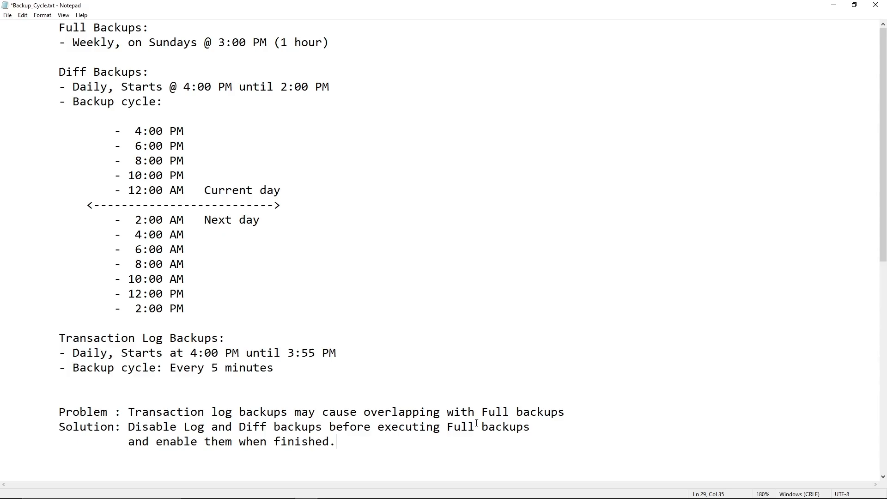
{"action": "left_click_drag", "start_coordinate": [530, 427], "coordinate": [130, 427]}
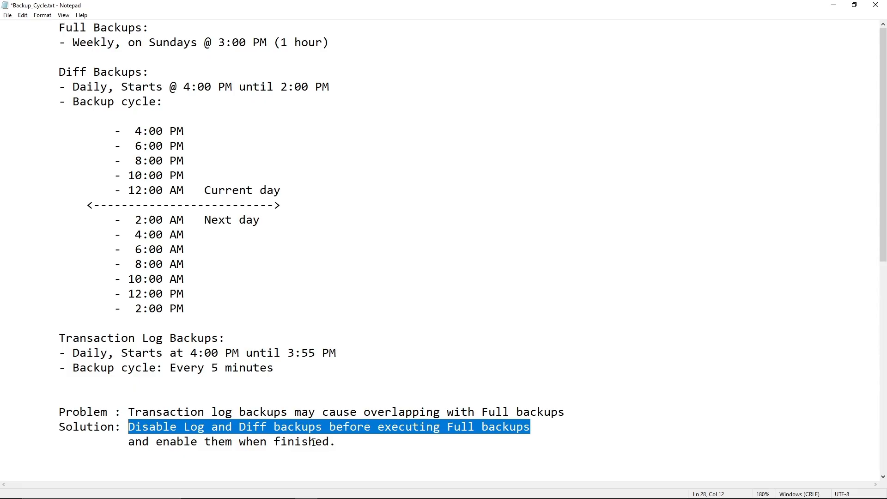
{"action": "left_click_drag", "start_coordinate": [341, 442], "coordinate": [127, 440]}
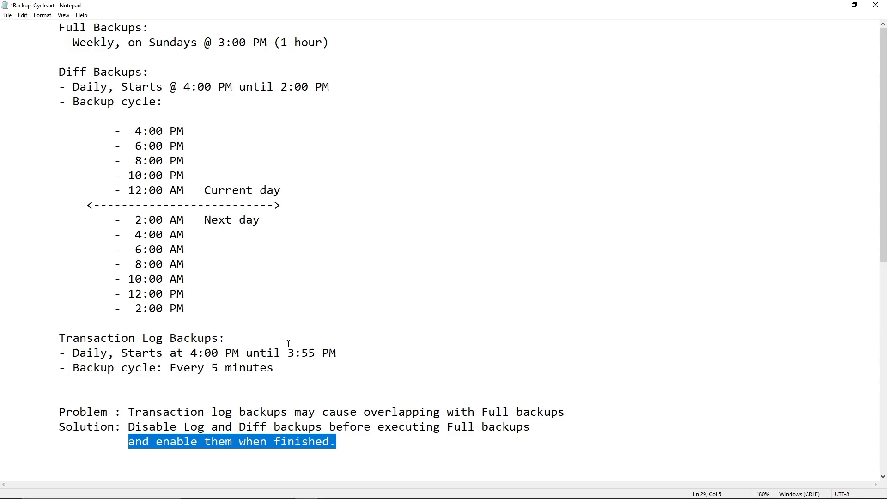
{"action": "left_click", "coordinate": [312, 278]}
{"action": "scroll", "coordinate": [314, 277], "scroll_direction": "down", "scroll_amount": 7}
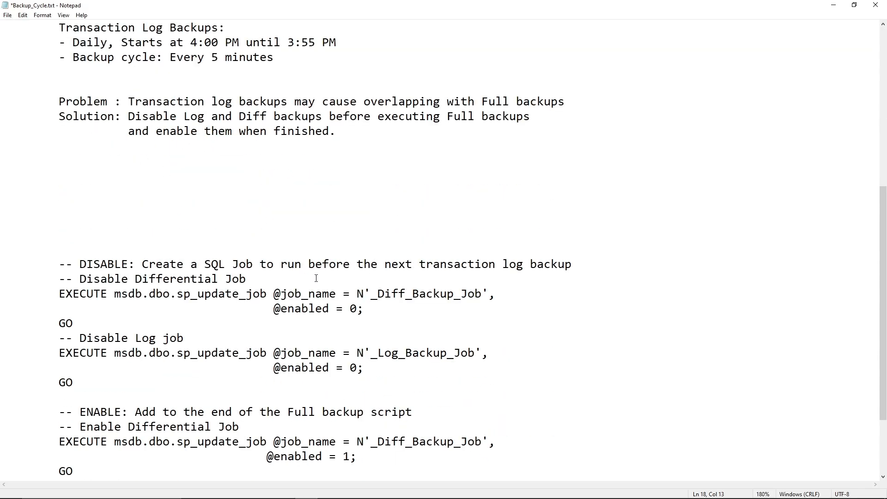
Highlight the DISABLE and ENABLE sp_update_job scripts for _Diff_Backup_Job and _Log_Backup_Job.
{"action": "scroll", "coordinate": [316, 278], "scroll_direction": "down", "scroll_amount": 2}
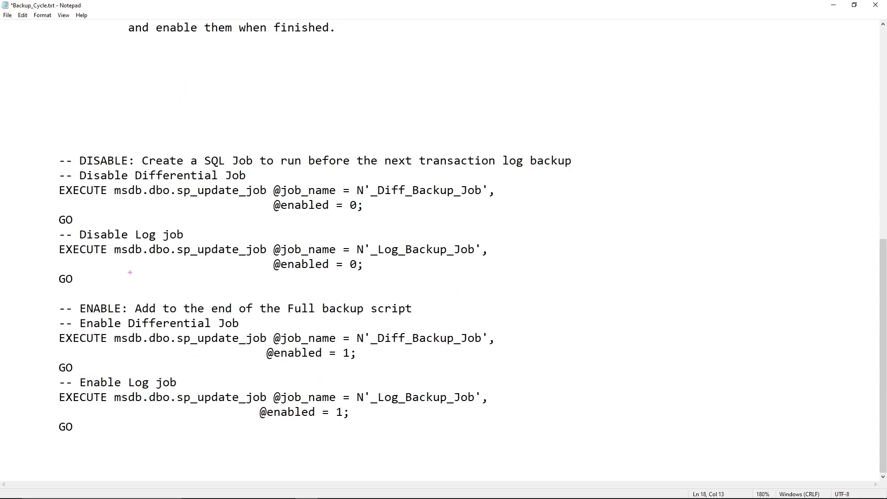
{"action": "mouse_move", "coordinate": [35, 149]}
{"action": "left_mouse_down"}
{"action": "mouse_move", "coordinate": [96, 300]}
{"action": "mouse_move", "coordinate": [328, 286]}
{"action": "mouse_move", "coordinate": [583, 286]}
{"action": "left_mouse_up"}
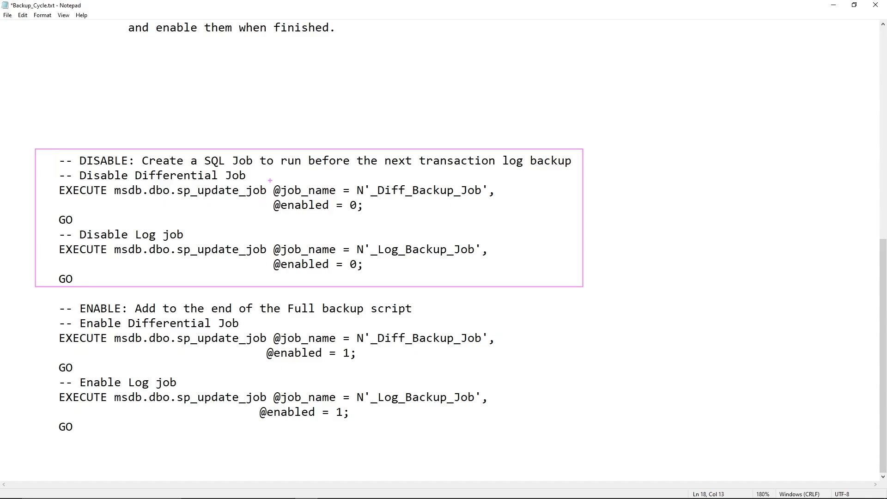
{"action": "mouse_move", "coordinate": [270, 180]}
{"action": "left_mouse_down"}
{"action": "mouse_move", "coordinate": [328, 219]}
{"action": "mouse_move", "coordinate": [499, 217]}
{"action": "left_mouse_up"}
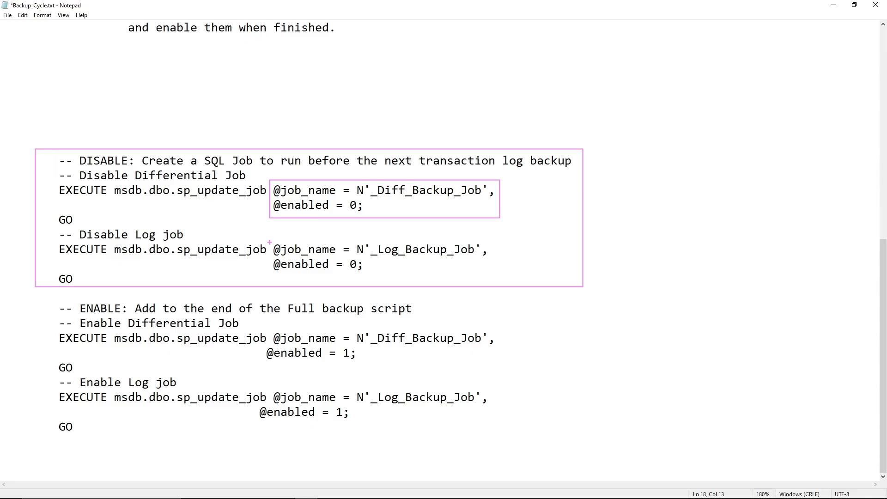
{"action": "mouse_move", "coordinate": [271, 239]}
{"action": "left_mouse_down"}
{"action": "mouse_move", "coordinate": [291, 278]}
{"action": "mouse_move", "coordinate": [488, 274]}
{"action": "left_mouse_up"}
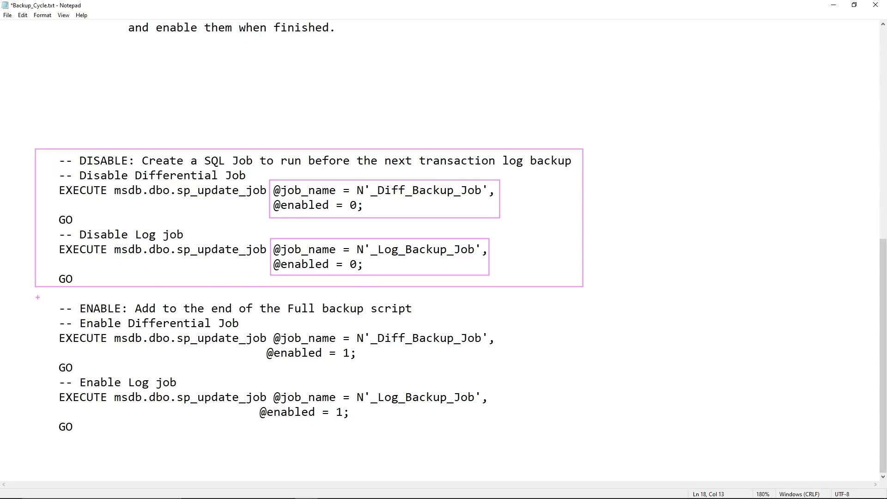
{"action": "mouse_move", "coordinate": [38, 297]}
{"action": "left_mouse_down"}
{"action": "mouse_move", "coordinate": [48, 415]}
{"action": "mouse_move", "coordinate": [180, 455]}
{"action": "mouse_move", "coordinate": [580, 445]}
{"action": "left_mouse_up"}
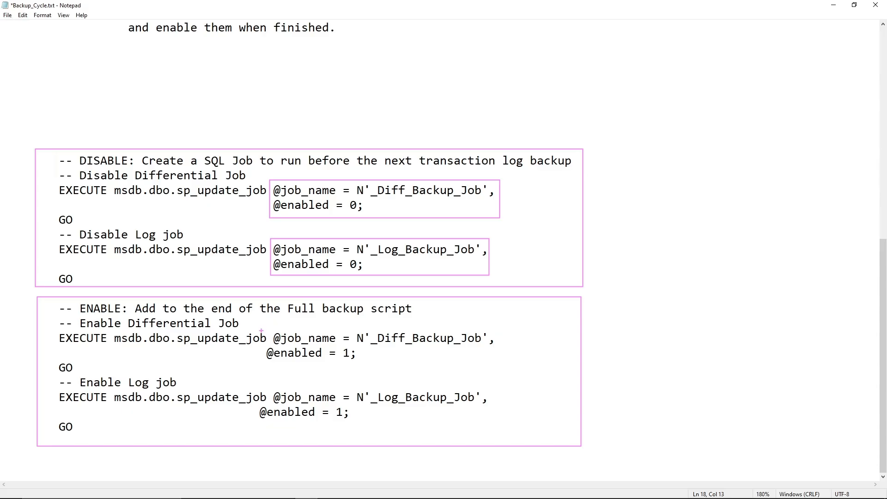
{"action": "mouse_move", "coordinate": [262, 325]}
{"action": "left_mouse_down"}
{"action": "mouse_move", "coordinate": [368, 379]}
{"action": "mouse_move", "coordinate": [501, 368]}
{"action": "left_mouse_up"}
{"action": "mouse_move", "coordinate": [261, 386]}
{"action": "left_mouse_down"}
{"action": "mouse_move", "coordinate": [262, 424]}
{"action": "mouse_move", "coordinate": [493, 426]}
{"action": "left_mouse_up"}
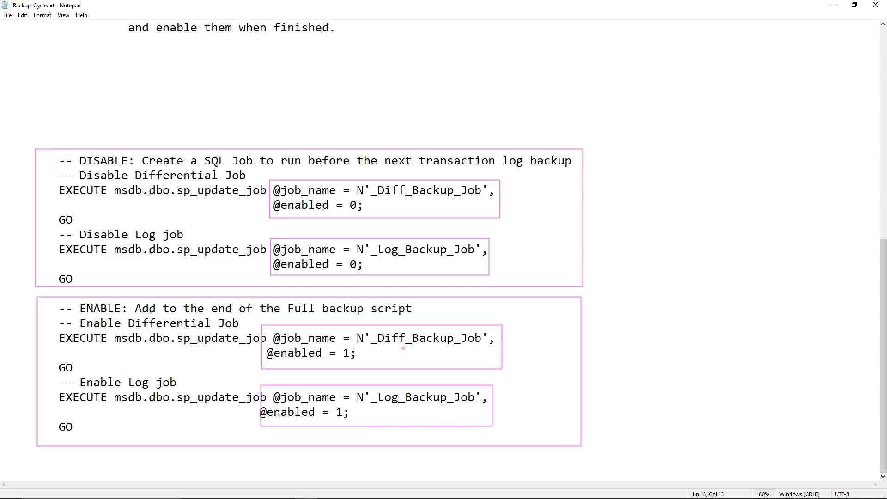
{"action": "key", "text": "Escape"}
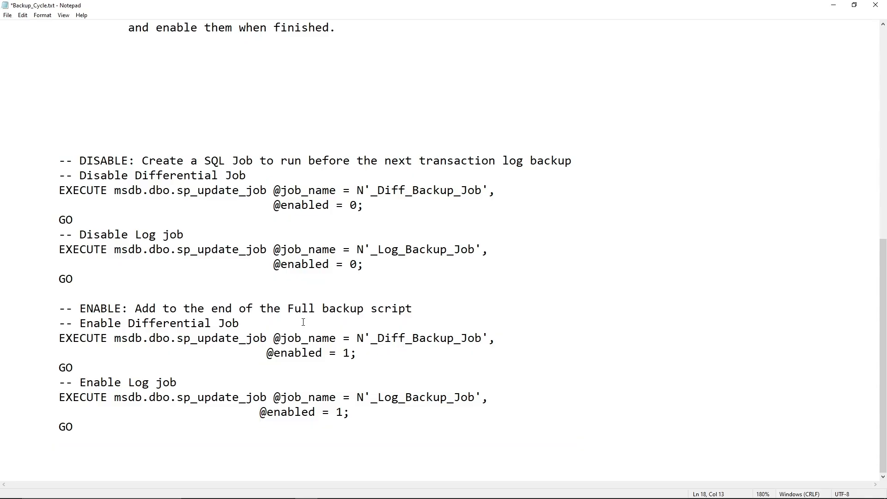
{"action": "scroll", "coordinate": [101, 243], "scroll_direction": "up", "scroll_amount": 8}
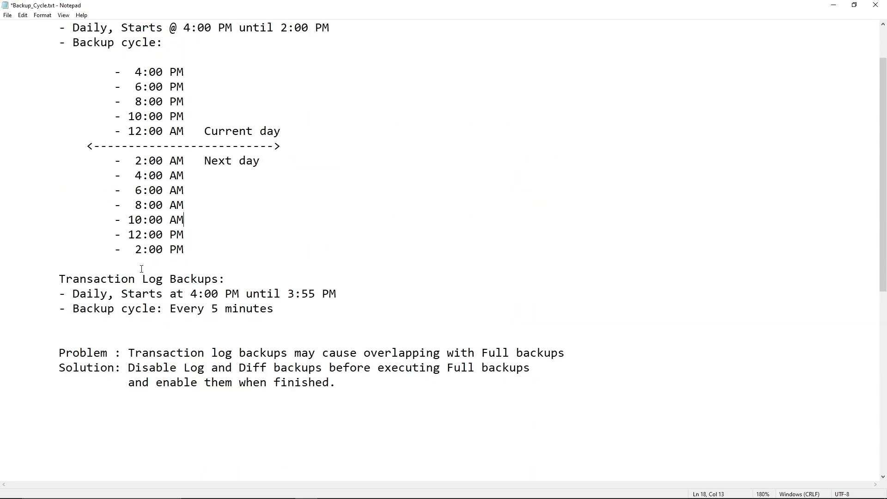
{"action": "scroll", "coordinate": [142, 275], "scroll_direction": "down", "scroll_amount": 8}
{"action": "scroll", "coordinate": [214, 344], "scroll_direction": "up", "scroll_amount": 9}
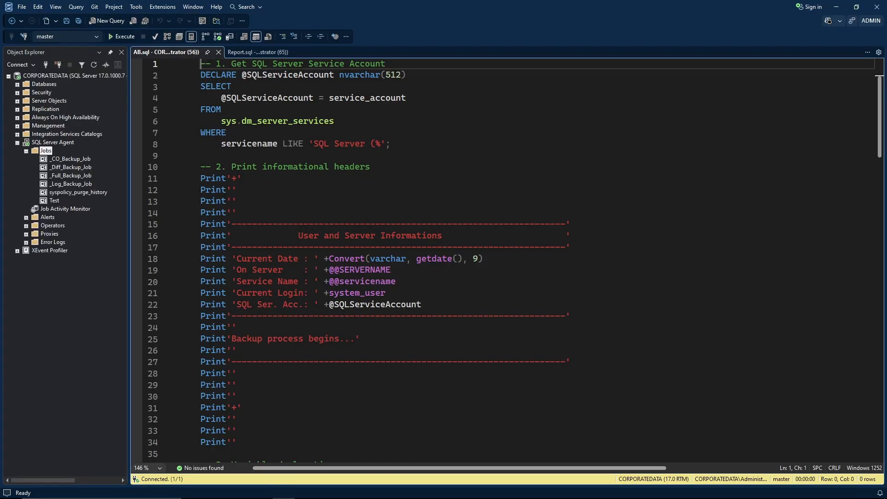
Create a new SQL Agent job named _DisableDiffLog_Job.
{"action": "right_click", "coordinate": [46, 150]}
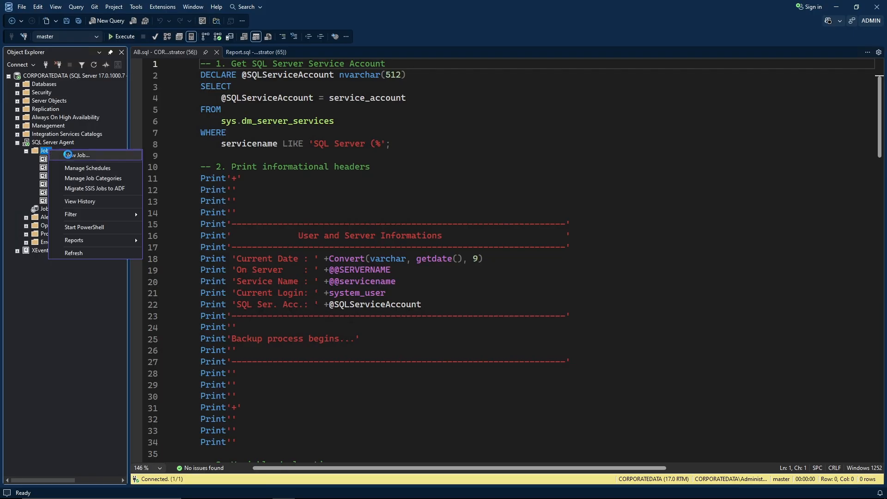
{"action": "left_click", "coordinate": [67, 155]}
{"action": "left_click_drag", "start_coordinate": [378, 101], "coordinate": [235, 56]}
{"action": "left_click_drag", "start_coordinate": [461, 351], "coordinate": [669, 382]}
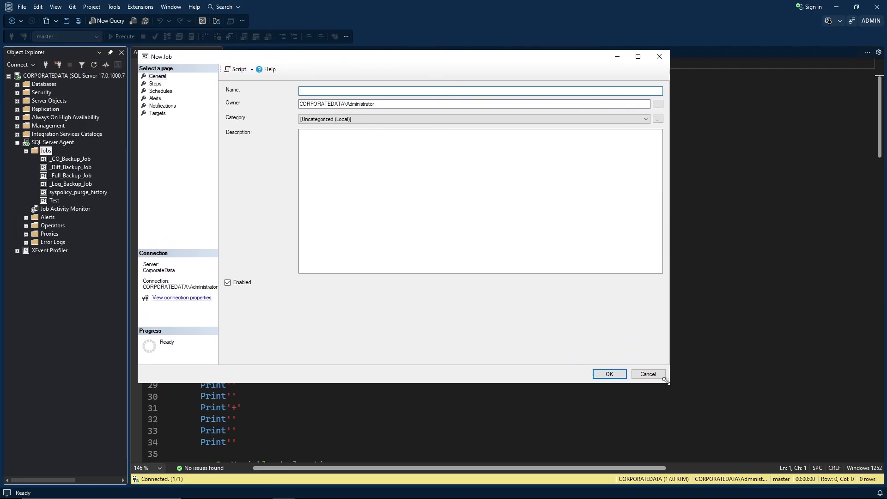
{"action": "type", "text": "_StudentProc_Job"}
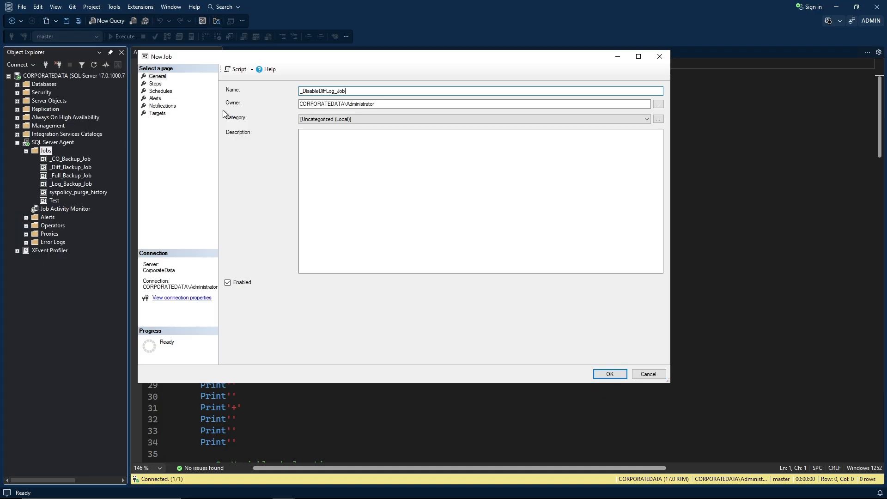
Add a job step named Script and bring up the Report.sql notes.
{"action": "left_click", "coordinate": [155, 84]}
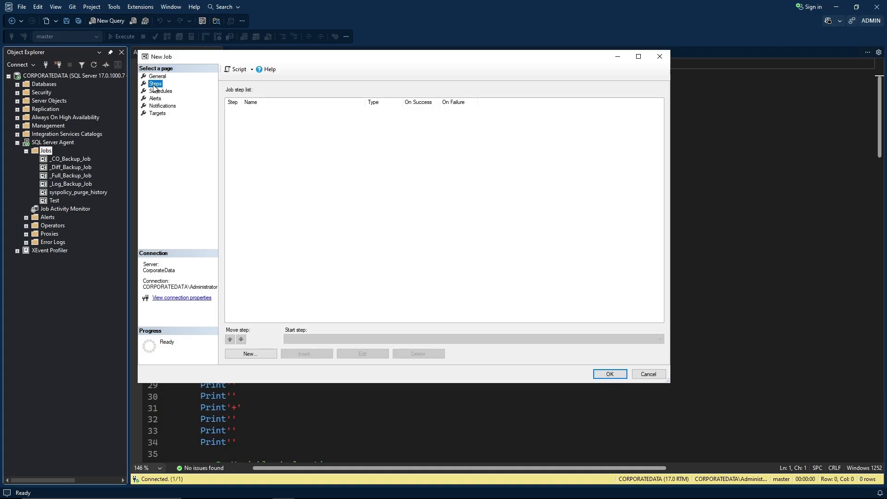
{"action": "left_click", "coordinate": [259, 353]}
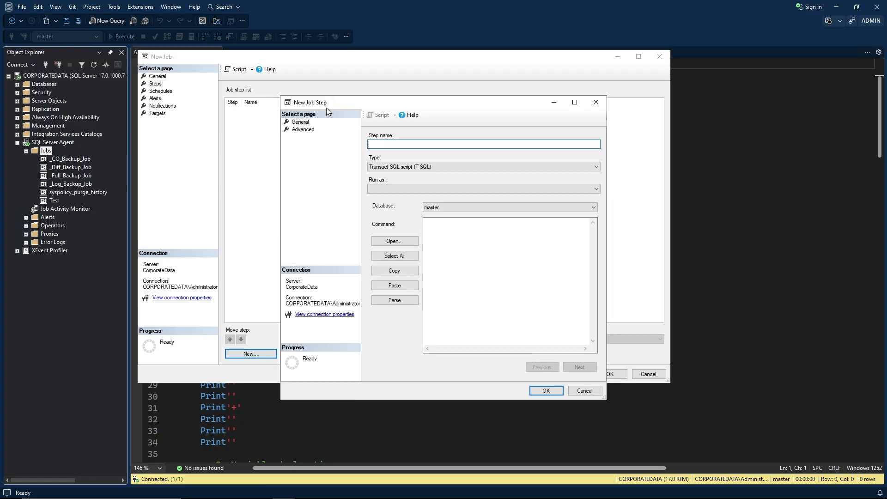
{"action": "left_click_drag", "start_coordinate": [326, 108], "coordinate": [180, 62]}
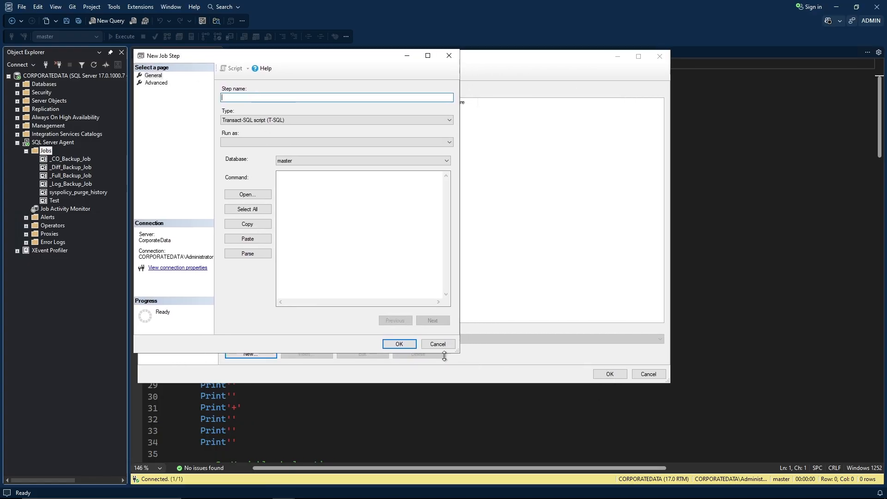
{"action": "left_click_drag", "start_coordinate": [457, 352], "coordinate": [673, 385]}
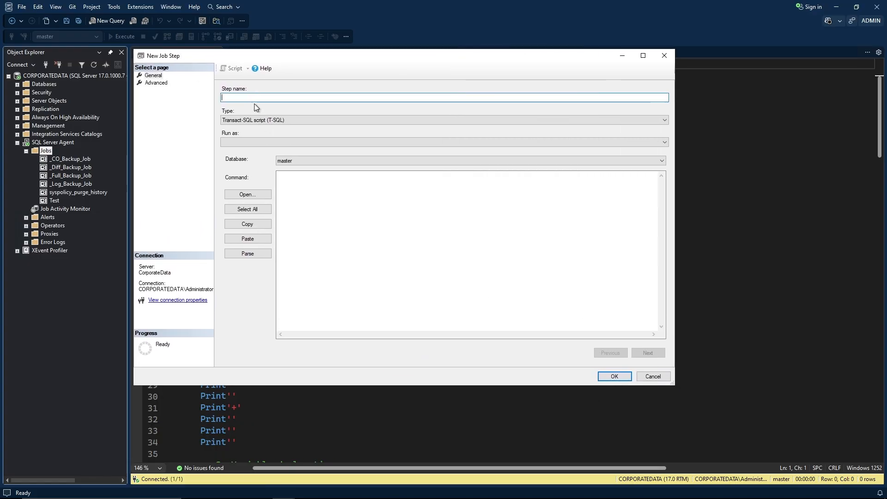
{"action": "type", "text": "Scrip"}
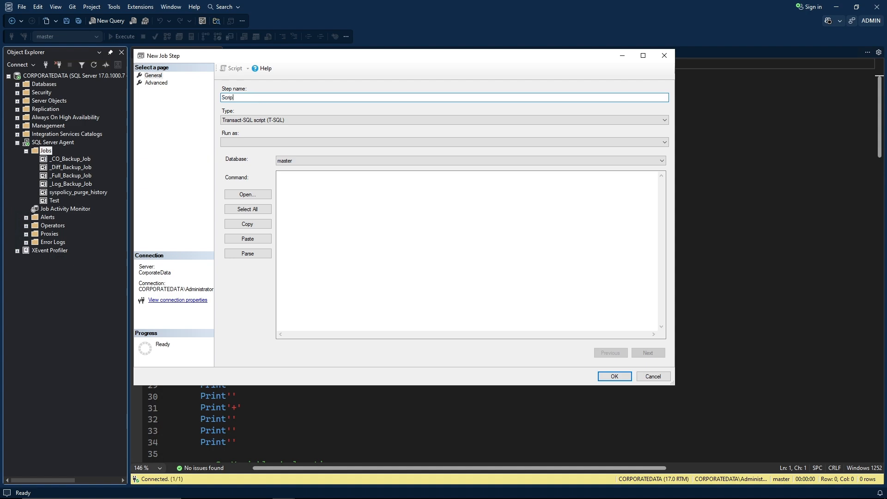
{"action": "type", "text": "t"}
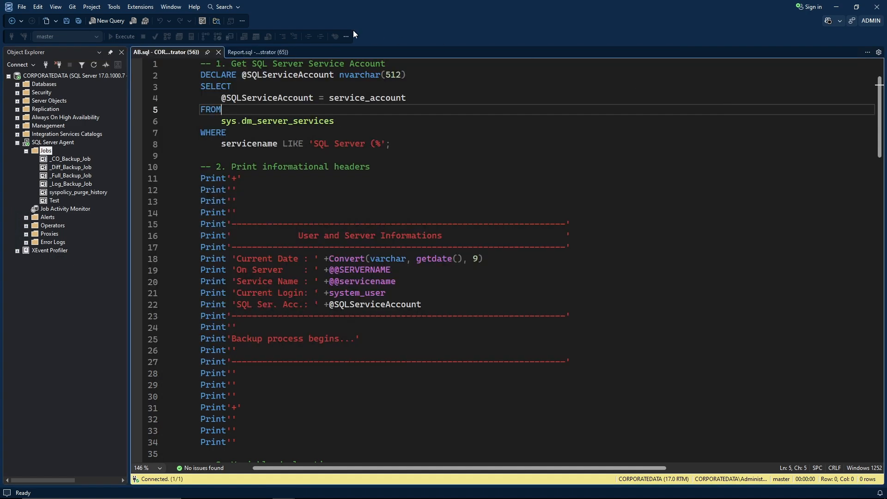
{"action": "left_click", "coordinate": [257, 51]}
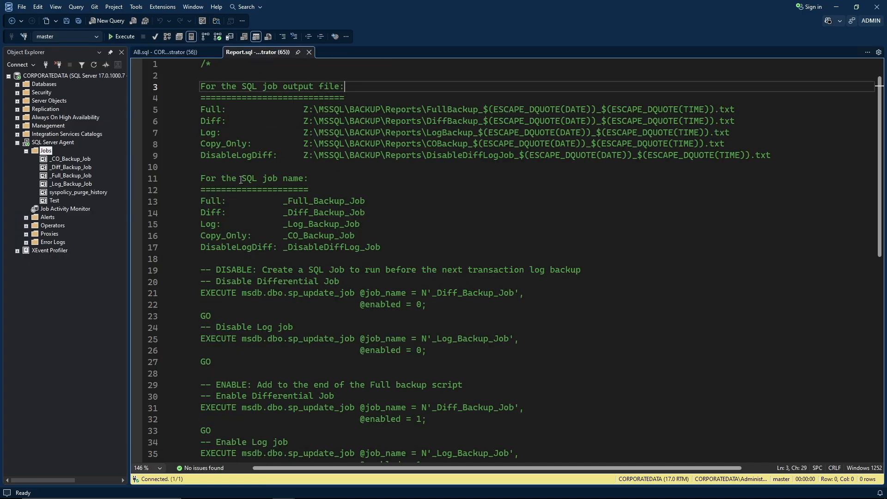
Paste the disable-jobs commands from Report.sql lines 19–27 into the step's Command box.
{"action": "scroll", "coordinate": [244, 205], "scroll_direction": "down", "scroll_amount": 3}
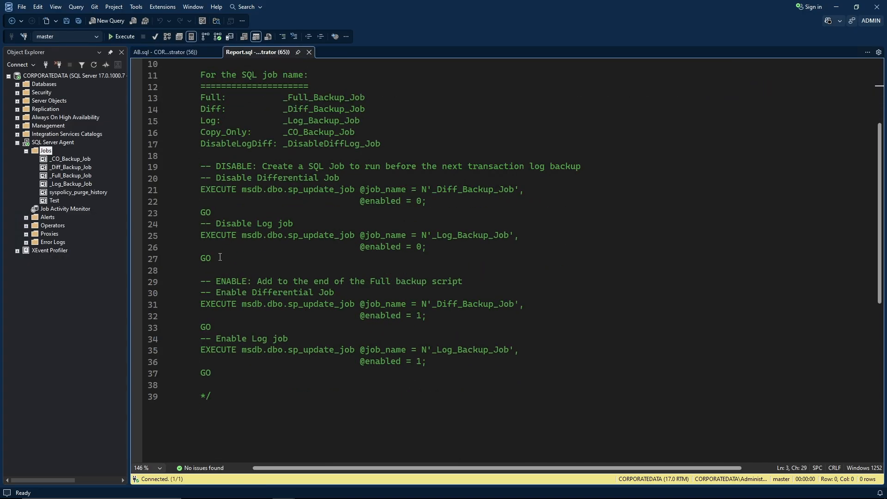
{"action": "left_click_drag", "start_coordinate": [220, 257], "coordinate": [194, 169]}
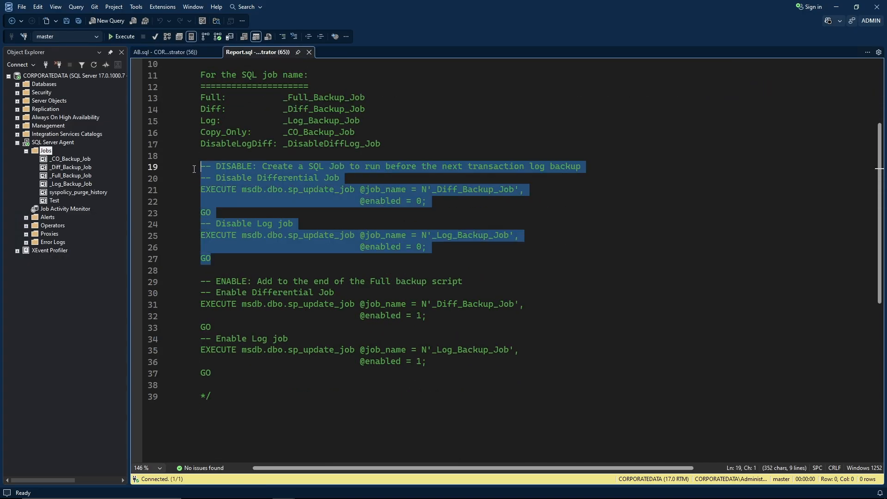
{"action": "right_click", "coordinate": [229, 173]}
{"action": "left_click", "coordinate": [249, 191]}
{"action": "key", "text": "alt+Tab"}
{"action": "left_click", "coordinate": [321, 202]}
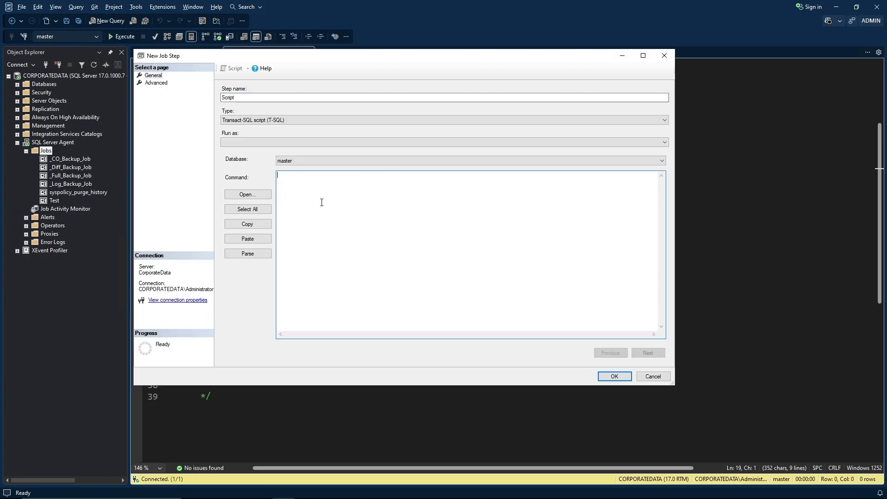
{"action": "key", "text": "ctrl+v"}
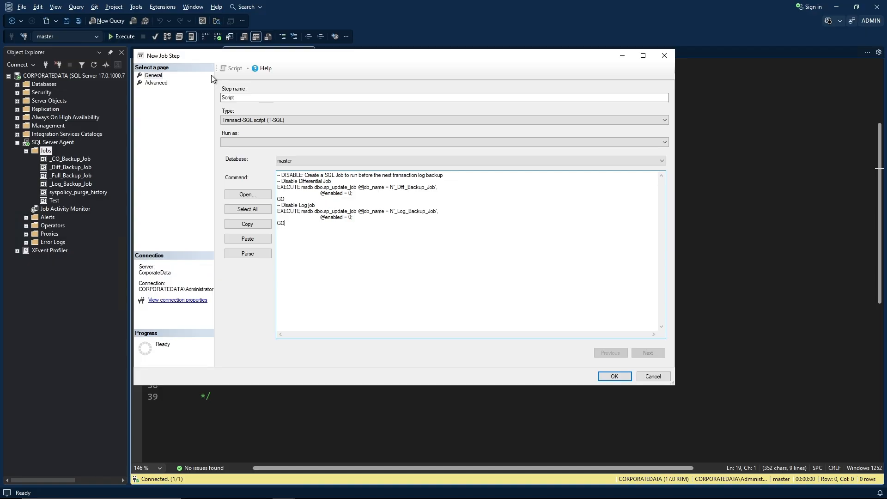
Set the step's output file to the line-9 DisableDiffLogJob report path and save the step.
{"action": "left_click", "coordinate": [156, 82]}
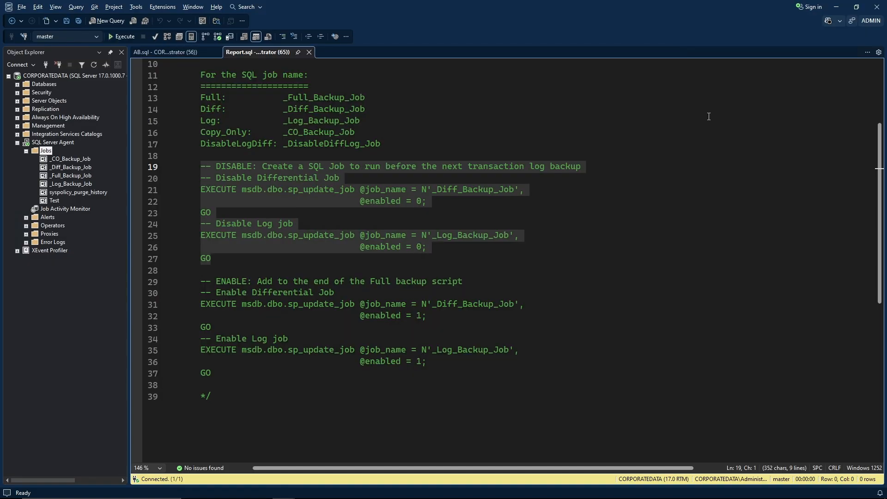
{"action": "left_click", "coordinate": [297, 124]}
{"action": "scroll", "coordinate": [297, 128], "scroll_direction": "up", "scroll_amount": 3}
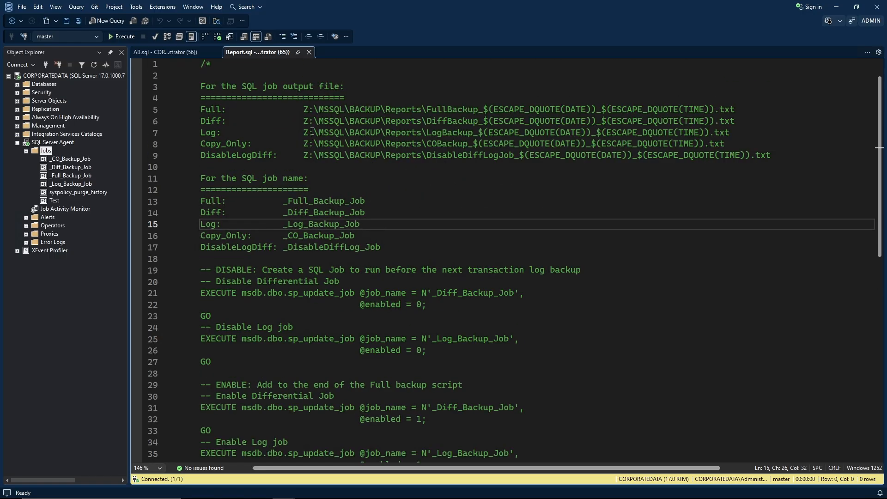
{"action": "left_click", "coordinate": [305, 154]}
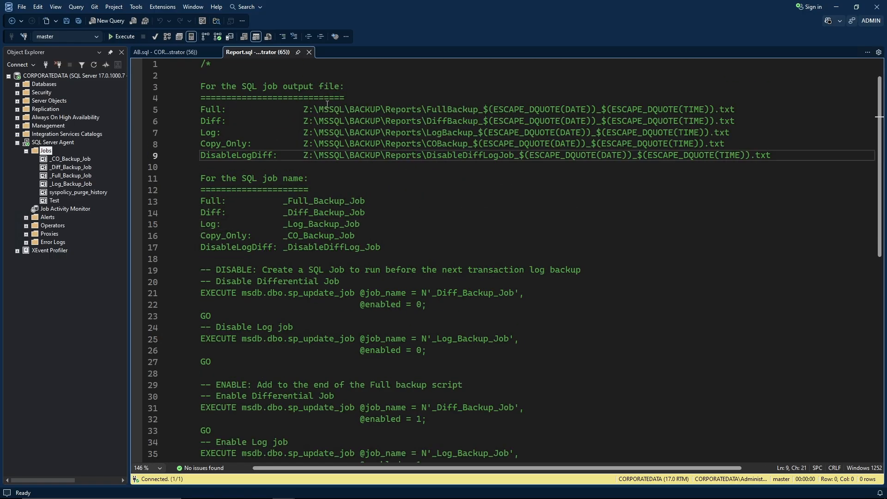
{"action": "key", "text": "shift+End"}
{"action": "key", "text": "Escape"}
{"action": "key", "text": "alt+Tab"}
{"action": "left_click", "coordinate": [322, 169]}
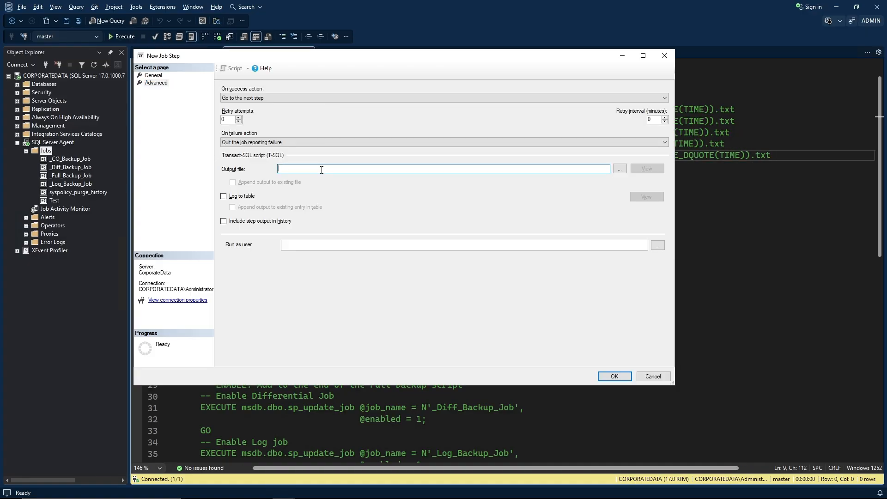
{"action": "key", "text": "ctrl+v"}
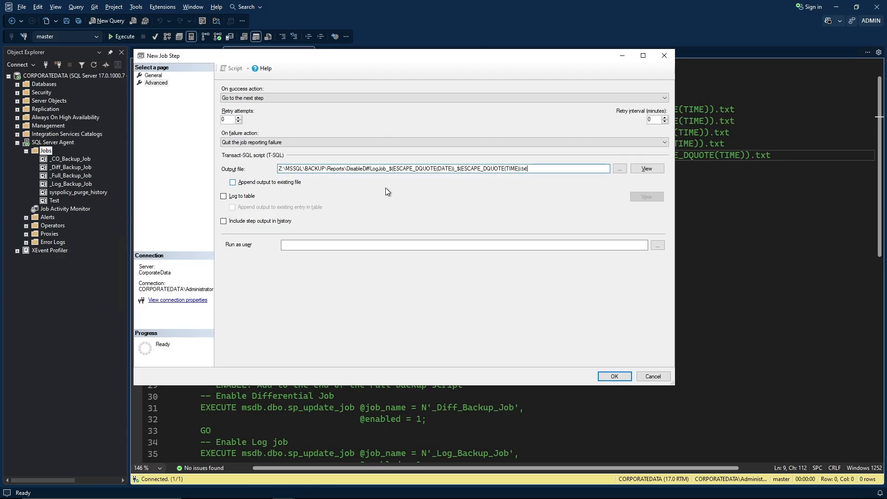
{"action": "left_click", "coordinate": [606, 377]}
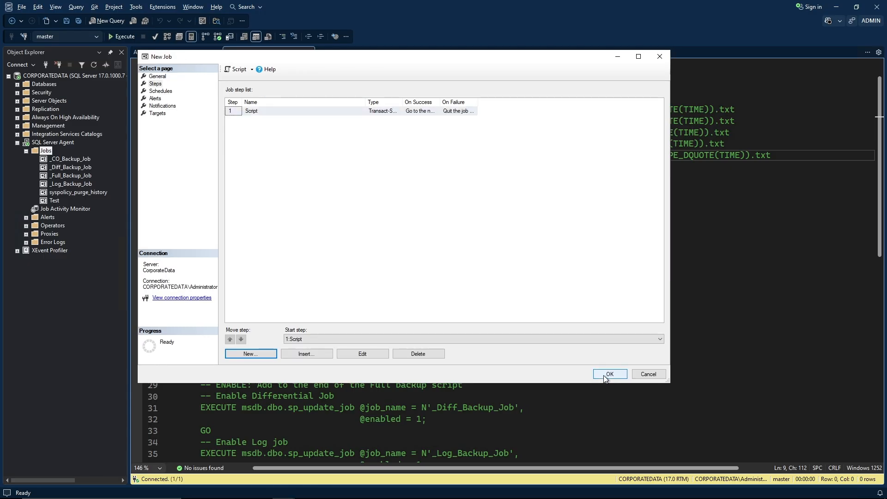
{"action": "left_click", "coordinate": [166, 91]}
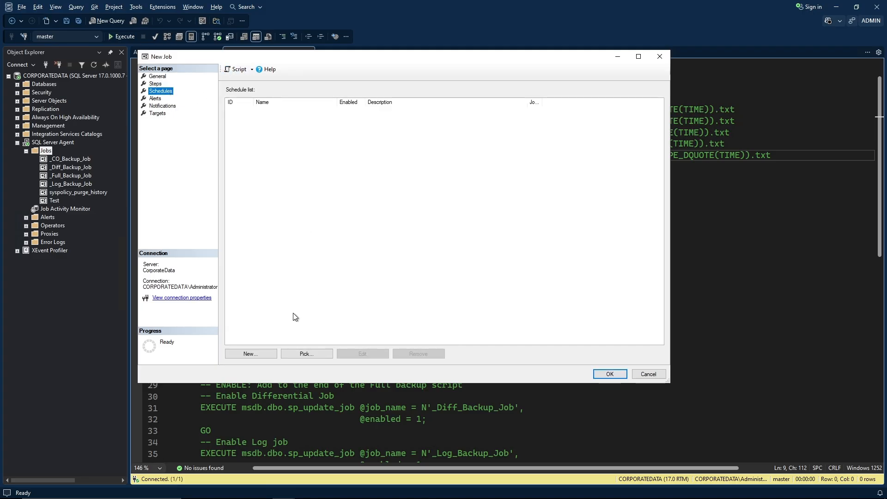
{"action": "left_click", "coordinate": [262, 353]}
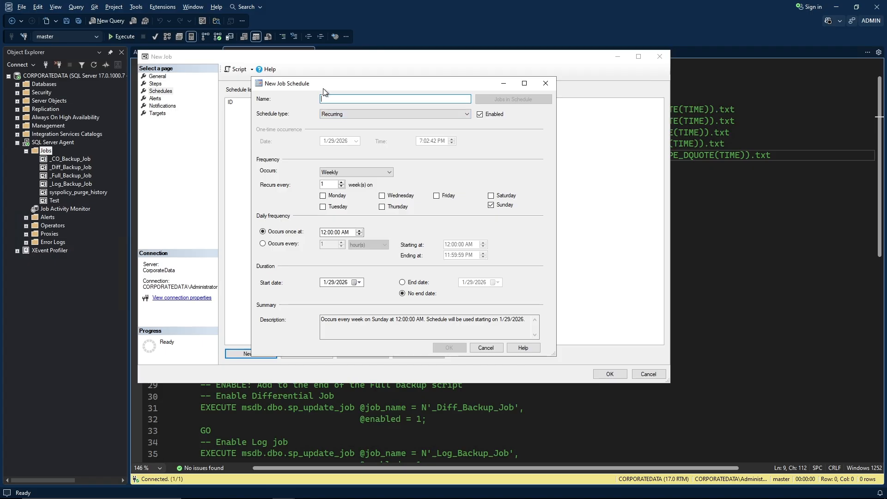
Save a schedule named 'Disable Diff Log Backups' running at 2:58 PM from 2/1/2026.
{"action": "left_click_drag", "start_coordinate": [323, 89], "coordinate": [210, 61]}
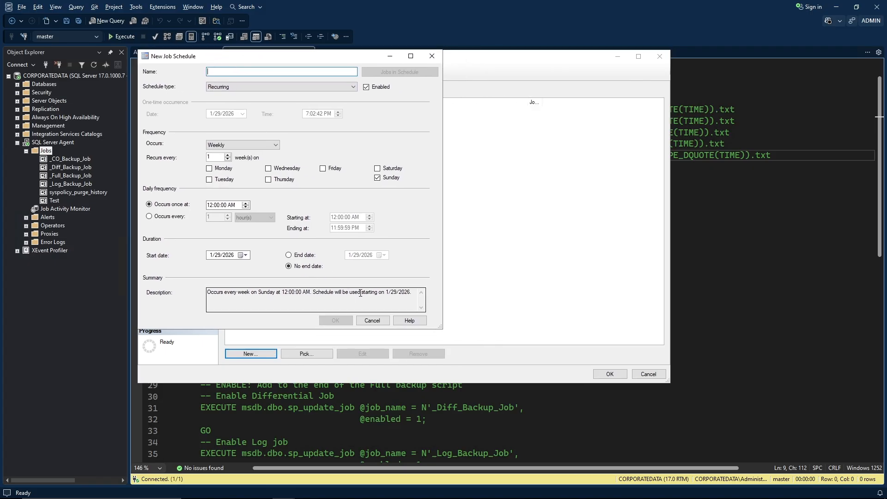
{"action": "left_click_drag", "start_coordinate": [439, 327], "coordinate": [666, 383]}
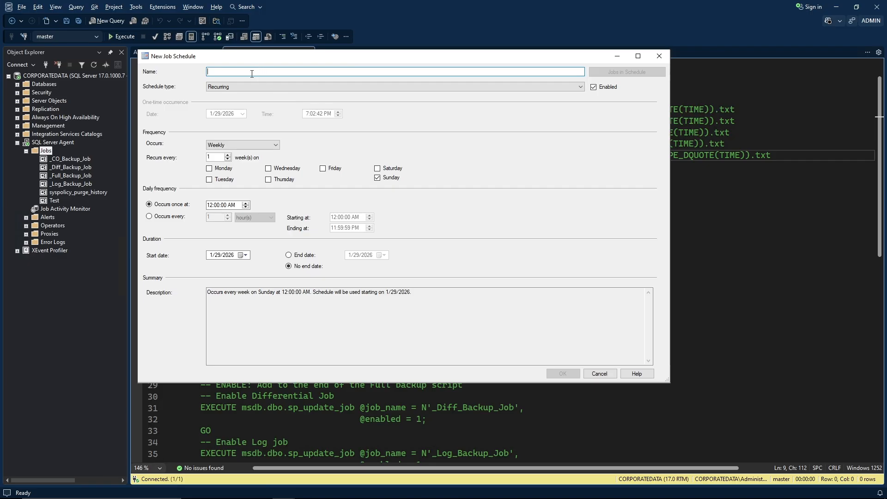
{"action": "type", "text": "Disable Diff Log Backups"}
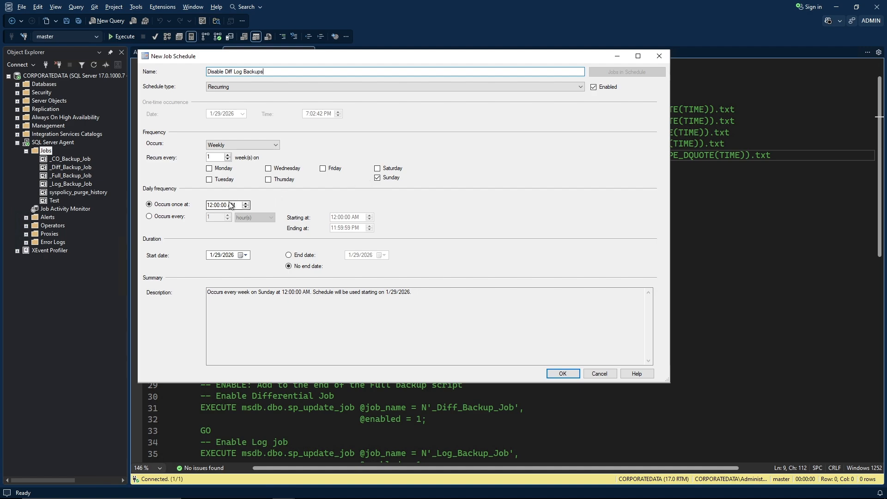
{"action": "left_click", "coordinate": [213, 207]}
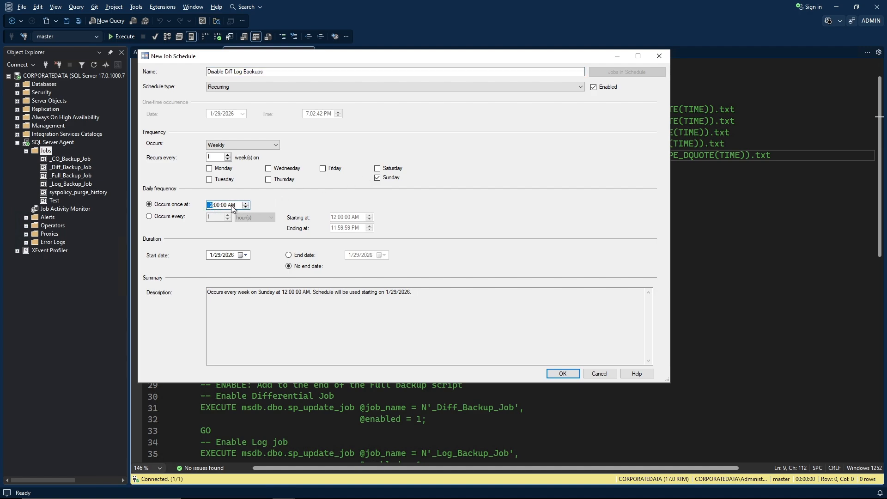
{"action": "type", "text": "2:"}
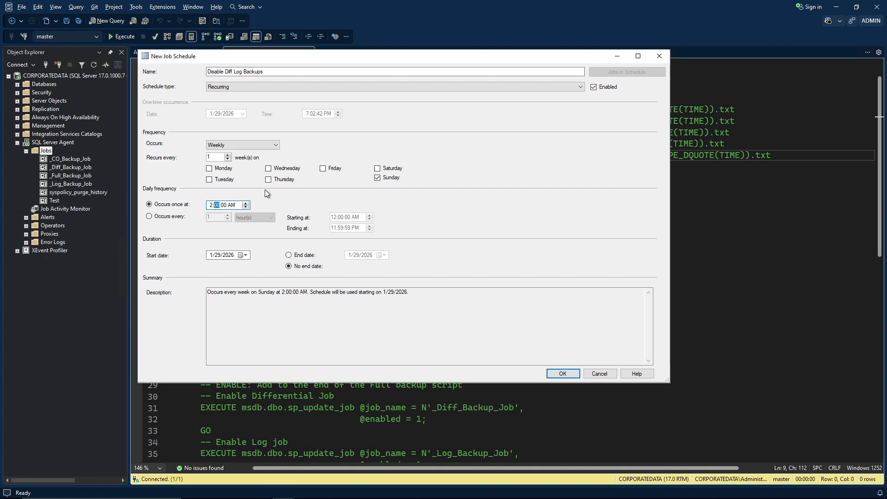
{"action": "type", "text": "58"}
{"action": "key", "text": "Tab"}
{"action": "left_click", "coordinate": [232, 206]}
{"action": "left_click", "coordinate": [245, 255]}
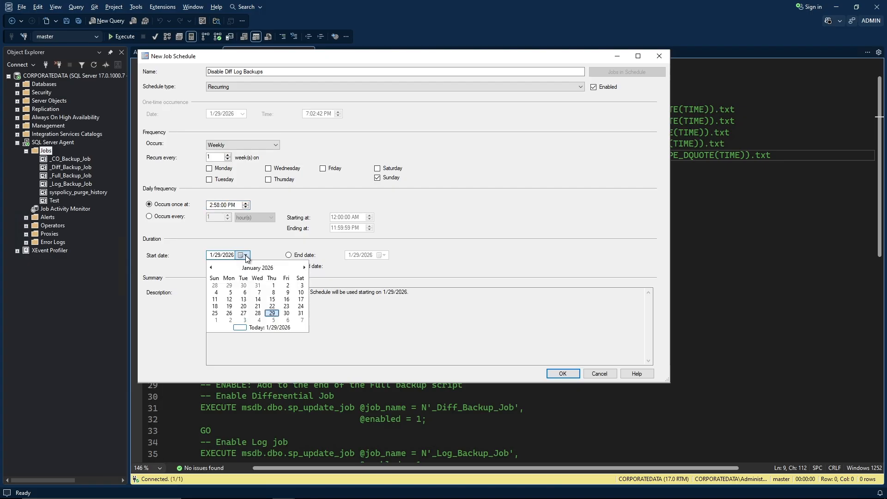
{"action": "left_click", "coordinate": [216, 320]}
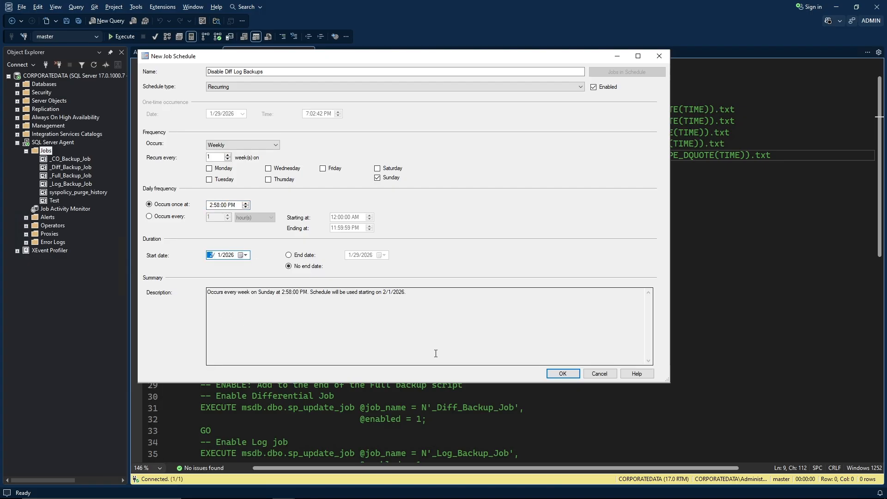
{"action": "left_click", "coordinate": [557, 373]}
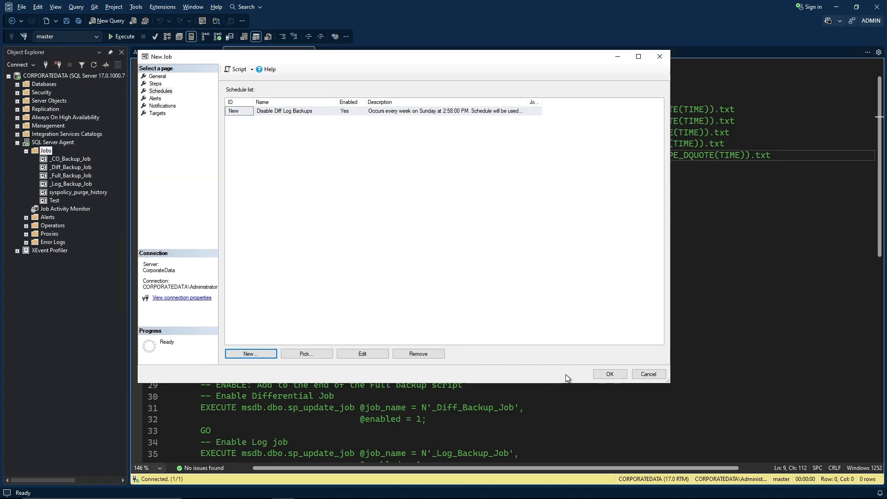
Create _DisableDiffLog_Job and copy the enable-jobs commands from Report.sql lines 29–37.
{"action": "left_click", "coordinate": [609, 374]}
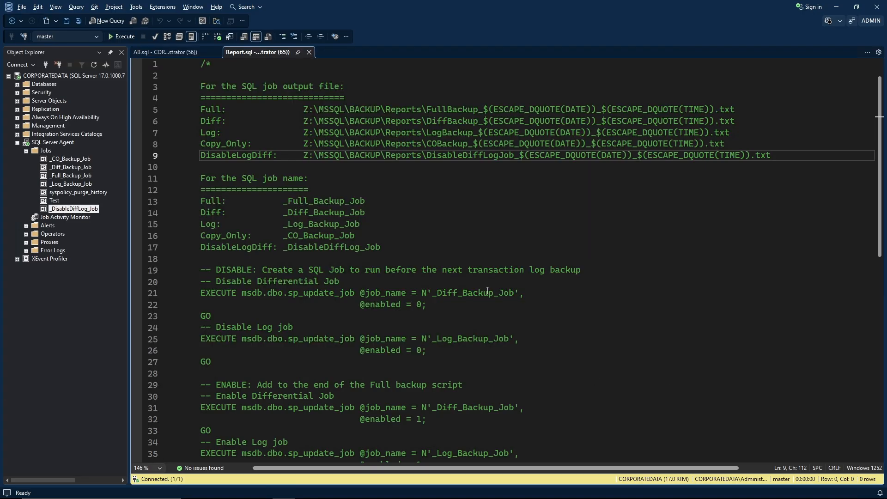
{"action": "left_click", "coordinate": [372, 226]}
{"action": "scroll", "coordinate": [365, 213], "scroll_direction": "down", "scroll_amount": 4}
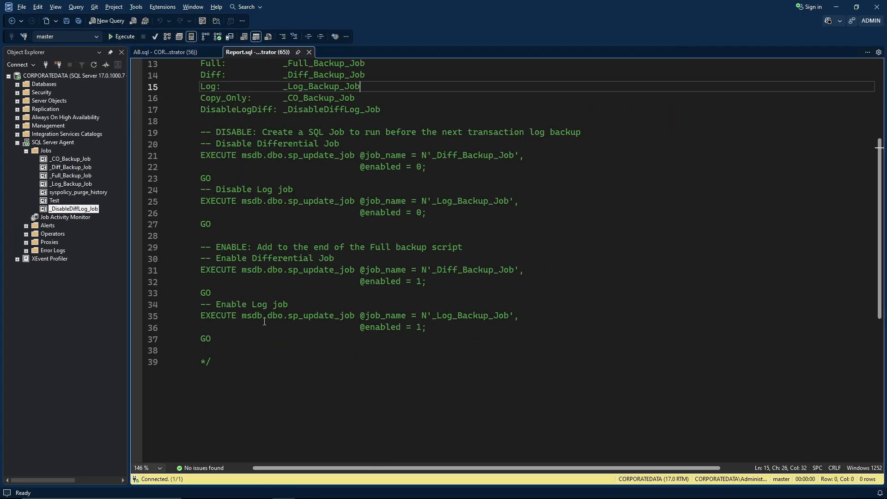
{"action": "left_click_drag", "start_coordinate": [224, 339], "coordinate": [198, 245]}
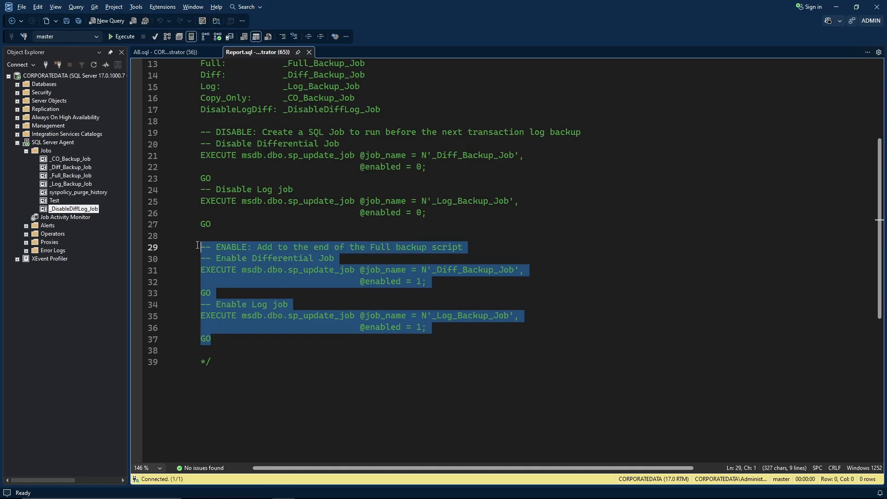
{"action": "right_click", "coordinate": [259, 262]}
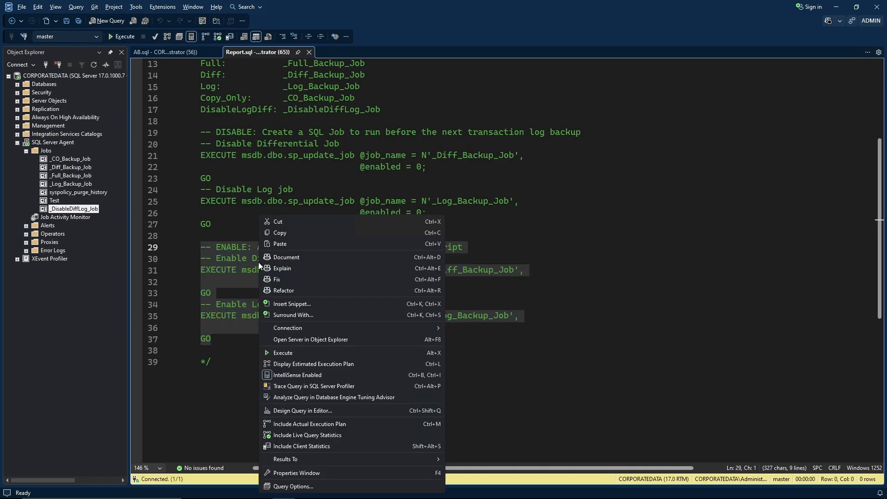
{"action": "left_click", "coordinate": [287, 233]}
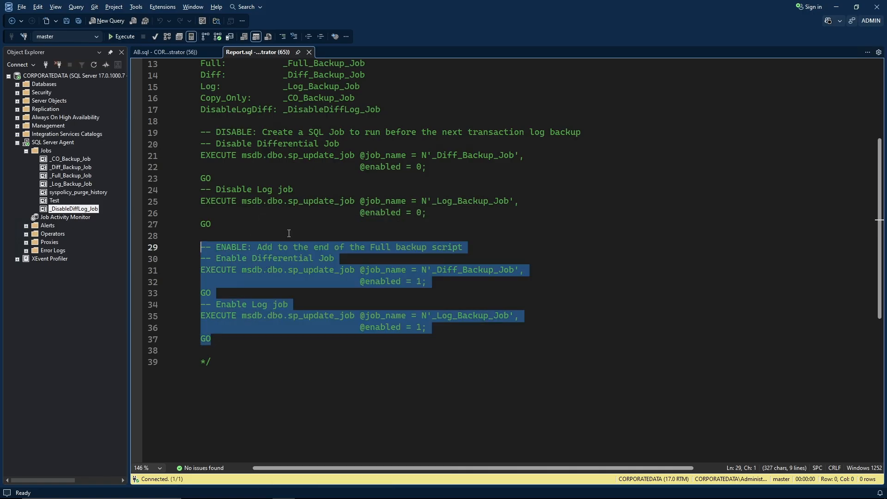
Open the Script step of _Full_Backup_Job for editing from its Properties.
{"action": "left_click", "coordinate": [77, 176]}
{"action": "right_click", "coordinate": [78, 176]}
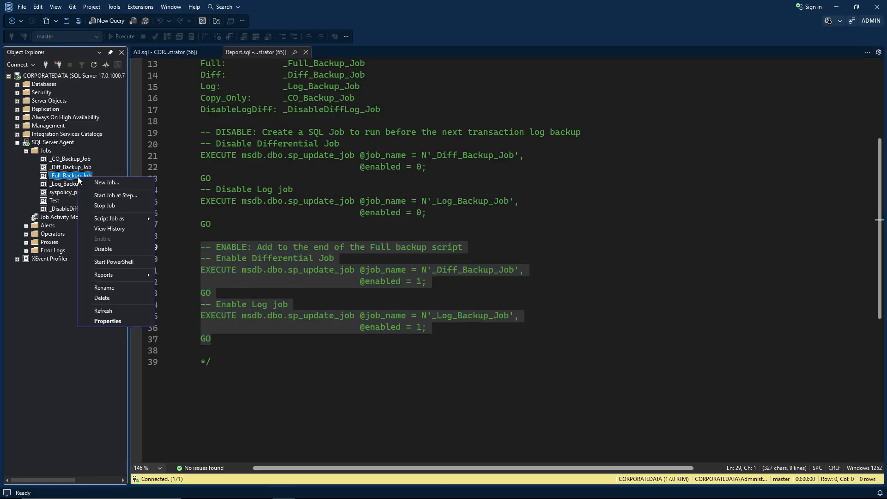
{"action": "left_click", "coordinate": [117, 322]}
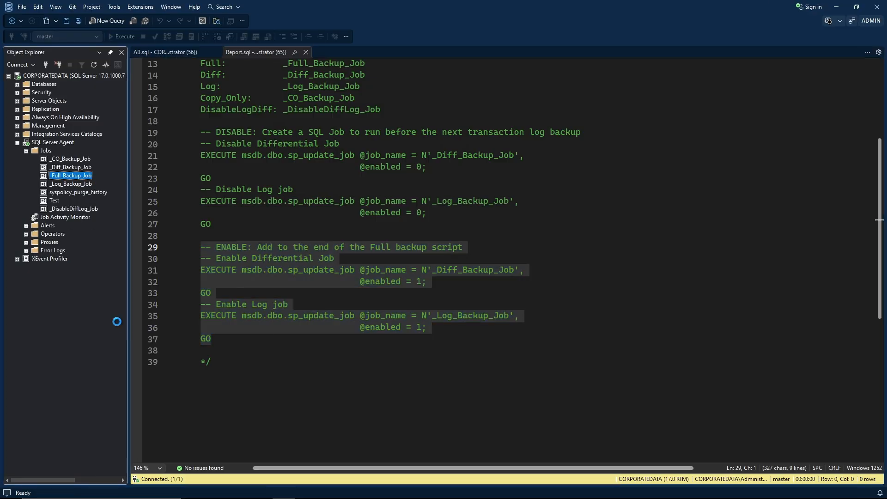
{"action": "left_click_drag", "start_coordinate": [336, 109], "coordinate": [201, 58]}
{"action": "left_click_drag", "start_coordinate": [469, 346], "coordinate": [713, 398]}
{"action": "left_click", "coordinate": [162, 78]}
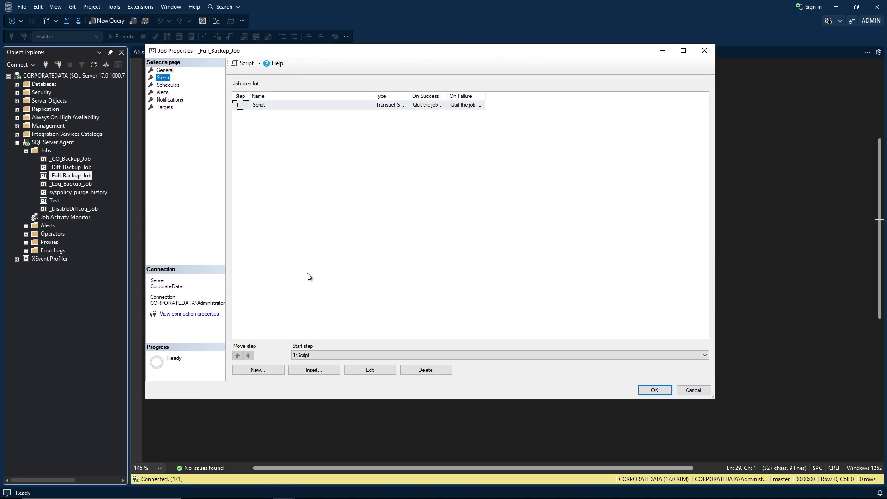
{"action": "left_click", "coordinate": [273, 105]}
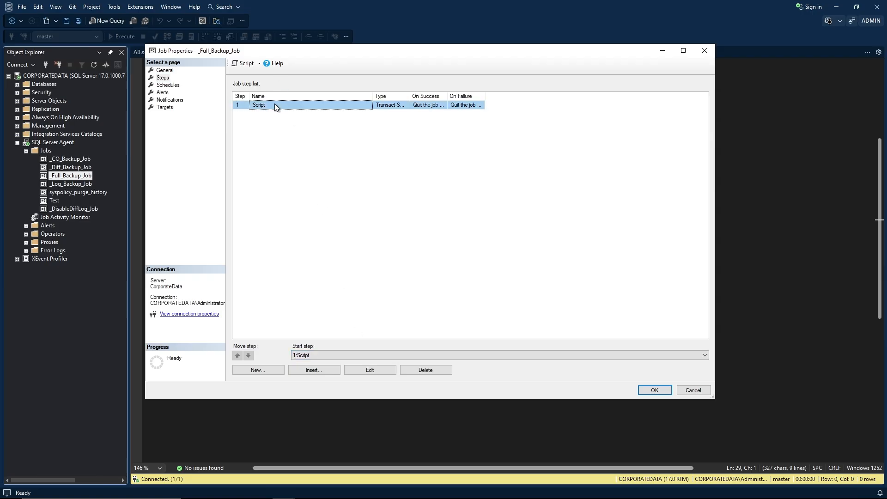
{"action": "left_click", "coordinate": [386, 371]}
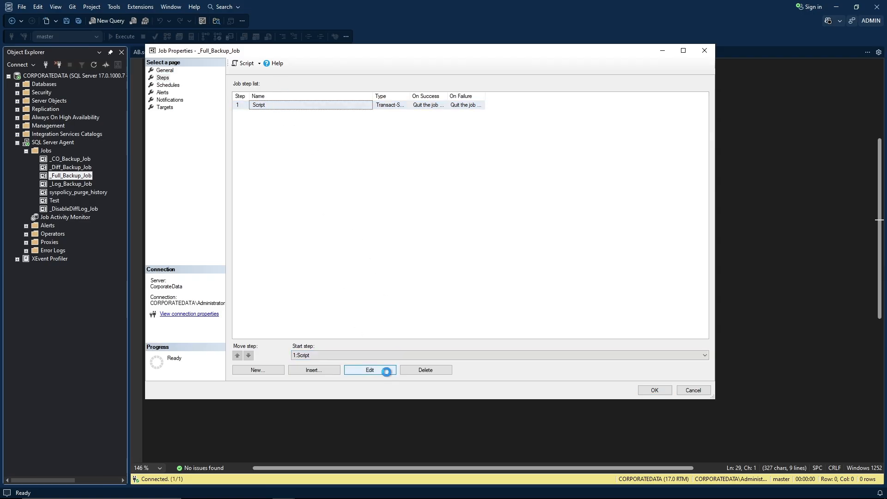
Append the block re-enabling _Diff_Backup_Job and _Log_Backup_Job to the script and save the job.
{"action": "left_click_drag", "start_coordinate": [395, 104], "coordinate": [232, 30]}
{"action": "left_click_drag", "start_coordinate": [441, 325], "coordinate": [740, 420]}
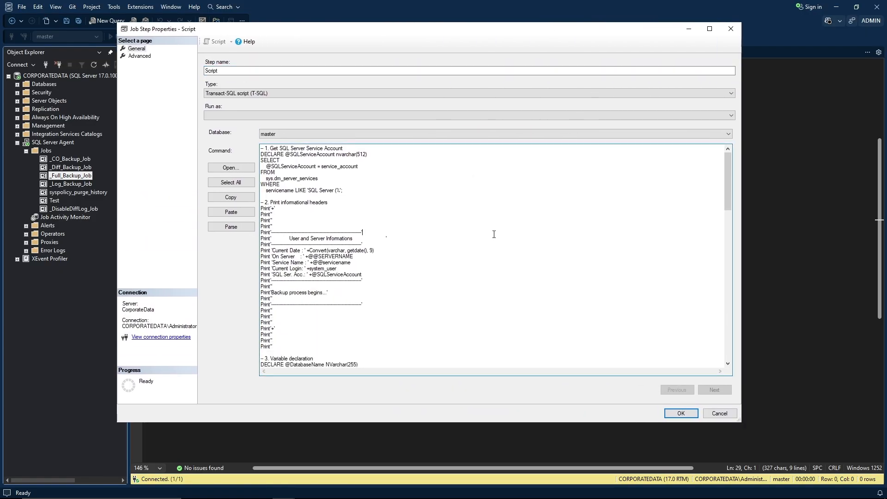
{"action": "key", "text": "ctrl+End"}
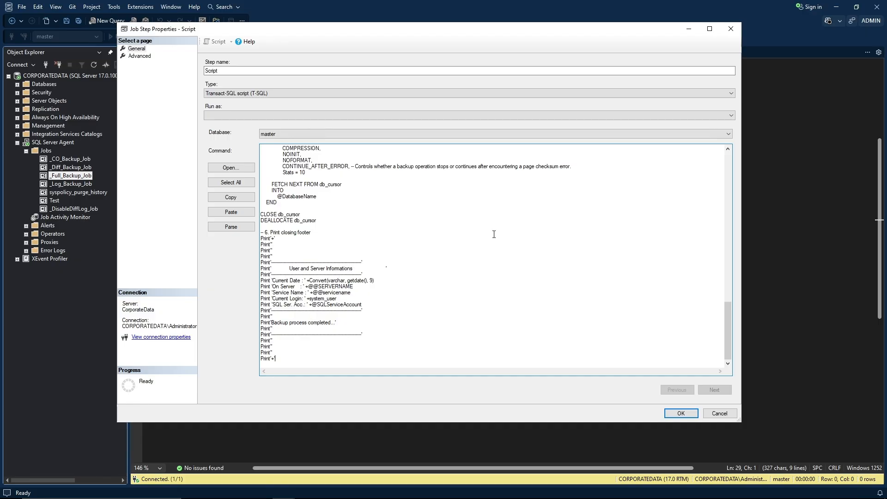
{"action": "key", "text": "Return"}
{"action": "key", "text": "ctrl+v"}
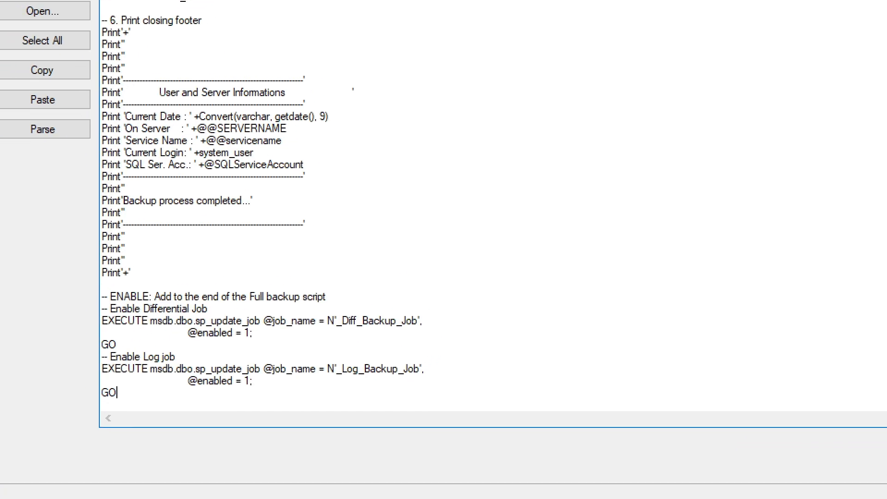
{"action": "mouse_move", "coordinate": [76, 286]}
{"action": "left_mouse_down"}
{"action": "mouse_move", "coordinate": [95, 332]}
{"action": "mouse_move", "coordinate": [287, 415]}
{"action": "mouse_move", "coordinate": [452, 417]}
{"action": "left_mouse_up"}
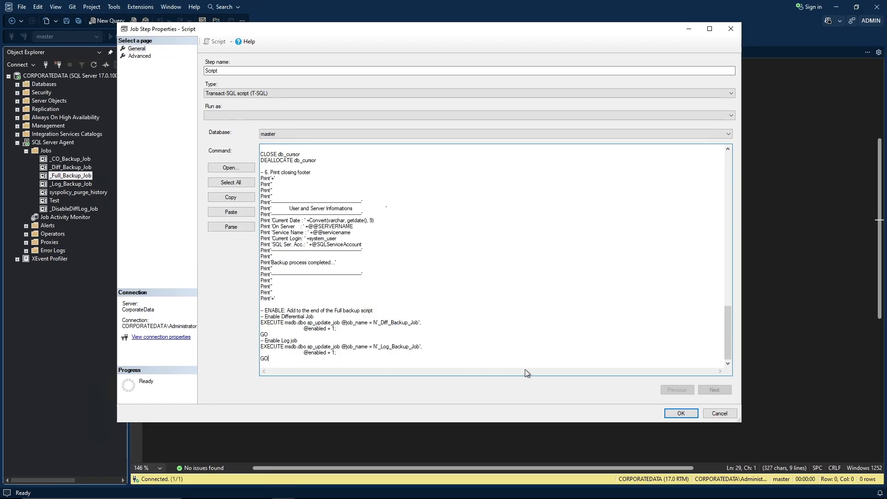
{"action": "left_click", "coordinate": [670, 415]}
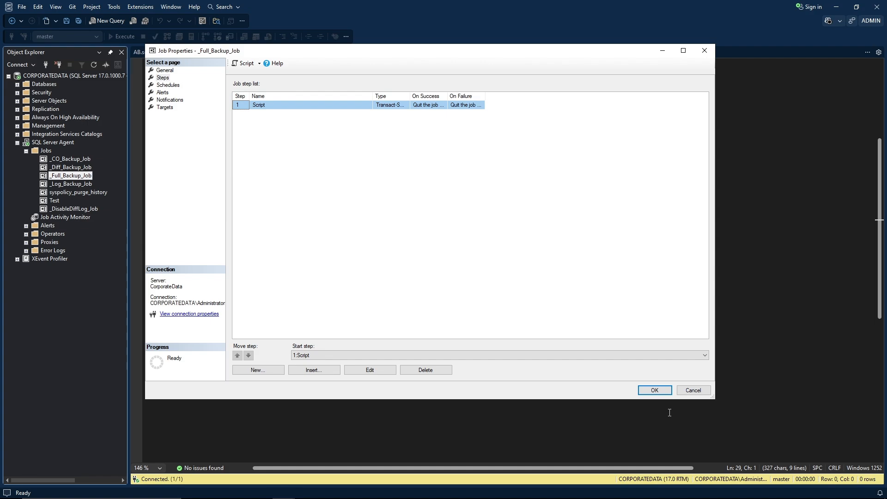
{"action": "left_click", "coordinate": [652, 390]}
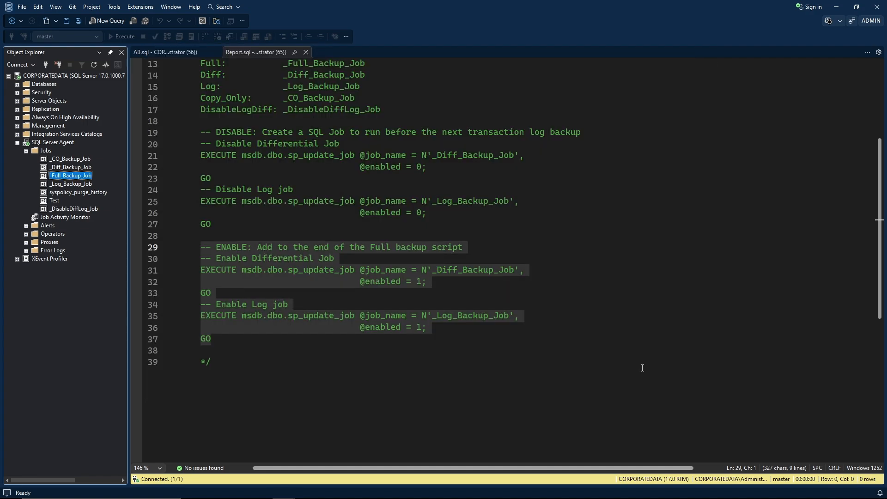
Open the Job Activity Monitor, widened to reveal the Next Run and Scheduled columns.
{"action": "left_click", "coordinate": [568, 209]}
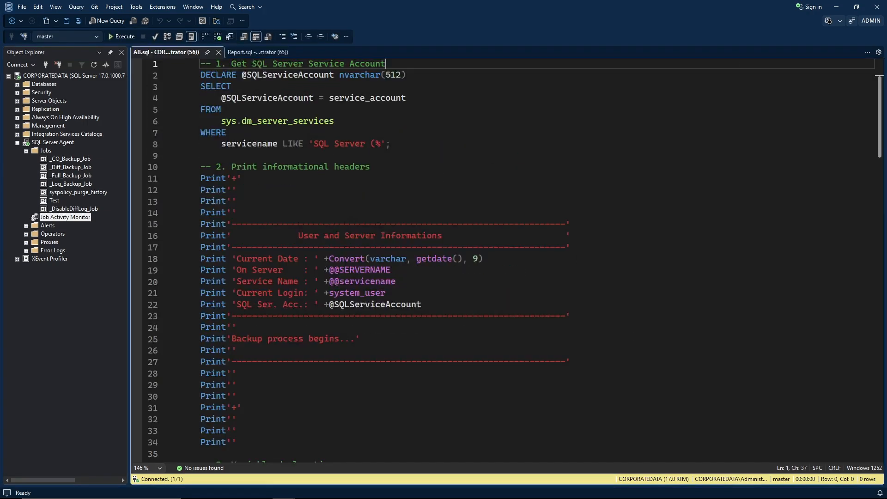
{"action": "left_click", "coordinate": [485, 159]}
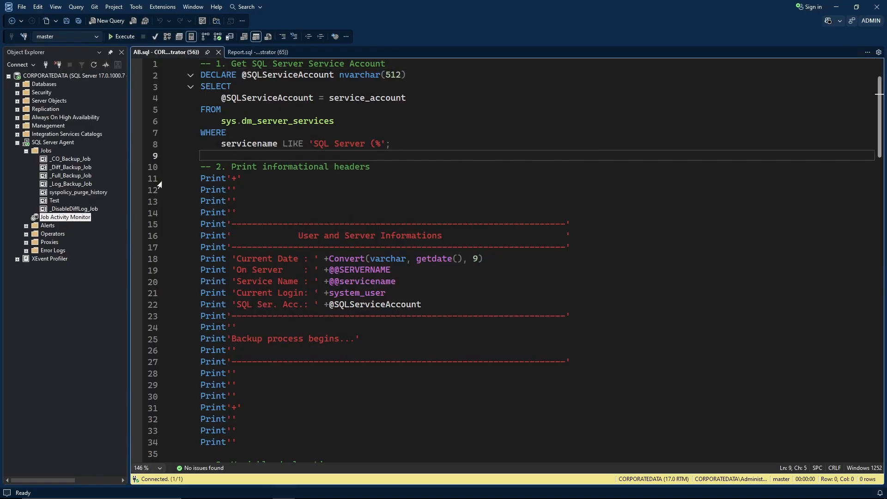
{"action": "double_click", "coordinate": [76, 217]}
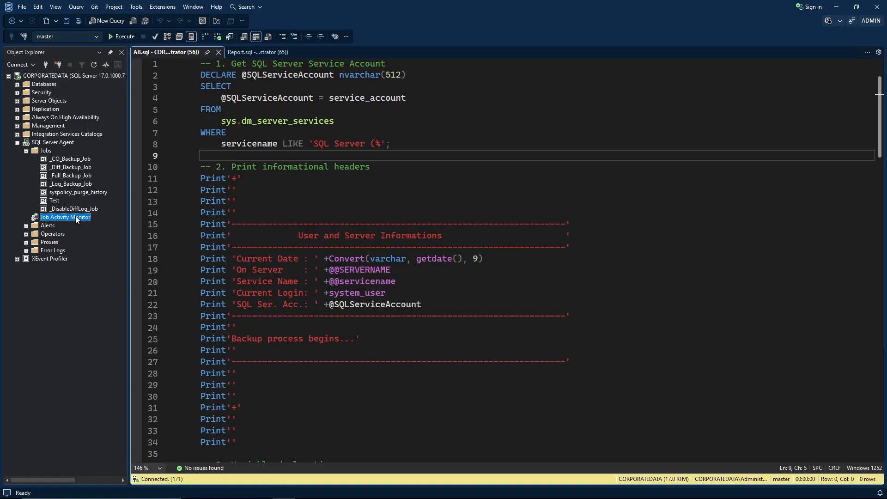
{"action": "left_click_drag", "start_coordinate": [400, 111], "coordinate": [273, 72]}
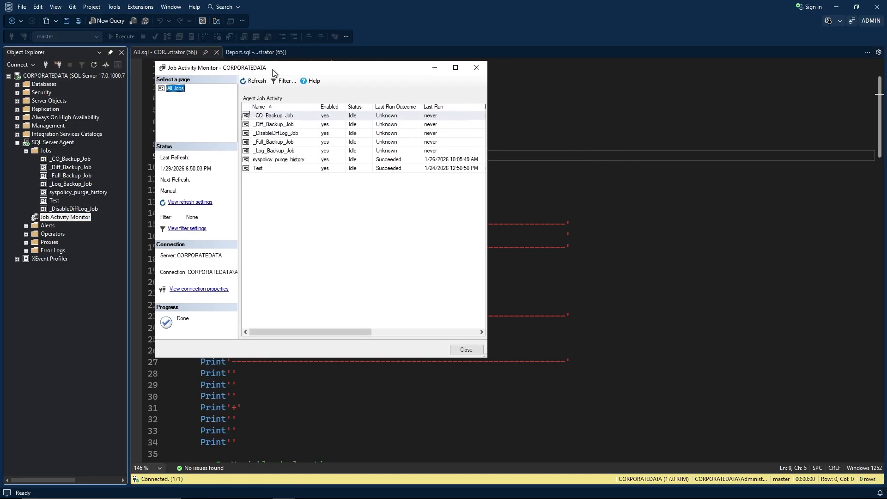
{"action": "left_click_drag", "start_coordinate": [481, 359], "coordinate": [818, 359]}
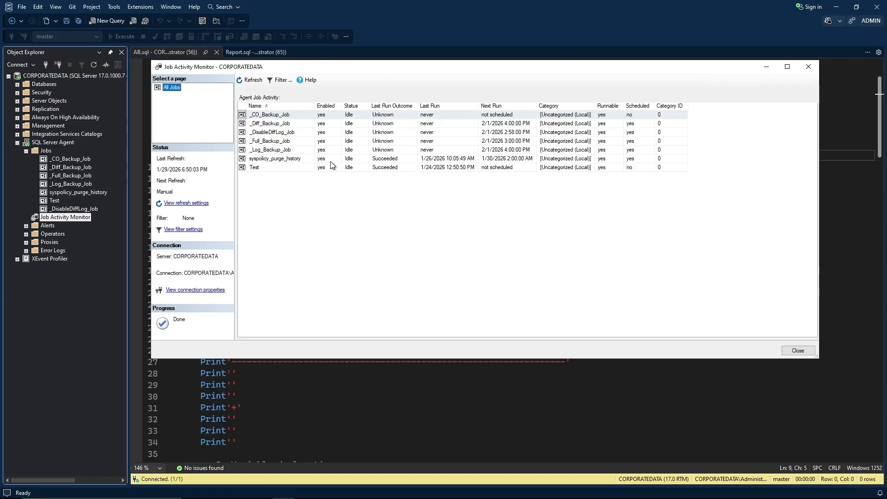
Review each backup job's status and next scheduled run, then switch to File Explorer.
{"action": "left_click", "coordinate": [392, 116]}
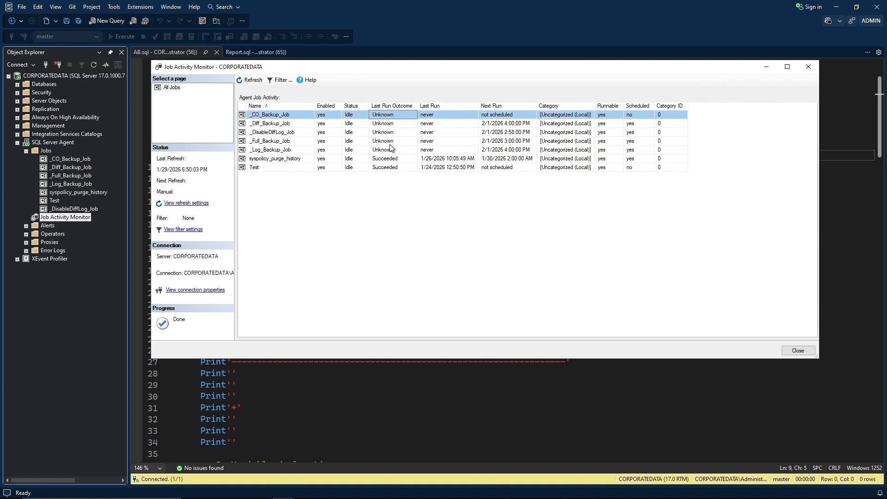
{"action": "left_click", "coordinate": [392, 149], "text": "shift"}
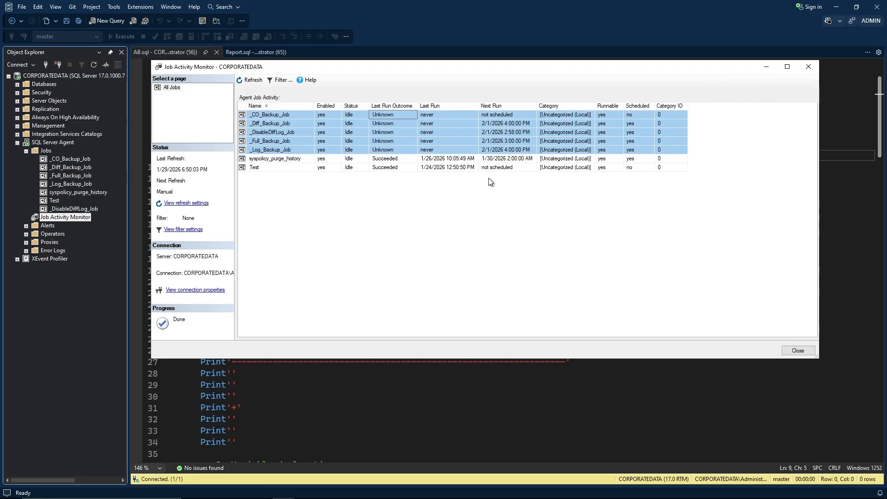
{"action": "left_click", "coordinate": [511, 166]}
{"action": "left_click", "coordinate": [510, 125]}
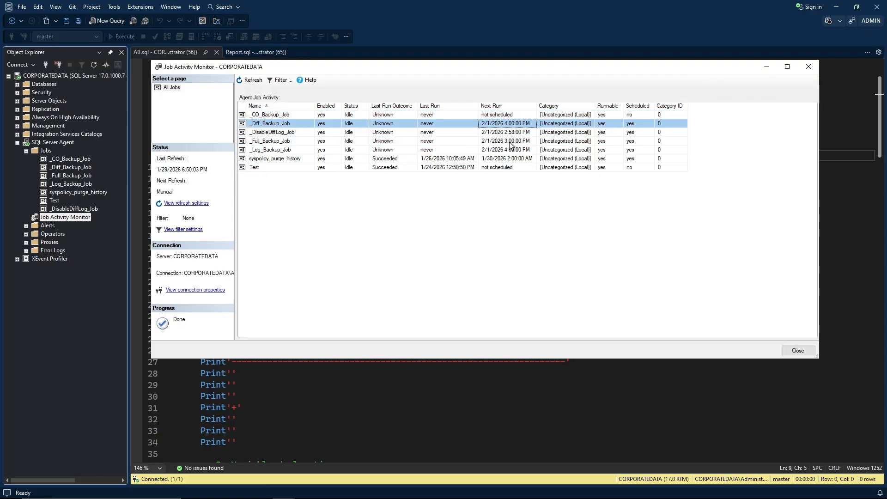
{"action": "left_click", "coordinate": [508, 150], "text": "shift"}
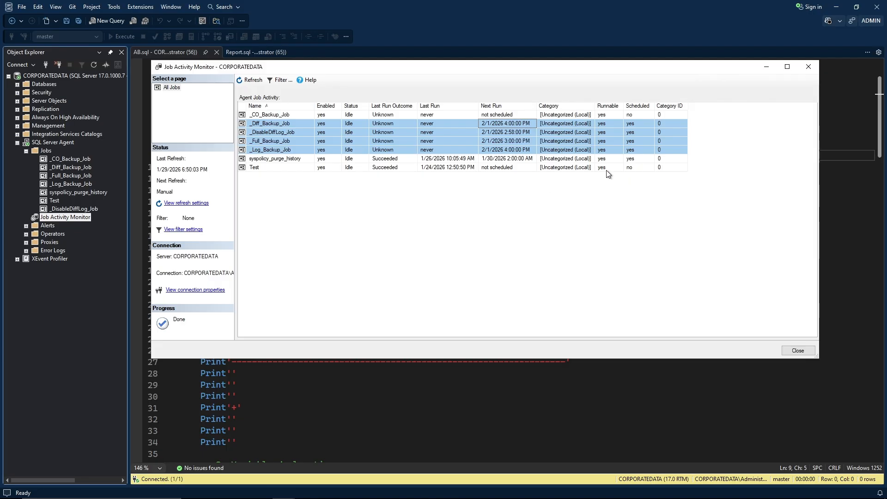
{"action": "left_click", "coordinate": [614, 123]}
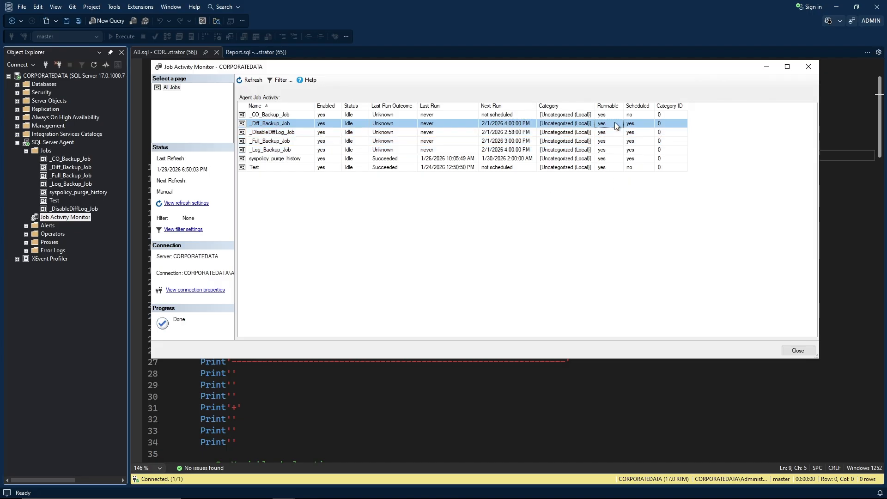
{"action": "left_click", "coordinate": [636, 158]}
{"action": "left_click", "coordinate": [640, 123]}
{"action": "left_click", "coordinate": [299, 112]}
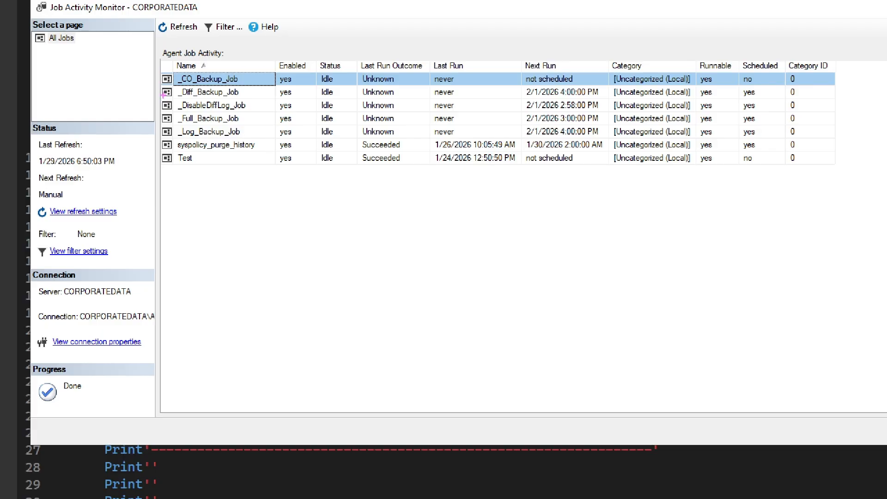
{"action": "mouse_move", "coordinate": [162, 95]}
{"action": "left_mouse_down"}
{"action": "mouse_move", "coordinate": [279, 107]}
{"action": "mouse_move", "coordinate": [647, 111]}
{"action": "mouse_move", "coordinate": [608, 111]}
{"action": "left_mouse_up"}
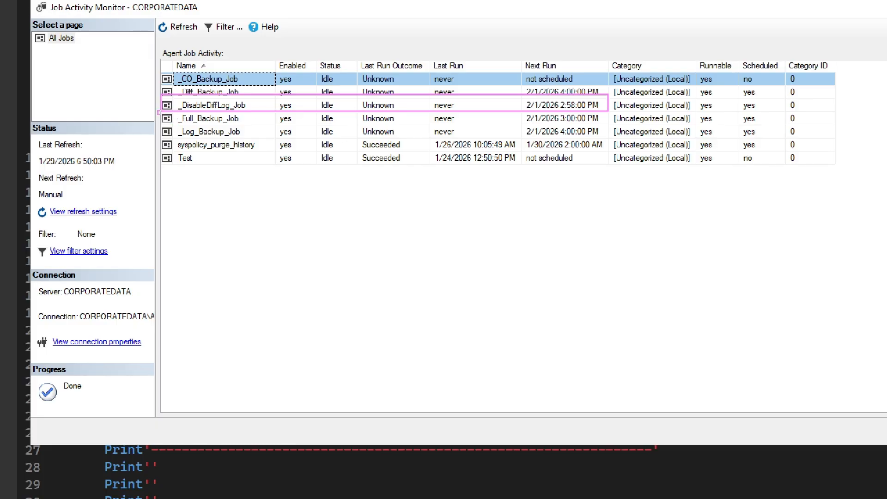
{"action": "mouse_move", "coordinate": [160, 111]}
{"action": "left_mouse_down"}
{"action": "mouse_move", "coordinate": [242, 124]}
{"action": "mouse_move", "coordinate": [610, 123]}
{"action": "left_mouse_up"}
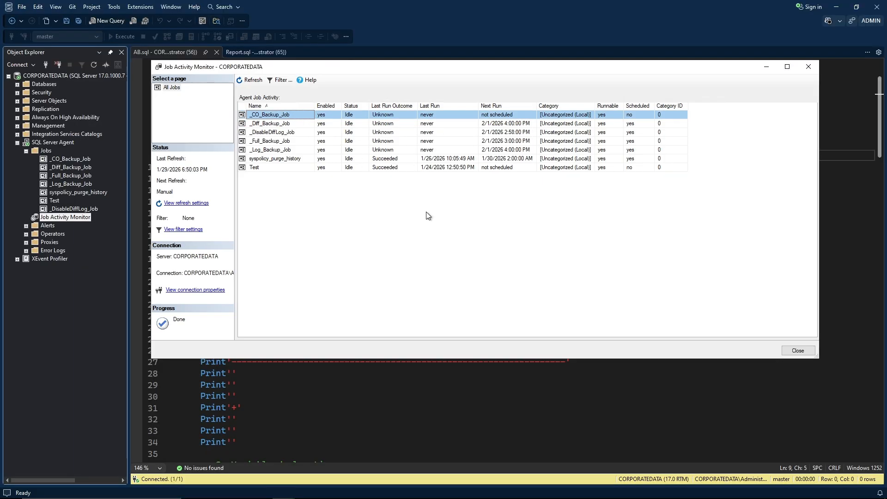
{"action": "key", "text": "alt+Tab"}
{"action": "key", "text": "alt+Tab"}
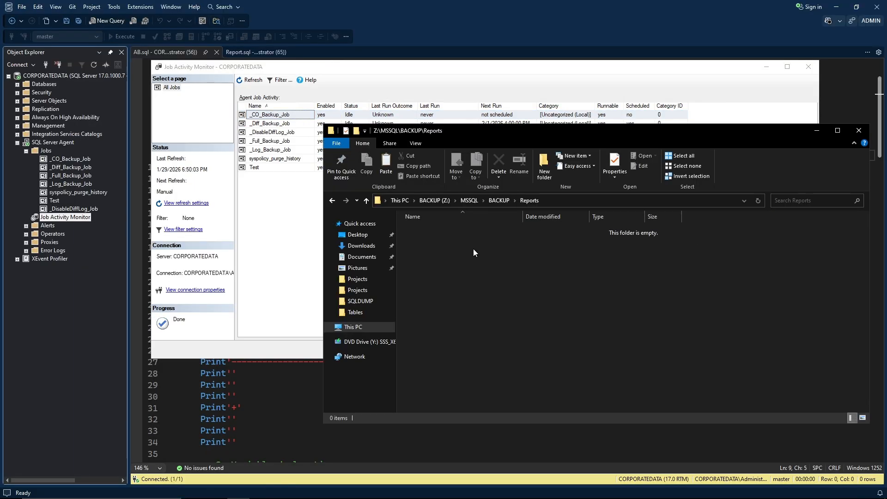
Confirm the Reports folder is empty and return to Z:\MSSQL\BACKUP.
{"action": "left_click", "coordinate": [499, 200]}
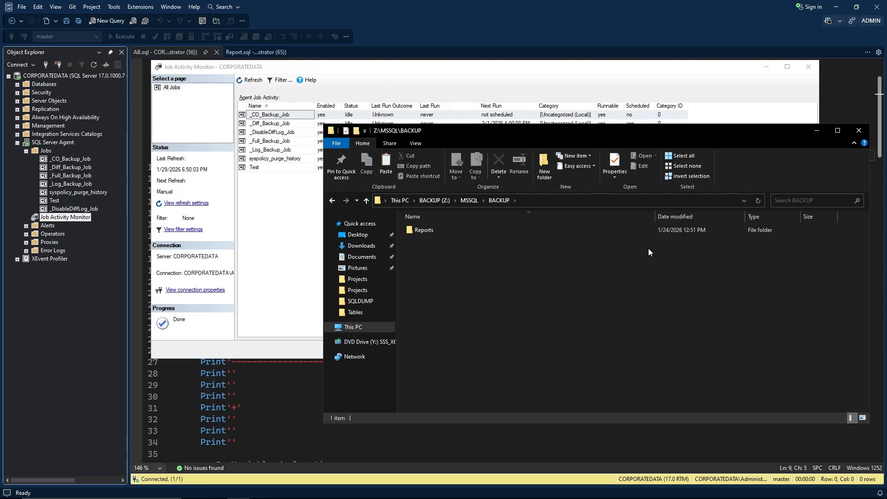
{"action": "double_click", "coordinate": [428, 230]}
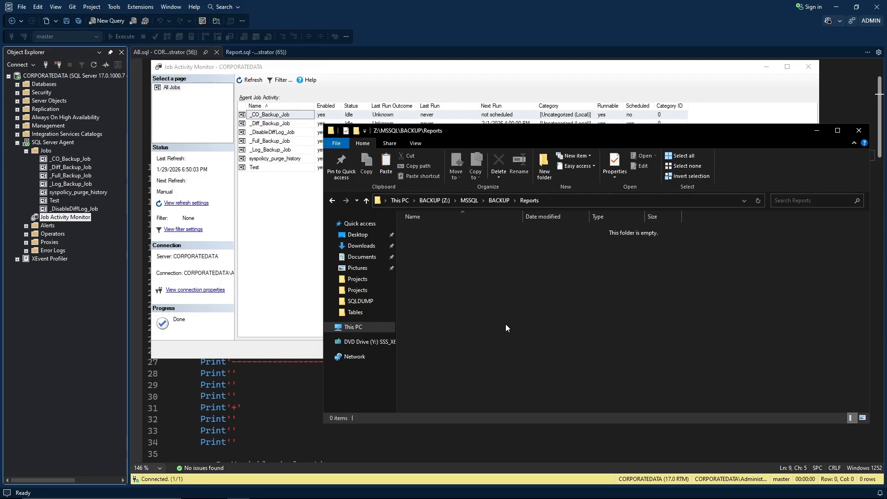
{"action": "left_click", "coordinate": [498, 201]}
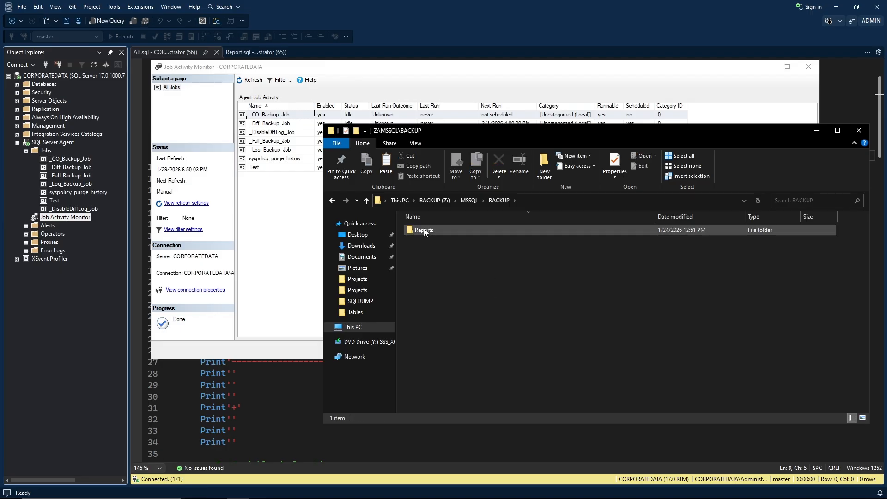
Reopen the Job Activity Monitor beside Explorer, enlarged to show next run times.
{"action": "left_click", "coordinate": [289, 220]}
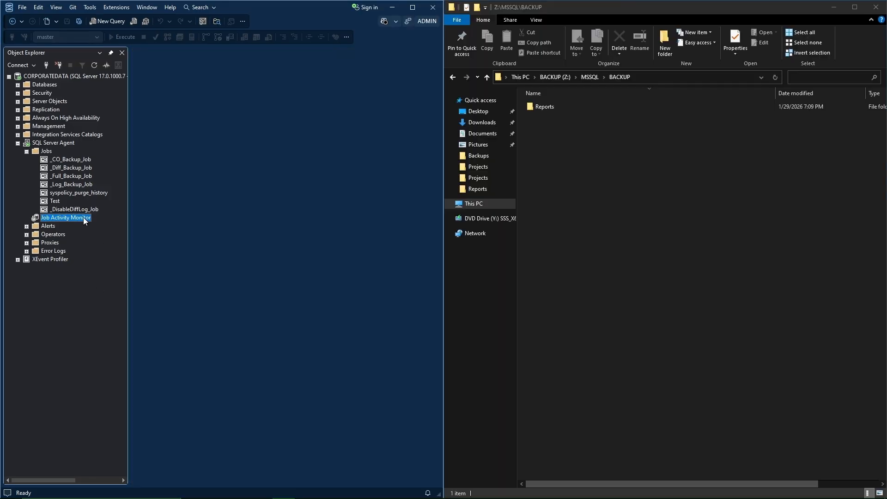
{"action": "double_click", "coordinate": [84, 220]}
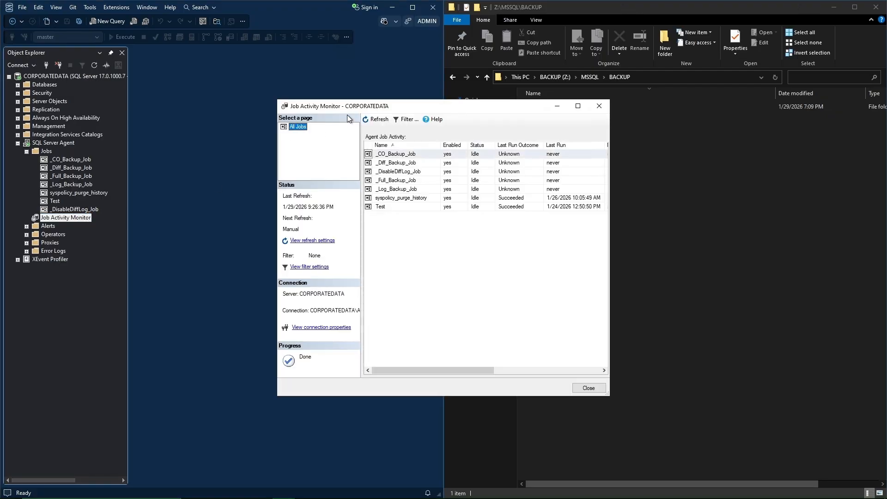
{"action": "left_click_drag", "start_coordinate": [348, 105], "coordinate": [112, 84]}
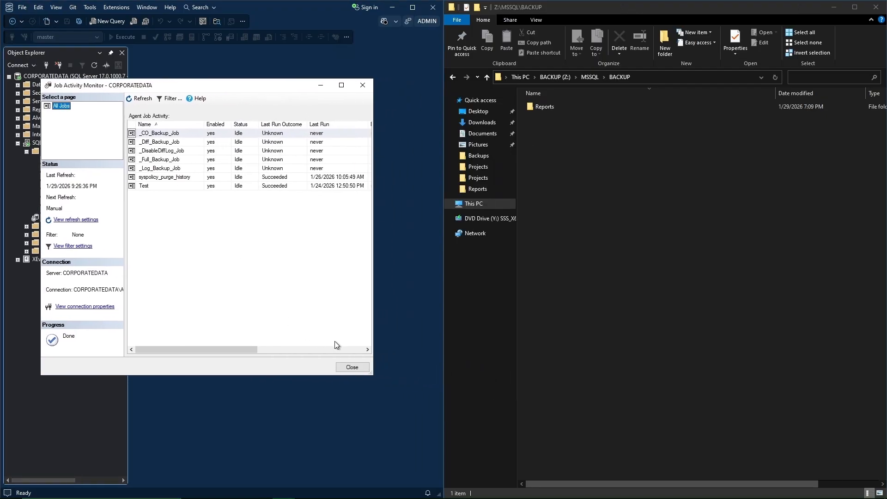
{"action": "left_click_drag", "start_coordinate": [367, 373], "coordinate": [423, 402]}
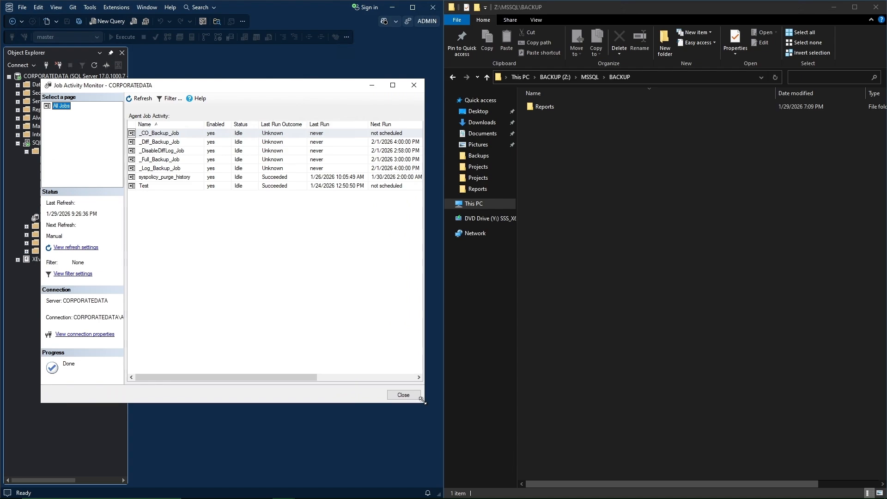
Start _DisableDiffLog_Job, check the Reports folder, and refresh to see Diff and Log jobs disabled.
{"action": "left_click", "coordinate": [159, 153]}
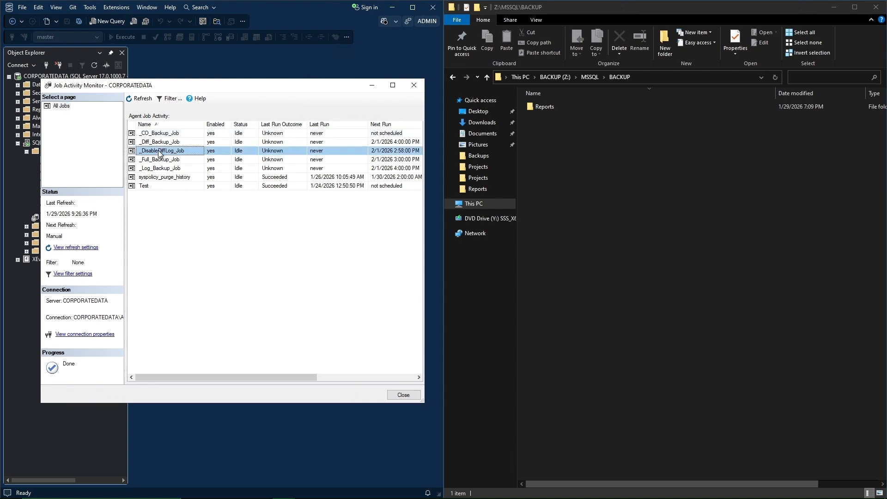
{"action": "right_click", "coordinate": [159, 152]}
{"action": "left_click", "coordinate": [179, 157]}
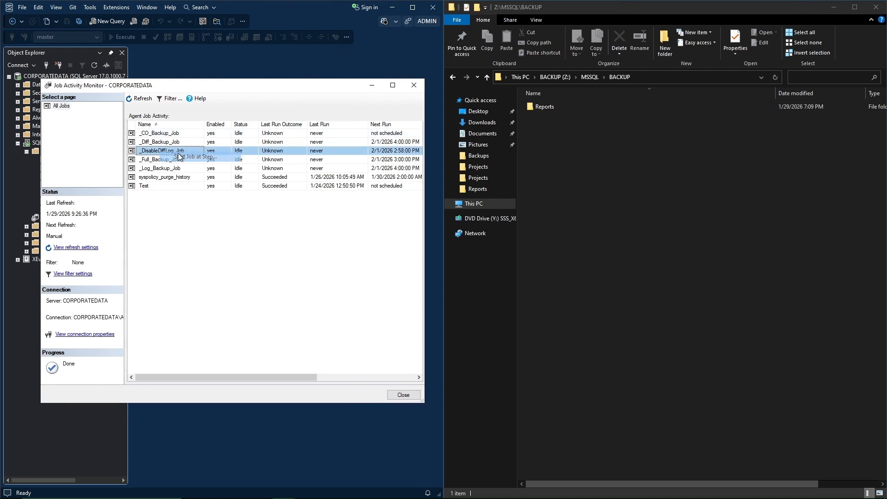
{"action": "double_click", "coordinate": [538, 106]}
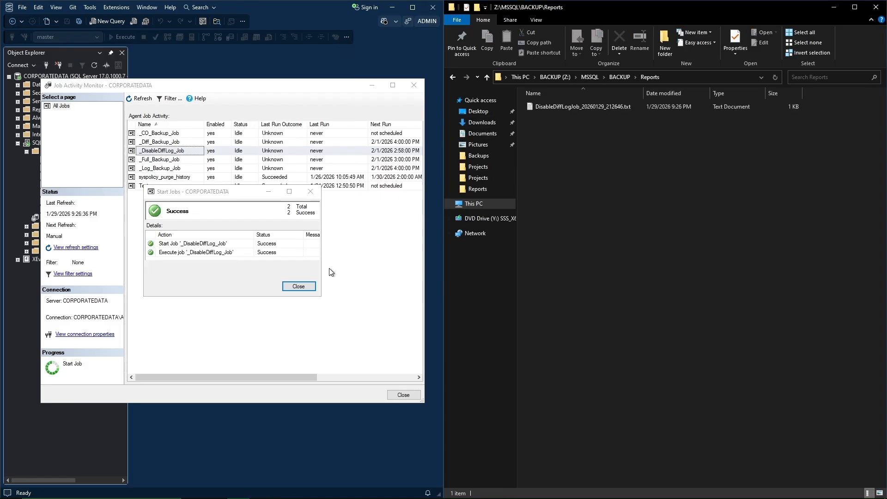
{"action": "left_click", "coordinate": [298, 287]}
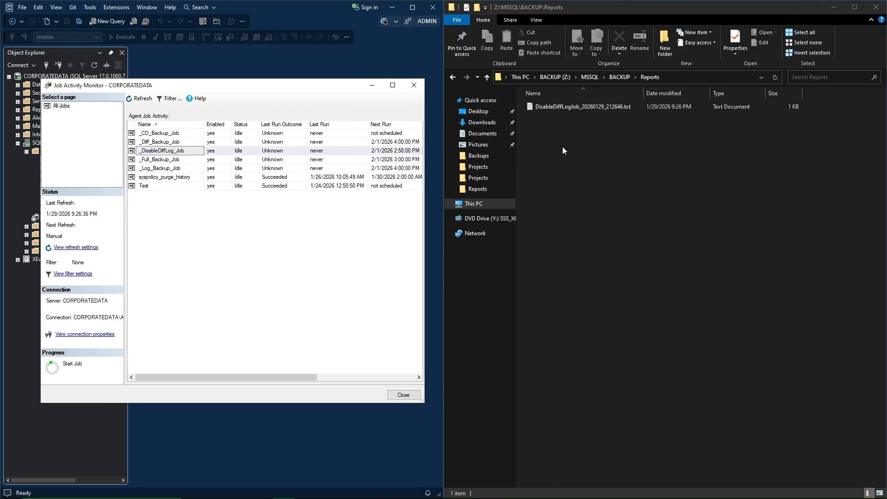
{"action": "left_click", "coordinate": [618, 77]}
{"action": "left_click", "coordinate": [137, 101]}
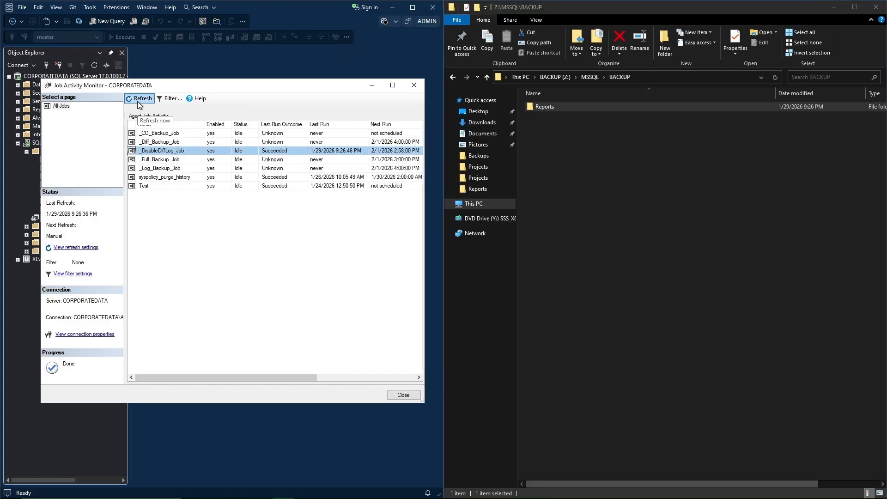
{"action": "left_click", "coordinate": [170, 160]}
Start _Full_Backup_Job from its first step.
{"action": "right_click", "coordinate": [172, 161]}
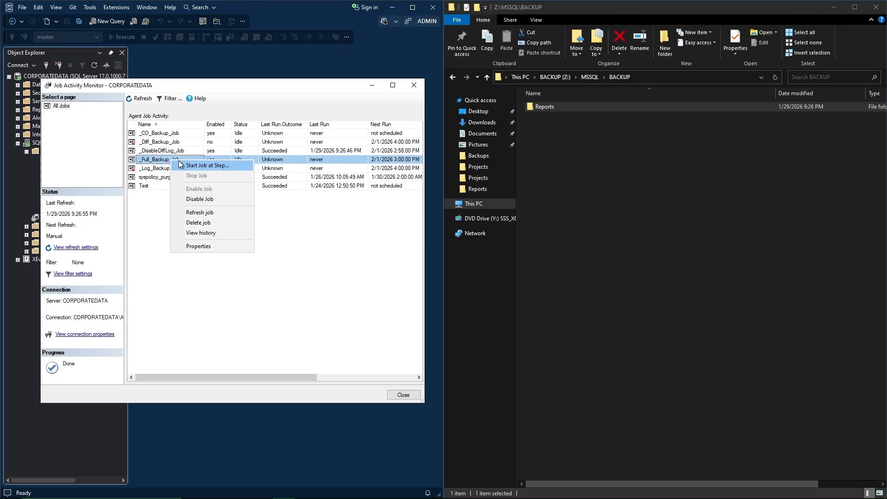
{"action": "left_click", "coordinate": [183, 166]}
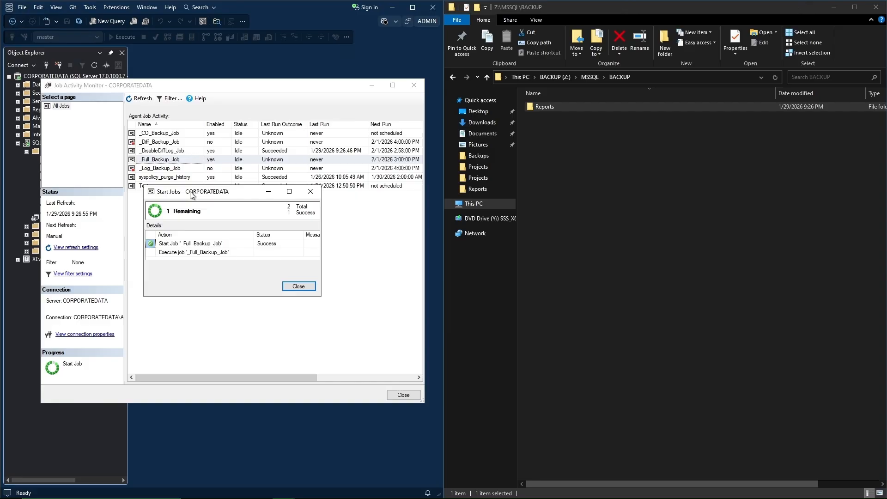
{"action": "left_click_drag", "start_coordinate": [191, 194], "coordinate": [210, 221]}
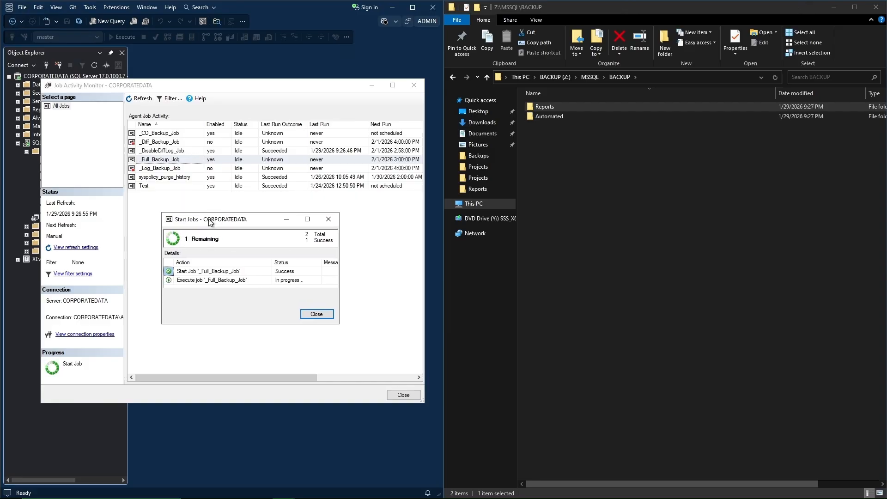
In Explorer, check Reports, then open Automated\FULL\CorporateData_20260129 to read the .BAK names.
{"action": "left_click", "coordinate": [572, 151]}
{"action": "double_click", "coordinate": [547, 107]}
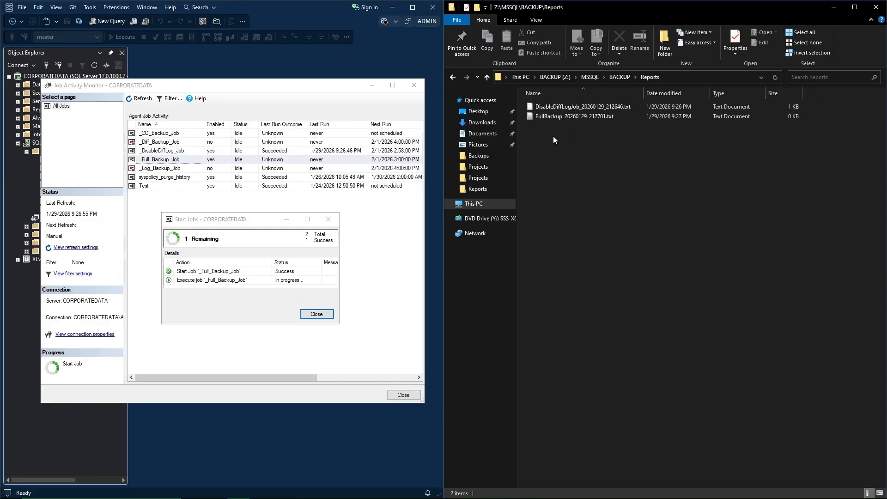
{"action": "left_click", "coordinate": [620, 78]}
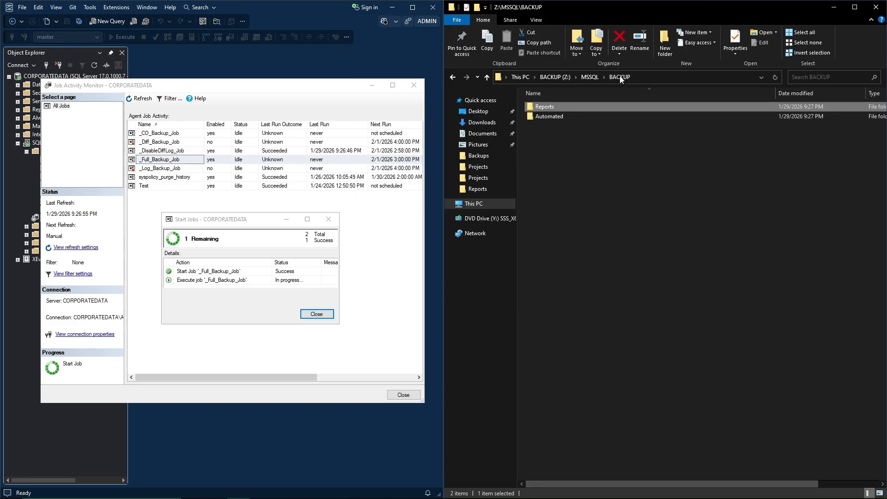
{"action": "double_click", "coordinate": [554, 116]}
{"action": "double_click", "coordinate": [545, 107]}
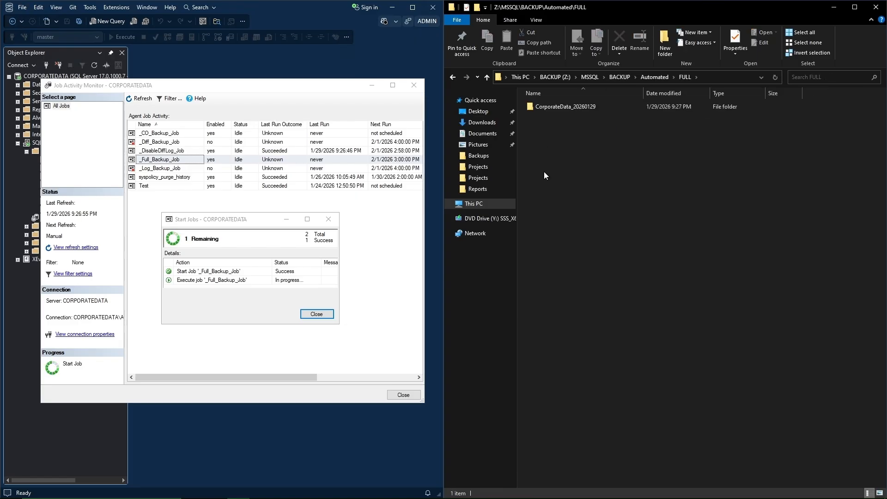
{"action": "double_click", "coordinate": [559, 106]}
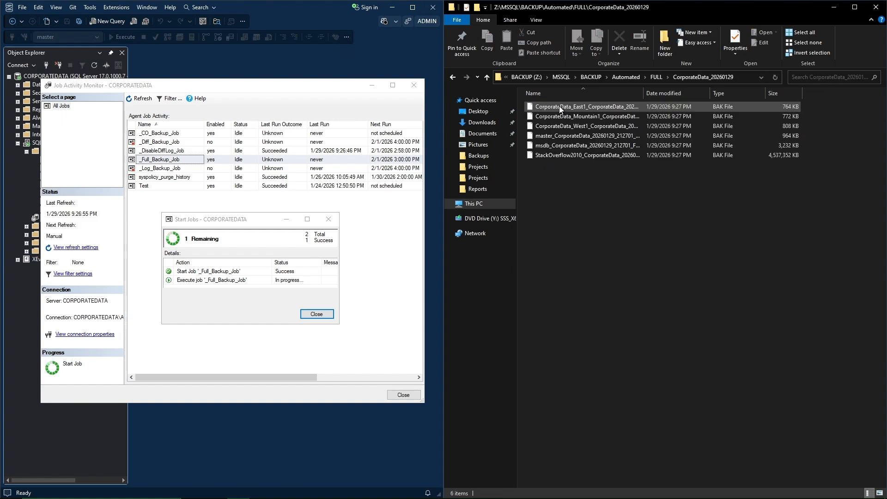
{"action": "double_click", "coordinate": [643, 93]}
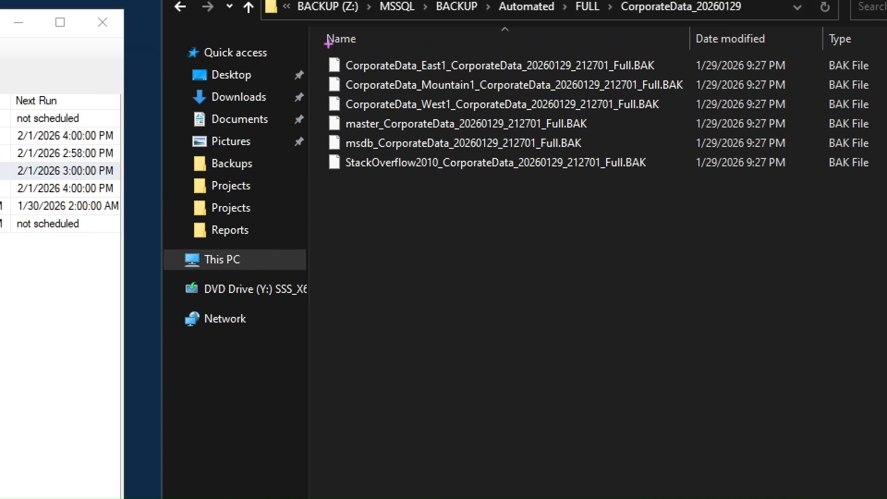
{"action": "left_click_drag", "start_coordinate": [327, 43], "coordinate": [334, 167]}
{"action": "left_click_drag", "start_coordinate": [388, 166], "coordinate": [686, 195]}
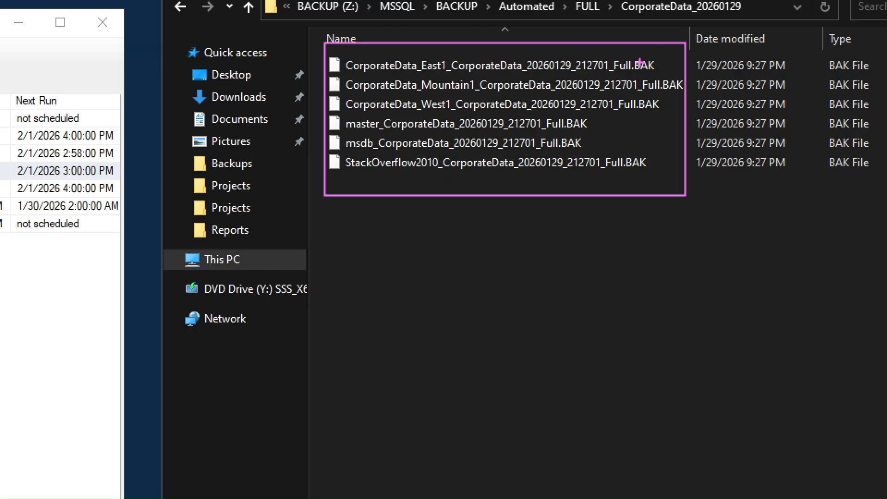
{"action": "key", "text": "Escape"}
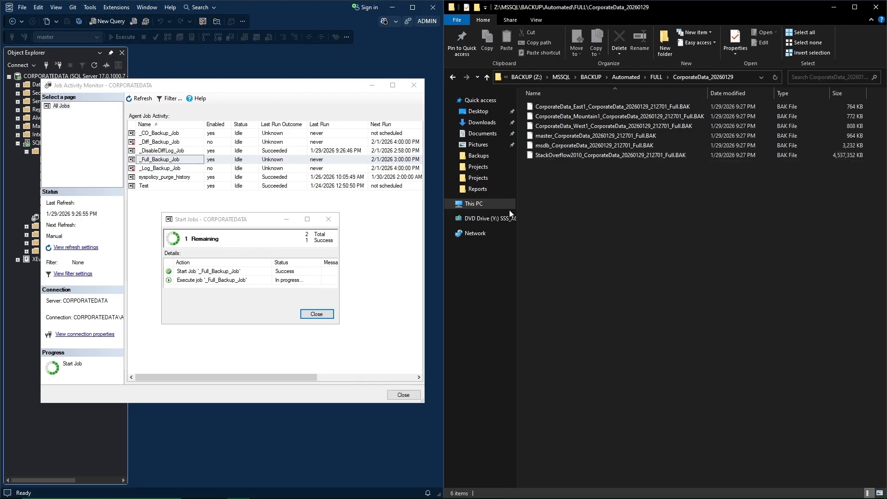
Confirm the full backup job succeeded, close its progress window, and refresh the job list.
{"action": "left_click", "coordinate": [249, 219]}
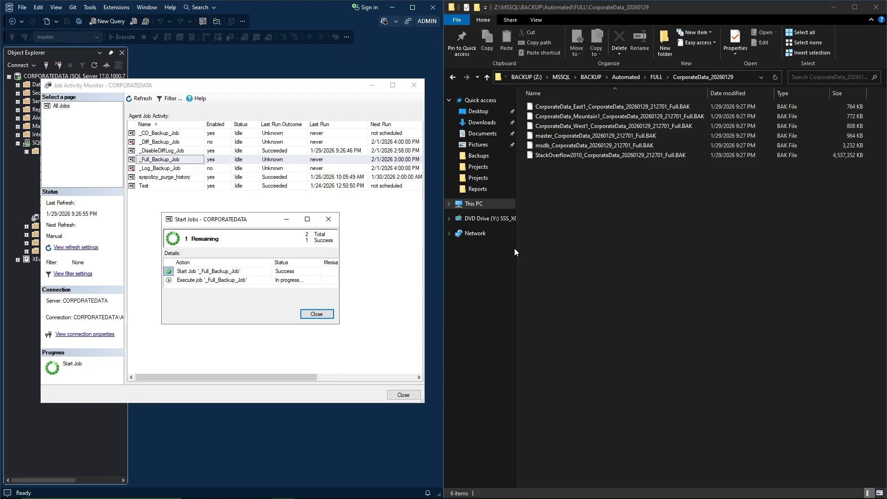
{"action": "left_click", "coordinate": [634, 79]}
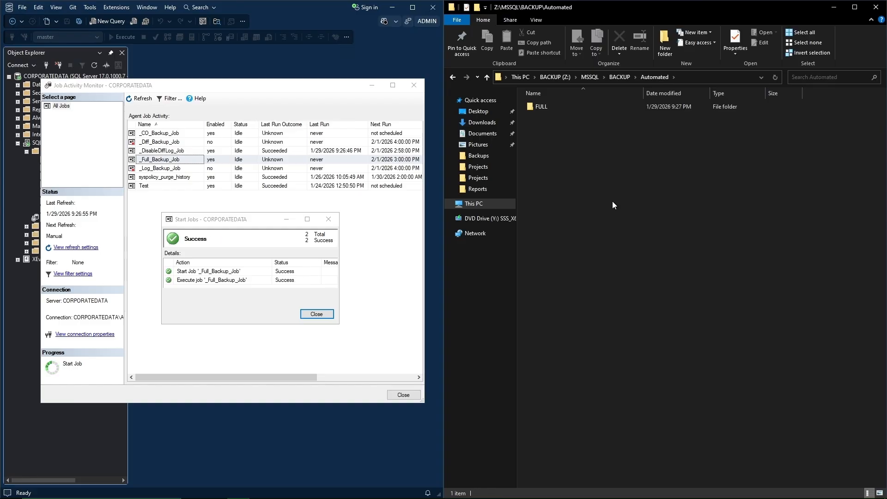
{"action": "left_click", "coordinate": [311, 314]}
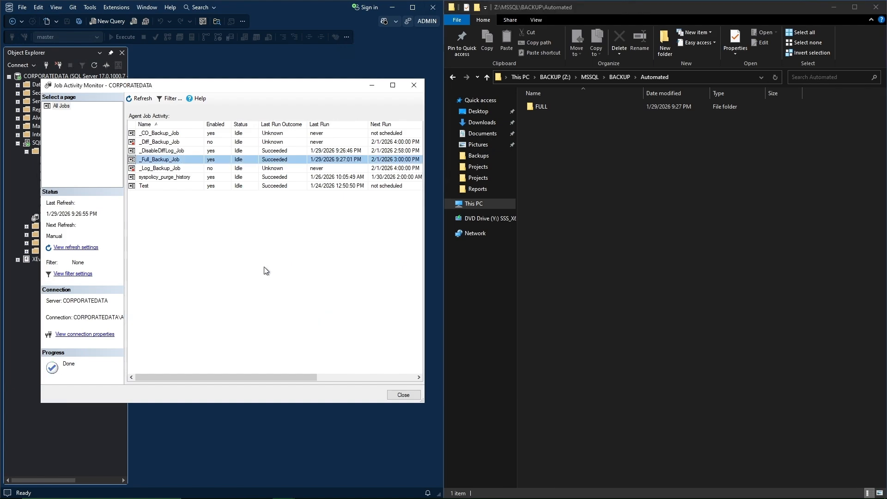
{"action": "left_click", "coordinate": [139, 98]}
Run _Diff_Backup_Job and verify its CorporateData_20260129 folder under Automated\DIFF.
{"action": "left_click", "coordinate": [160, 146]}
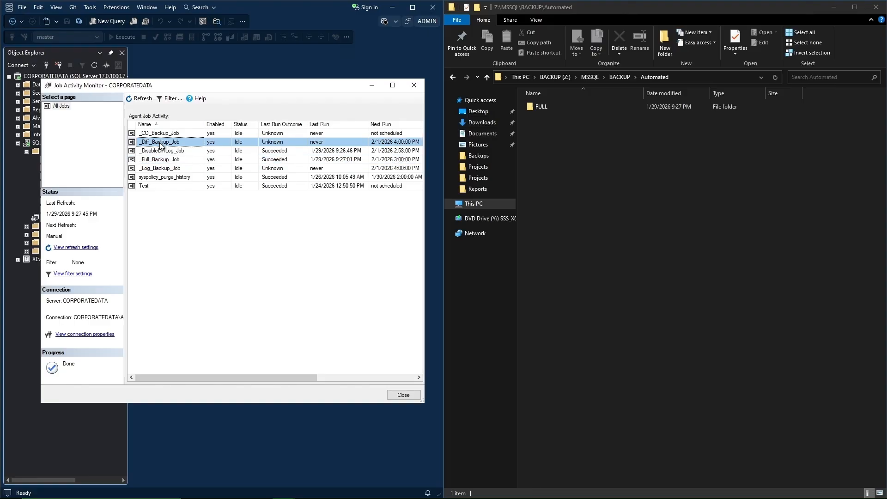
{"action": "right_click", "coordinate": [161, 146]}
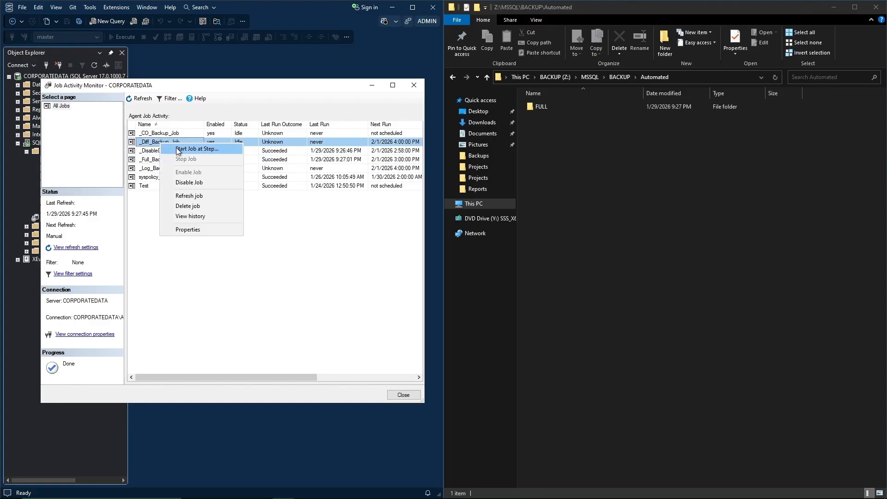
{"action": "left_click", "coordinate": [178, 148]}
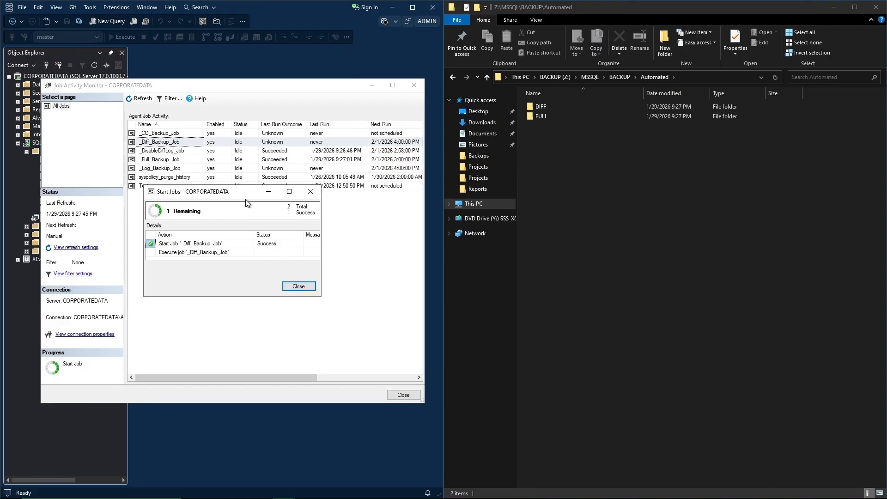
{"action": "left_click_drag", "start_coordinate": [234, 198], "coordinate": [235, 227]}
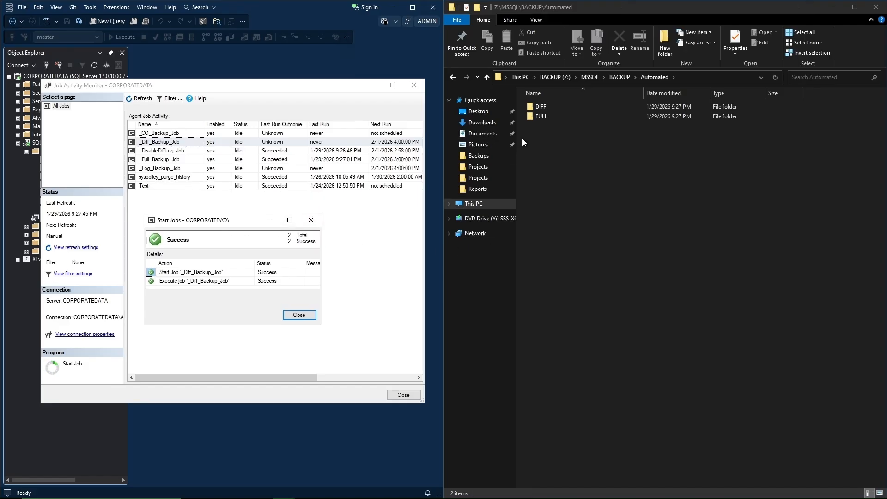
{"action": "double_click", "coordinate": [539, 106]}
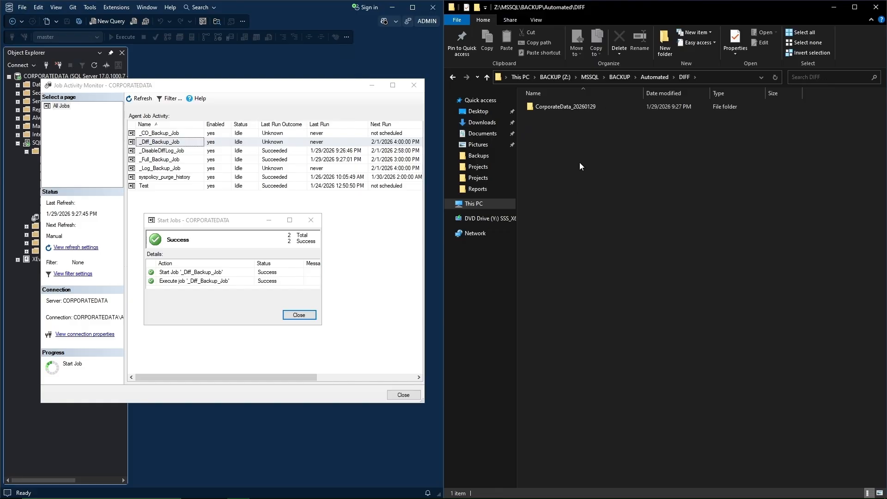
{"action": "double_click", "coordinate": [575, 106]}
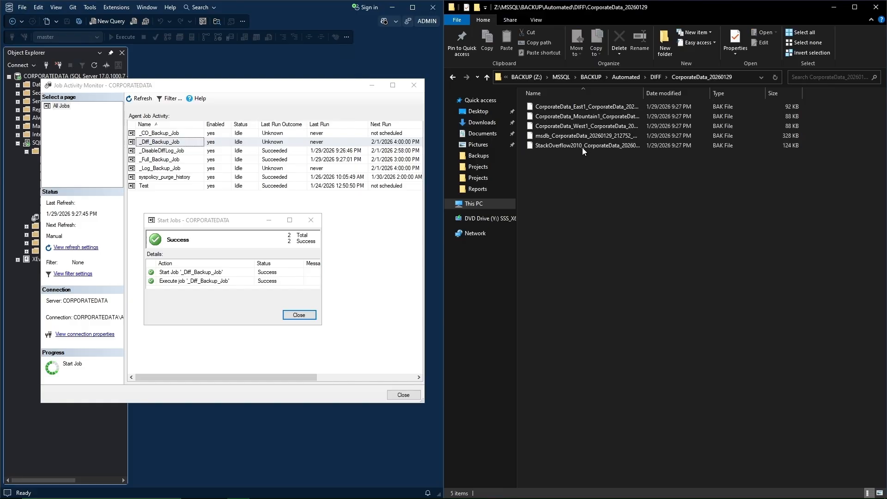
{"action": "left_click", "coordinate": [633, 76]}
{"action": "left_click", "coordinate": [301, 315]}
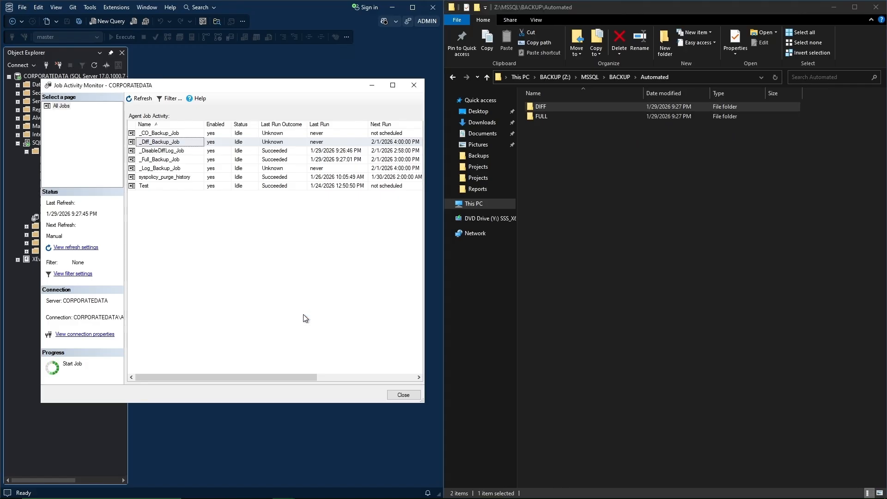
Run _Log_Backup_Job and verify its CorporateData_20260129 folder under Automated\LOG.
{"action": "left_click", "coordinate": [153, 169]}
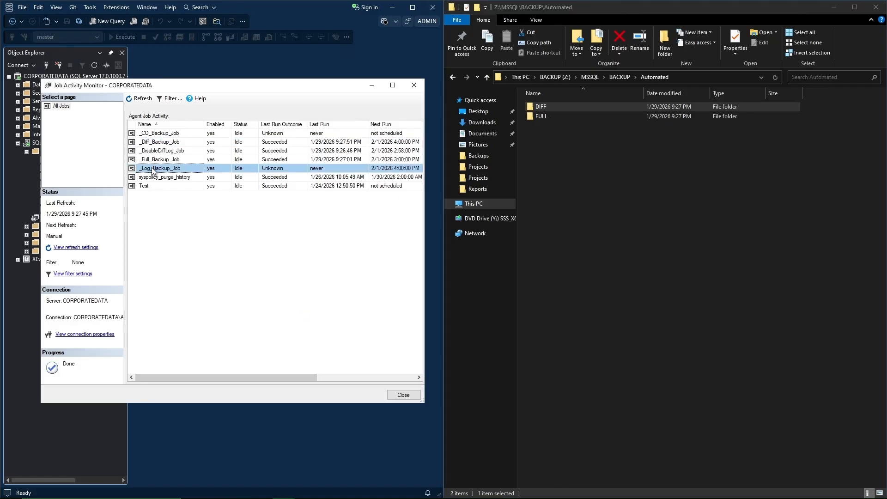
{"action": "right_click", "coordinate": [153, 169]}
{"action": "left_click", "coordinate": [166, 173]}
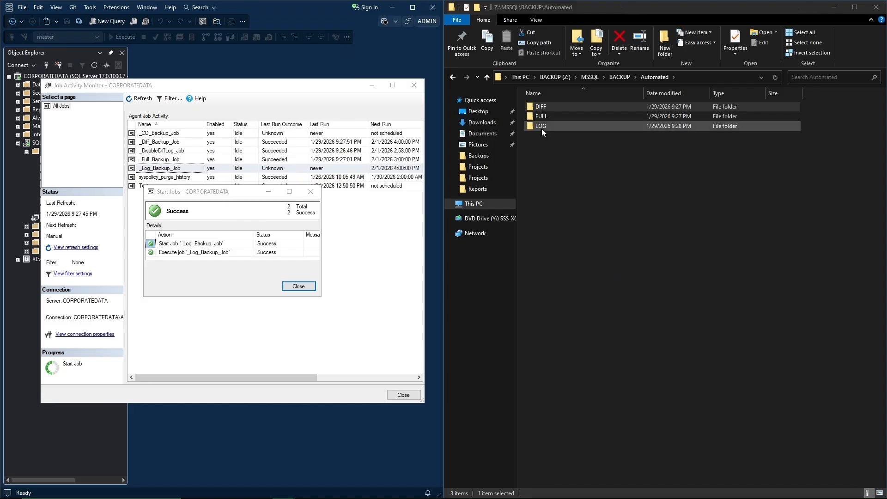
{"action": "double_click", "coordinate": [540, 126]}
{"action": "double_click", "coordinate": [561, 106]}
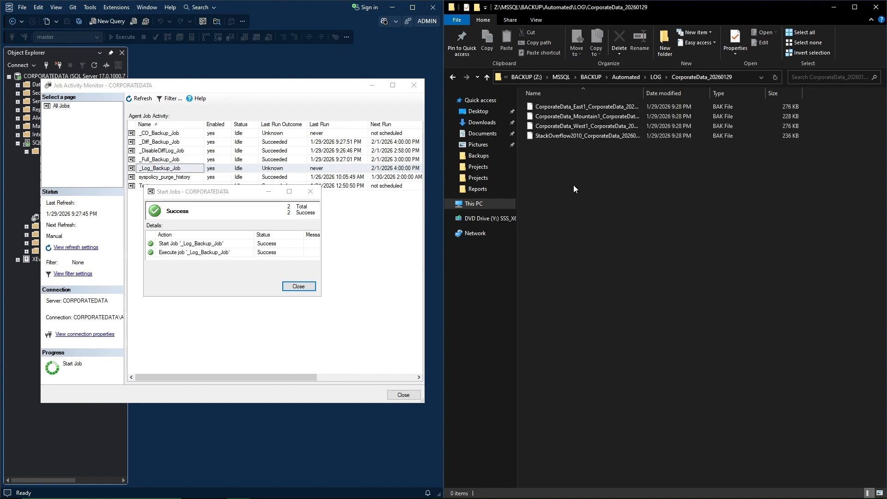
{"action": "left_click", "coordinate": [633, 77]}
{"action": "left_click", "coordinate": [300, 286]}
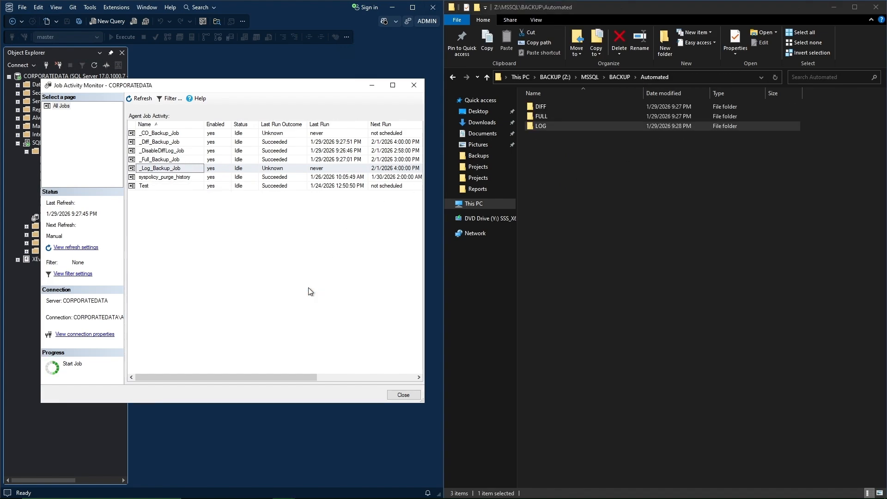
Start _CO_Backup_Job and check the backup files in CO\CorporateData_20260129.
{"action": "right_click", "coordinate": [159, 133]}
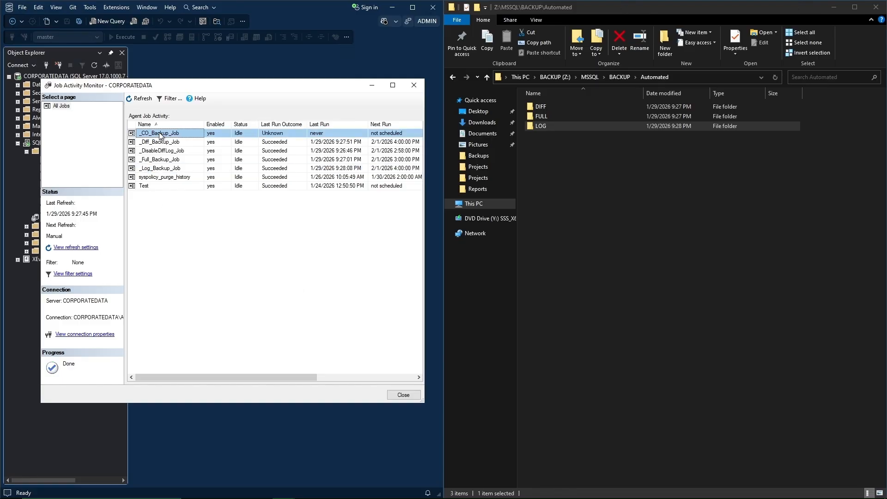
{"action": "left_click", "coordinate": [182, 138]}
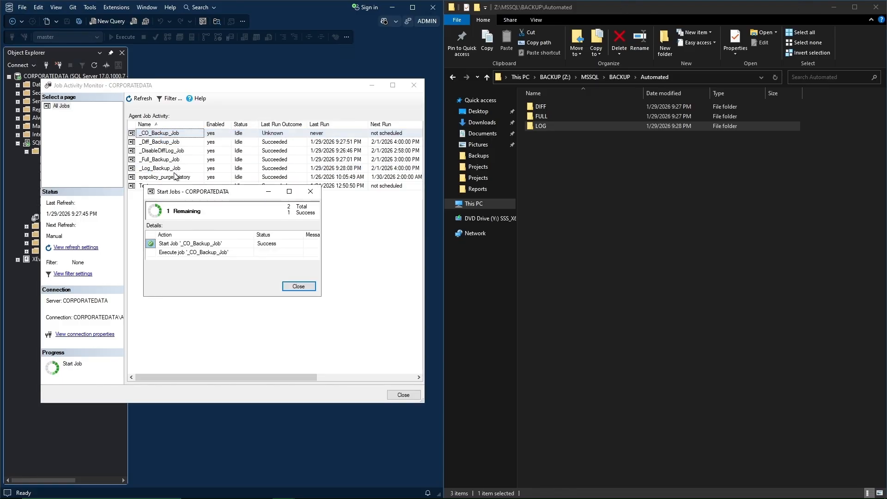
{"action": "left_click_drag", "start_coordinate": [187, 193], "coordinate": [185, 223]}
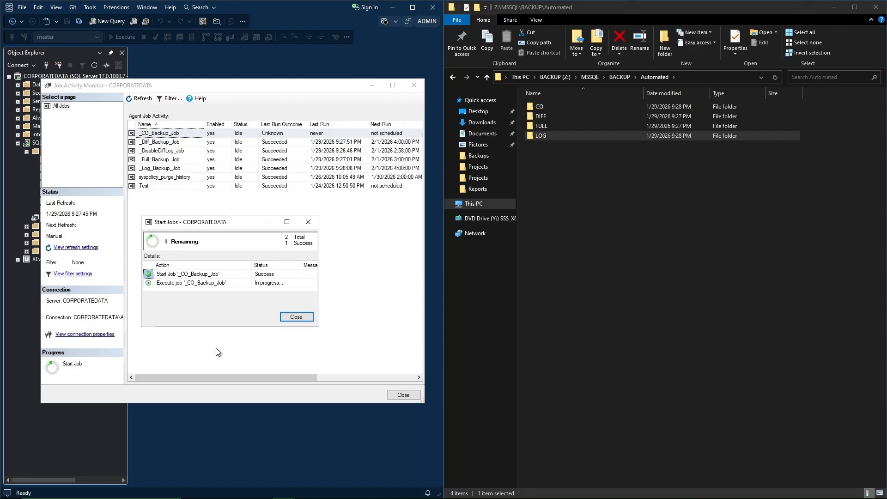
{"action": "double_click", "coordinate": [542, 108]}
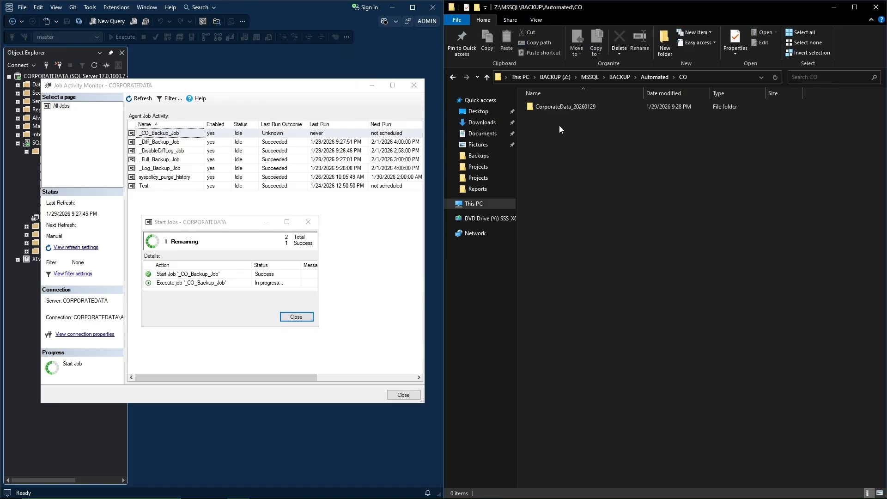
{"action": "double_click", "coordinate": [555, 106]}
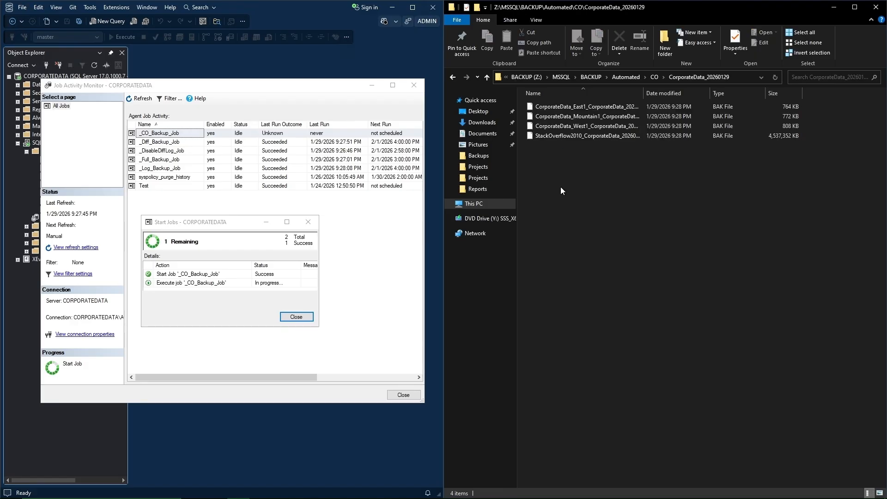
{"action": "double_click", "coordinate": [642, 93]}
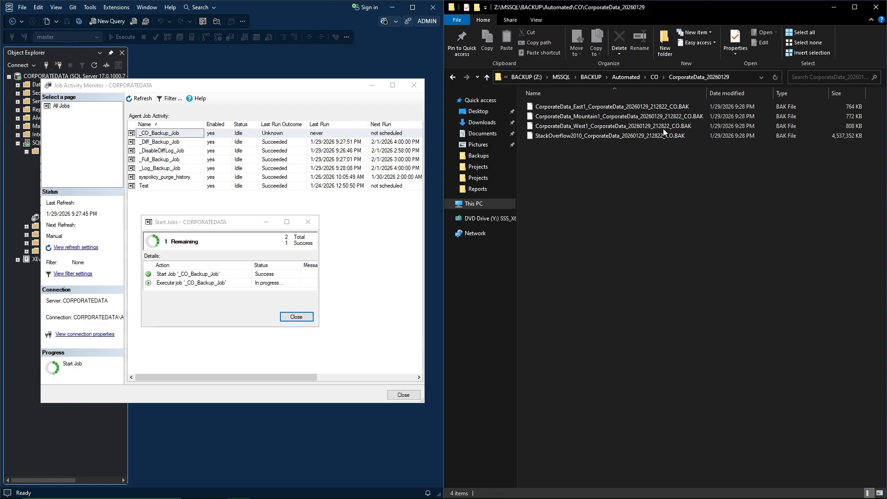
{"action": "left_click", "coordinate": [633, 76]}
Open BACKUP\Reports, then close the job progress window and the Job Activity Monitor.
{"action": "left_click", "coordinate": [621, 201]}
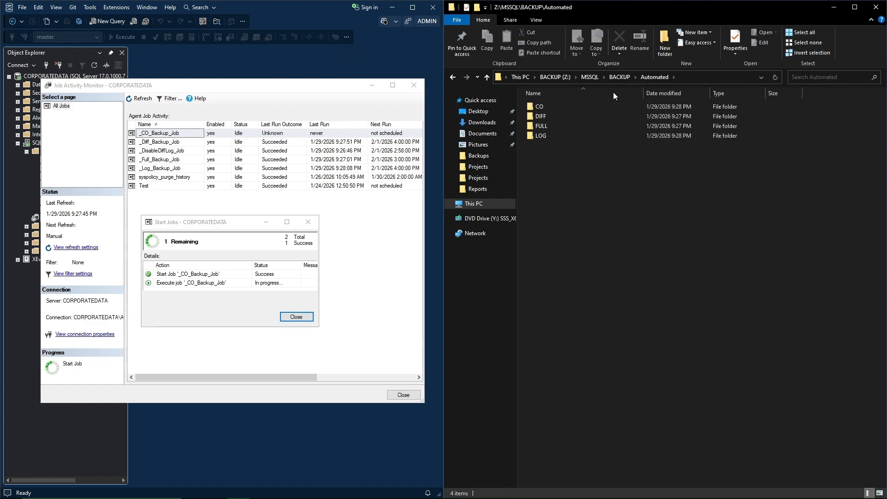
{"action": "left_click", "coordinate": [613, 76]}
{"action": "double_click", "coordinate": [538, 105]}
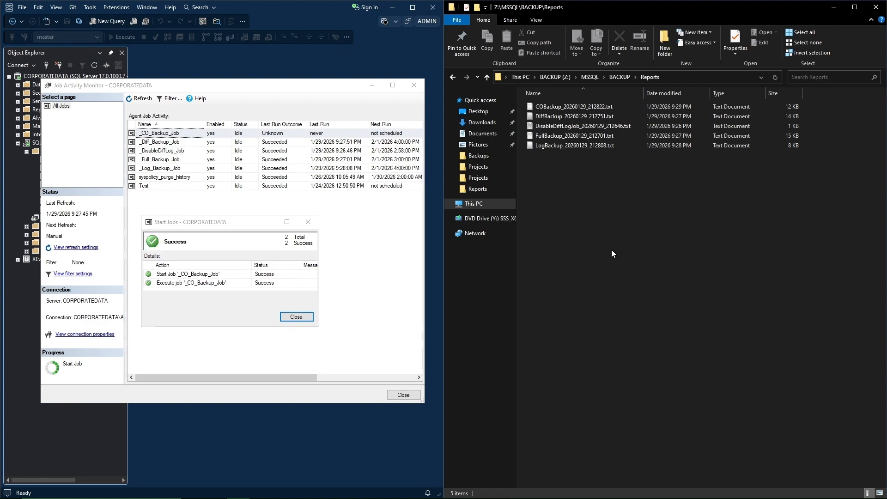
{"action": "left_click", "coordinate": [305, 317]}
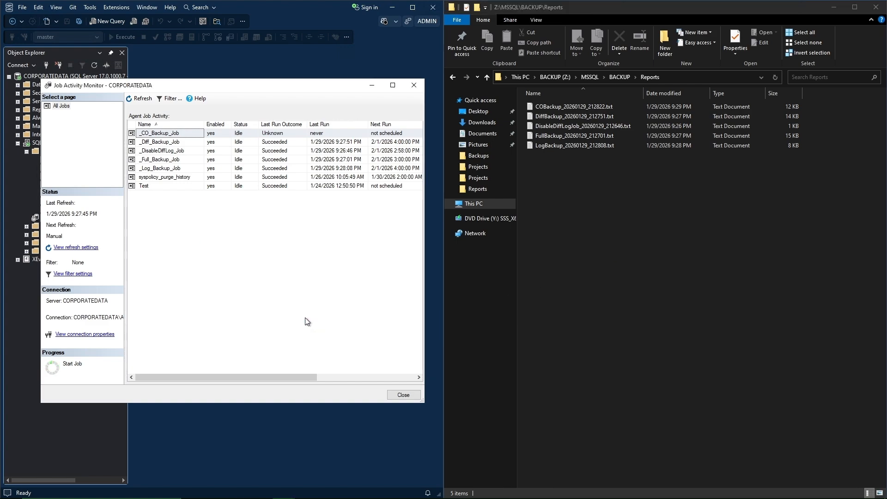
{"action": "left_click", "coordinate": [396, 395]}
Bring File Explorer forward, open BACKUP\Reports, and select FullBackup_20260129_212701.txt.
{"action": "left_click", "coordinate": [613, 76]}
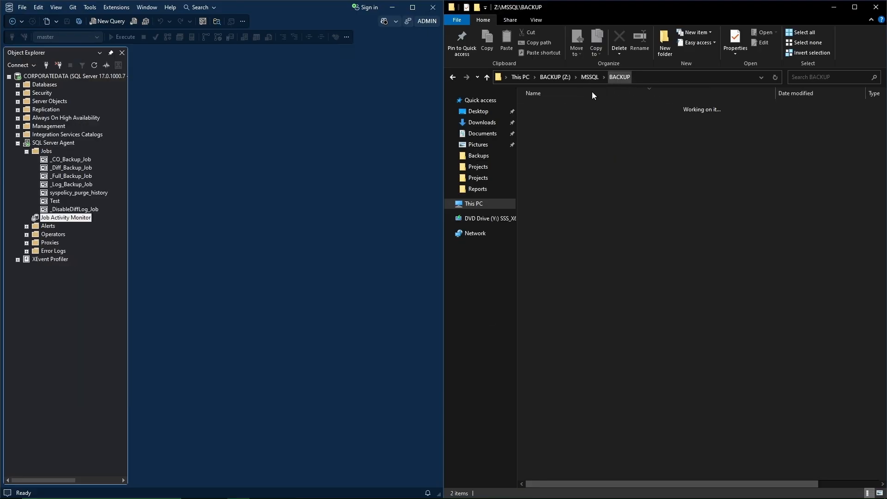
{"action": "left_click", "coordinate": [240, 256]}
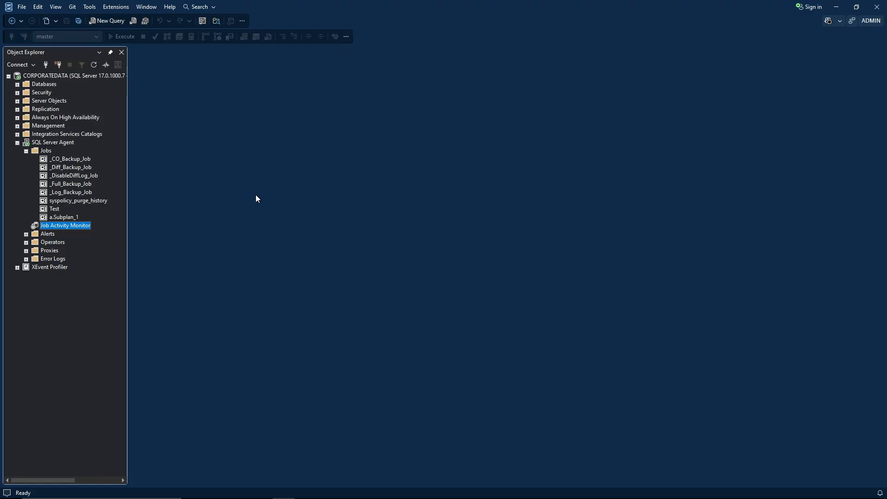
{"action": "key", "text": "alt+Tab"}
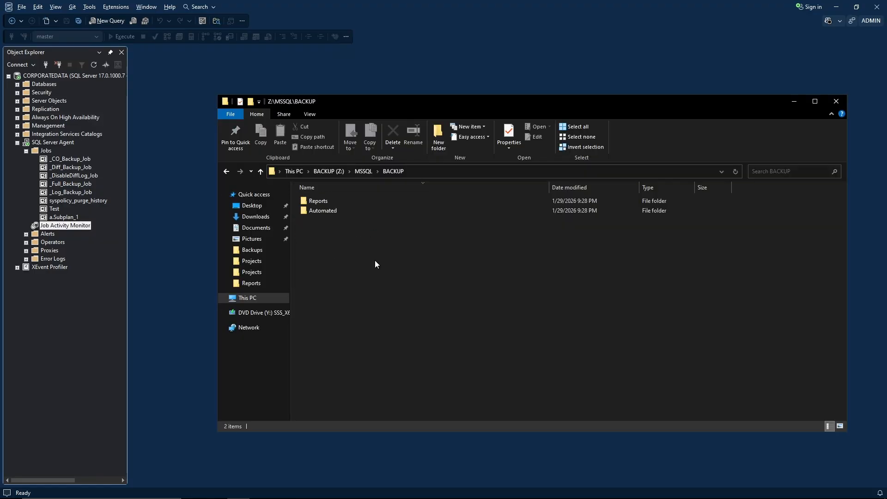
{"action": "left_click", "coordinate": [328, 213]}
{"action": "left_click", "coordinate": [352, 276]}
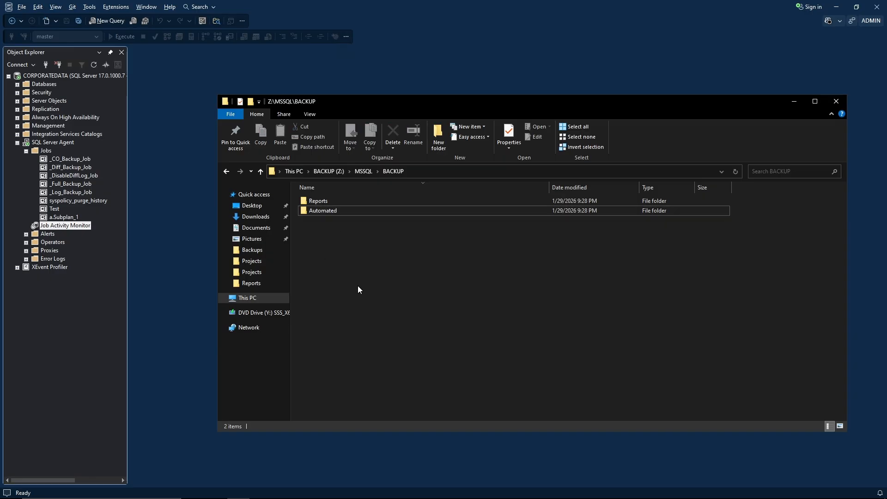
{"action": "left_click", "coordinate": [323, 201]}
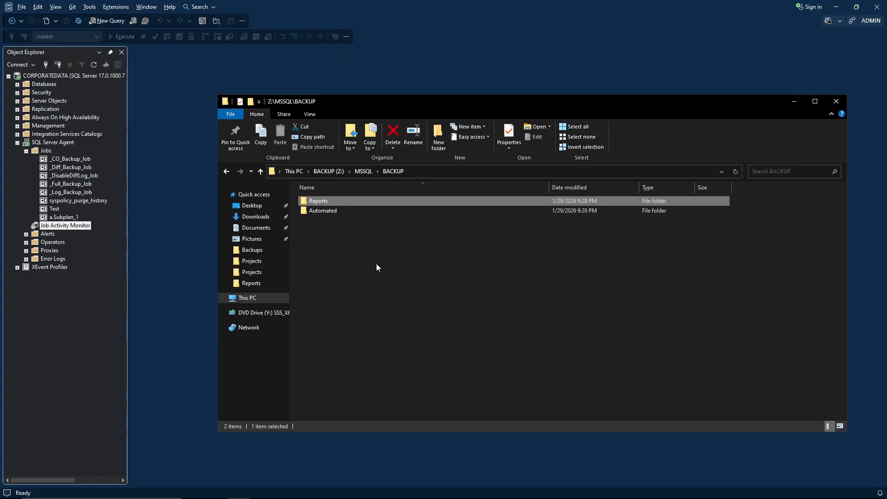
{"action": "double_click", "coordinate": [324, 202]}
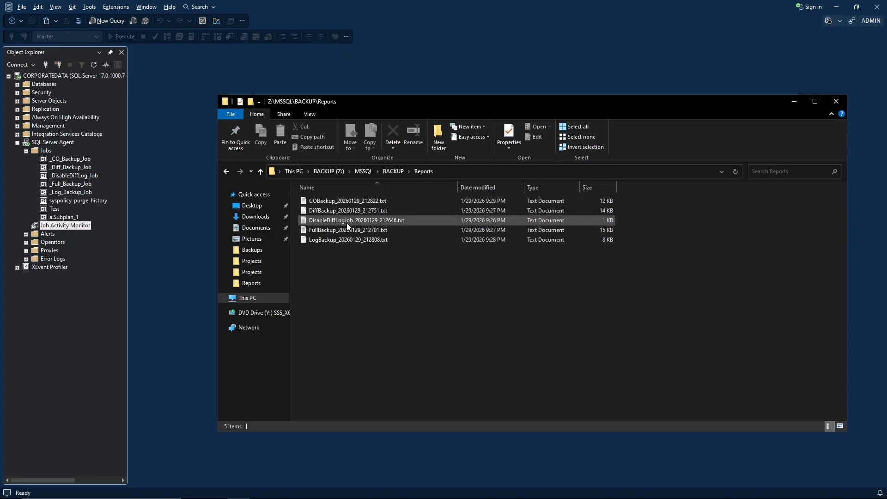
{"action": "left_click", "coordinate": [316, 231]}
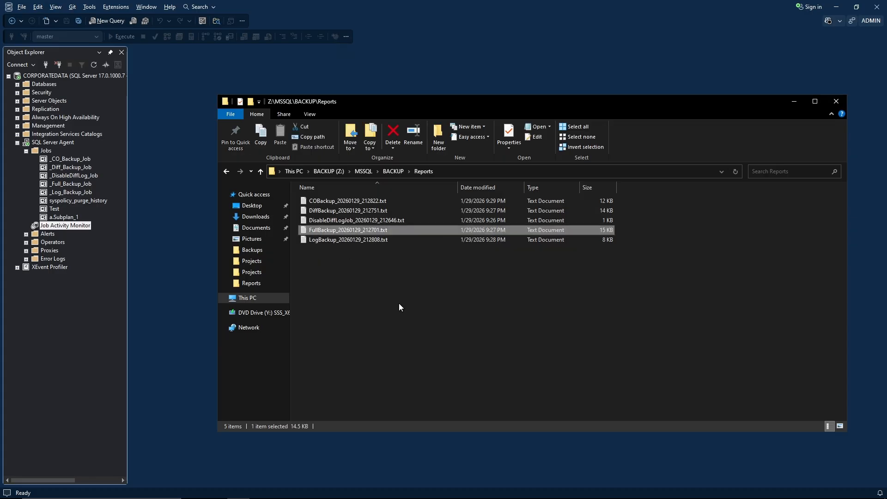
Read FullBackup_20260129_212701.txt in Notepad, from the server info down to 'Backup process completed...'.
{"action": "double_click", "coordinate": [343, 230]}
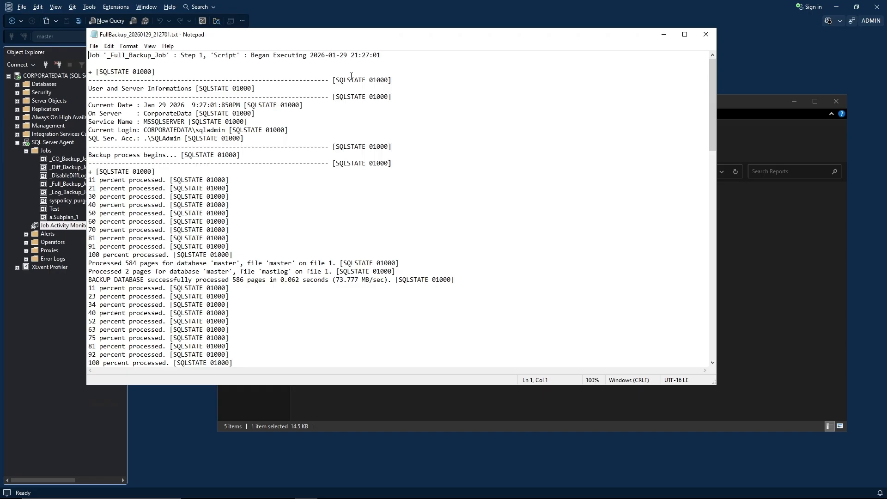
{"action": "left_click_drag", "start_coordinate": [388, 58], "coordinate": [88, 52]}
{"action": "left_click", "coordinate": [273, 55]}
{"action": "left_click_drag", "start_coordinate": [250, 139], "coordinate": [83, 107]}
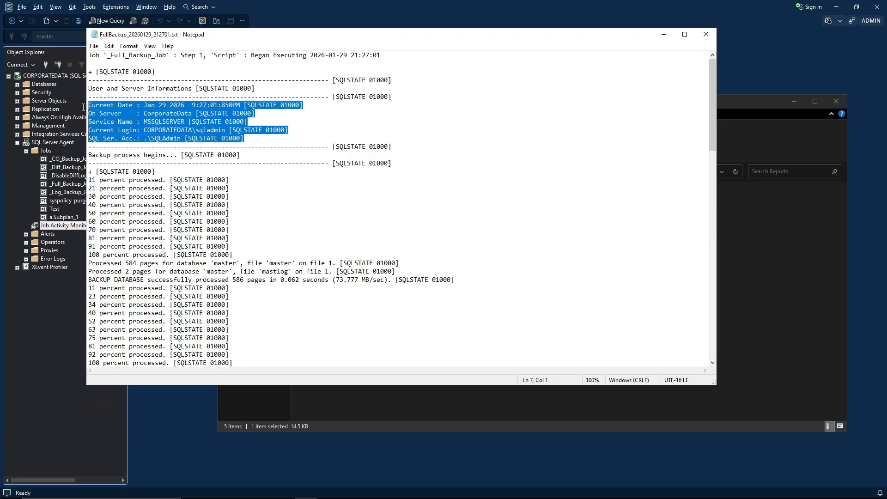
{"action": "left_click", "coordinate": [125, 112]}
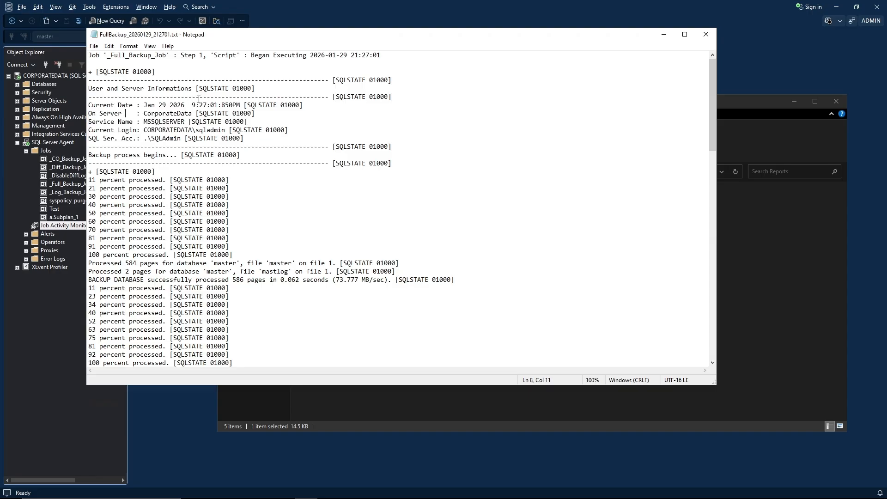
{"action": "left_click", "coordinate": [251, 184]}
{"action": "scroll", "coordinate": [254, 194], "scroll_direction": "down", "scroll_amount": 2}
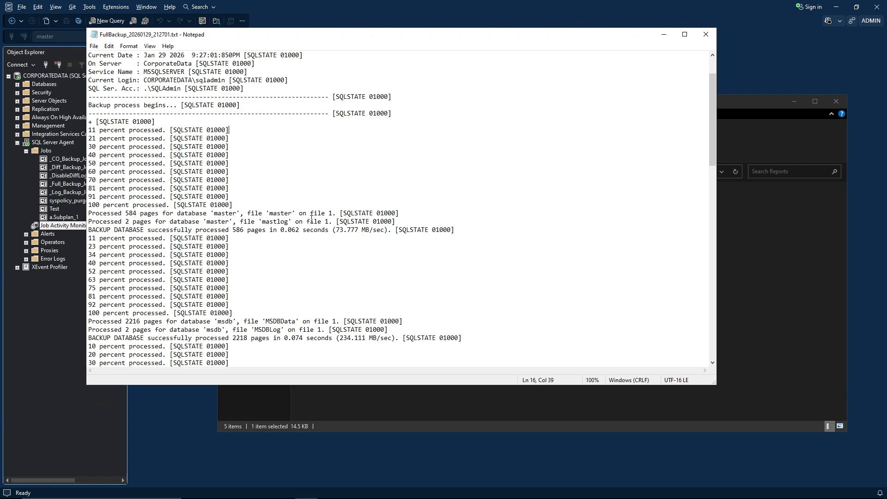
{"action": "scroll", "coordinate": [301, 220], "scroll_direction": "down", "scroll_amount": 5}
{"action": "scroll", "coordinate": [302, 204], "scroll_direction": "down", "scroll_amount": 20}
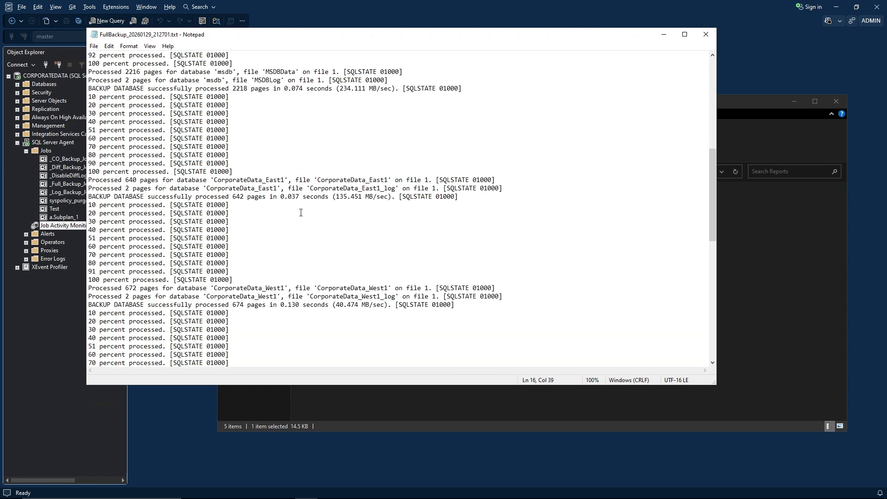
{"action": "scroll", "coordinate": [268, 234], "scroll_direction": "down", "scroll_amount": 2}
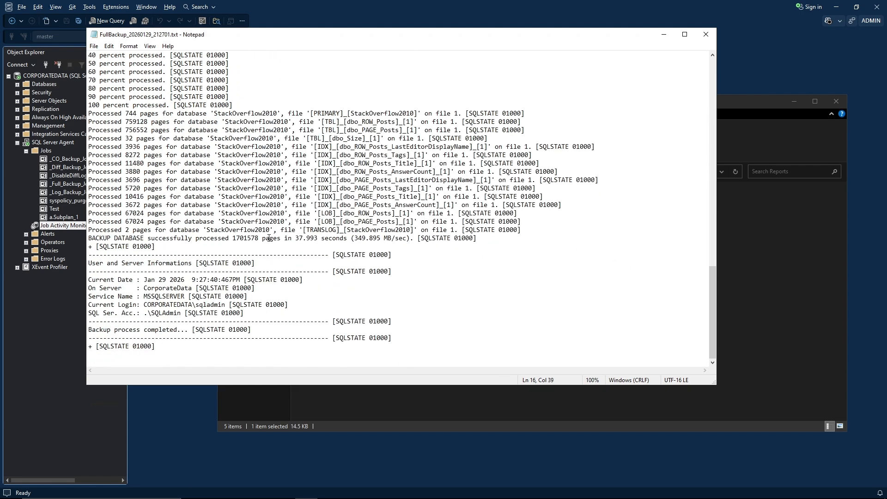
{"action": "left_click_drag", "start_coordinate": [249, 313], "coordinate": [83, 283]}
{"action": "left_click", "coordinate": [207, 297]}
Close the report and review the six .BAK files in Automated\FULL\CorporateData_20260129.
{"action": "left_click", "coordinate": [706, 35]}
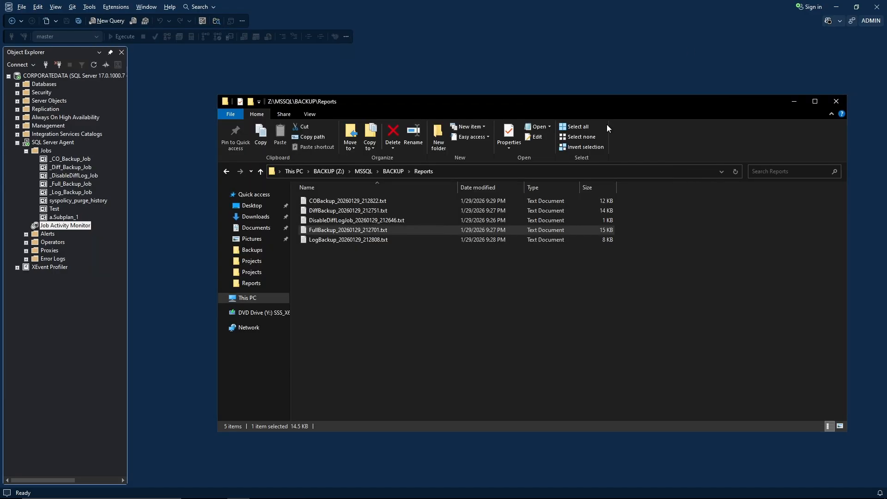
{"action": "left_click", "coordinate": [368, 173]}
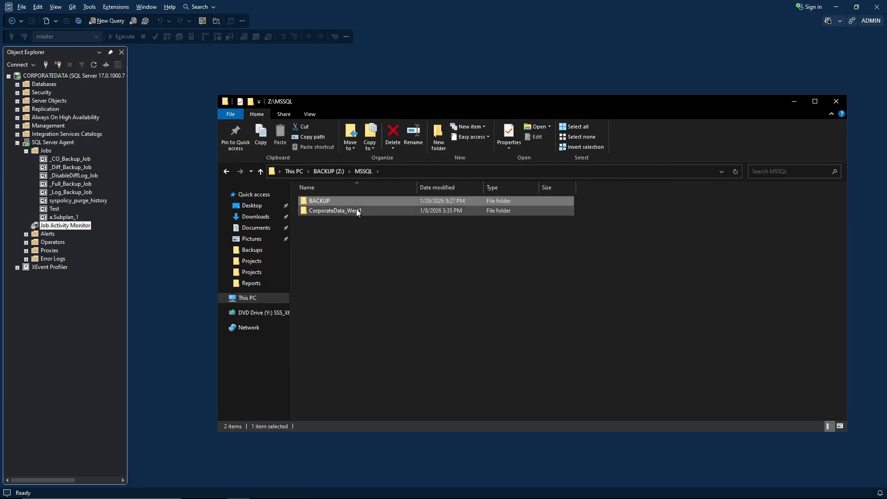
{"action": "double_click", "coordinate": [331, 201]}
{"action": "left_click", "coordinate": [326, 214]}
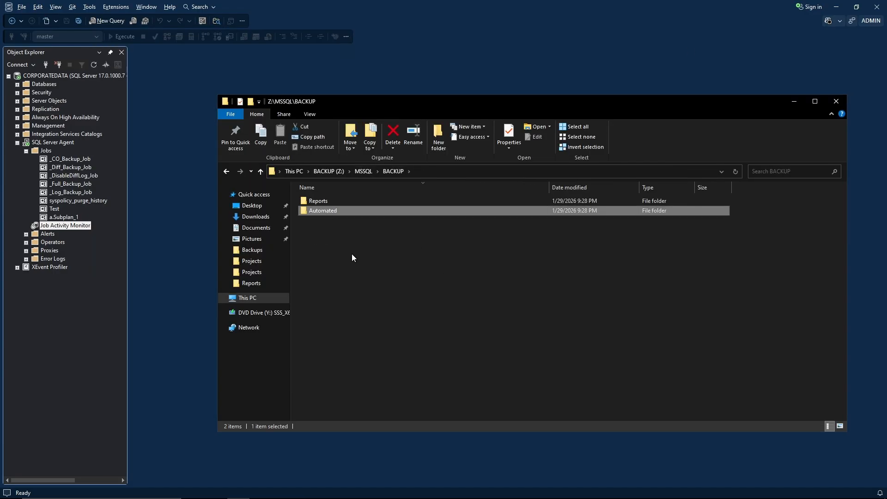
{"action": "double_click", "coordinate": [340, 211]}
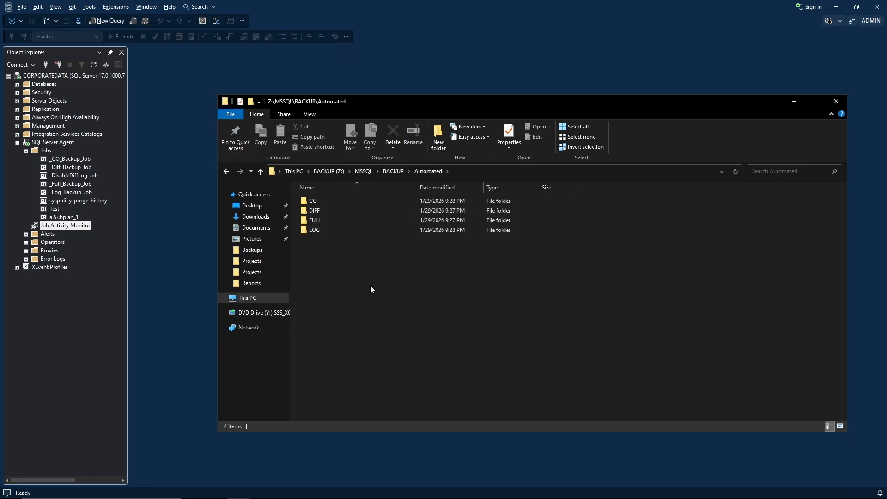
{"action": "double_click", "coordinate": [314, 221]}
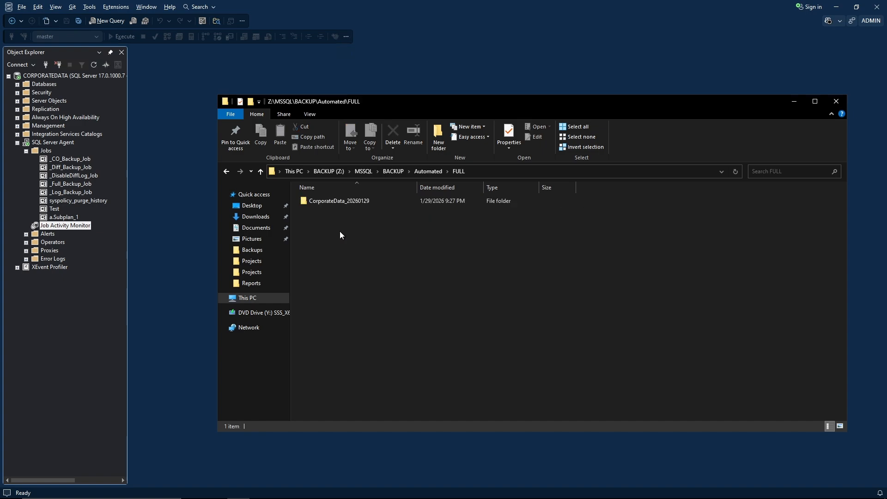
{"action": "double_click", "coordinate": [343, 203]}
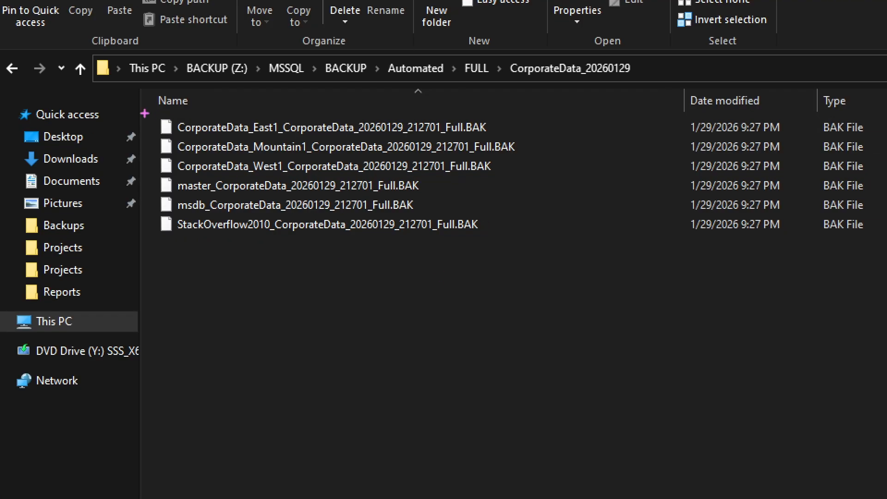
{"action": "left_click_drag", "start_coordinate": [372, 279], "coordinate": [542, 242]}
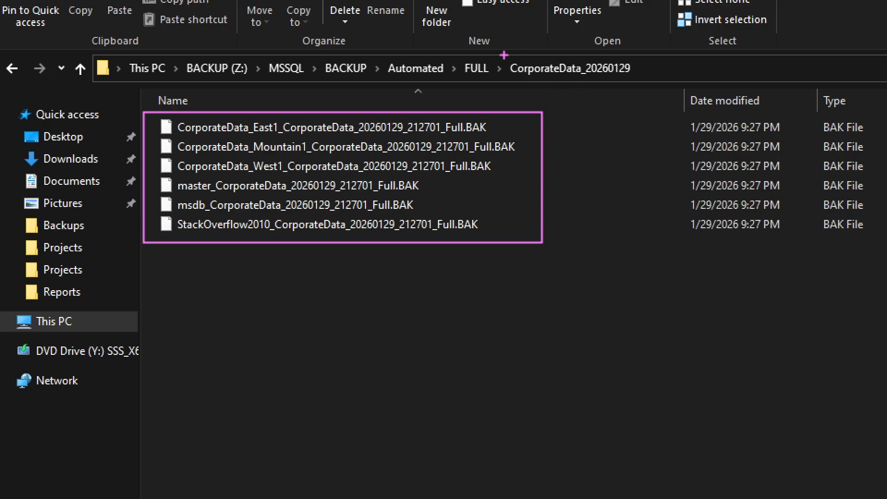
{"action": "mouse_move", "coordinate": [506, 55]}
{"action": "left_mouse_down"}
{"action": "mouse_move", "coordinate": [546, 86]}
{"action": "mouse_move", "coordinate": [642, 85]}
{"action": "left_mouse_up"}
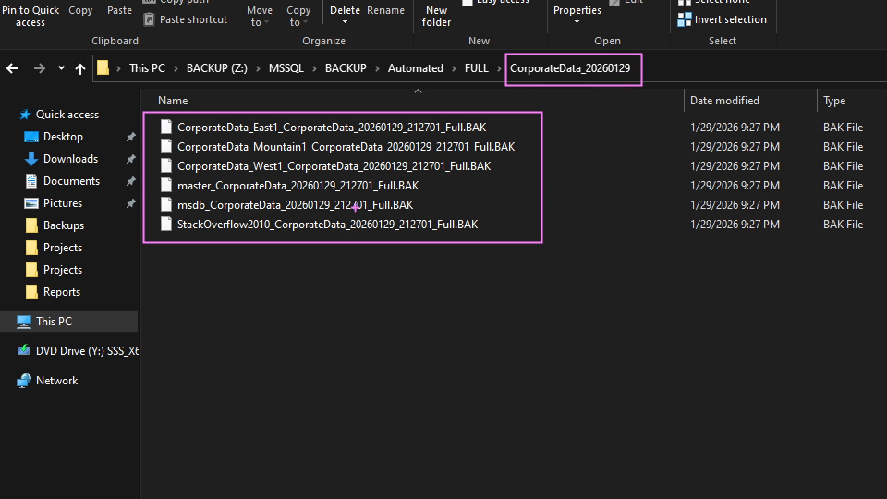
{"action": "key", "text": "Escape"}
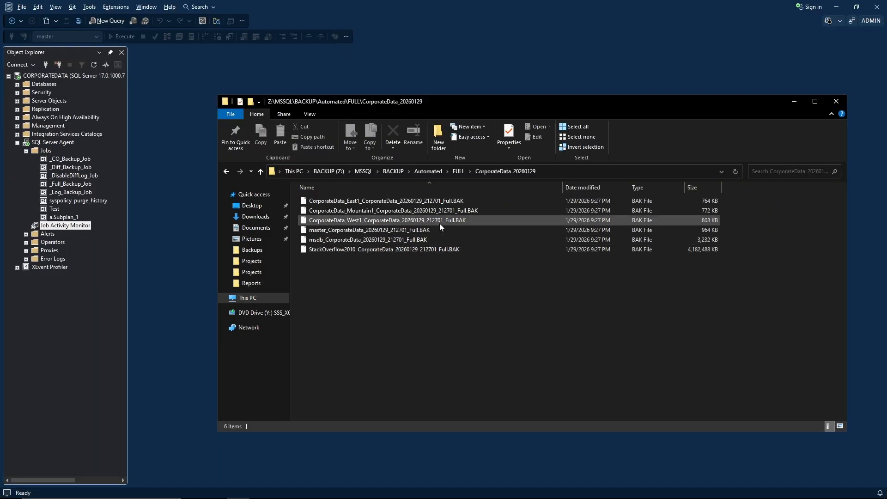
{"action": "left_click", "coordinate": [398, 172]}
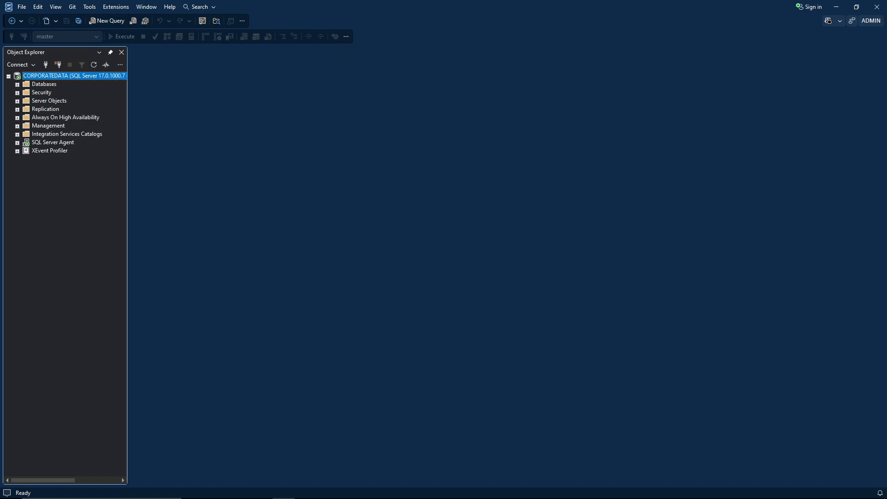
Under Management > Maintenance Plans, create a plan named 'Backup Maintenance Plan'.
{"action": "left_click", "coordinate": [17, 125]}
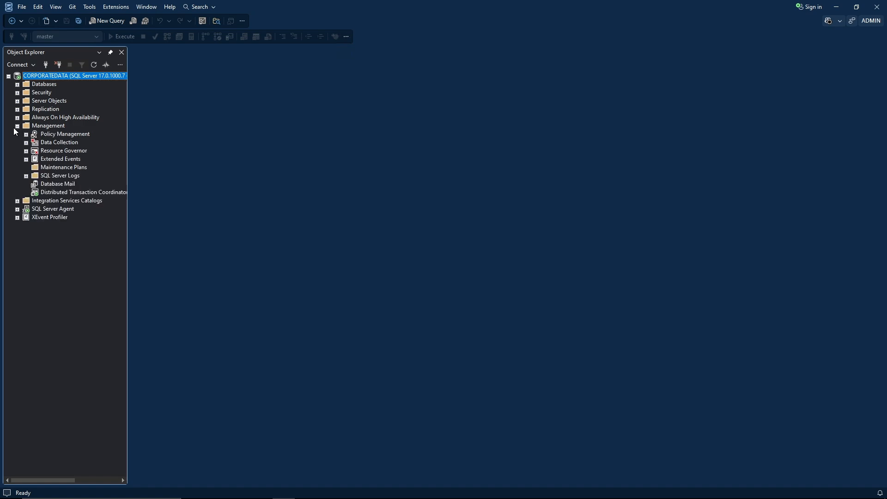
{"action": "right_click", "coordinate": [80, 169]}
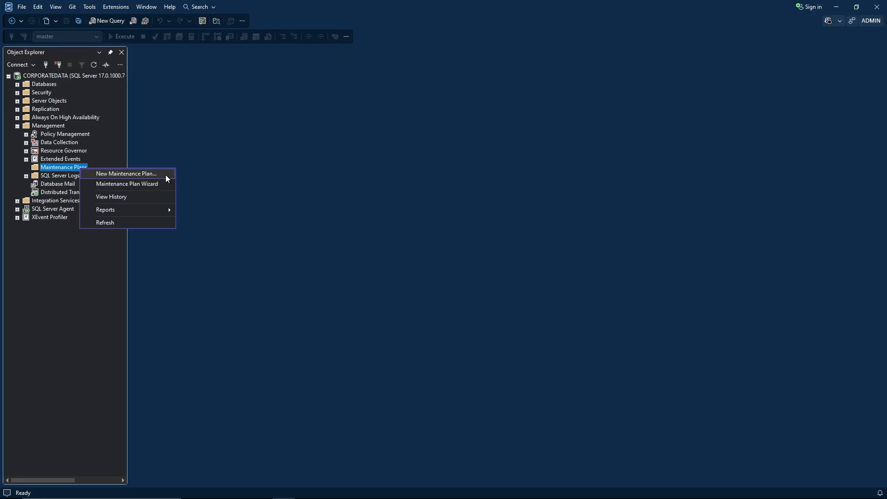
{"action": "left_click", "coordinate": [165, 175]}
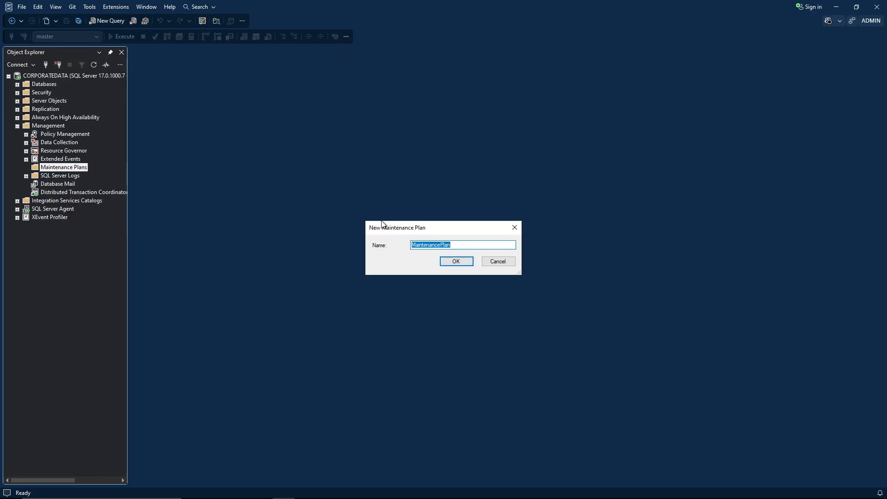
{"action": "left_click_drag", "start_coordinate": [382, 226], "coordinate": [281, 123]}
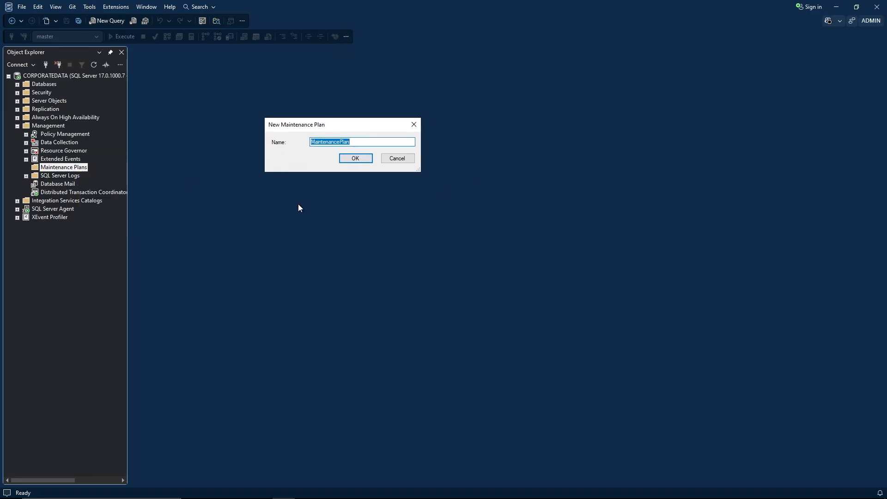
{"action": "type", "text": "Backup Maintenance Plan"}
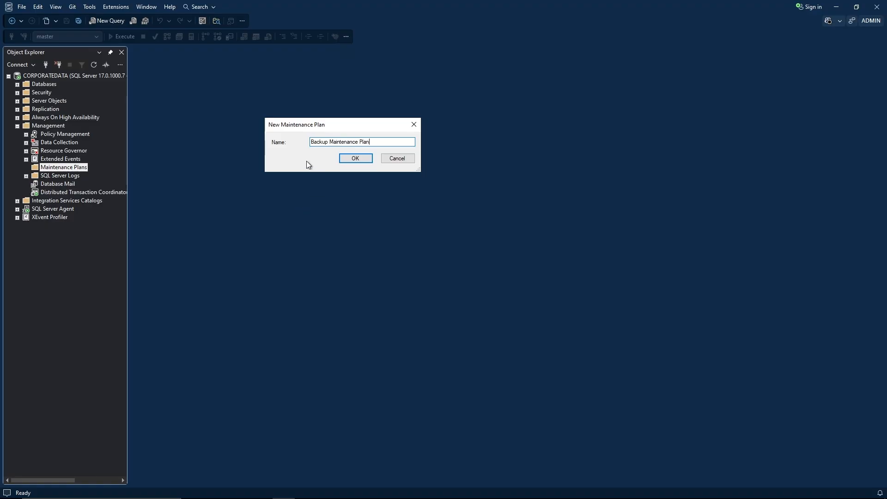
{"action": "left_click", "coordinate": [345, 162]}
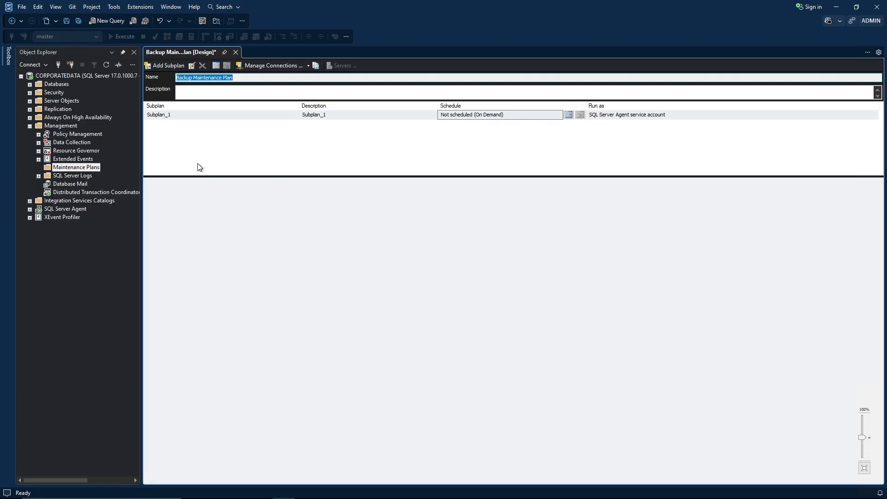
Pin the Toolbox, drop a Back Up Database Task onto Subplan_1, and open its settings.
{"action": "left_click", "coordinate": [10, 61]}
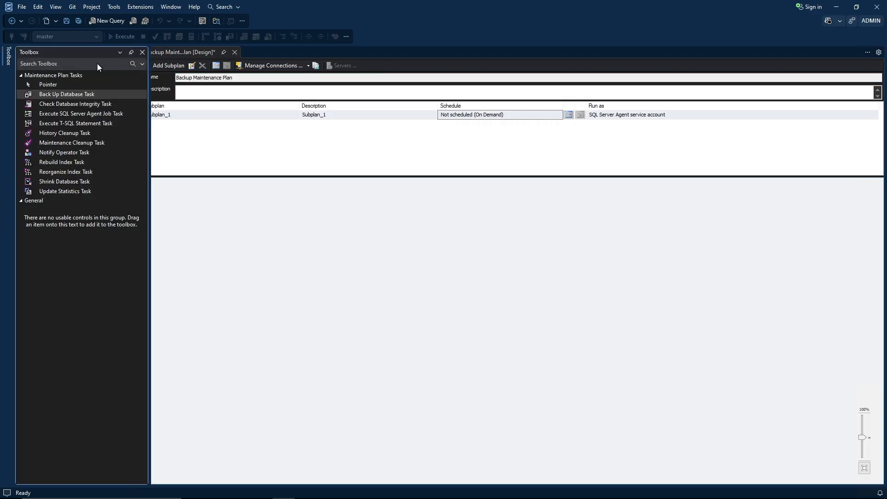
{"action": "left_click", "coordinate": [131, 51]}
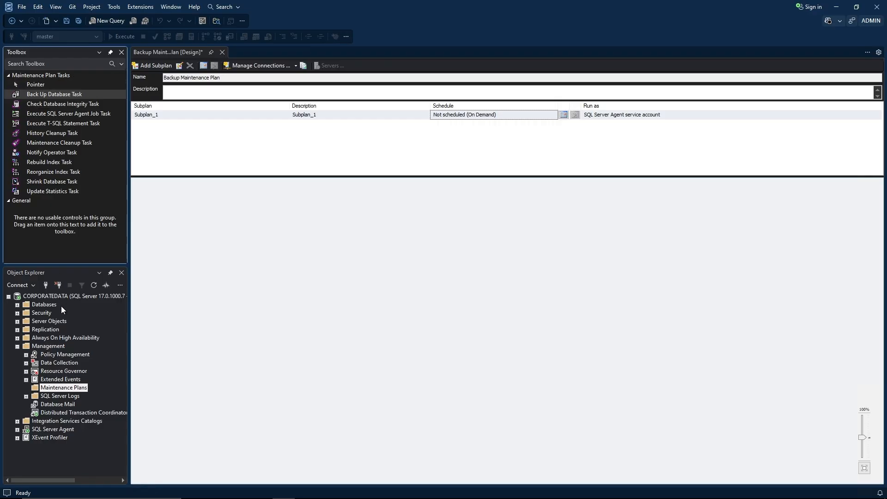
{"action": "left_click", "coordinate": [233, 292]}
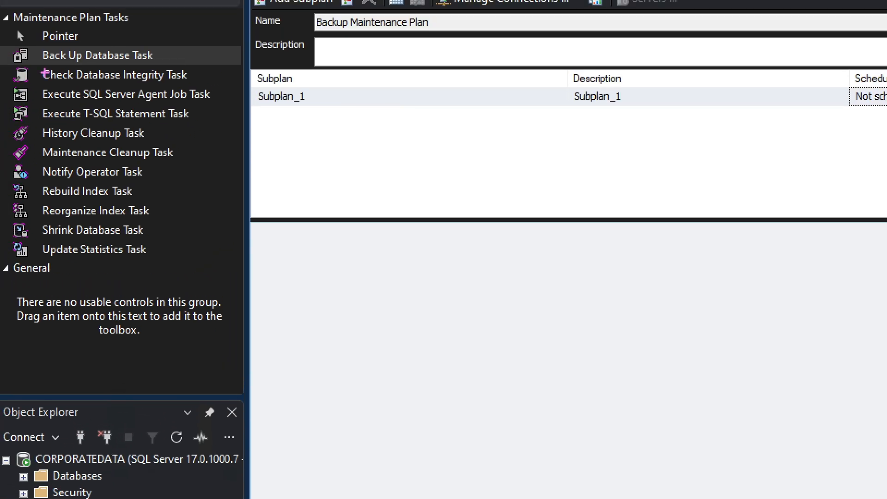
{"action": "key", "text": "g"}
{"action": "mouse_move", "coordinate": [9, 41]}
{"action": "left_mouse_down"}
{"action": "mouse_move", "coordinate": [9, 228]}
{"action": "mouse_move", "coordinate": [94, 260]}
{"action": "mouse_move", "coordinate": [224, 260]}
{"action": "left_mouse_up"}
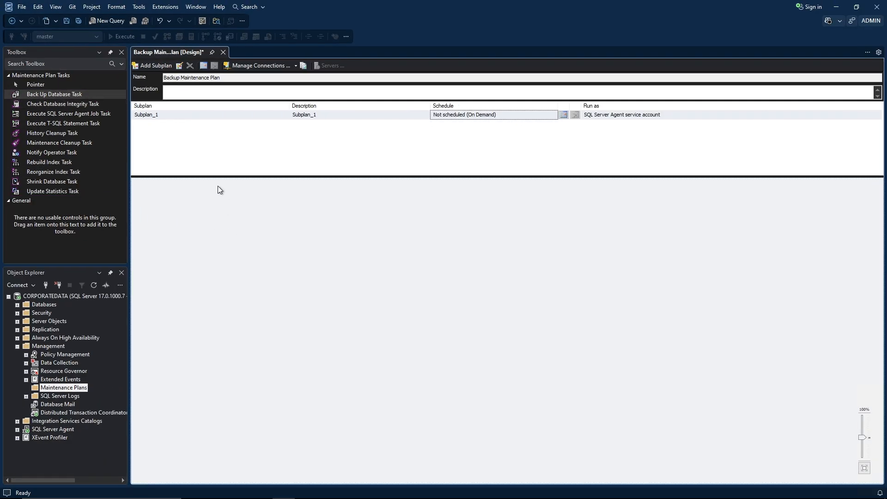
{"action": "left_click_drag", "start_coordinate": [75, 96], "coordinate": [247, 219]}
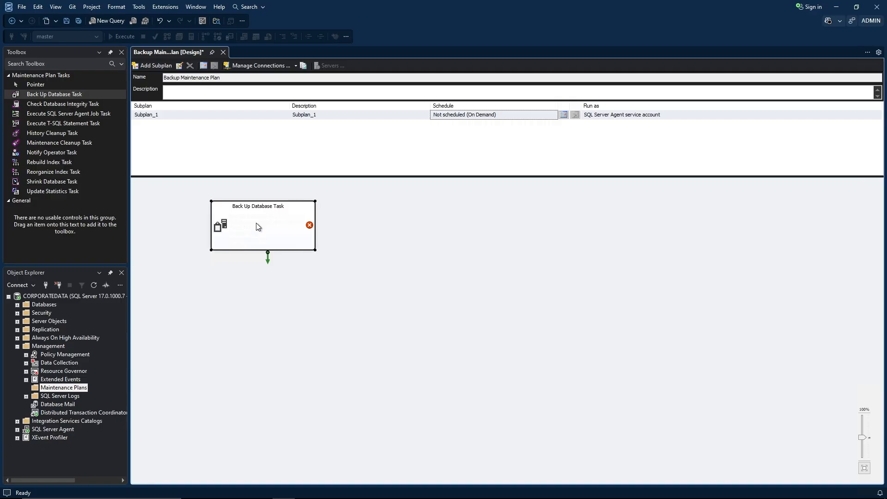
{"action": "double_click", "coordinate": [256, 223]}
{"action": "left_click_drag", "start_coordinate": [325, 123], "coordinate": [214, 116]}
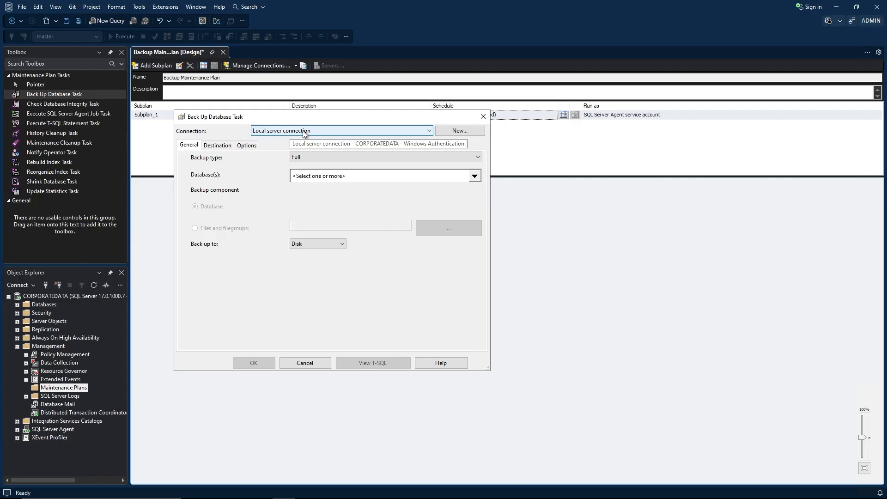
Review the Connection list and start, then cancel, a new server connection.
{"action": "left_click", "coordinate": [330, 130]}
{"action": "left_click", "coordinate": [330, 129]}
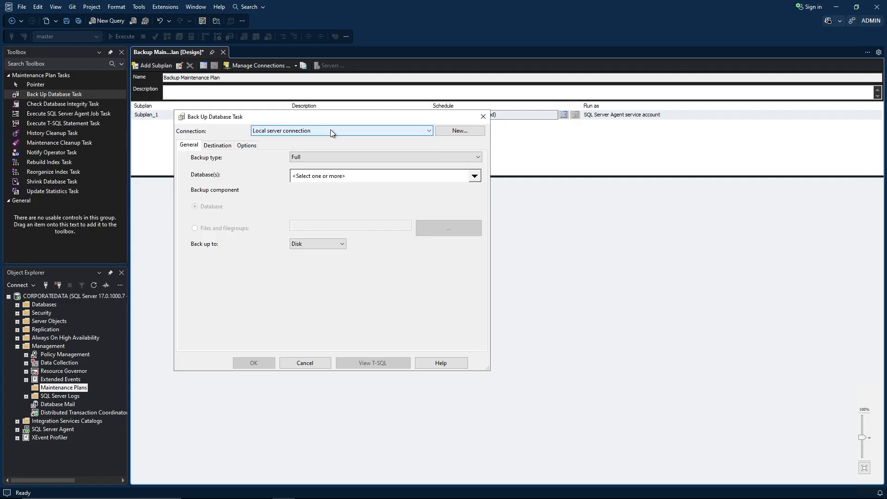
{"action": "left_click", "coordinate": [448, 133]}
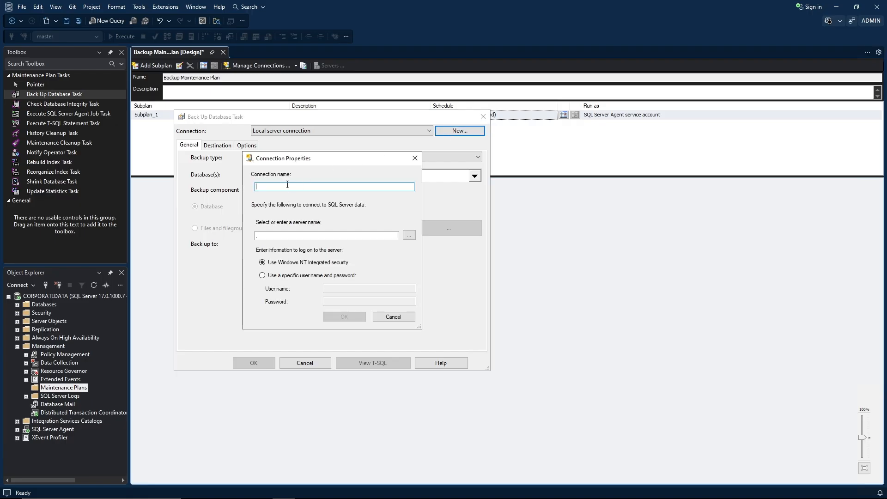
{"action": "left_click", "coordinate": [290, 236]}
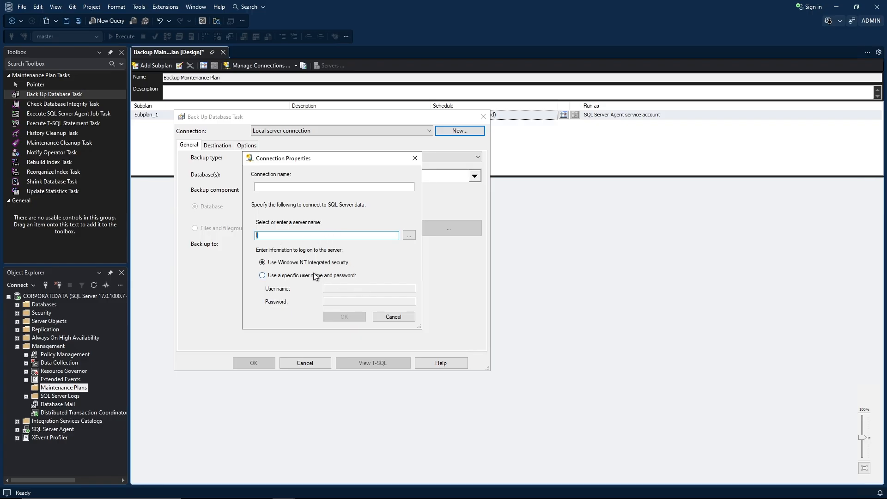
{"action": "left_click", "coordinate": [395, 318]}
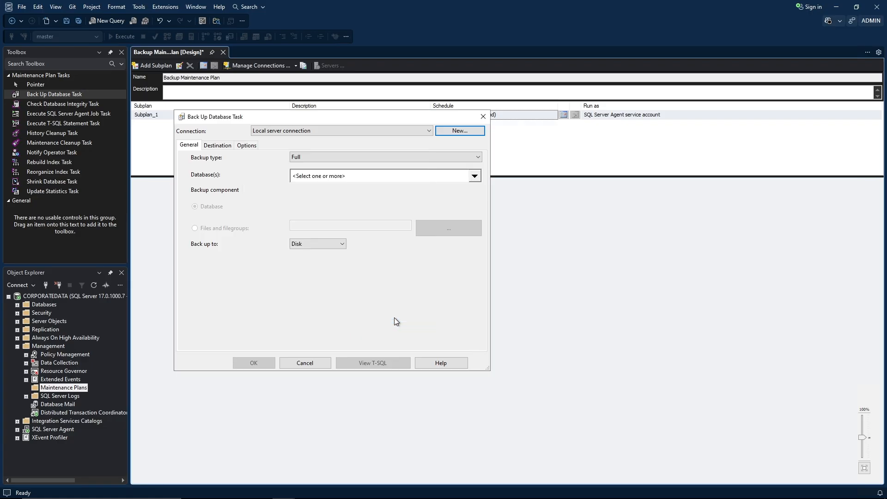
{"action": "left_click", "coordinate": [190, 146]}
Leave Backup type as Full and open the Database(s) chooser.
{"action": "left_click", "coordinate": [455, 159]}
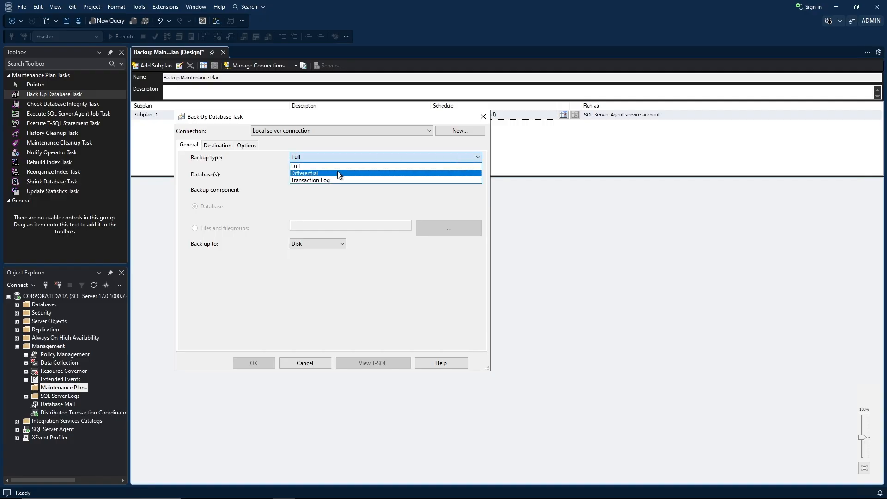
{"action": "left_click", "coordinate": [306, 166]}
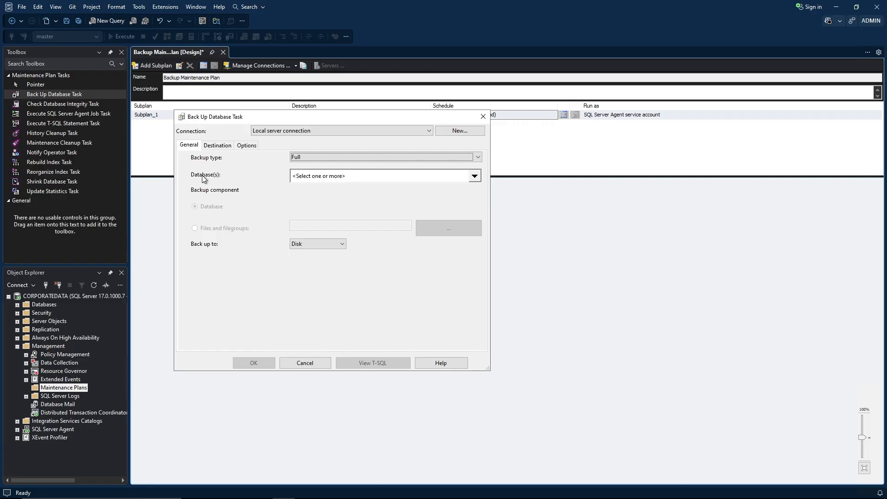
{"action": "left_click", "coordinate": [474, 176]}
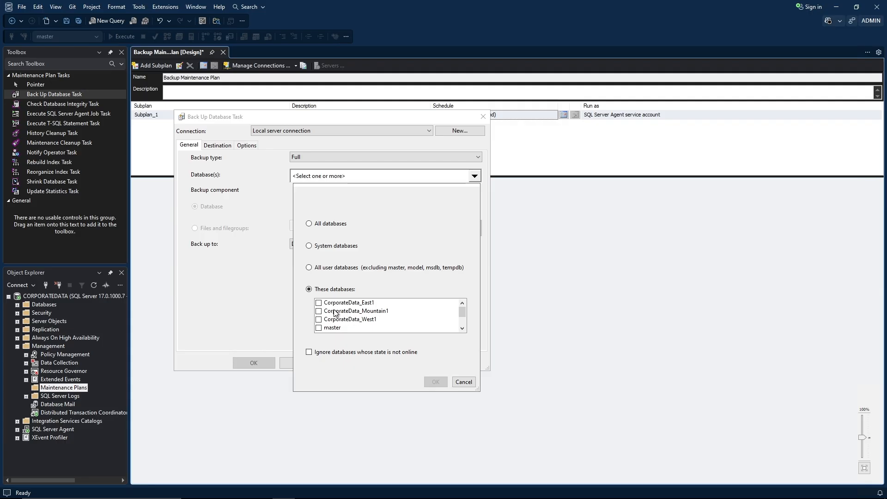
Set the task to back up All databases, ignoring databases that are not online.
{"action": "left_click", "coordinate": [318, 303]}
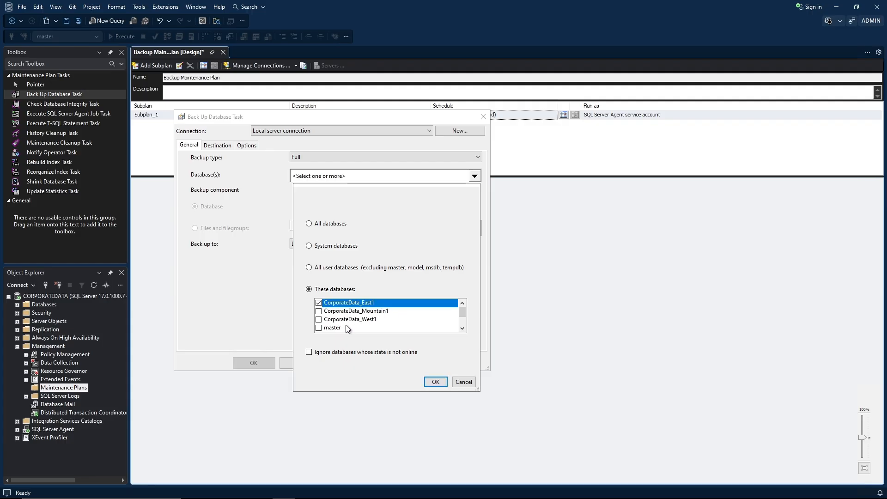
{"action": "left_click", "coordinate": [319, 329]}
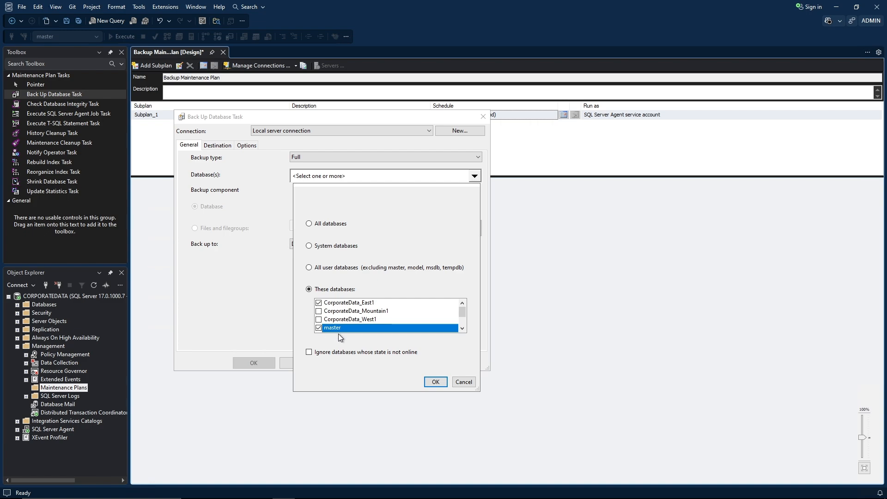
{"action": "left_click", "coordinate": [308, 269]}
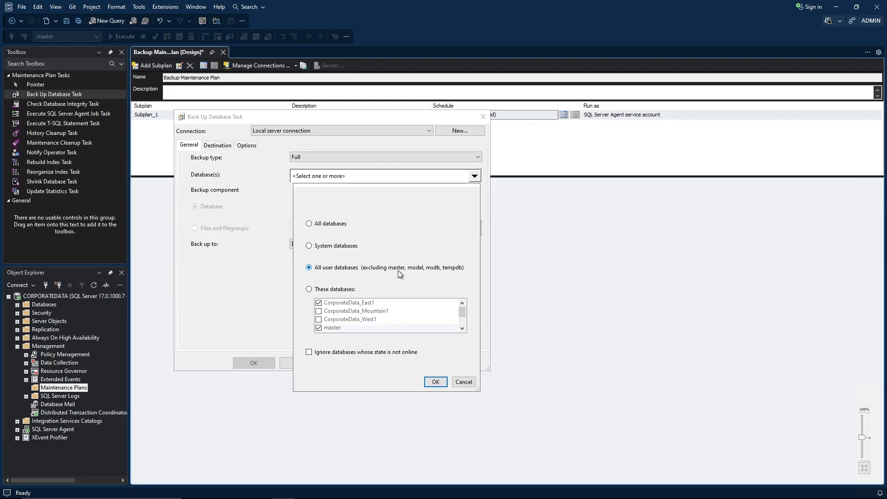
{"action": "left_click", "coordinate": [309, 246]}
{"action": "left_click", "coordinate": [309, 353]}
{"action": "left_click", "coordinate": [434, 381]}
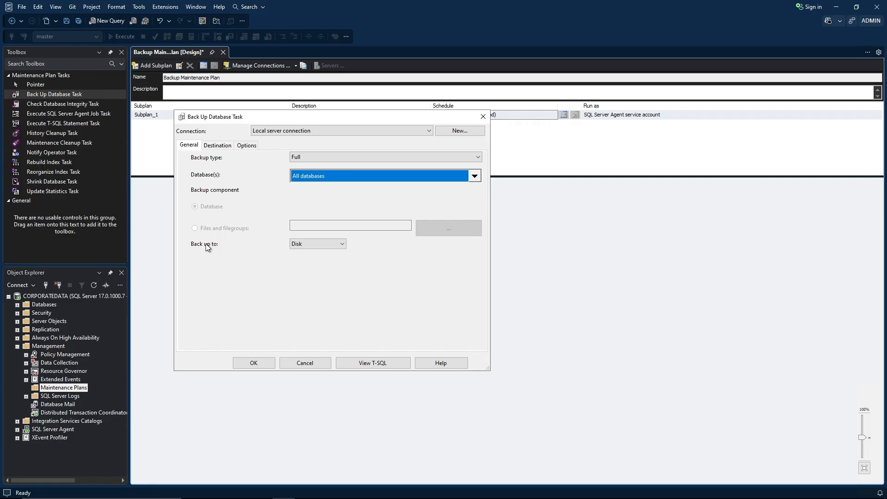
Keep Disk as the destination and choose 'Back up databases across one or more files'.
{"action": "left_click", "coordinate": [343, 244]}
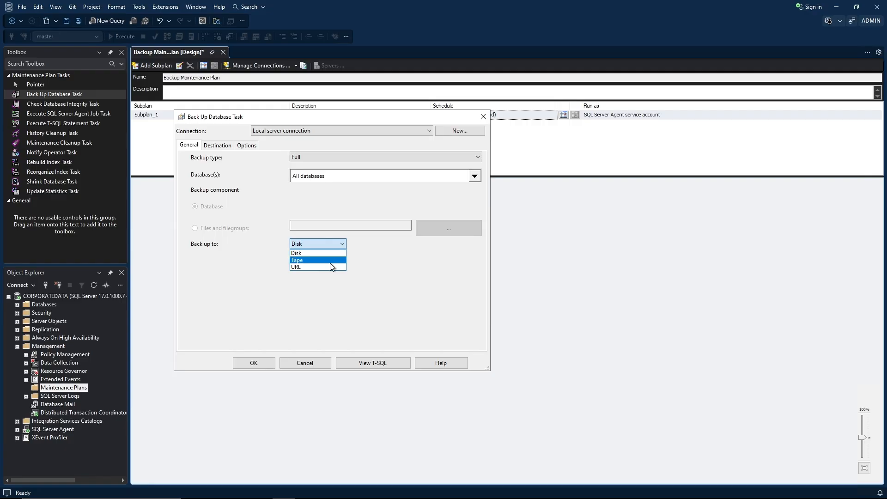
{"action": "left_click", "coordinate": [376, 255]}
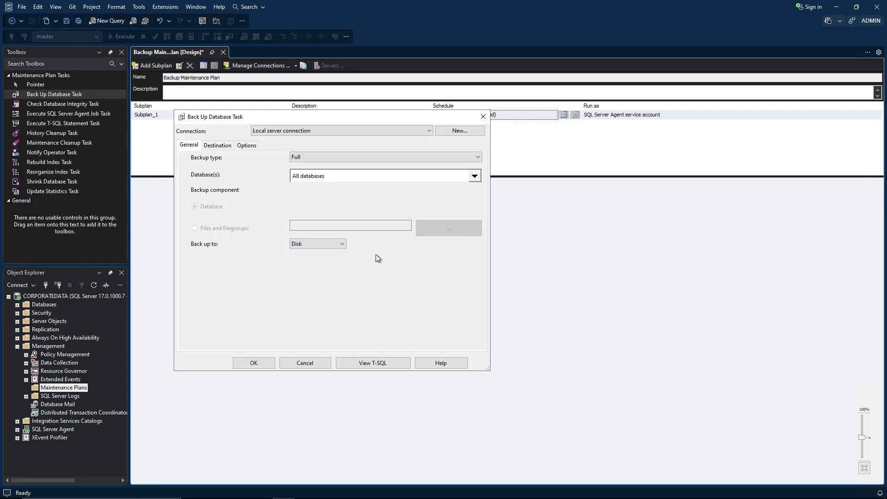
{"action": "left_click", "coordinate": [333, 245]}
{"action": "left_click", "coordinate": [369, 252]}
{"action": "key", "text": "Tab"}
{"action": "key", "text": "Right"}
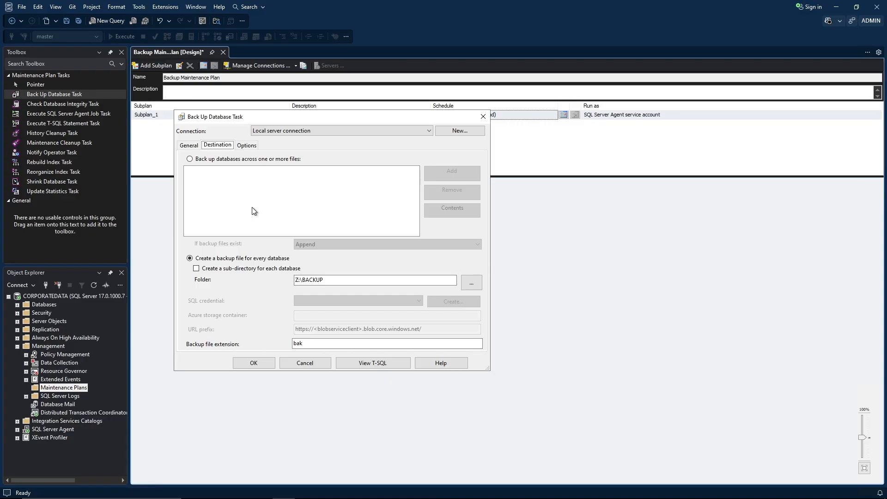
{"action": "left_click", "coordinate": [193, 159]}
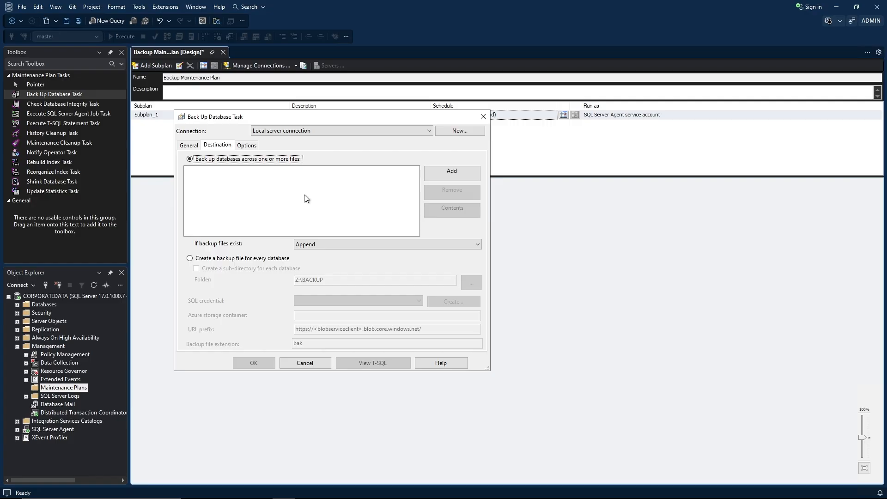
Choose one backup file per database and set the folder to Z:\MSSQL\BACKUP.
{"action": "left_click", "coordinate": [189, 259]}
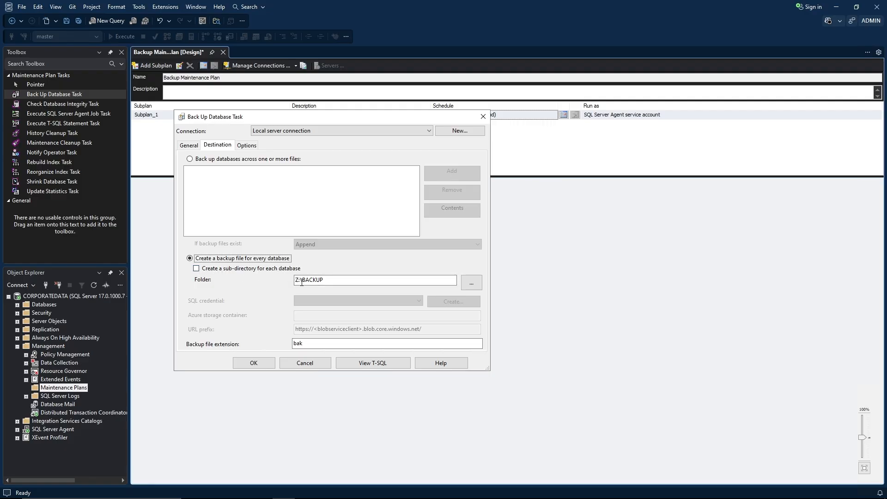
{"action": "left_click", "coordinate": [337, 280]}
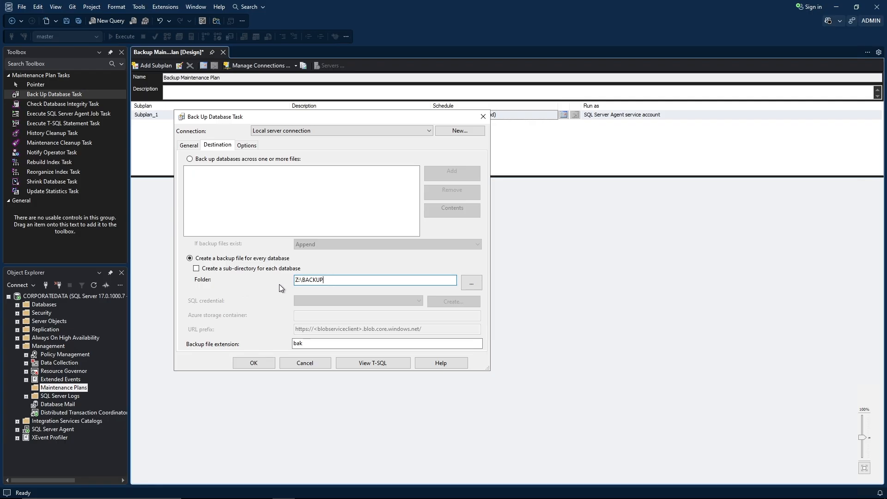
{"action": "key", "text": "ctrl+a"}
{"action": "left_click", "coordinate": [470, 281]}
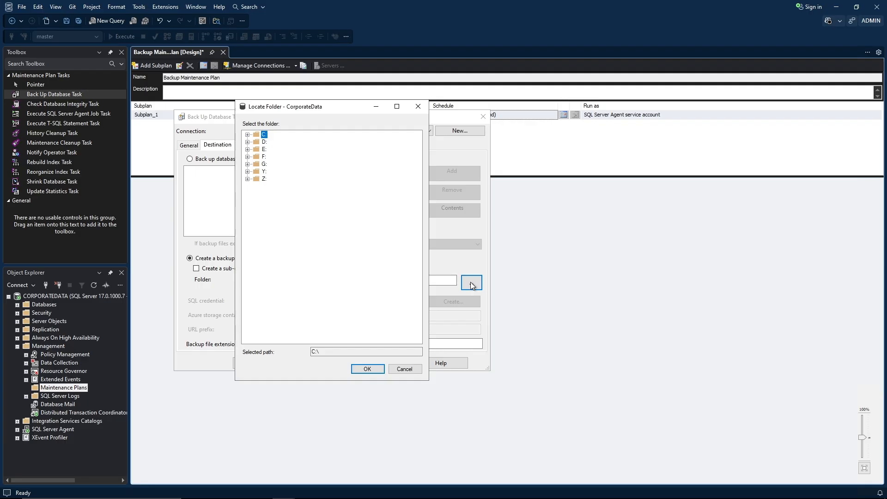
{"action": "left_click", "coordinate": [247, 179]}
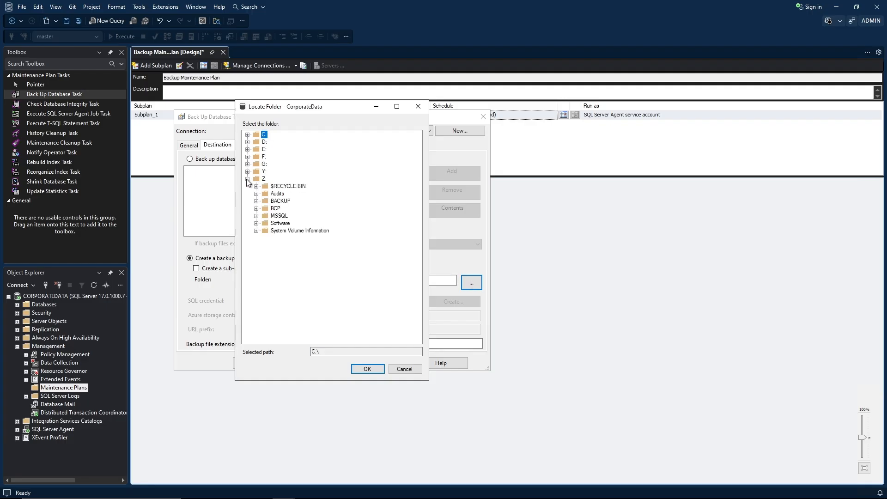
{"action": "left_click", "coordinate": [256, 216]}
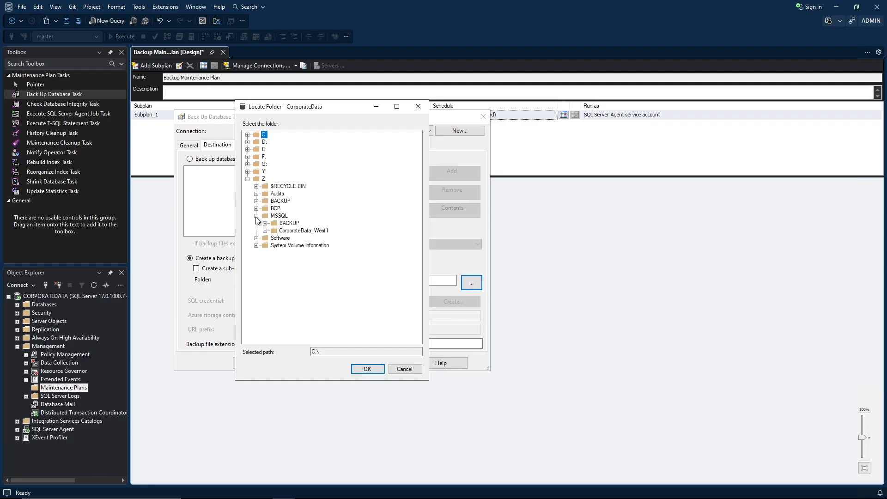
{"action": "left_click", "coordinate": [288, 223]}
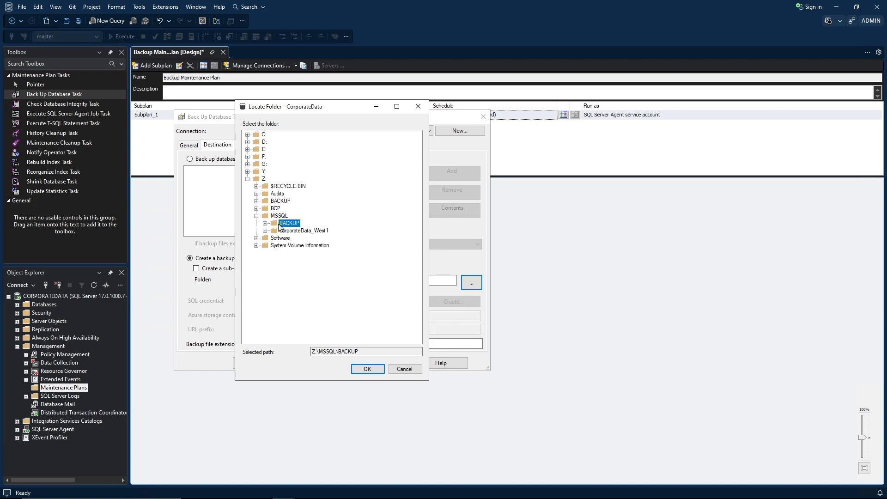
{"action": "left_click", "coordinate": [366, 369]}
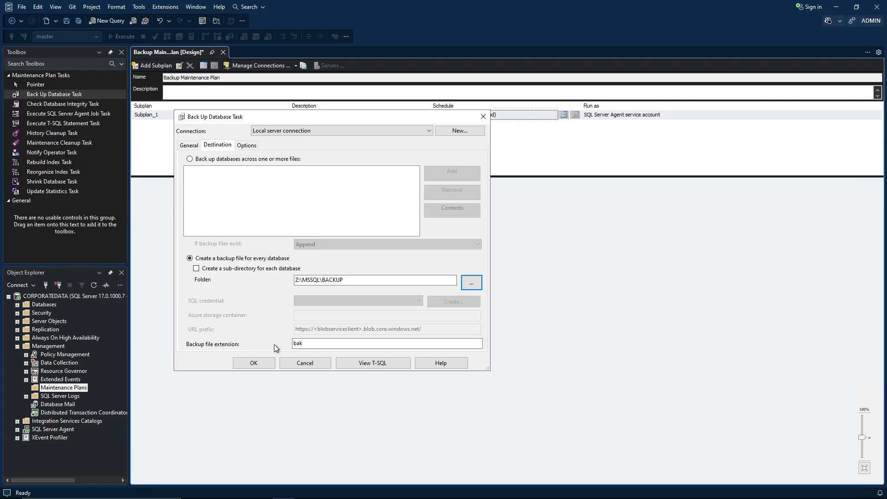
Keep bak as the backup file extension.
{"action": "double_click", "coordinate": [301, 343]}
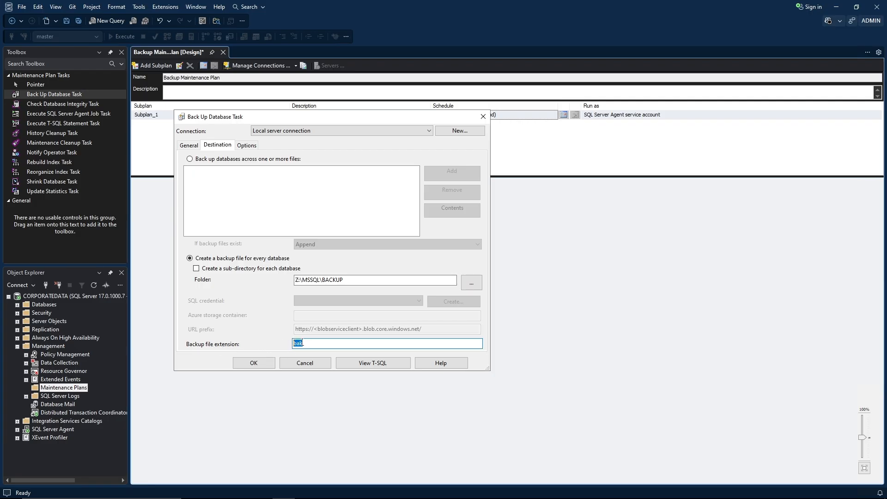
{"action": "left_click", "coordinate": [307, 342]}
{"action": "left_click_drag", "start_coordinate": [311, 344], "coordinate": [283, 342]}
{"action": "left_click", "coordinate": [315, 344]}
{"action": "left_click_drag", "start_coordinate": [303, 342], "coordinate": [291, 343]}
{"action": "left_click", "coordinate": [315, 343]}
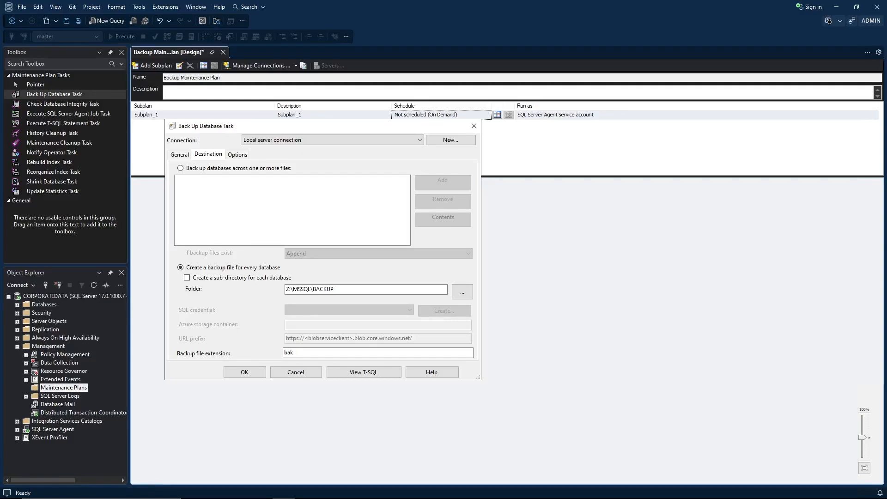
On the Options tab, set backup compression to 'Compress backup'.
{"action": "left_click", "coordinate": [237, 154]}
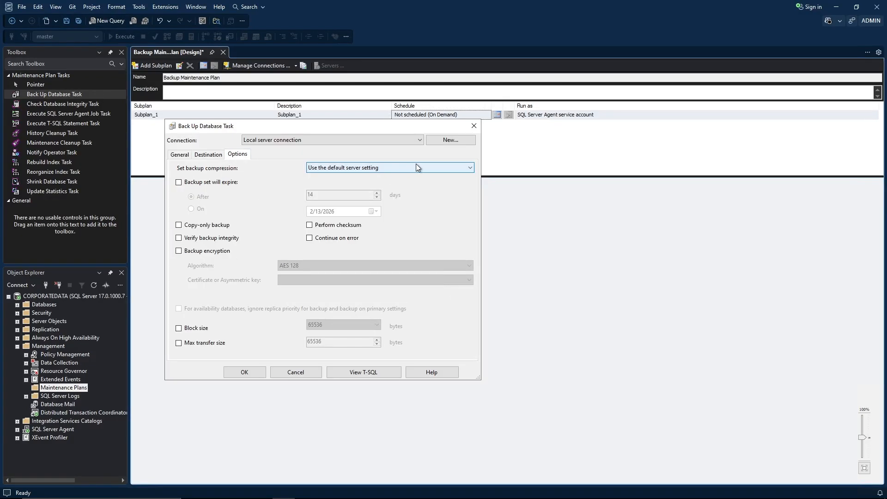
{"action": "left_click", "coordinate": [471, 172]}
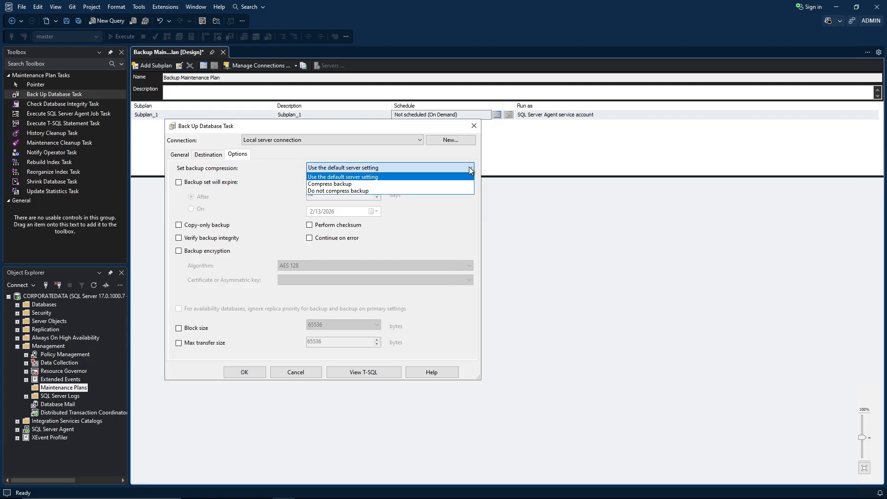
{"action": "left_click", "coordinate": [378, 185]}
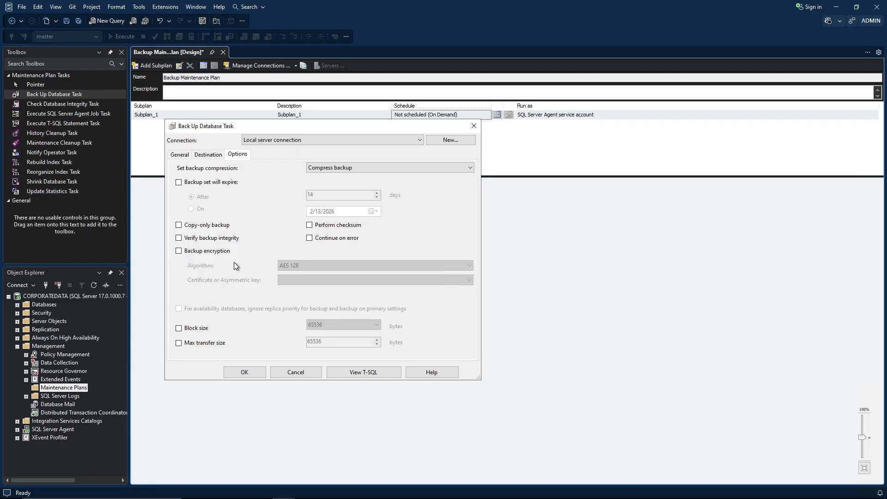
Enable backup encryption with AES 256 and the TDE_Cert certificate, then confirm the task.
{"action": "left_click", "coordinate": [180, 251]}
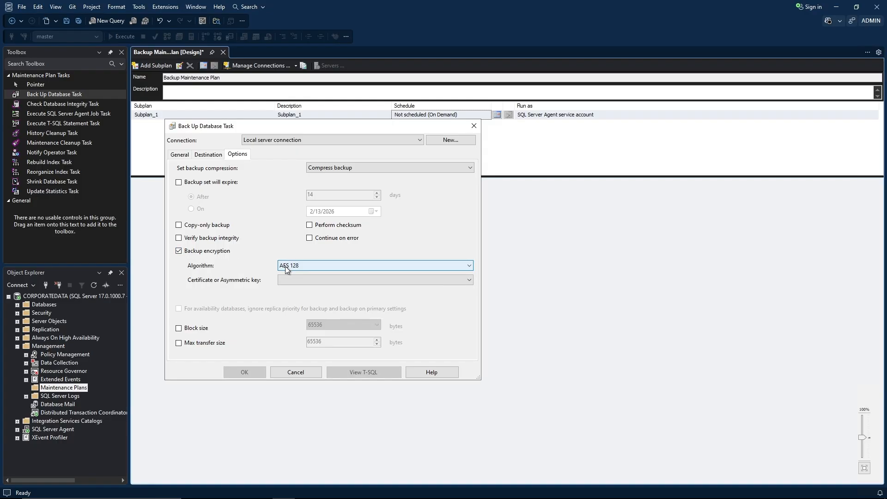
{"action": "left_click", "coordinate": [299, 265]}
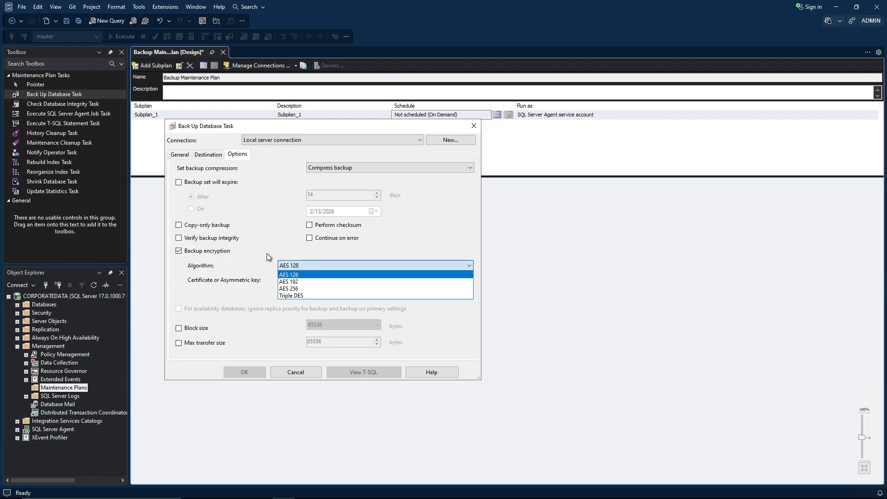
{"action": "left_click", "coordinate": [281, 288]}
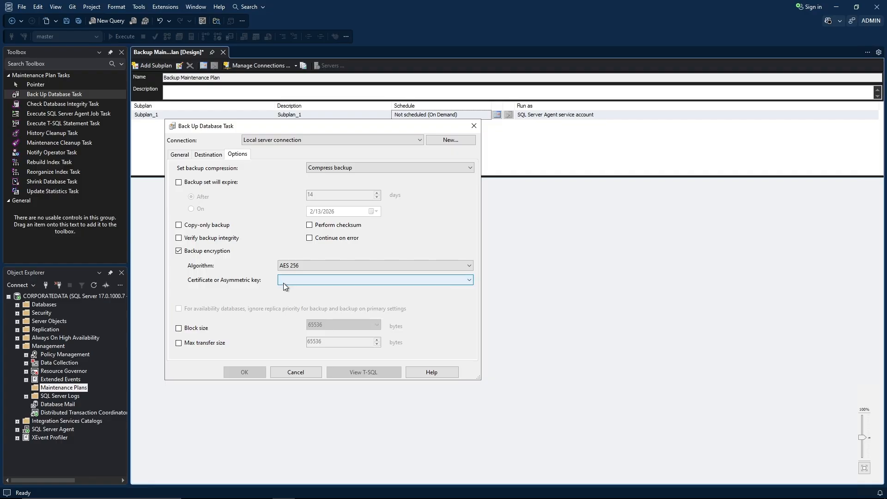
{"action": "left_click", "coordinate": [317, 281]}
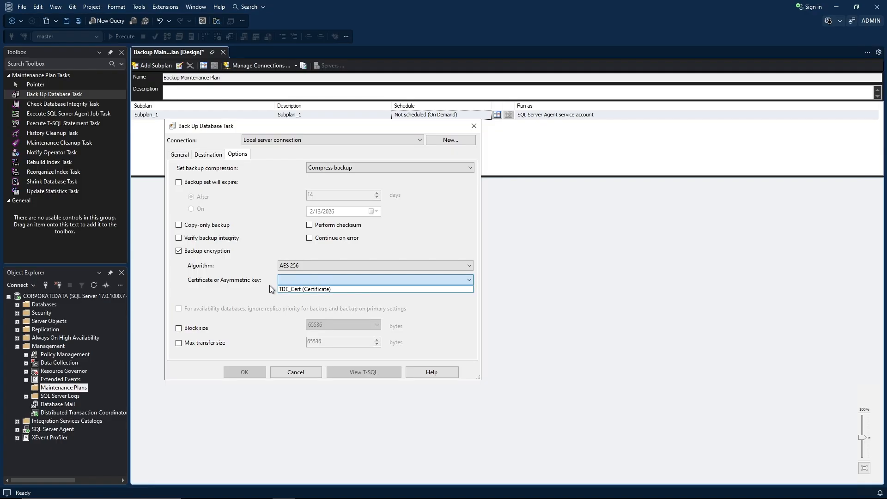
{"action": "left_click", "coordinate": [287, 290]}
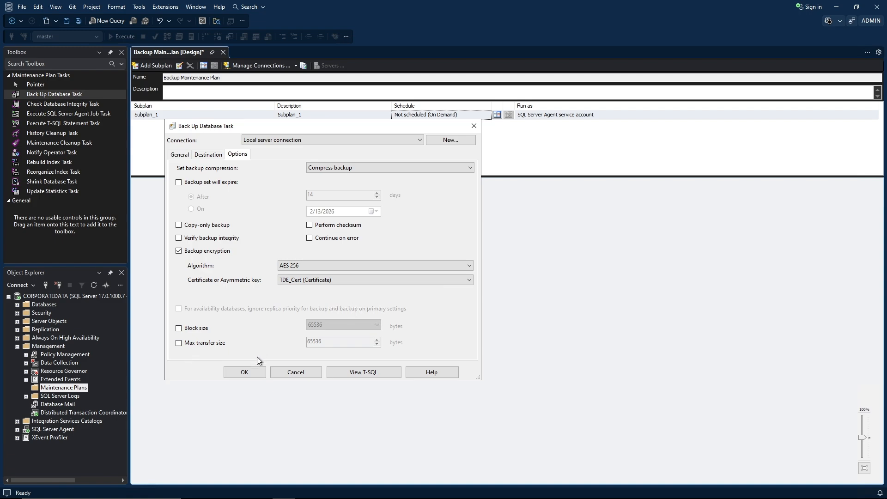
{"action": "left_click", "coordinate": [251, 373]}
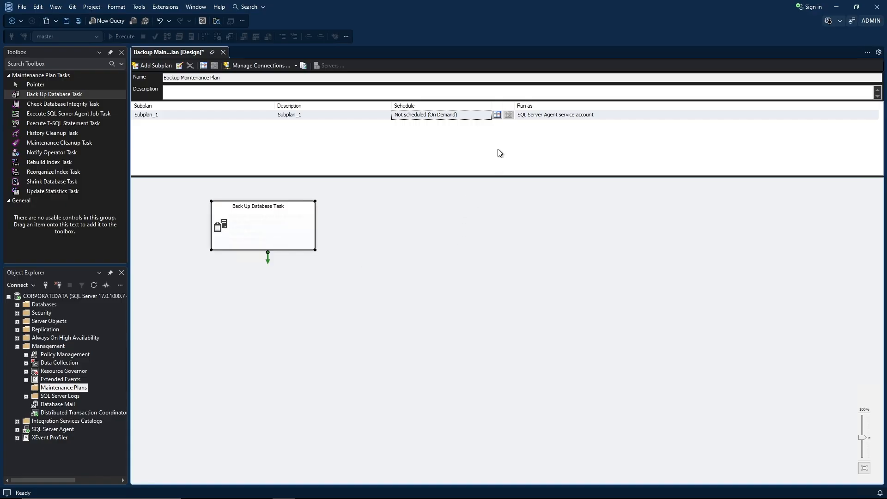
Make the Subplan_1 schedule Recurring with a Weekly frequency on Sunday.
{"action": "left_click", "coordinate": [497, 114]}
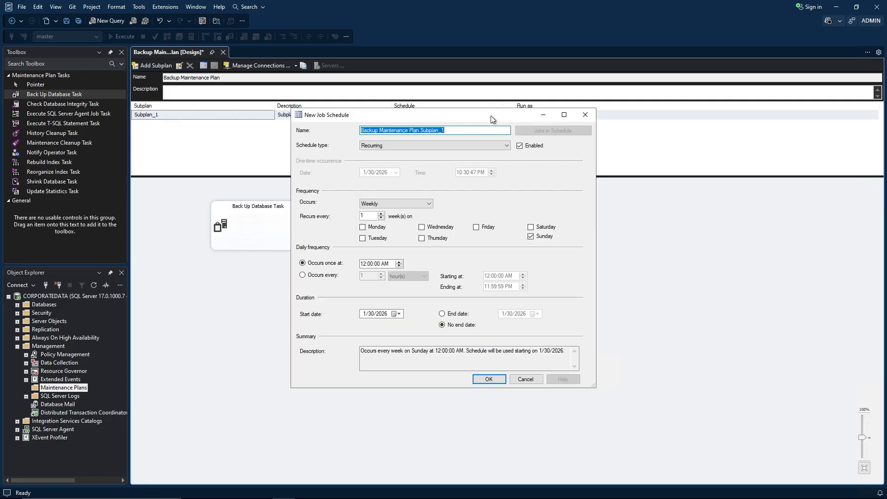
{"action": "left_click_drag", "start_coordinate": [482, 115], "coordinate": [420, 138]}
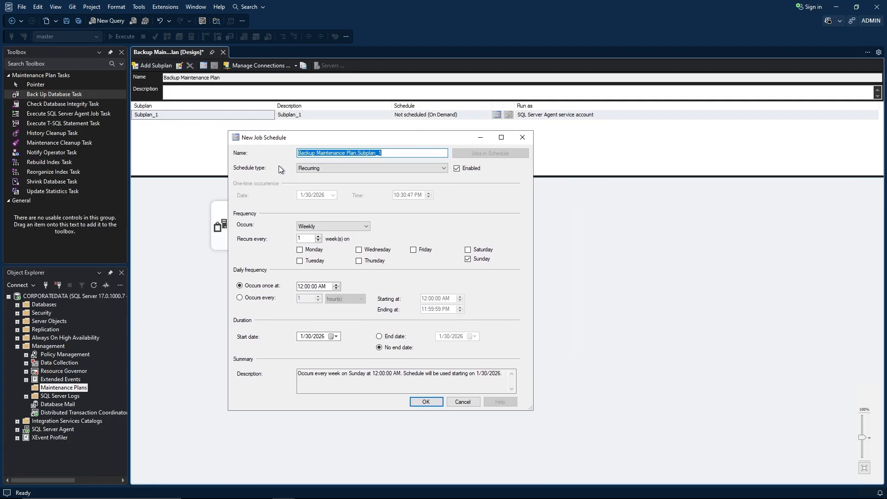
{"action": "left_click_drag", "start_coordinate": [410, 150], "coordinate": [298, 151]}
{"action": "left_click", "coordinate": [325, 154]}
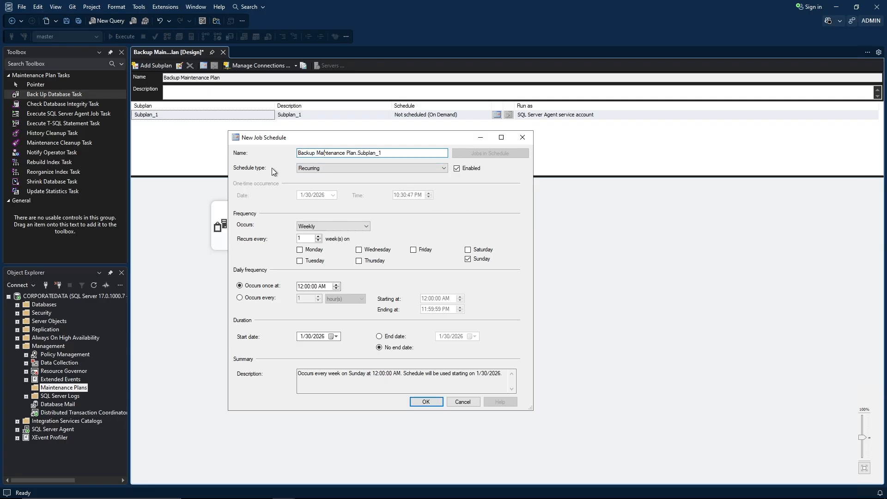
{"action": "left_click", "coordinate": [325, 170]}
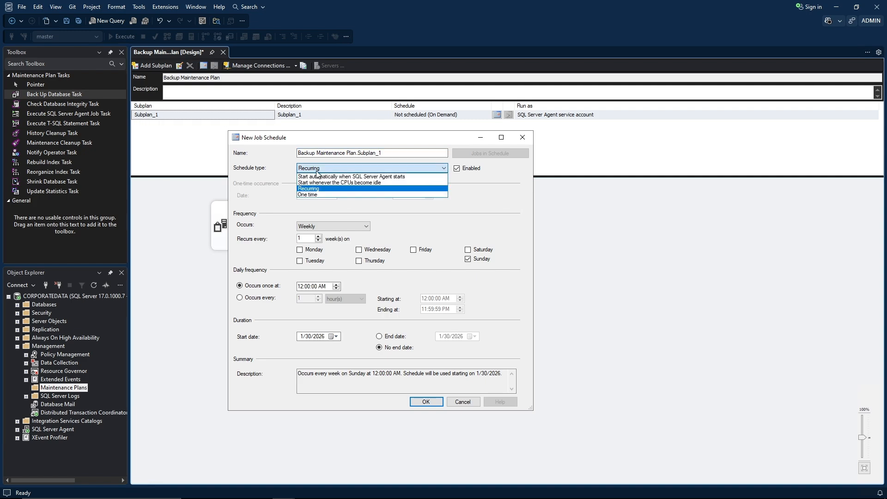
{"action": "left_click", "coordinate": [265, 172]}
{"action": "left_click", "coordinate": [308, 227]}
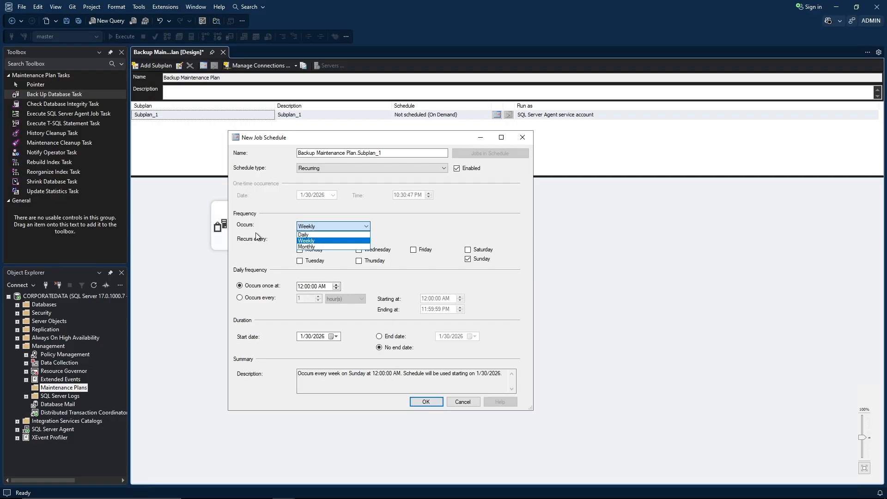
{"action": "left_click", "coordinate": [318, 235]}
{"action": "left_click", "coordinate": [317, 227]}
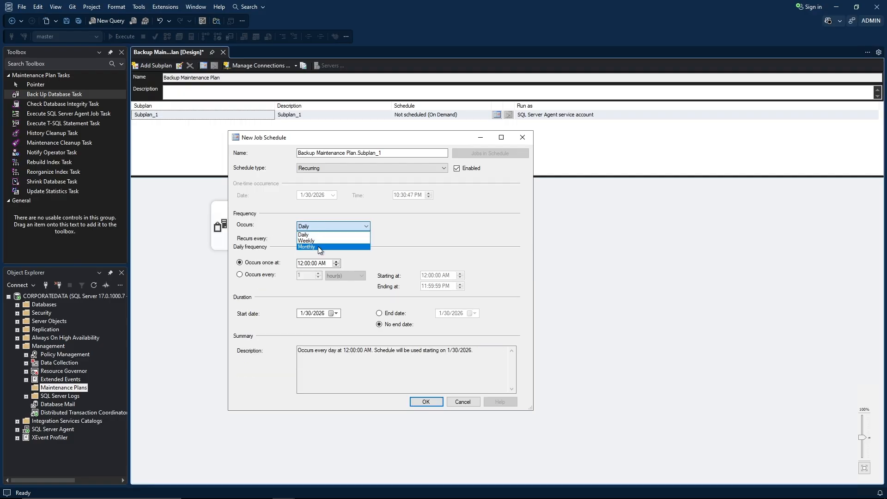
{"action": "left_click", "coordinate": [317, 245]}
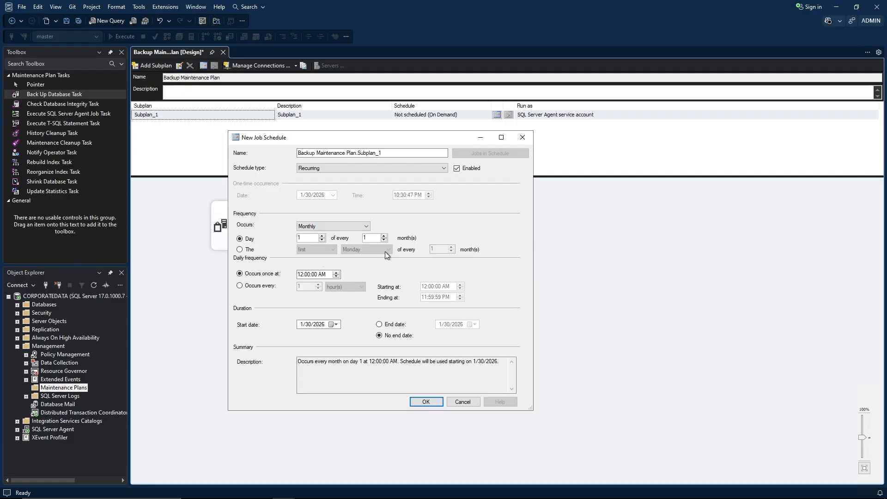
{"action": "left_click", "coordinate": [347, 229]}
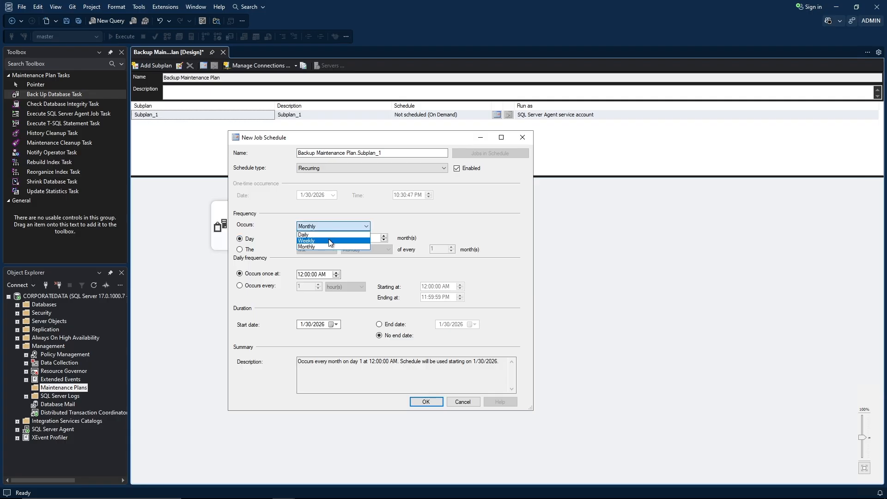
{"action": "left_click", "coordinate": [323, 241]}
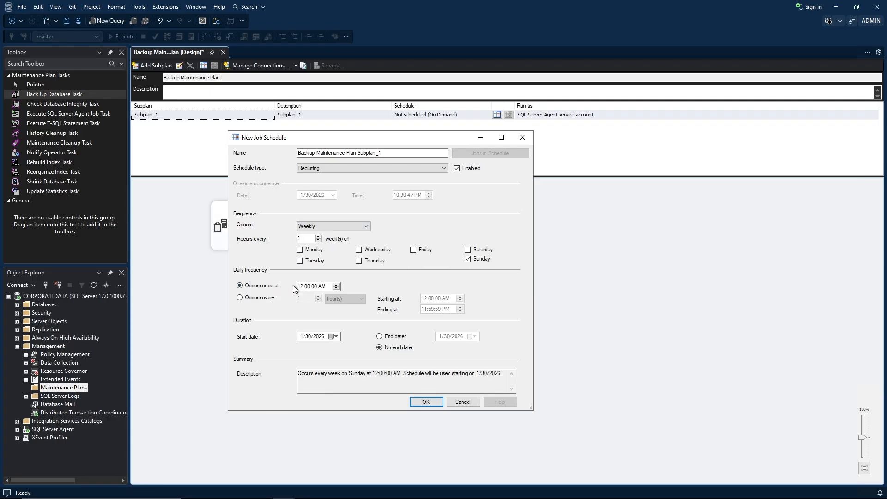
Run it once a day at 12:00 AM starting 3/1/2026, and confirm the schedule.
{"action": "left_click", "coordinate": [261, 298]}
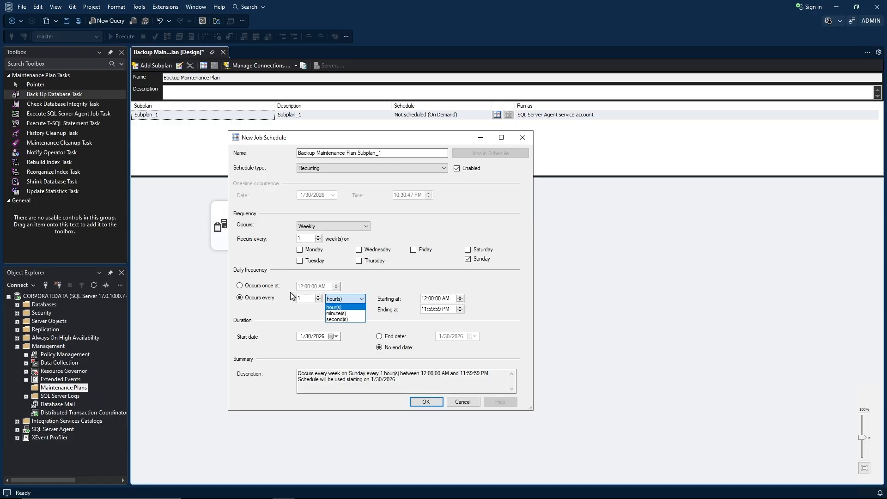
{"action": "left_click", "coordinate": [261, 287]}
{"action": "left_click", "coordinate": [261, 286]}
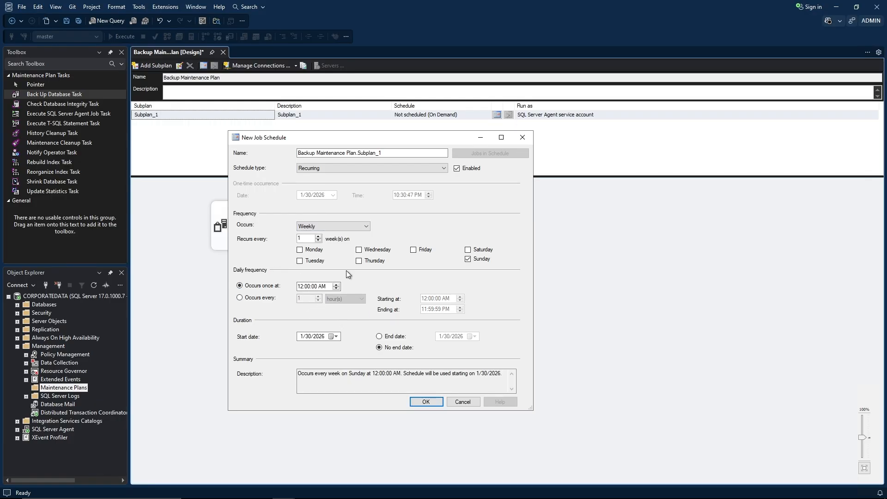
{"action": "left_click", "coordinate": [338, 337]}
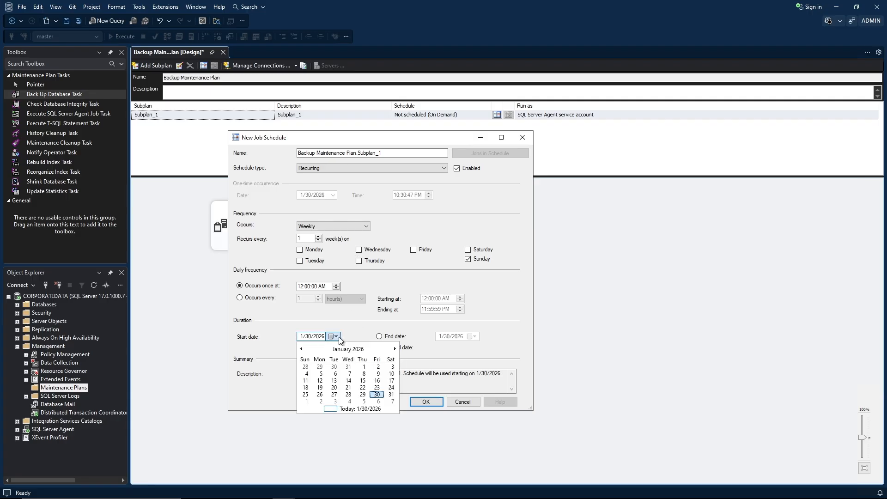
{"action": "left_click", "coordinate": [395, 348]}
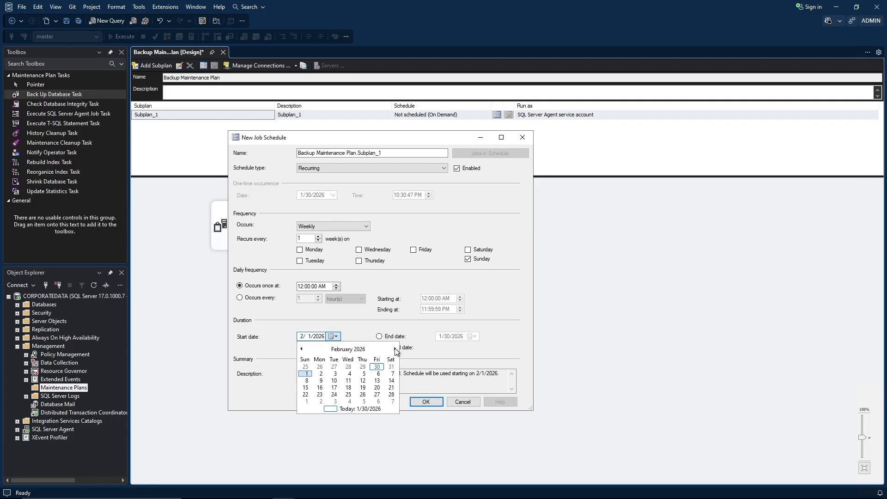
{"action": "left_click", "coordinate": [395, 348]}
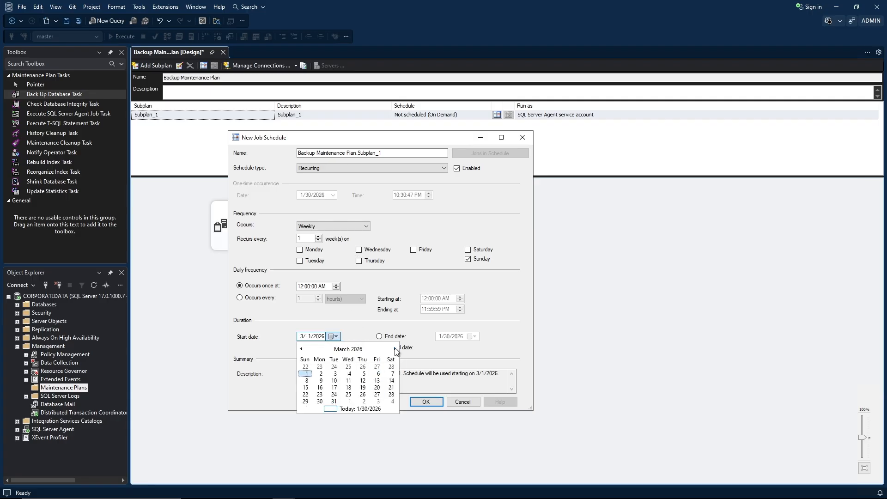
{"action": "left_click", "coordinate": [305, 374]}
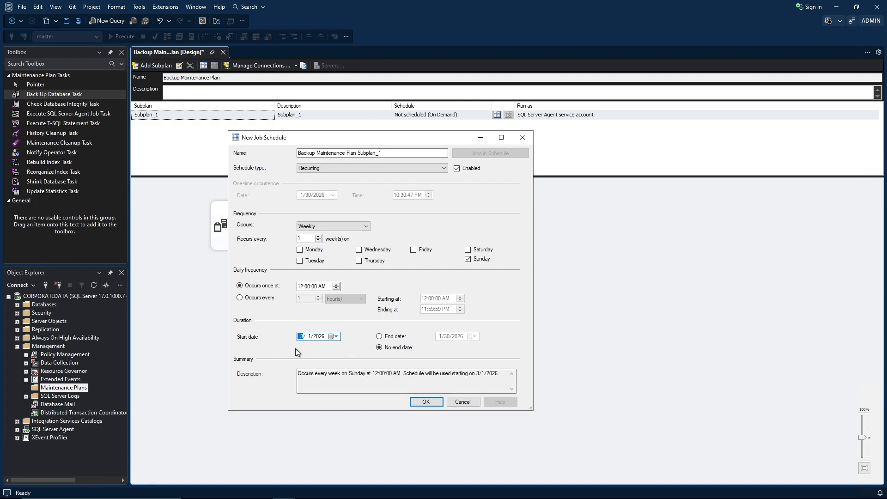
{"action": "left_click", "coordinate": [414, 403]}
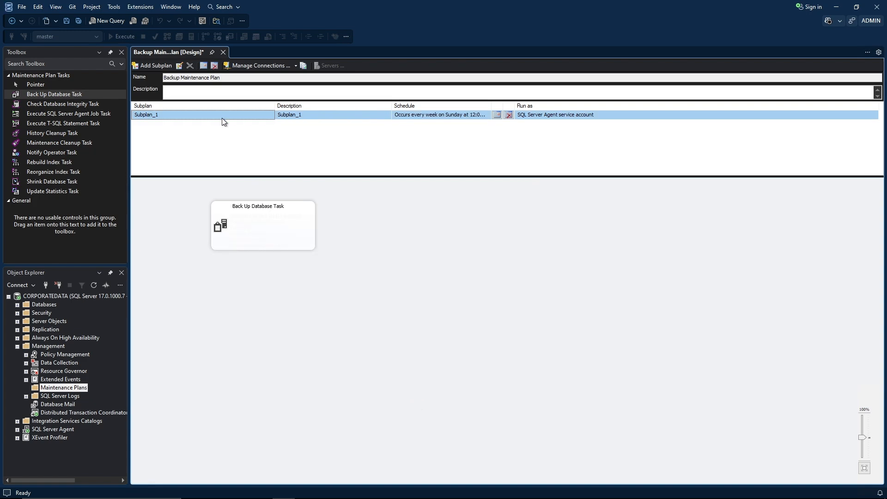
Widen the Schedule column, then save the Backup Maintenance Plan and close its designer.
{"action": "left_click_drag", "start_coordinate": [486, 106], "coordinate": [616, 103]}
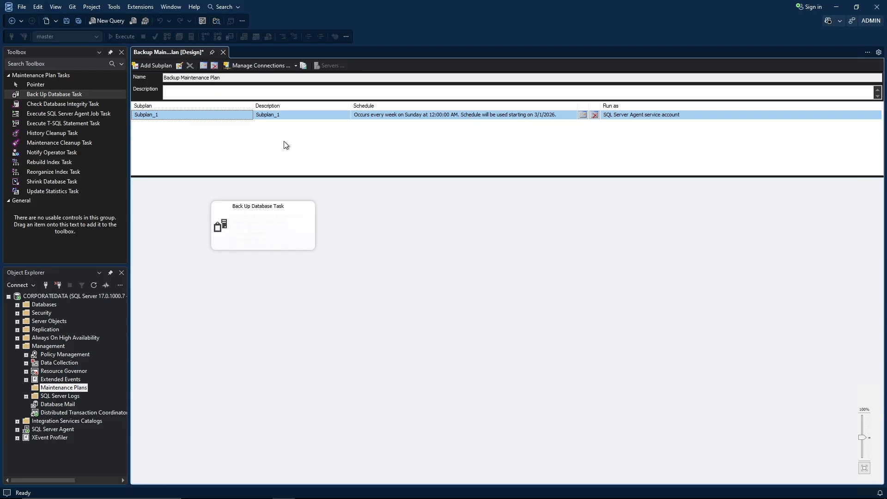
{"action": "left_click", "coordinate": [224, 52]}
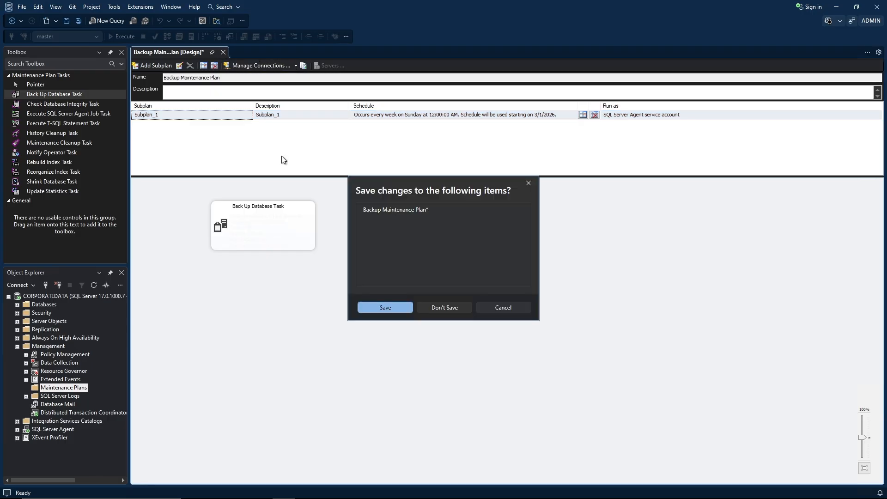
{"action": "left_click", "coordinate": [376, 305]}
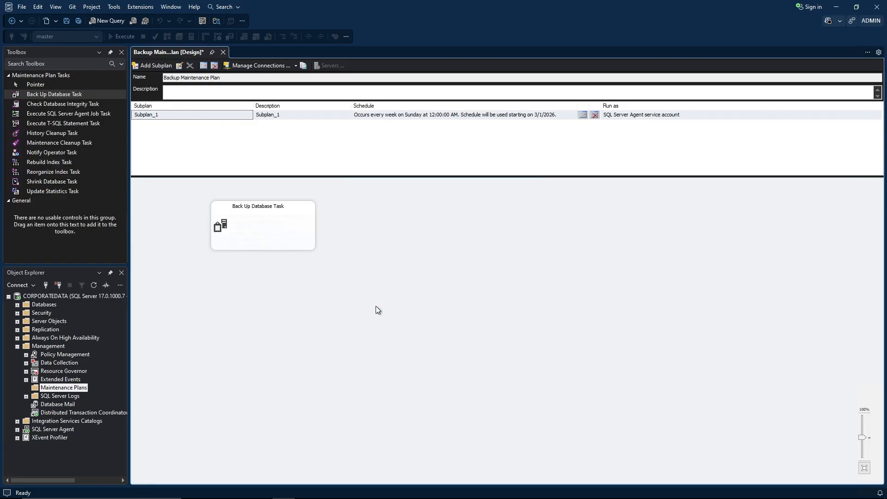
{"action": "left_click", "coordinate": [224, 52]}
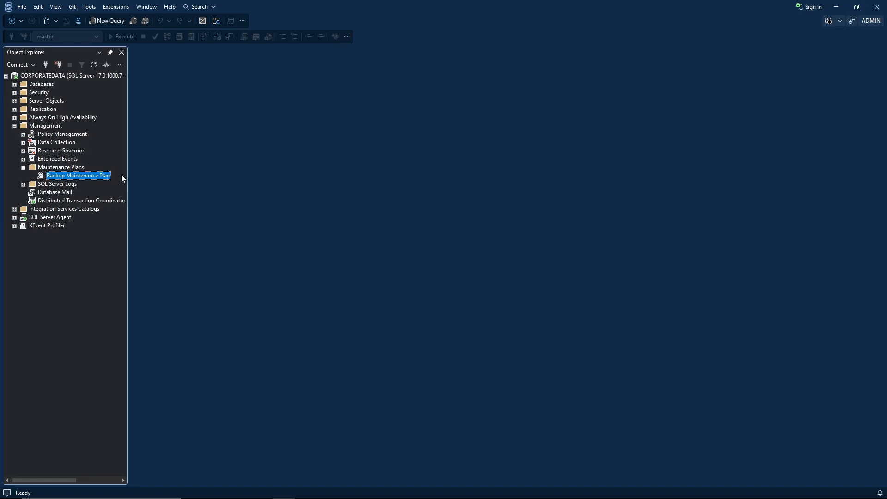
Open Reports > Custom Reports for the plan, then dismiss the file picker.
{"action": "right_click", "coordinate": [102, 177]}
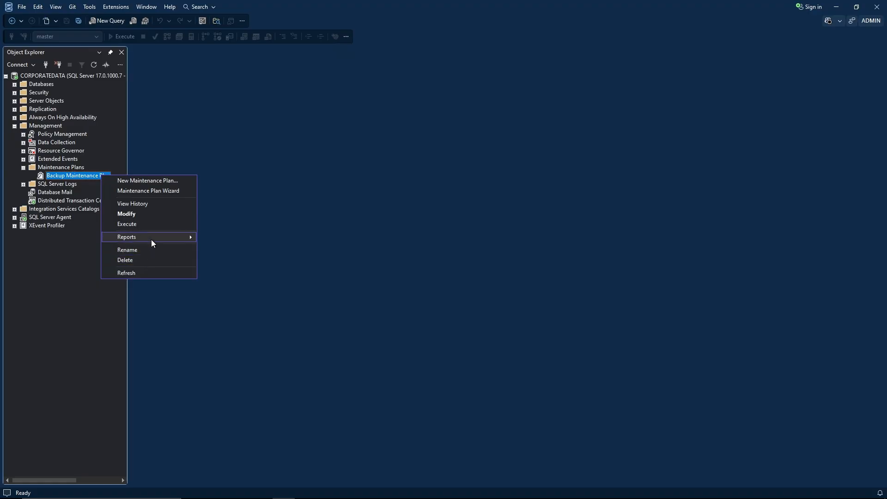
{"action": "mouse_move", "coordinate": [151, 238]}
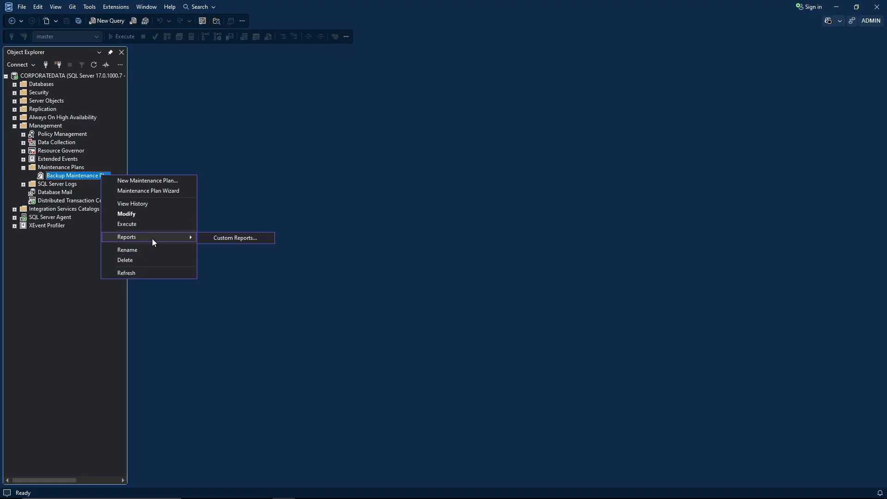
{"action": "left_click", "coordinate": [220, 240]}
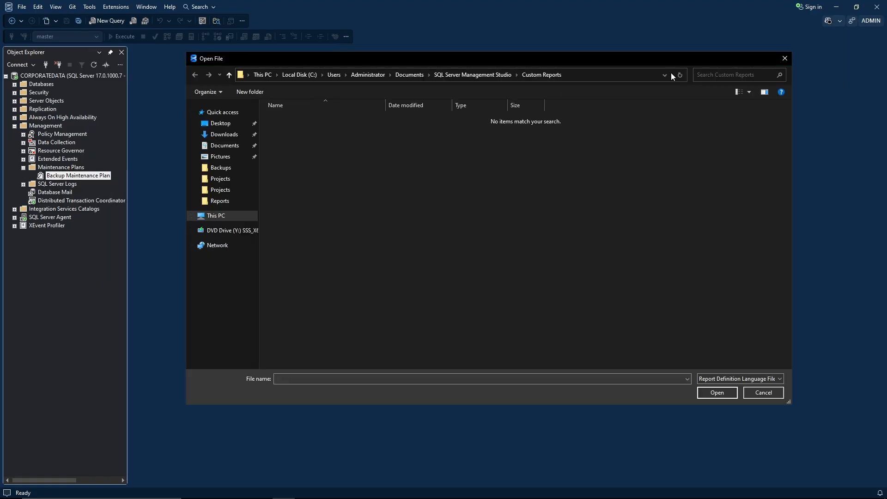
{"action": "left_click", "coordinate": [784, 58]}
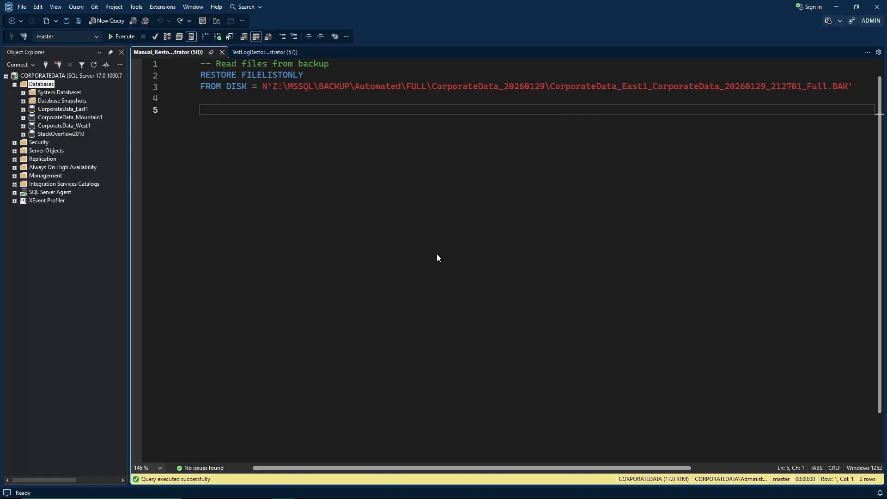
Run RESTORE FILELISTONLY and review the CorporateData_East1 data and log file names.
{"action": "left_click", "coordinate": [122, 37]}
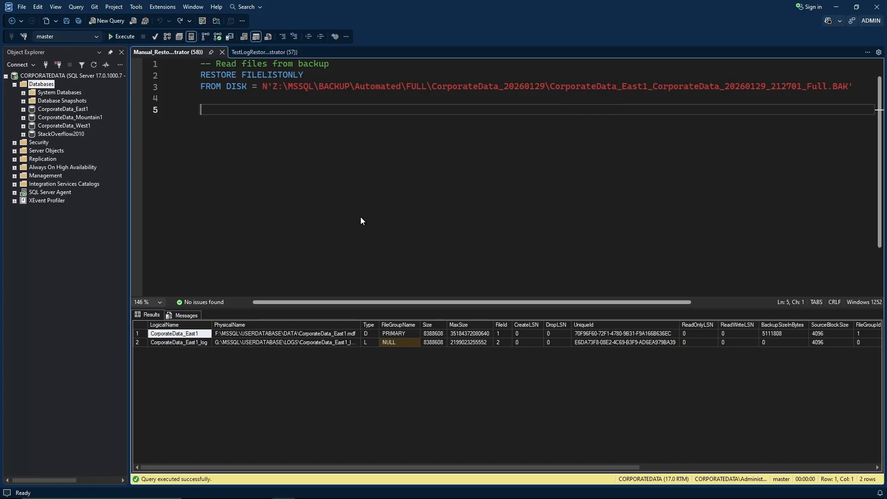
{"action": "mouse_move", "coordinate": [93, 498]}
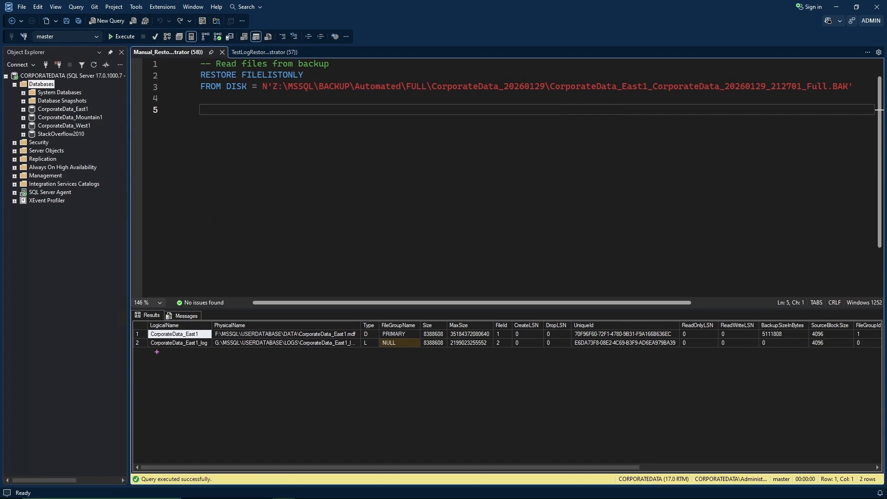
{"action": "mouse_move", "coordinate": [142, 319]}
{"action": "left_mouse_down"}
{"action": "mouse_move", "coordinate": [167, 343]}
{"action": "mouse_move", "coordinate": [365, 356]}
{"action": "left_mouse_up"}
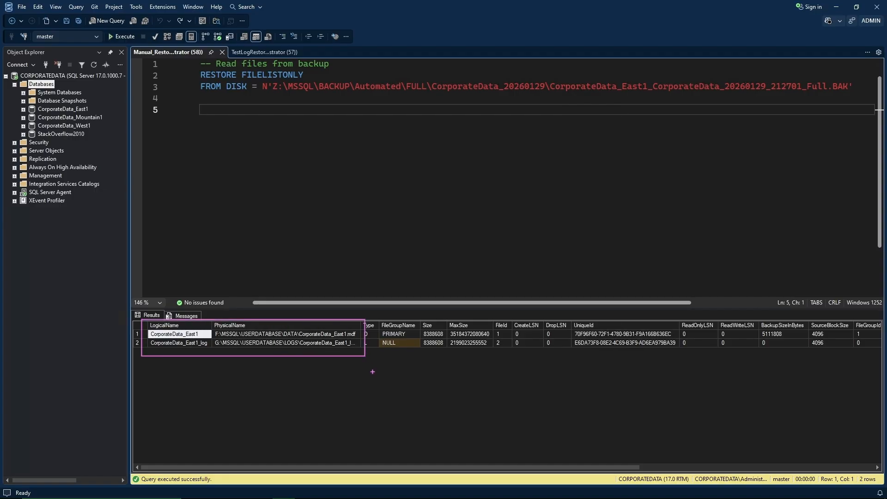
{"action": "key", "text": "Escape"}
Paste the RESTORE DATABASE WITH REPLACE script and run lines 7–12 to restore CorporateData_East1.
{"action": "right_click", "coordinate": [281, 121]}
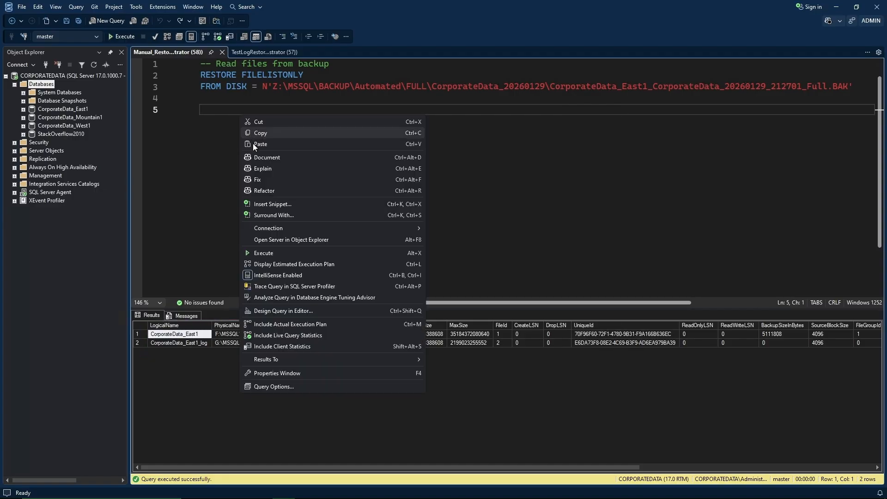
{"action": "left_click", "coordinate": [296, 144]}
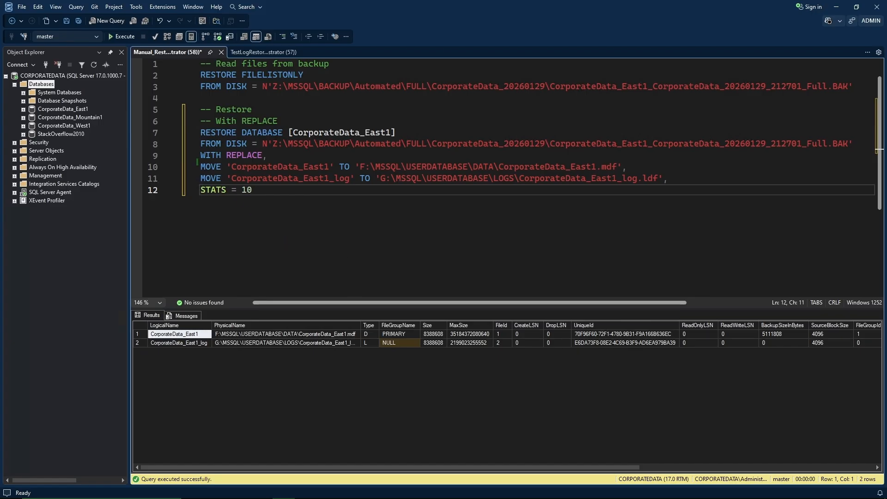
{"action": "mouse_move", "coordinate": [199, 160]}
{"action": "left_mouse_down"}
{"action": "mouse_move", "coordinate": [383, 184]}
{"action": "mouse_move", "coordinate": [676, 188]}
{"action": "left_mouse_up"}
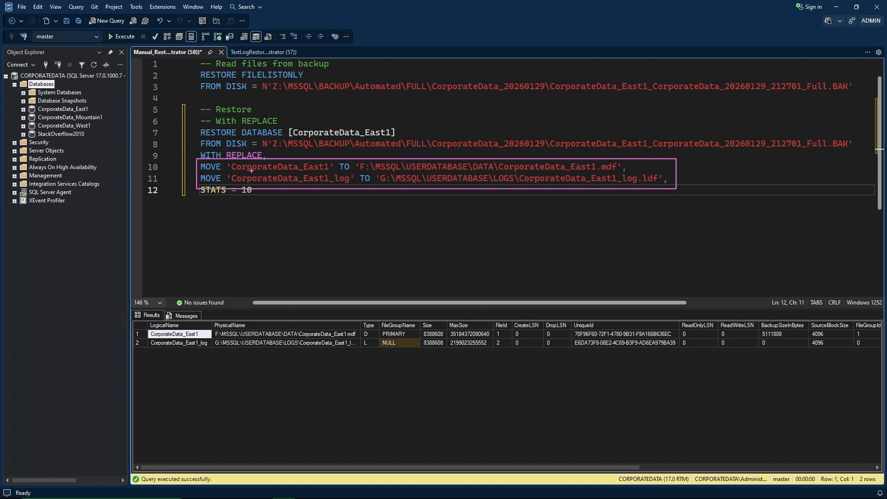
{"action": "left_click_drag", "start_coordinate": [226, 161], "coordinate": [357, 187]}
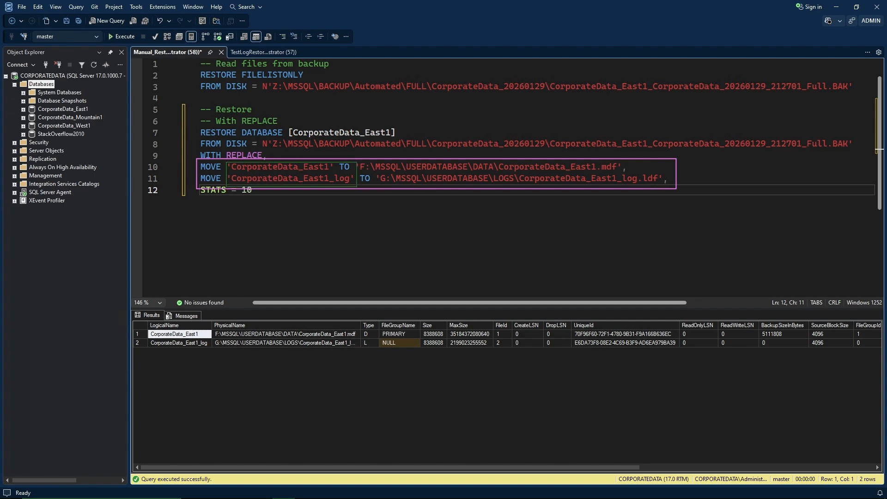
{"action": "key", "text": "e"}
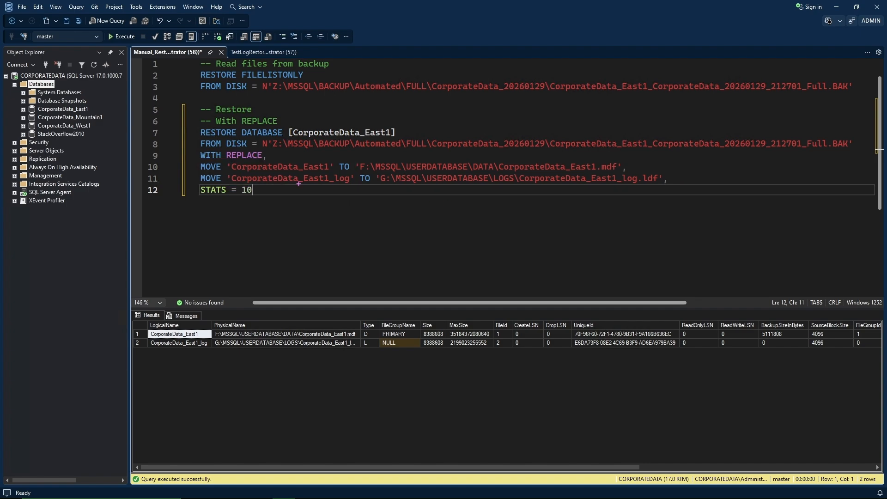
{"action": "left_click_drag", "start_coordinate": [196, 144], "coordinate": [277, 163]}
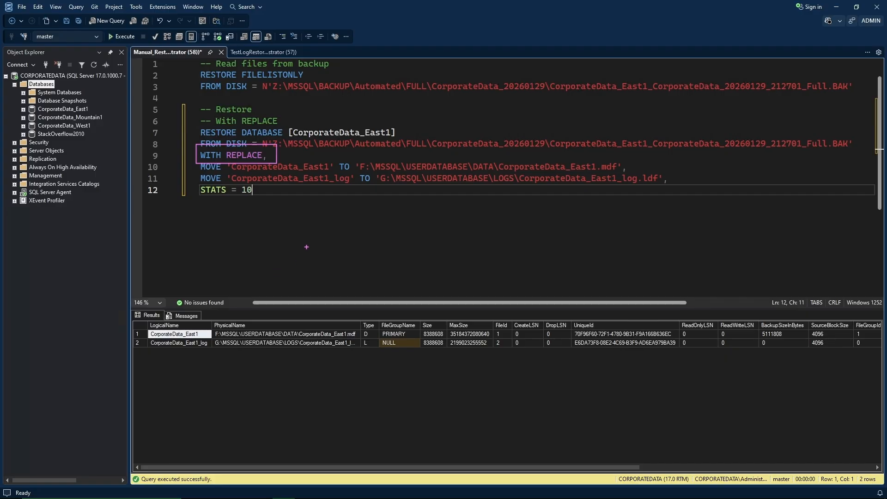
{"action": "key", "text": "Escape"}
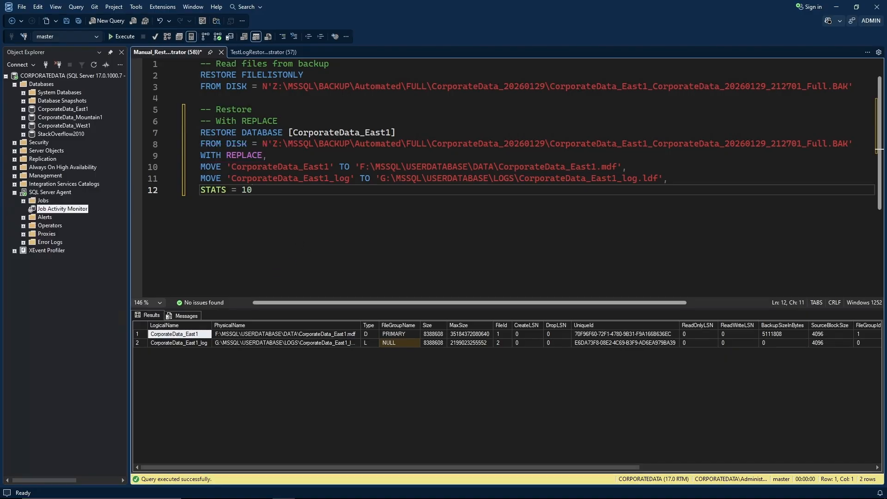
{"action": "left_click_drag", "start_coordinate": [260, 189], "coordinate": [200, 133]}
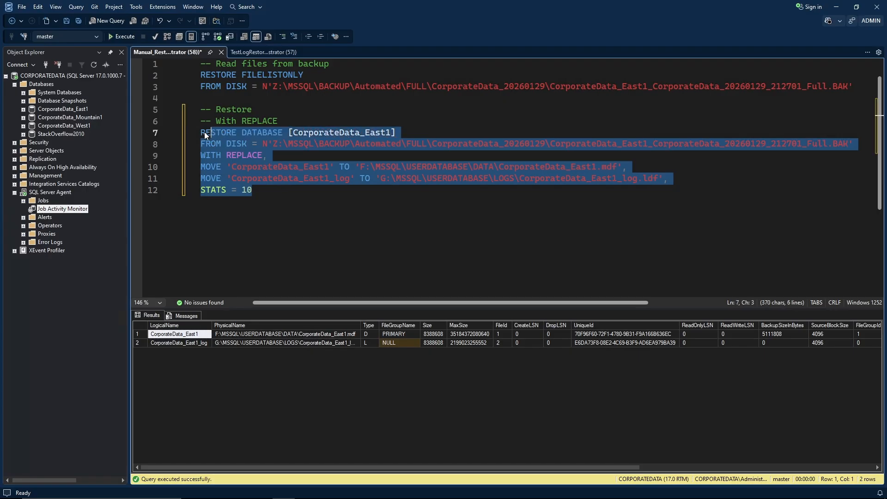
{"action": "left_click", "coordinate": [125, 37]}
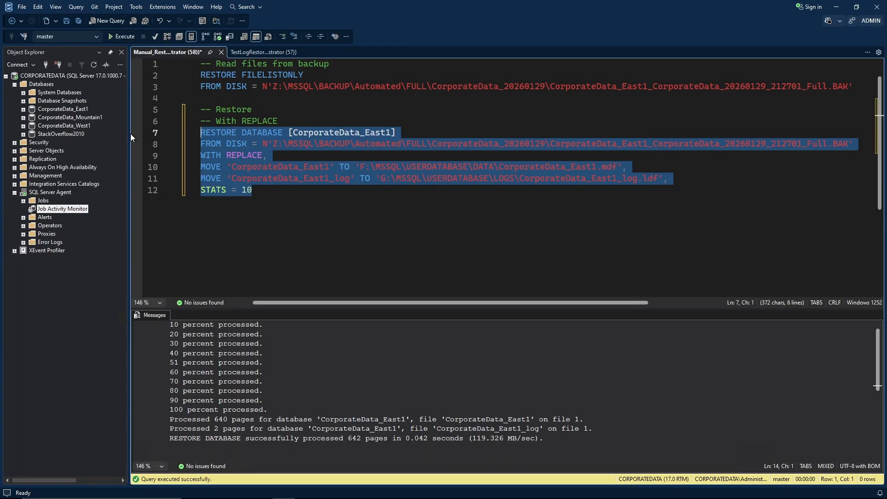
Start _Full_Backup_Job from Job Activity Monitor and close the progress window once it succeeds.
{"action": "double_click", "coordinate": [77, 210]}
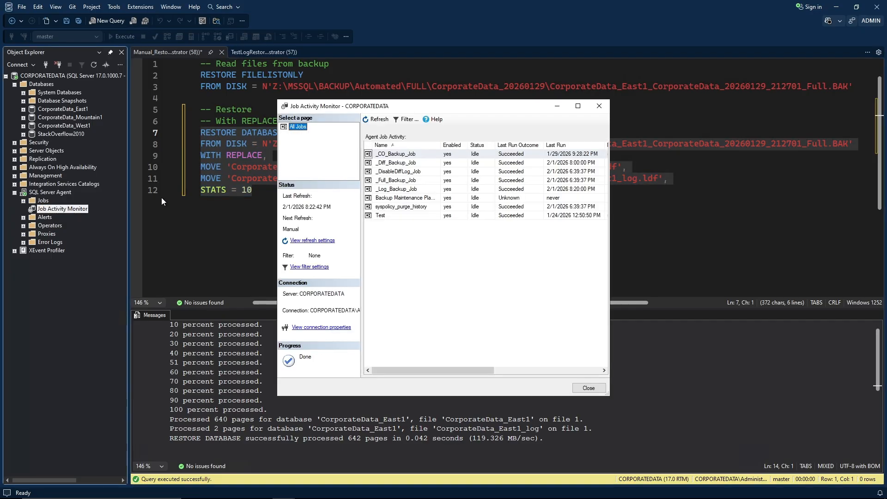
{"action": "left_click", "coordinate": [387, 181]}
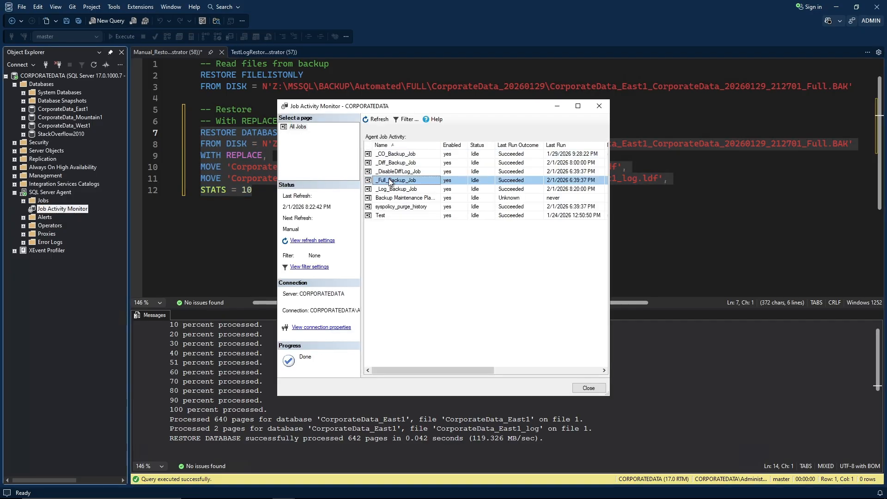
{"action": "right_click", "coordinate": [416, 180]}
{"action": "left_click", "coordinate": [435, 186]}
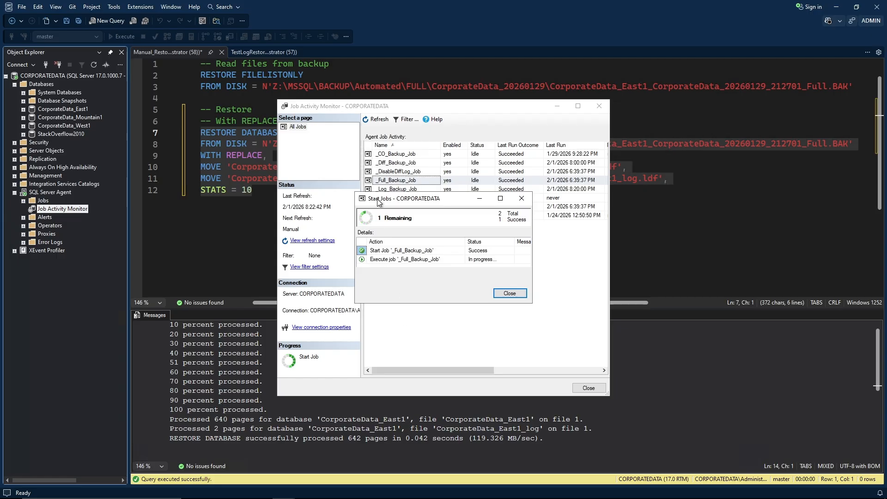
{"action": "left_click_drag", "start_coordinate": [378, 201], "coordinate": [399, 244]}
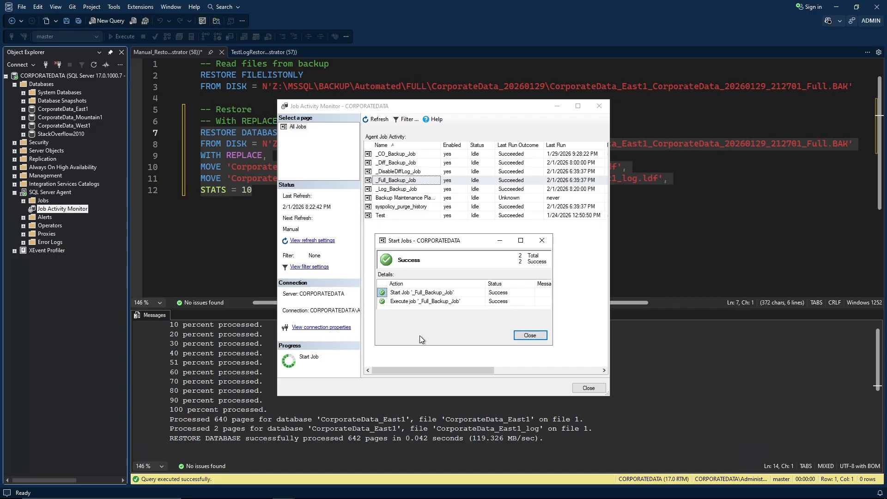
{"action": "left_click", "coordinate": [521, 335]}
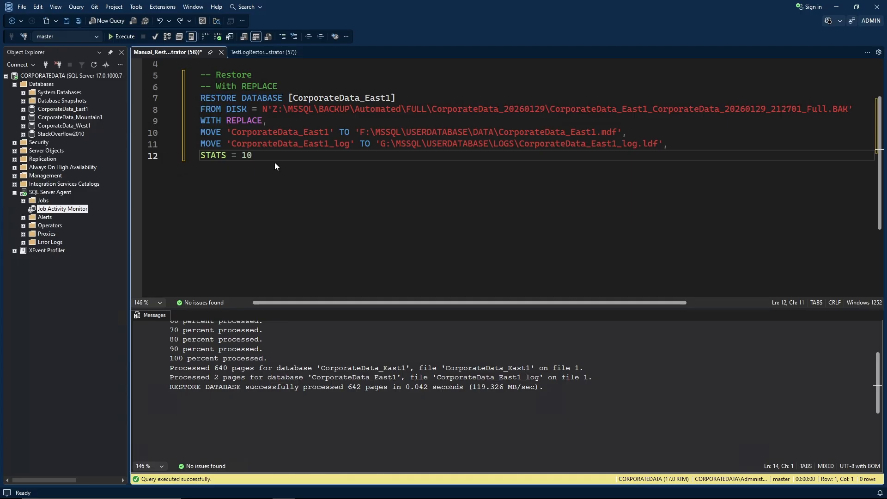
Paste and run the lines 15–20 restore into CorporateData_East2, then refresh Databases.
{"action": "key", "text": "Return"}
{"action": "key", "text": "Return"}
{"action": "type", "text": "-- With Different name and file RESTORE DATABASE [CorporateData_East2] FROM DISK = N'Z:\\MSSQL\\BACKUP\\Automated\\FULL\\CorporateData_20260201\\CorporateData_East1_CorporateData_20260201_202250_Full.BAK' WITH MOVE 'CorporateData_East1' TO 'F:\\MSSQL\\USERDATABASE\\DATA\\CorporateData_East2.mdf', MOVE 'CorporateData_East1_log' TO 'G:\\MSSQL\\USERDATABASE\\LOGS\\CorporateData_East2_log.ldf', STATS = 10"}
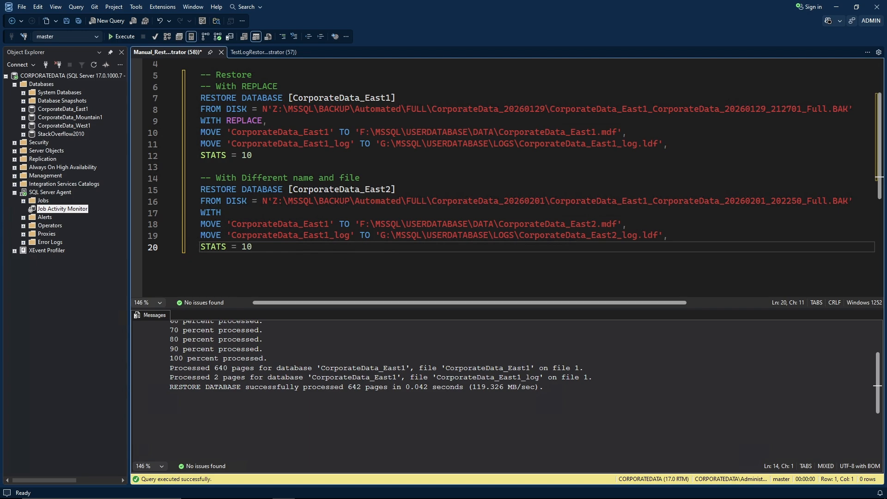
{"action": "left_click", "coordinate": [234, 246]}
{"action": "left_click_drag", "start_coordinate": [256, 245], "coordinate": [195, 193]}
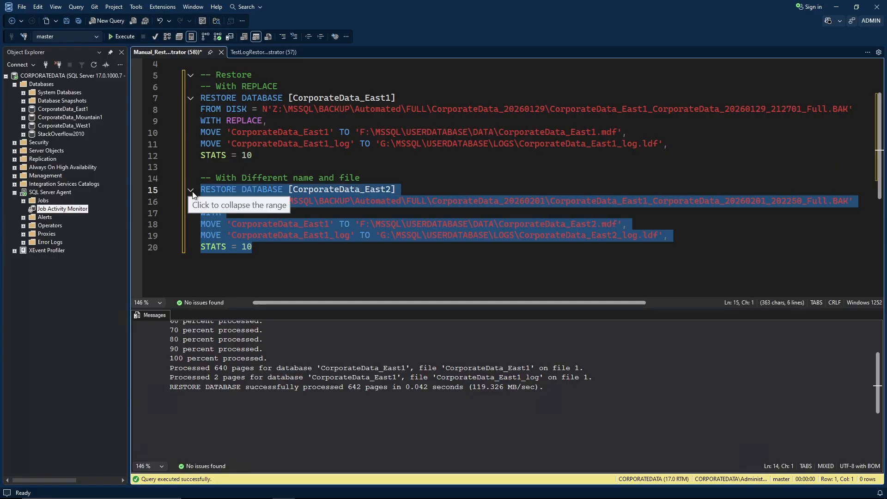
{"action": "key", "text": "F5"}
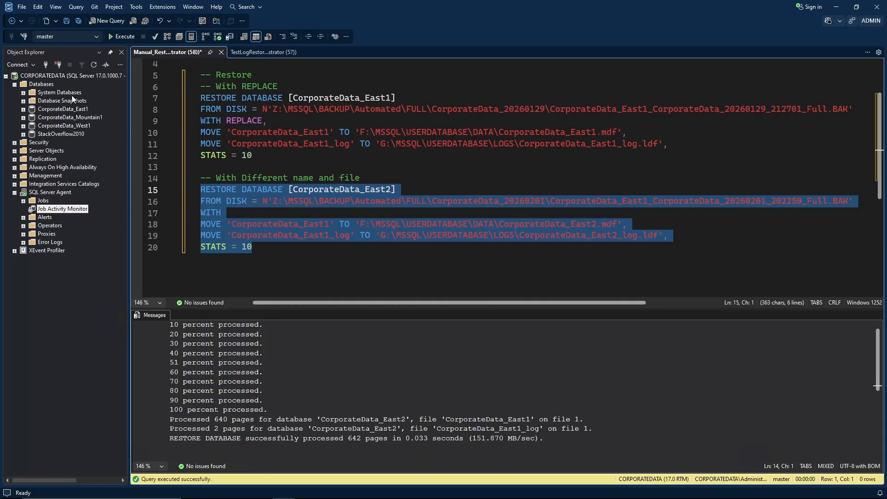
{"action": "left_click", "coordinate": [47, 83]}
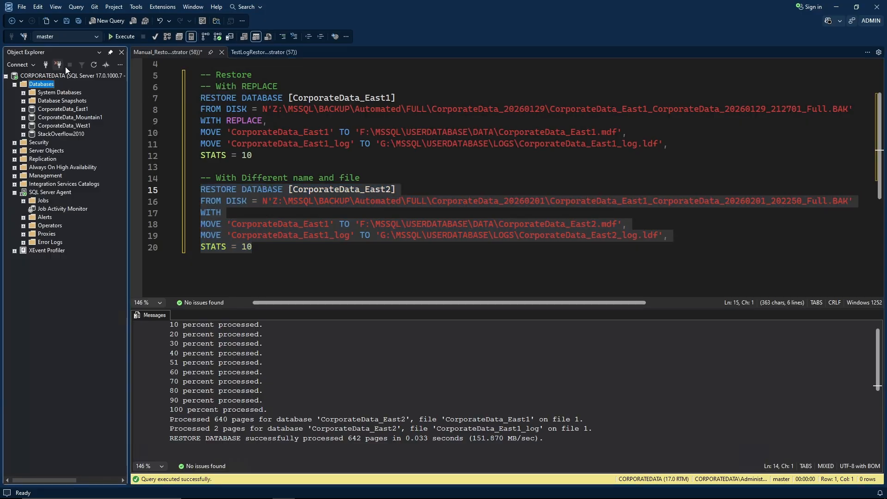
{"action": "left_click", "coordinate": [95, 65]}
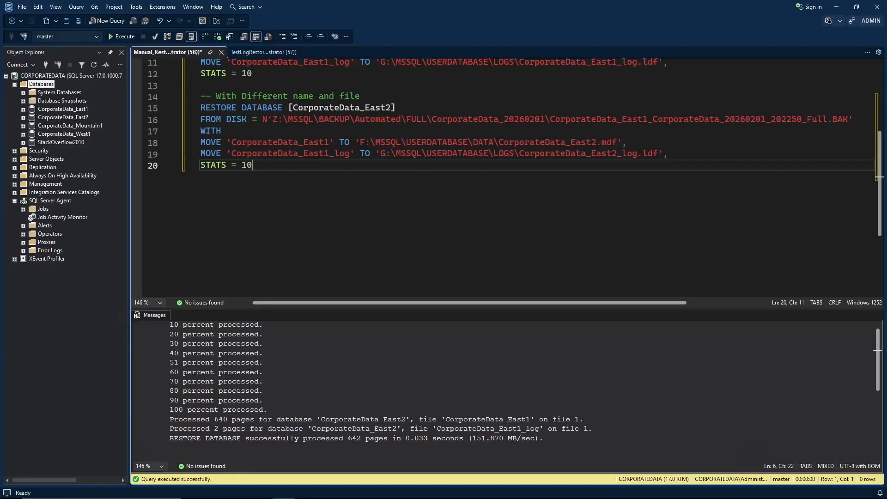
Paste and execute the RESTORE DATABASE CorporateData_East3 ... WITH STANDBY statement.
{"action": "key", "text": "Return"}
{"action": "key", "text": "Return"}
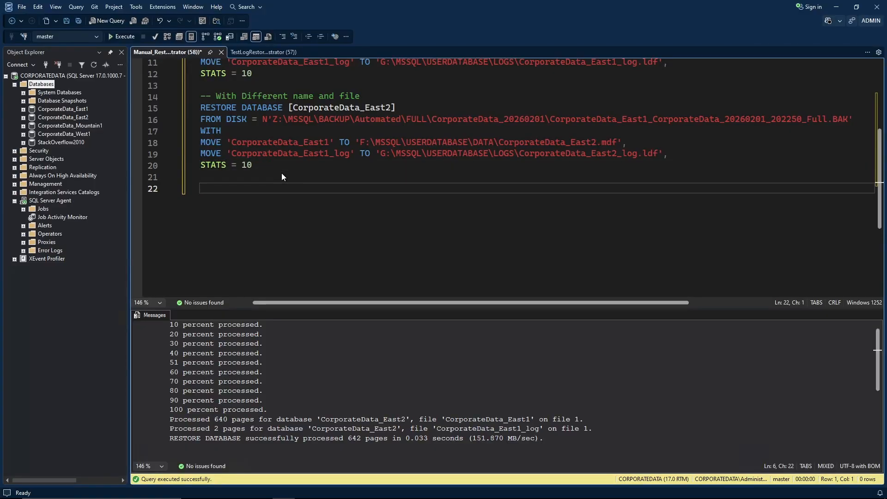
{"action": "type", "text": "-- With Different name, file and standby / read-only RESTORE DATABASE [CorporateData_East3] FROM DISK = N'Z:\\MSSQL\\BACKUP\\Automated\\FULL\\CorporateData_20260201\\CorporateData_East1_CorporateData_20260201_202250_Full.BAK' WITH STANDBY = N'Z:\\MSSQL\\BACKUP\\STANDBY\\CorporateData_East3.DAT', MOVE 'CorporateData_East1' TO 'F:\\MSSQL\\USERDATABASE\\DATA\\CorporateData_East3.mdf', MOVE 'CorporateData_East1_log' TO 'G:\\MSSQL\\USERDATABASE\\LOGS\\CorporateData_East3_log.ldf', STATS = 10"}
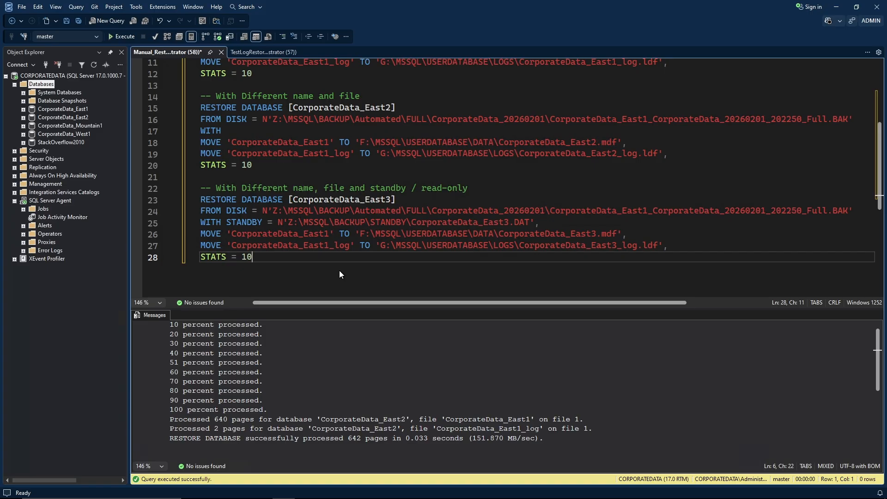
{"action": "scroll", "coordinate": [339, 270], "scroll_direction": "down", "scroll_amount": 1}
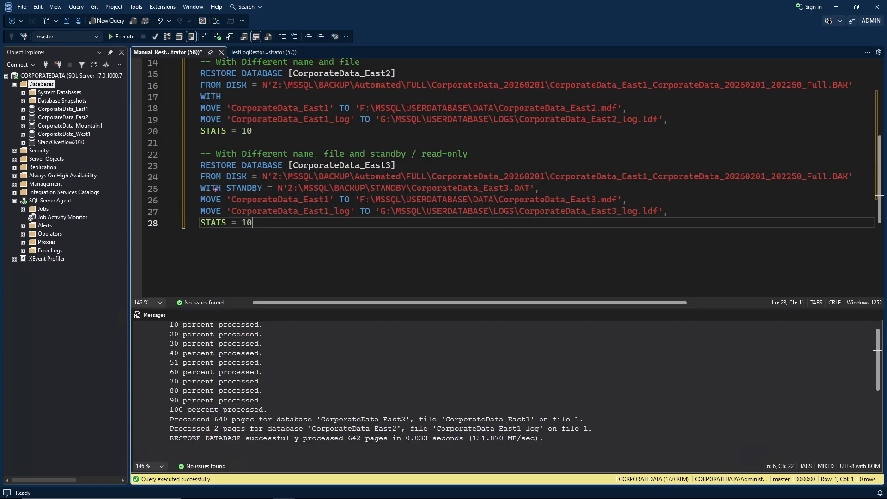
{"action": "mouse_move", "coordinate": [195, 180]}
{"action": "left_mouse_down"}
{"action": "mouse_move", "coordinate": [345, 194]}
{"action": "mouse_move", "coordinate": [539, 193]}
{"action": "left_mouse_up"}
{"action": "left_click_drag", "start_coordinate": [253, 221], "coordinate": [195, 167]}
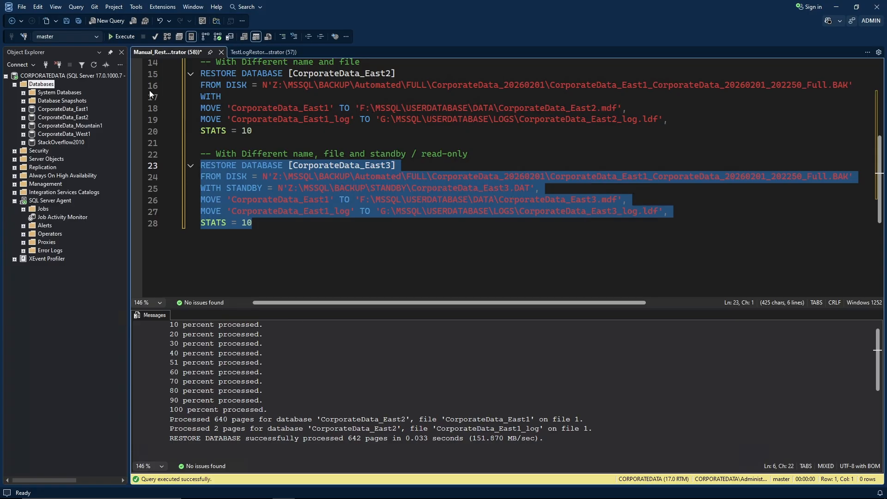
{"action": "left_click", "coordinate": [123, 38]}
Refresh Databases and select the new Standby / Read-Only CorporateData_East3.
{"action": "left_click", "coordinate": [42, 84]}
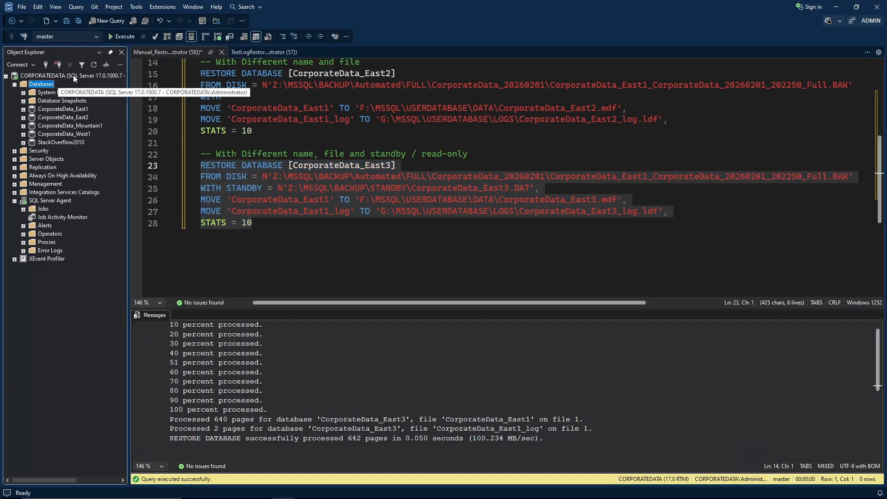
{"action": "left_click", "coordinate": [95, 66]}
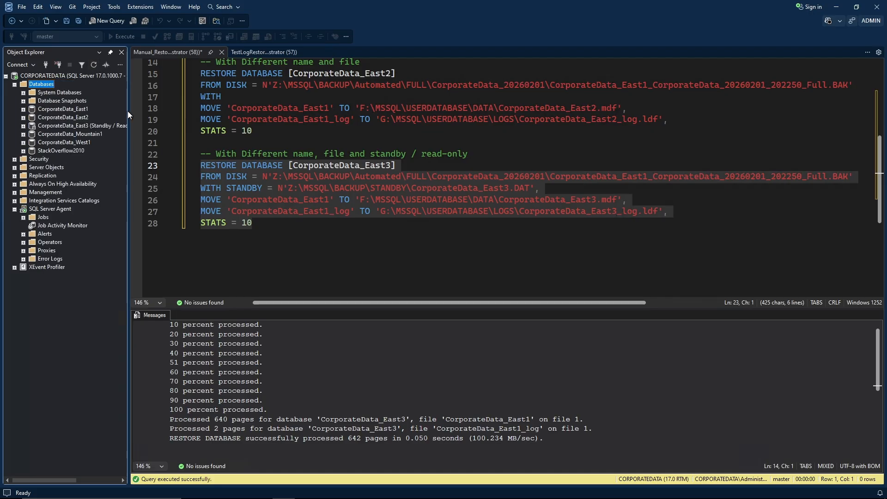
{"action": "left_click", "coordinate": [89, 124]}
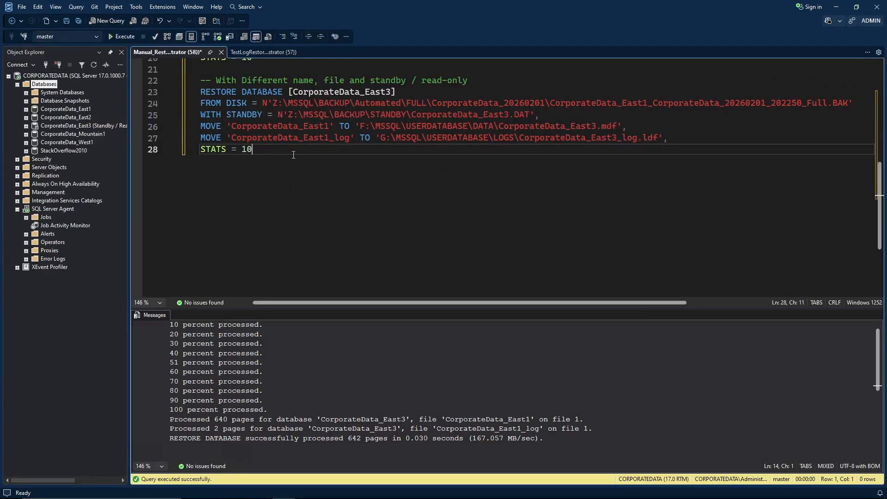
Paste and execute the CorporateData_East4 WITH NORECOVERY restore, then refresh Databases to list it.
{"action": "key", "text": "Return"}
{"action": "key", "text": "Return"}
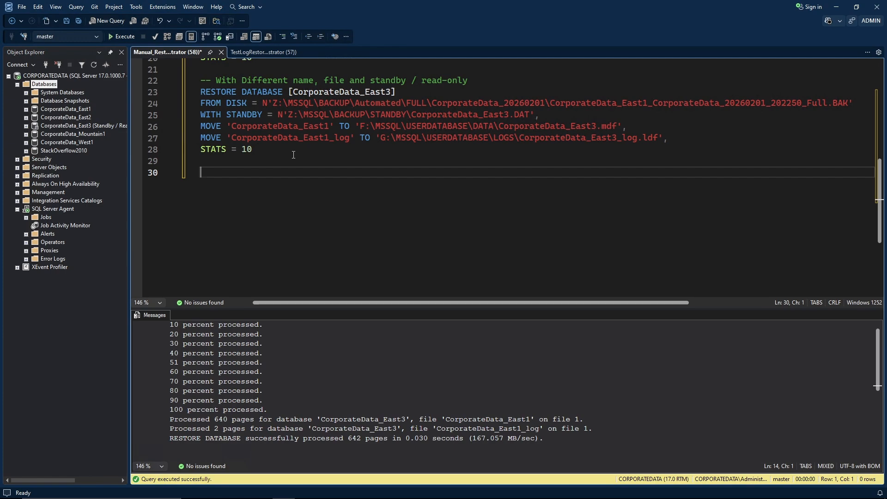
{"action": "type", "text": "-- With Different name, file and NORECOVERY RESTORE DATABASE [CorporateData_East4] FROM DISK = N'Z:\\MSSQL\\BACKUP\\Automated\\FULL\\CorporateData_20260201\\CorporateData_East1_CorporateData_20260201_202250_Full.BAK' WITH NORECOVERY, MOVE 'CorporateData_East1' TO 'F:\\MSSQL\\USERDATABASE\\DATA\\CorporateData_East4.mdf', MOVE 'CorporateData_East1_log' TO 'G:\\MSSQL\\USERDATABASE\\LOGS\\CorporateData_East4_log.ldf', STATS = 10"}
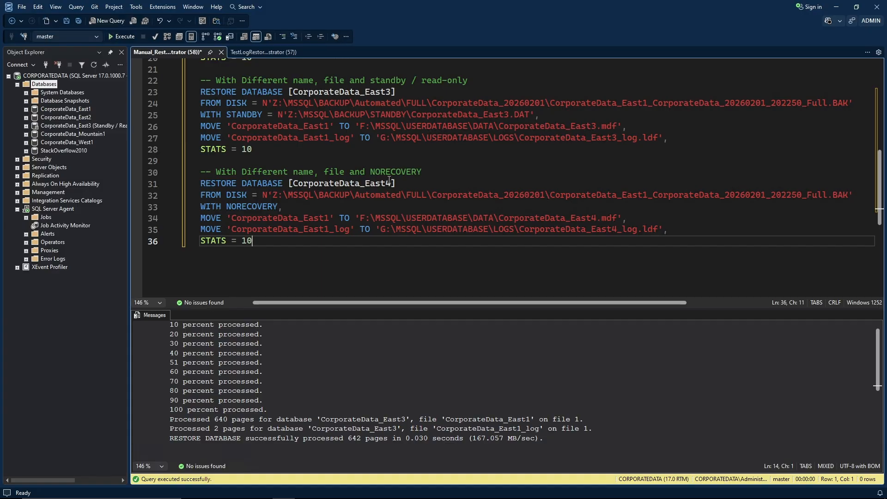
{"action": "left_click_drag", "start_coordinate": [129, 298], "coordinate": [152, 298]}
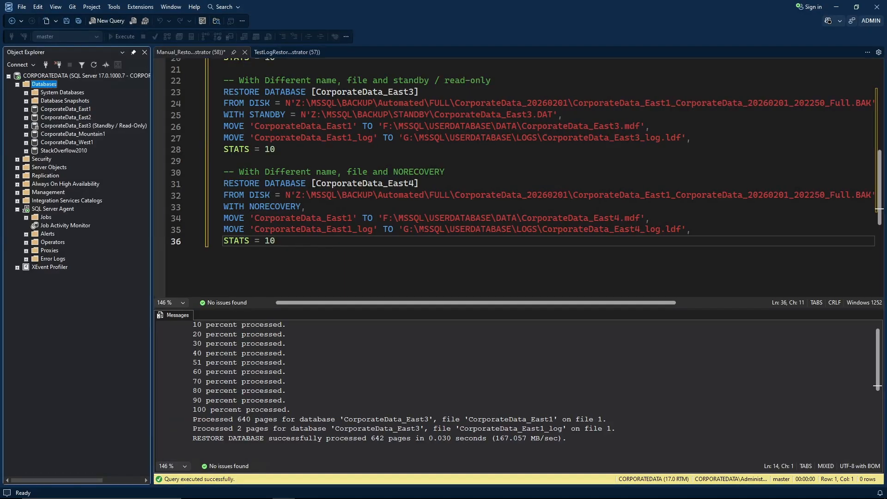
{"action": "left_click", "coordinate": [277, 242]}
{"action": "left_click_drag", "start_coordinate": [297, 242], "coordinate": [224, 184]}
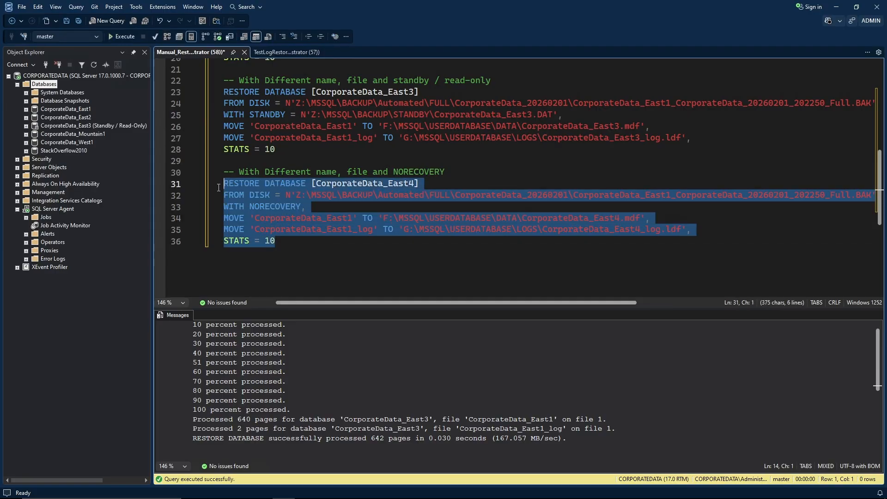
{"action": "left_click", "coordinate": [117, 38]}
{"action": "left_click", "coordinate": [94, 65]}
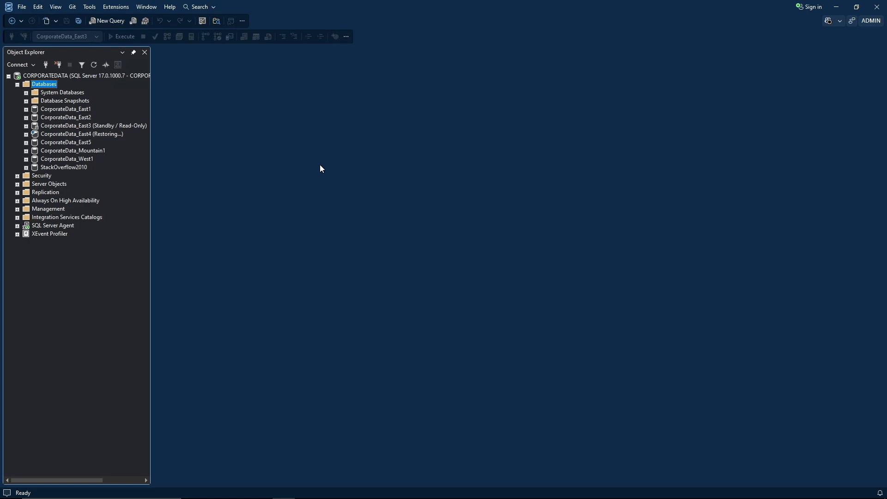
Launch Restore Database from the Databases node, then move and enlarge the dialog.
{"action": "right_click", "coordinate": [40, 84]}
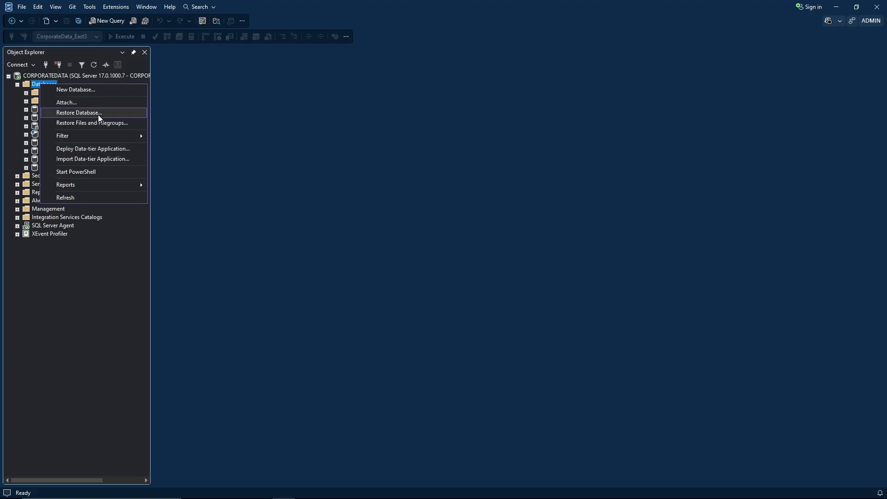
{"action": "left_click", "coordinate": [110, 114]}
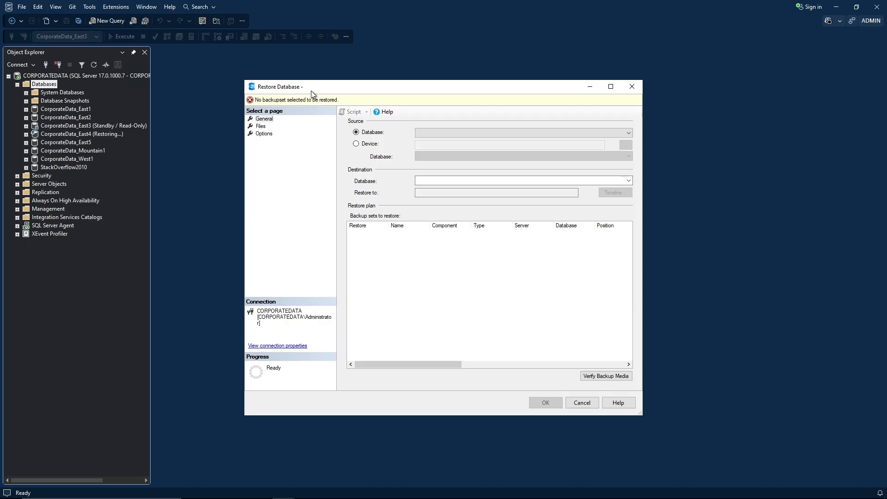
{"action": "left_click_drag", "start_coordinate": [311, 91], "coordinate": [224, 56]}
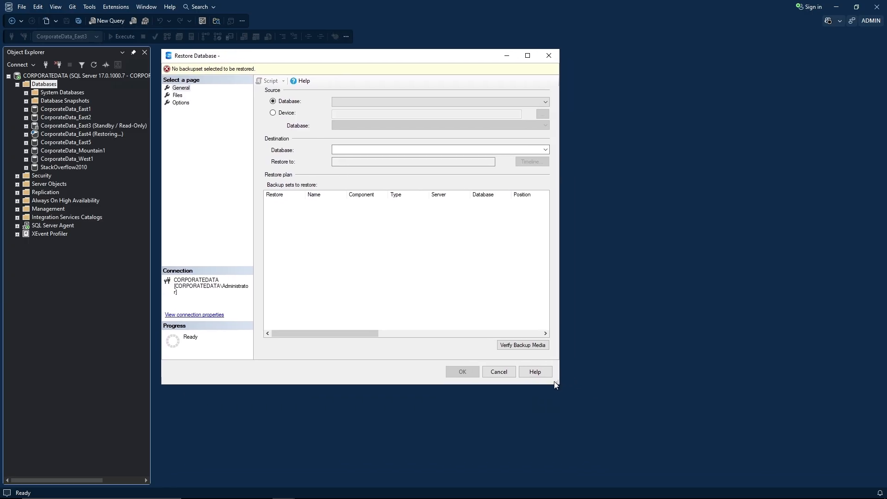
{"action": "left_click_drag", "start_coordinate": [557, 385], "coordinate": [800, 420]}
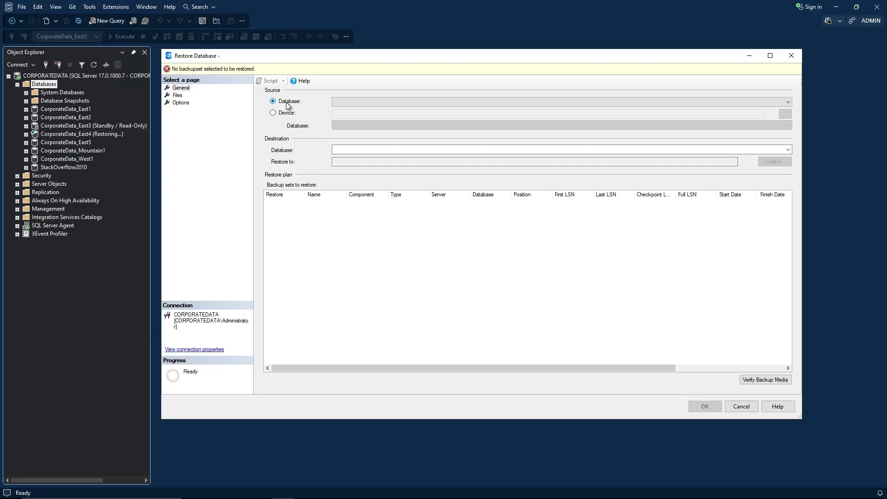
Switch the restore source from Database to Device.
{"action": "left_click", "coordinate": [344, 102]}
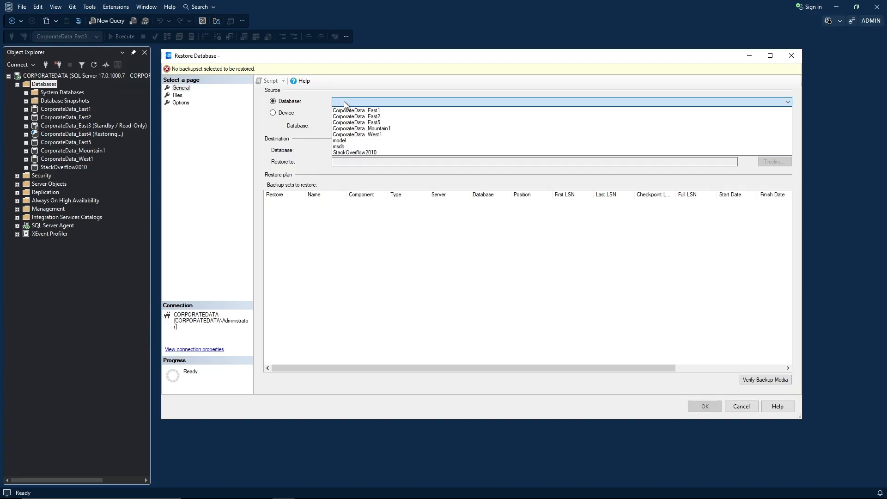
{"action": "left_click", "coordinate": [344, 90]}
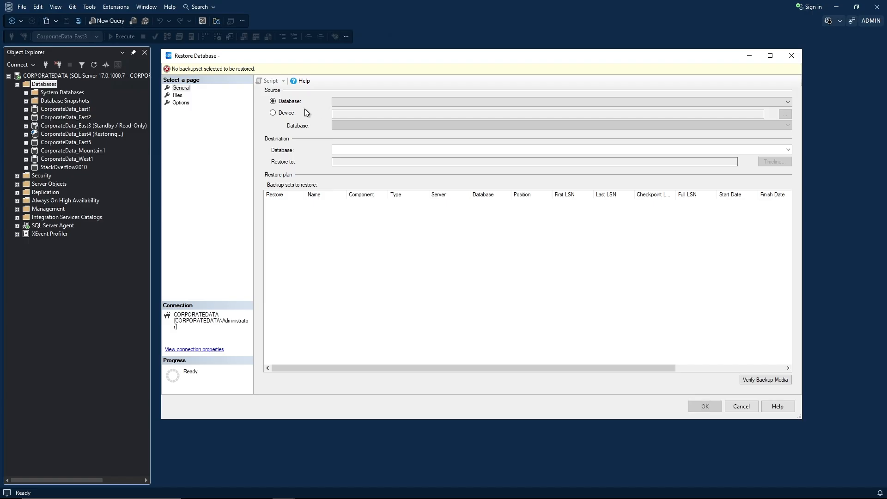
{"action": "left_click", "coordinate": [335, 103]}
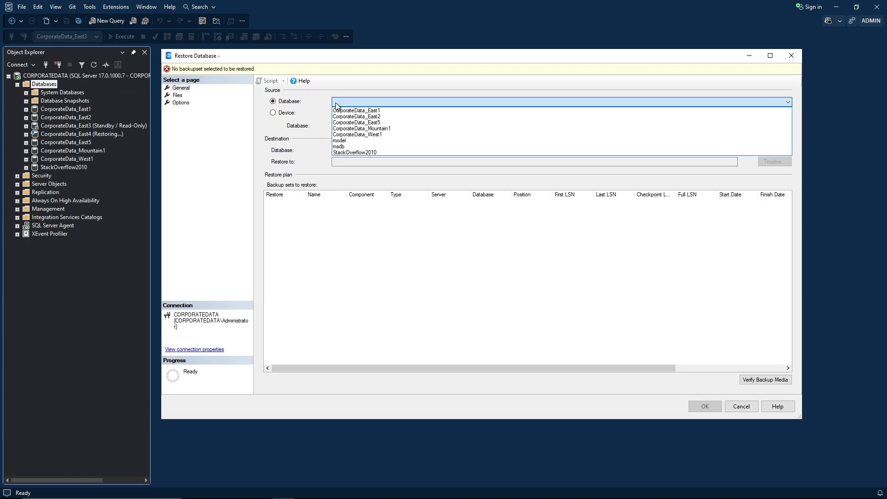
{"action": "left_click", "coordinate": [334, 102]}
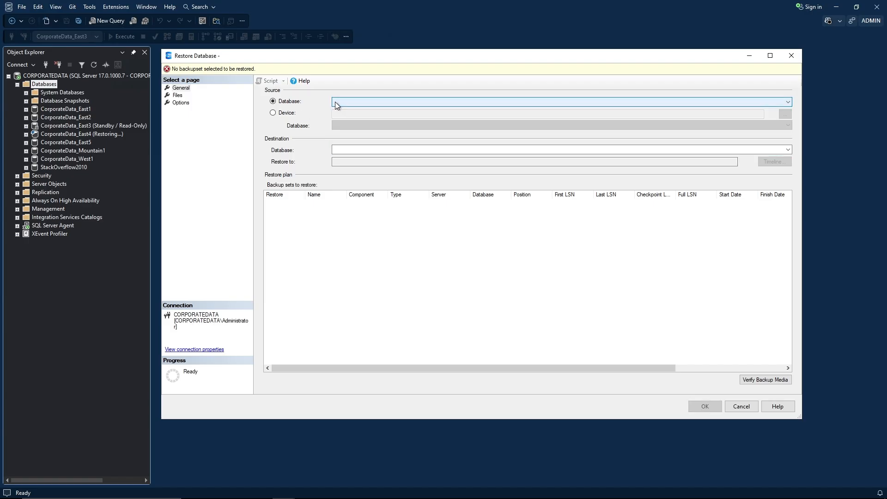
{"action": "left_click", "coordinate": [273, 113]}
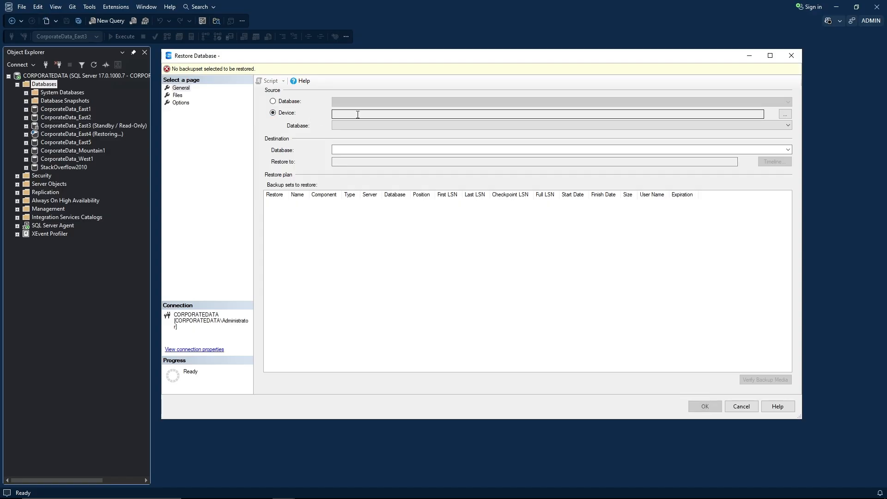
Add the CorporateData_East1 .BAK from Z:\MSSQL\BACKUP\Automated\FULL\CorporateData_20260129 as a backup device.
{"action": "left_click", "coordinate": [785, 114]}
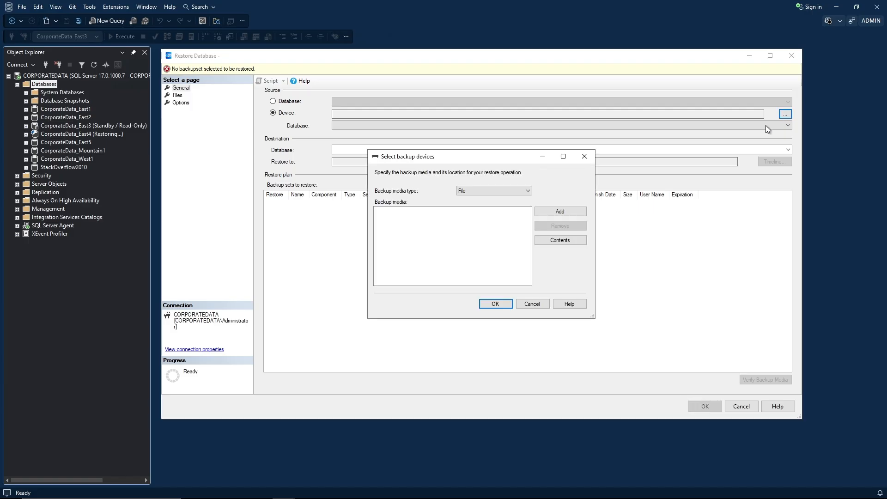
{"action": "left_click", "coordinate": [560, 212]}
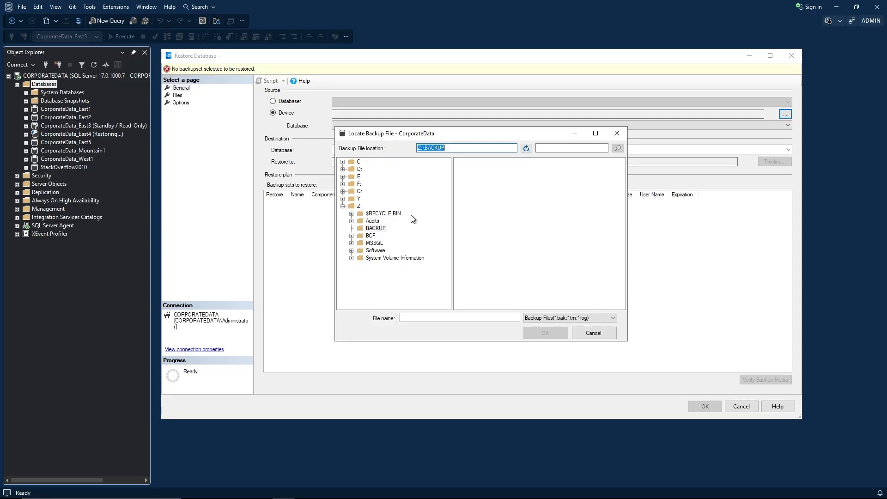
{"action": "left_click", "coordinate": [368, 245]}
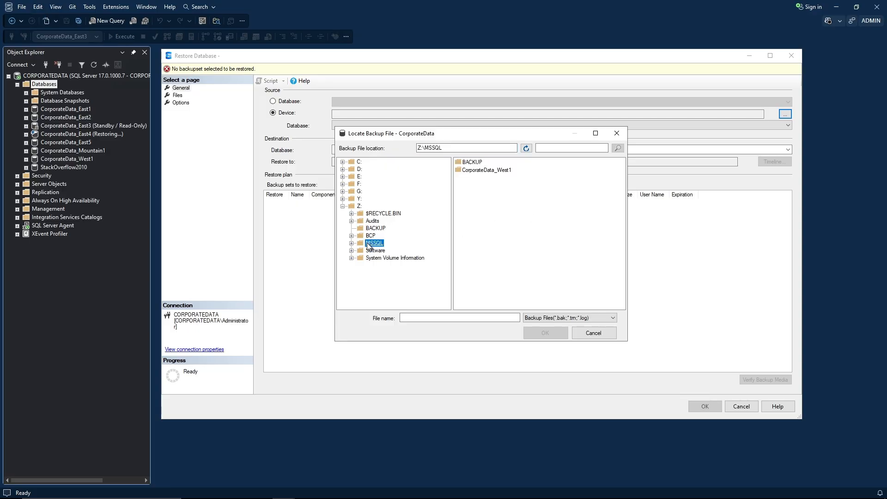
{"action": "left_click", "coordinate": [352, 243]}
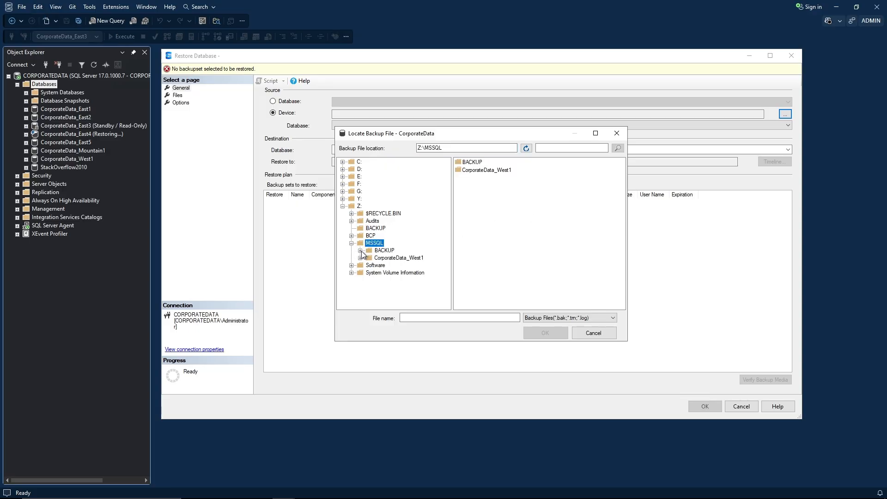
{"action": "left_click", "coordinate": [359, 250]}
{"action": "left_click", "coordinate": [368, 258]}
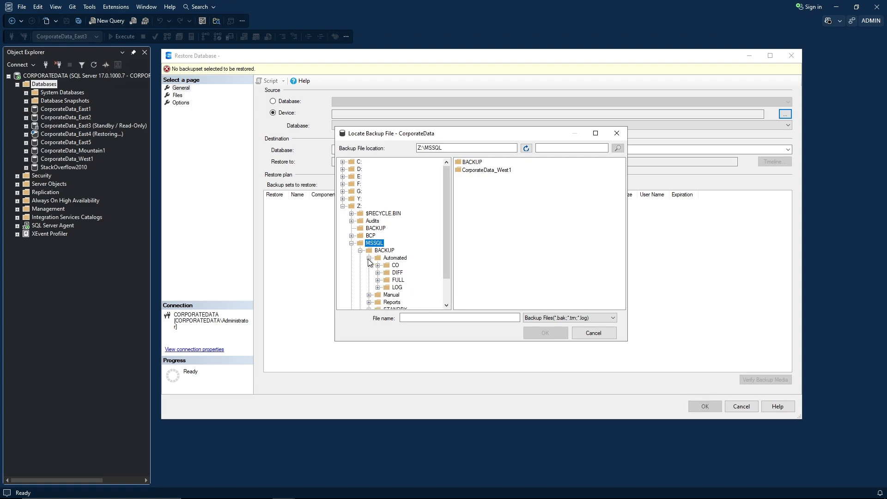
{"action": "left_click", "coordinate": [378, 280]}
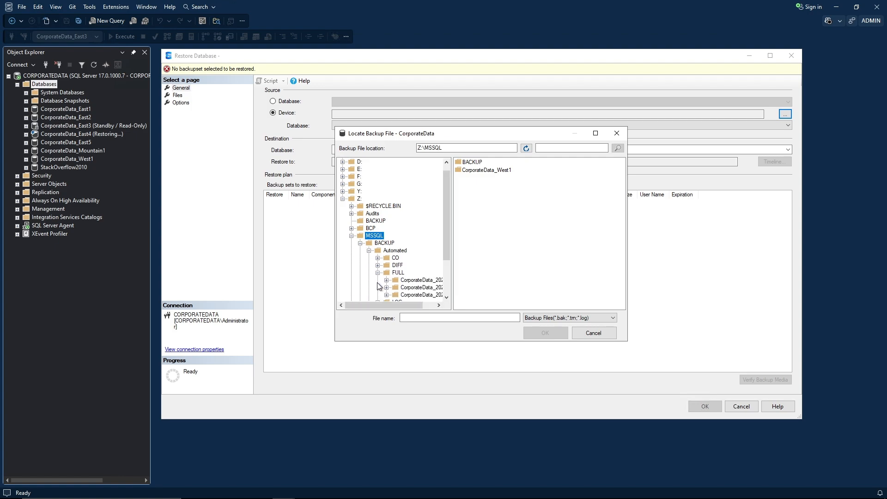
{"action": "left_click", "coordinate": [387, 280]}
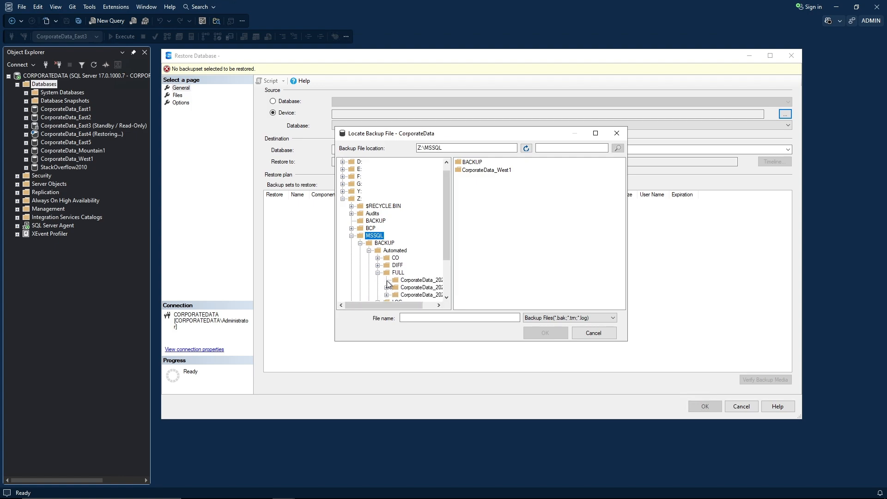
{"action": "left_click", "coordinate": [415, 279]}
{"action": "left_click", "coordinate": [512, 162]}
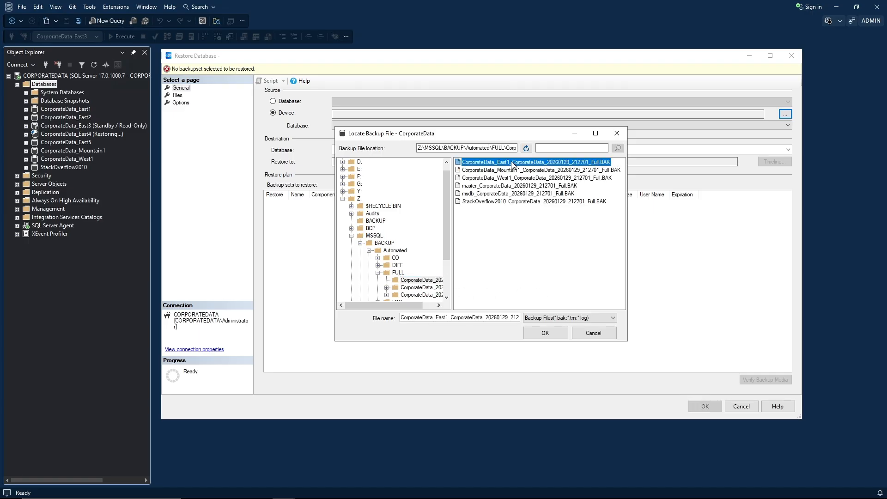
{"action": "left_click", "coordinate": [544, 334]}
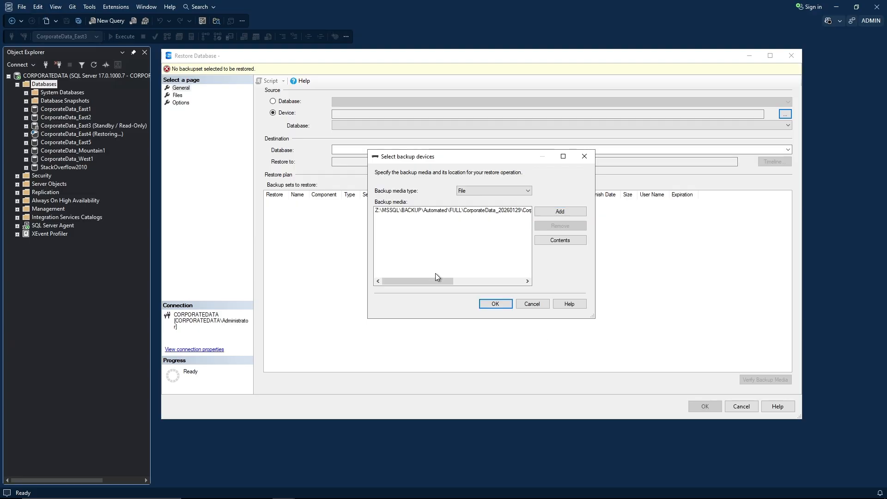
Accept the backup device, then set the source back to Database and show its list.
{"action": "left_click_drag", "start_coordinate": [425, 279], "coordinate": [406, 268]}
{"action": "left_click", "coordinate": [492, 304]}
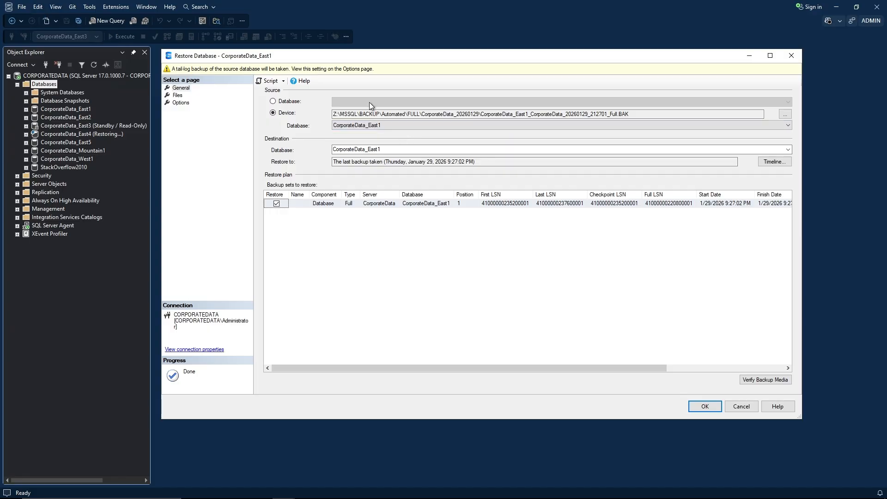
{"action": "left_click", "coordinate": [273, 101]}
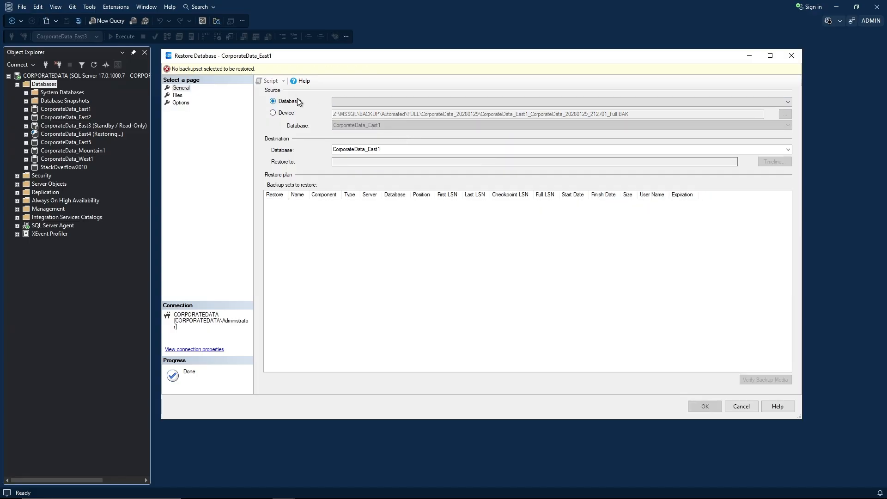
{"action": "left_click", "coordinate": [341, 101]}
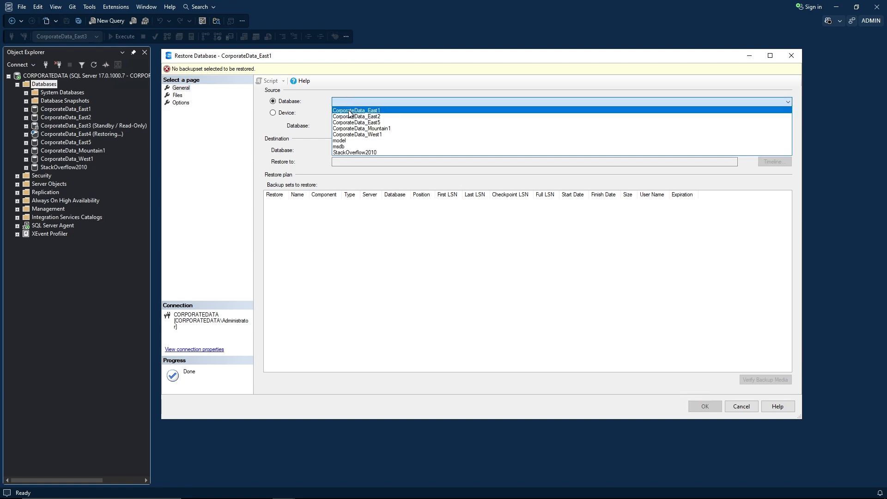
Choose CorporateData_East1 as source database and review the Full backup set in the grid.
{"action": "left_click", "coordinate": [349, 111]}
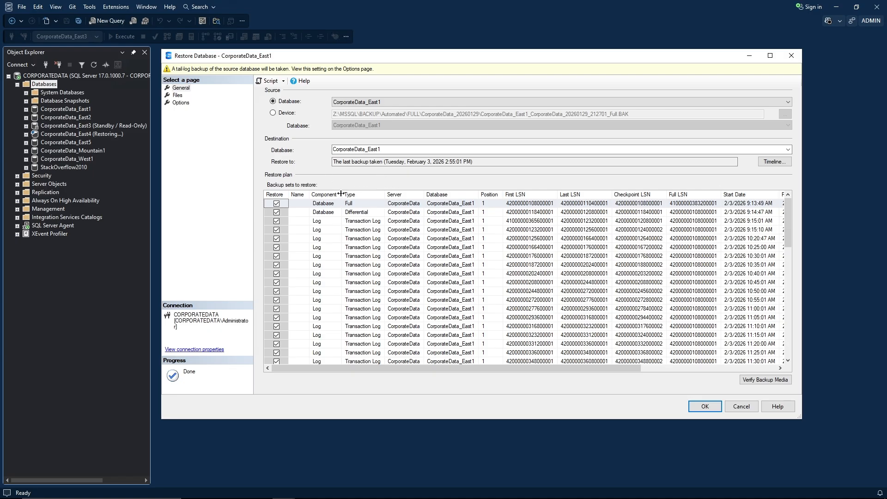
{"action": "left_click_drag", "start_coordinate": [341, 195], "coordinate": [373, 195]}
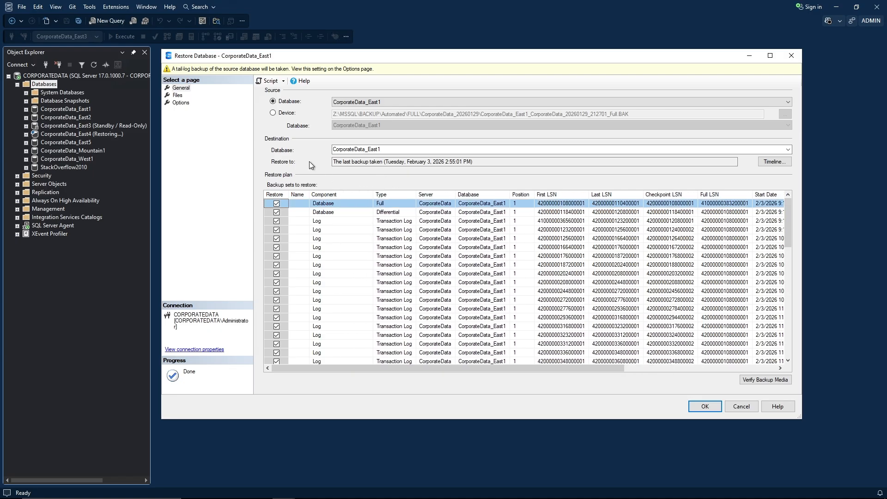
{"action": "left_click", "coordinate": [382, 203]}
{"action": "scroll", "coordinate": [388, 236], "scroll_direction": "down", "scroll_amount": 1}
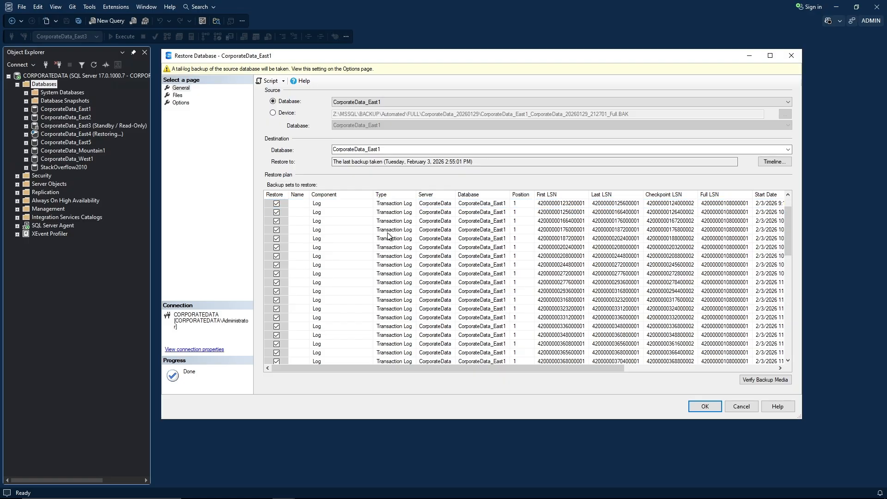
{"action": "scroll", "coordinate": [388, 236], "scroll_direction": "down", "scroll_amount": 12}
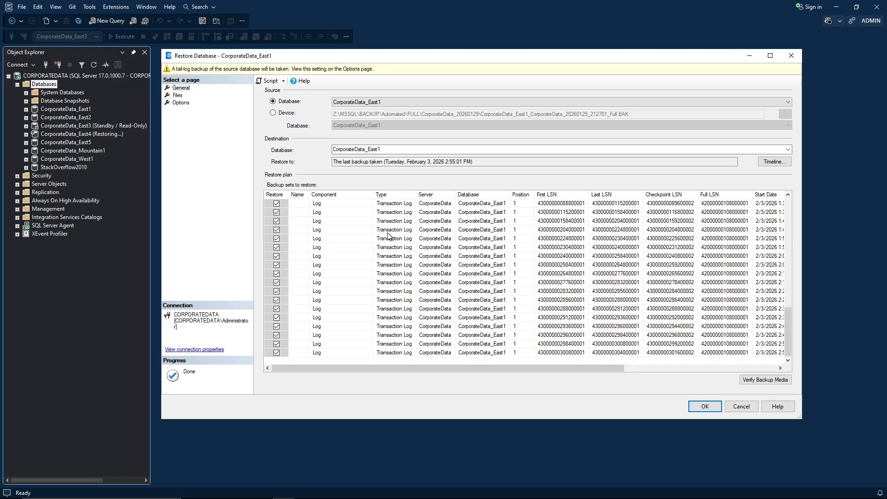
{"action": "scroll", "coordinate": [387, 243], "scroll_direction": "up", "scroll_amount": 13}
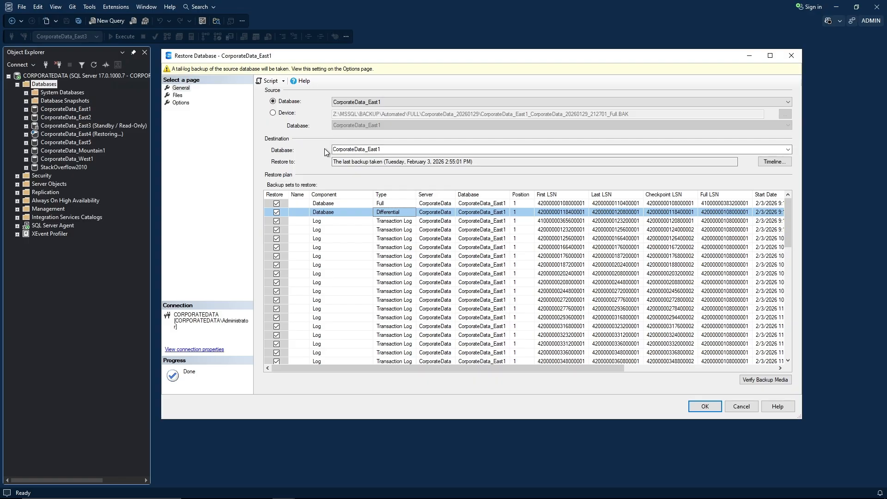
Rename the destination database to CorporateData_East6.
{"action": "double_click", "coordinate": [385, 150]}
{"action": "left_click", "coordinate": [385, 151]}
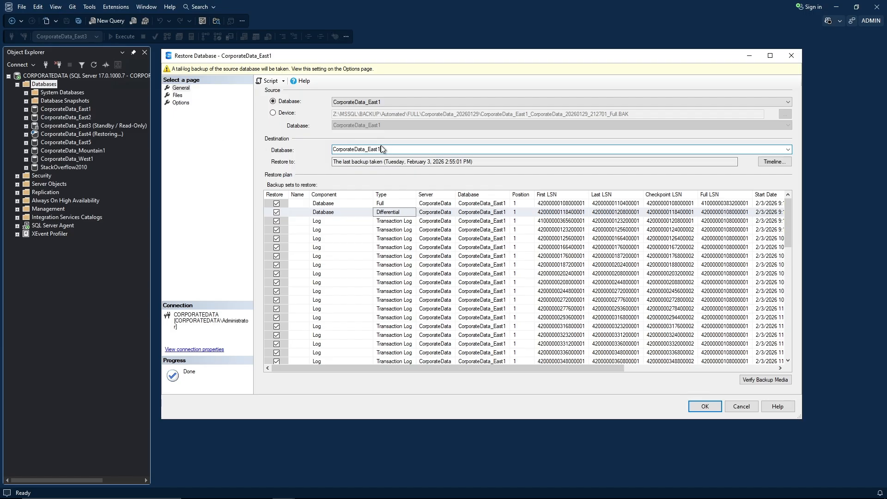
{"action": "key", "text": "BackSpace"}
{"action": "type", "text": "6"}
On the Files page, auto-fit the grid columns to review the Restore As file paths.
{"action": "left_click", "coordinate": [181, 95]}
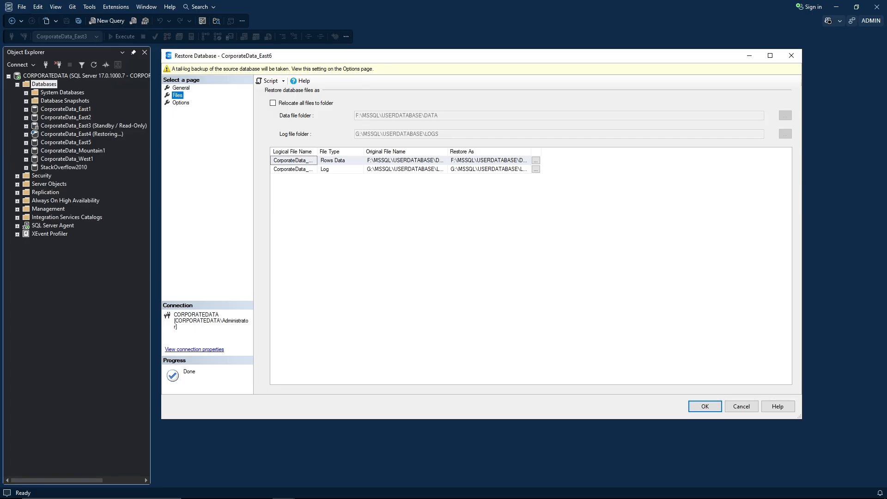
{"action": "left_click", "coordinate": [323, 224]}
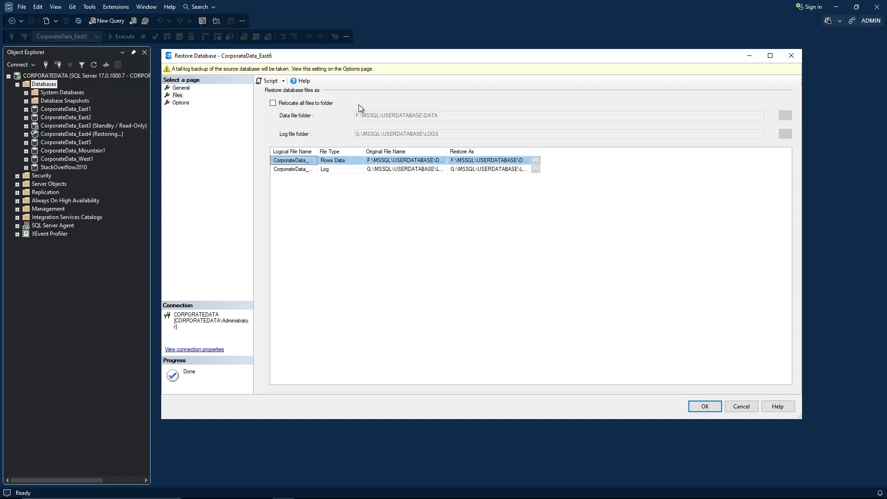
{"action": "left_click", "coordinate": [273, 103]}
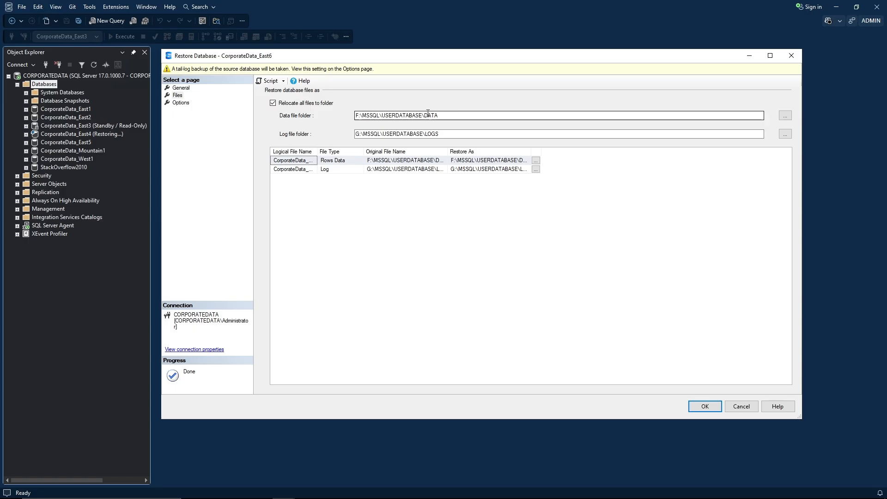
{"action": "left_click", "coordinate": [273, 103]}
{"action": "double_click", "coordinate": [318, 151]}
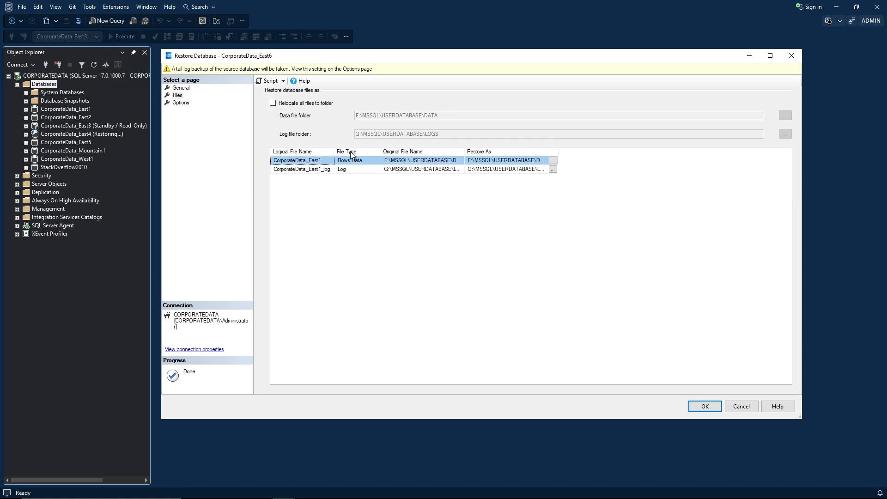
{"action": "double_click", "coordinate": [380, 152]}
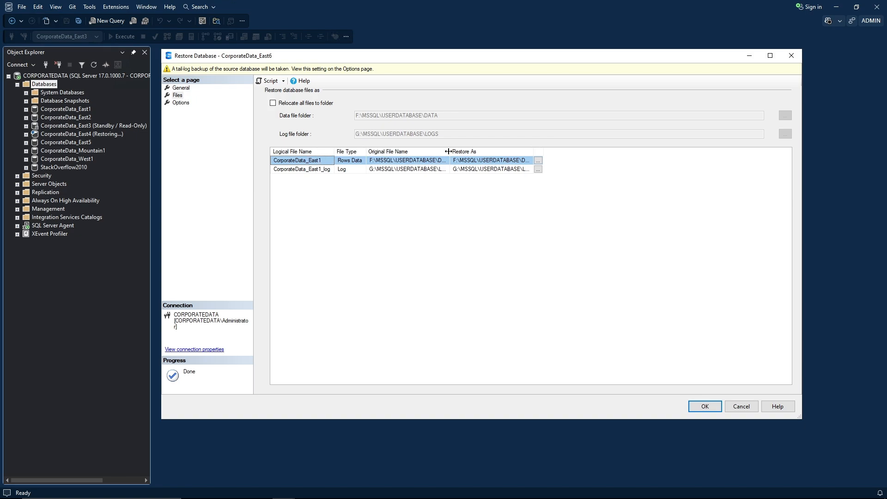
{"action": "double_click", "coordinate": [449, 151]}
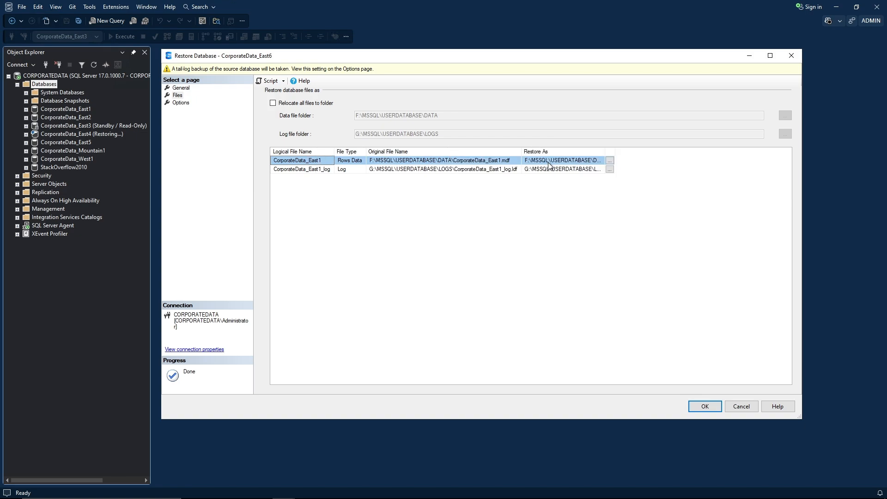
{"action": "double_click", "coordinate": [603, 152]}
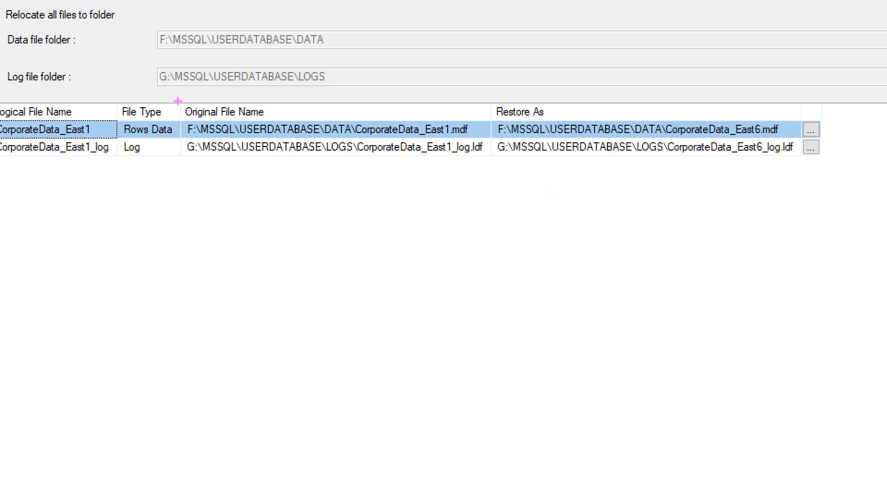
{"action": "mouse_move", "coordinate": [178, 100]}
{"action": "left_mouse_down"}
{"action": "mouse_move", "coordinate": [206, 156]}
{"action": "mouse_move", "coordinate": [489, 158]}
{"action": "left_mouse_up"}
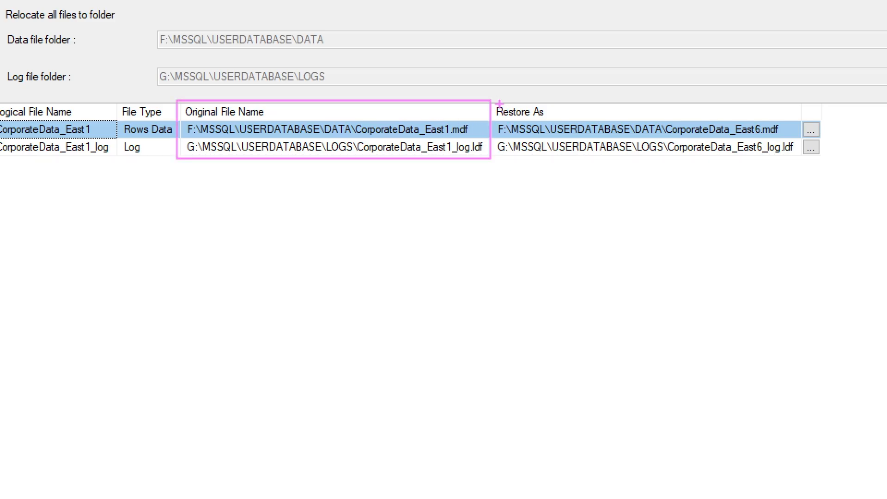
{"action": "mouse_move", "coordinate": [489, 98]}
{"action": "left_mouse_down"}
{"action": "mouse_move", "coordinate": [598, 164]}
{"action": "mouse_move", "coordinate": [801, 166]}
{"action": "left_mouse_up"}
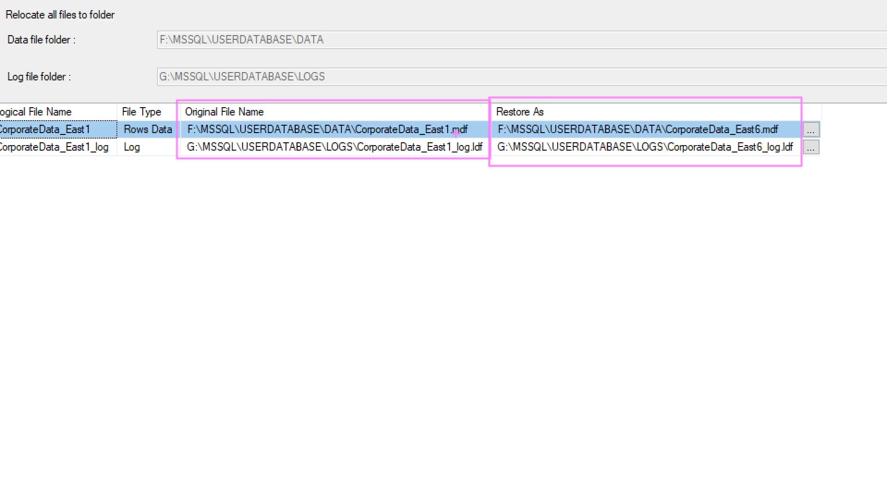
{"action": "key", "text": "Escape"}
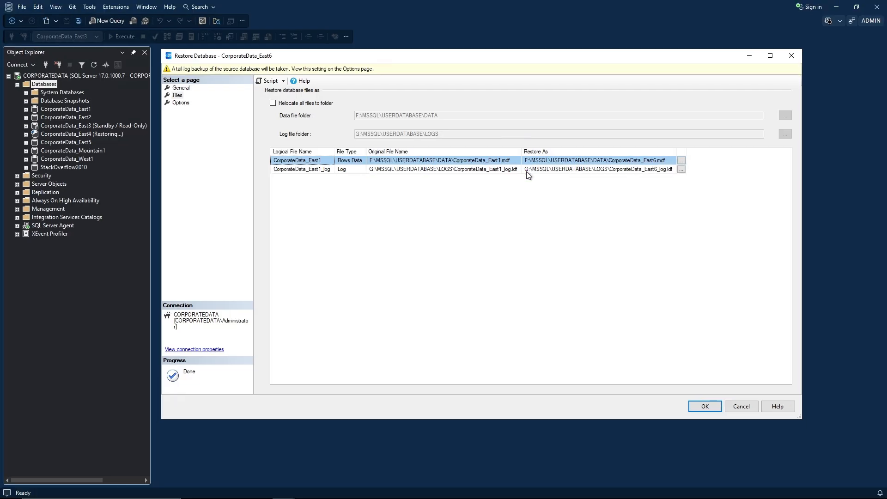
Correct the data file's Restore As path to CorporateData_East6.mdf, then go to Options.
{"action": "left_click", "coordinate": [595, 160]}
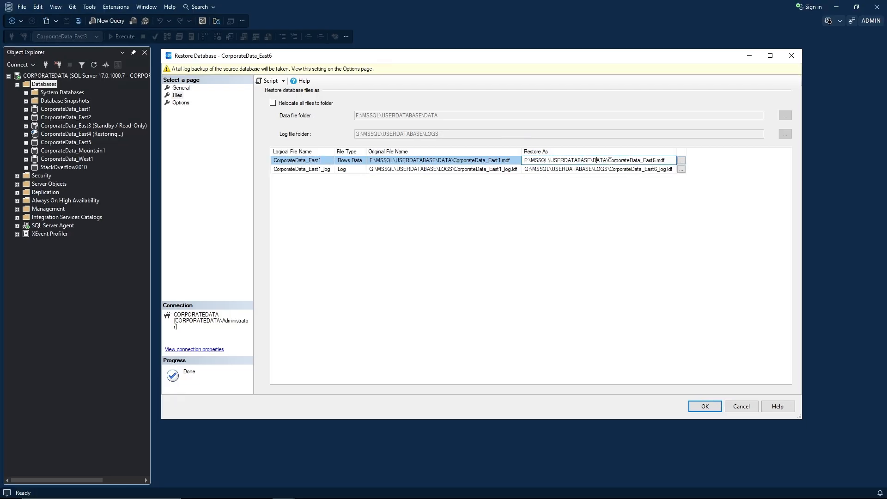
{"action": "left_click", "coordinate": [609, 160]}
{"action": "left_click", "coordinate": [640, 160]}
{"action": "key", "text": "BackSpace"}
{"action": "key", "text": "BackSpace"}
{"action": "key", "text": "BackSpace"}
{"action": "type", "text": "ata"}
{"action": "left_click", "coordinate": [609, 215]}
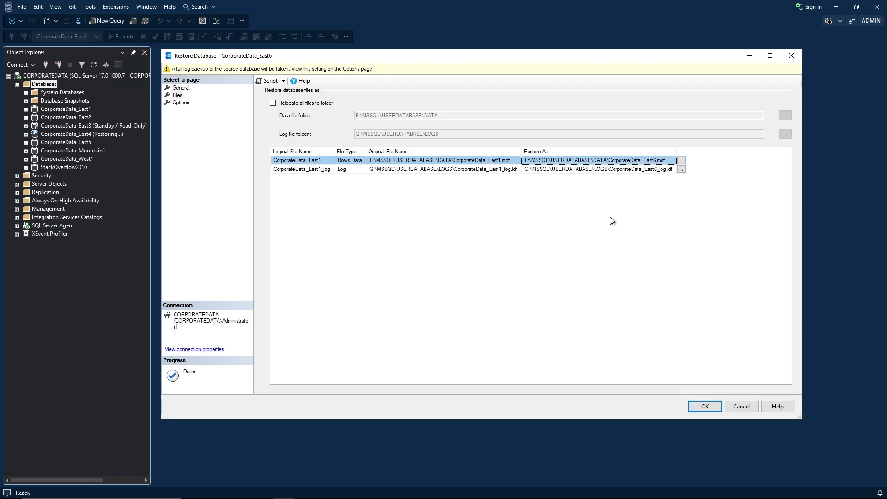
{"action": "left_click", "coordinate": [180, 102]}
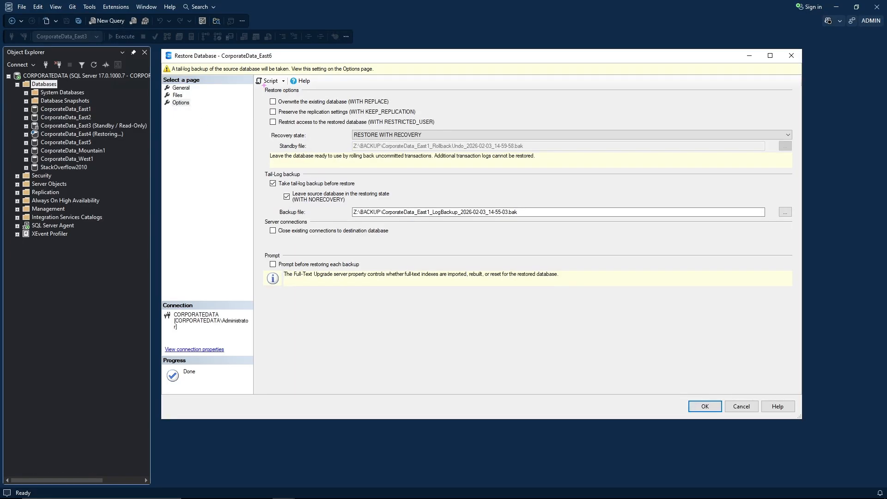
Review the Restore options group and expand the Recovery state drop-down.
{"action": "mouse_move", "coordinate": [264, 85]}
{"action": "left_mouse_down"}
{"action": "mouse_move", "coordinate": [265, 107]}
{"action": "mouse_move", "coordinate": [441, 130]}
{"action": "left_mouse_up"}
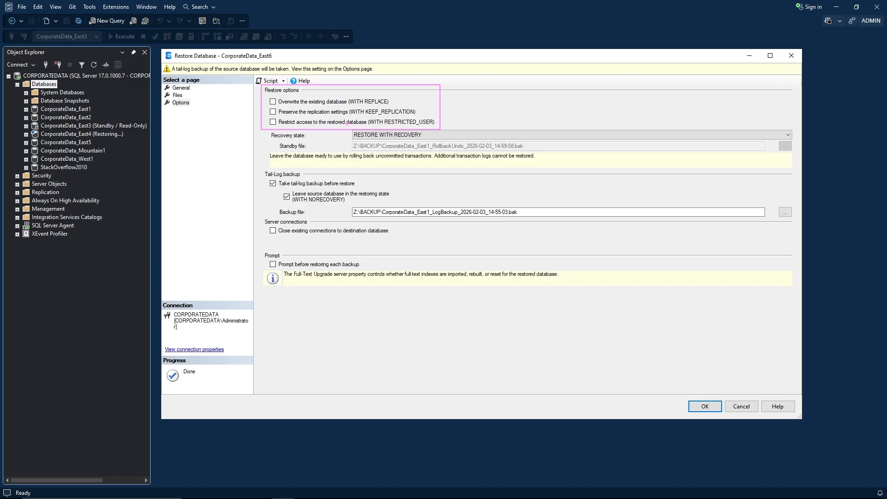
{"action": "key", "text": "Escape"}
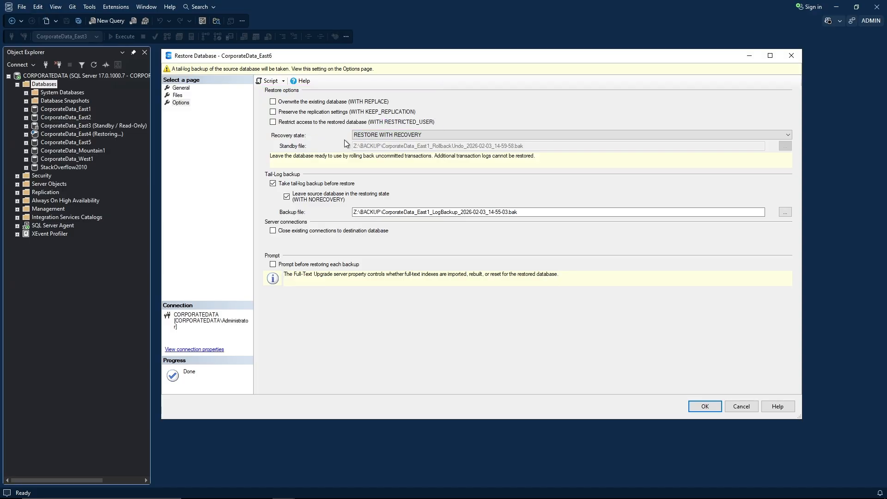
{"action": "left_click", "coordinate": [431, 134]}
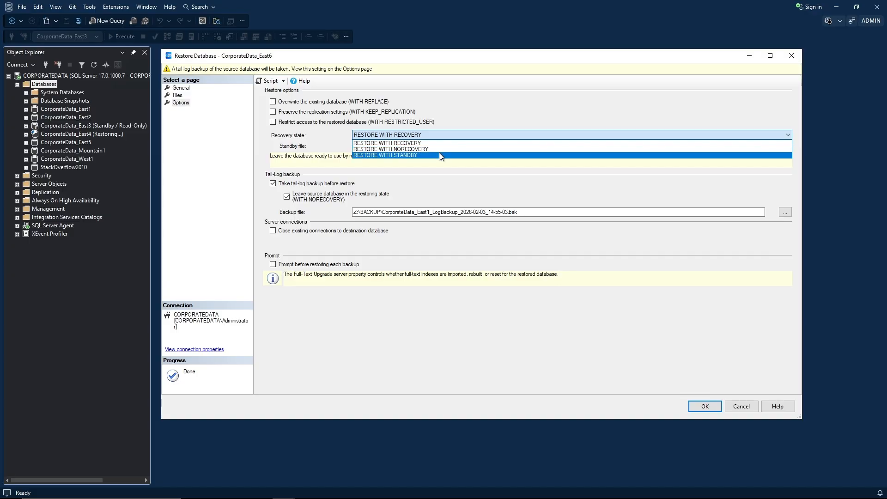
Try RESTORE WITH STANDBY, revert to RESTORE WITH RECOVERY, and uncheck Take tail-log backup before restore.
{"action": "left_click", "coordinate": [440, 155]}
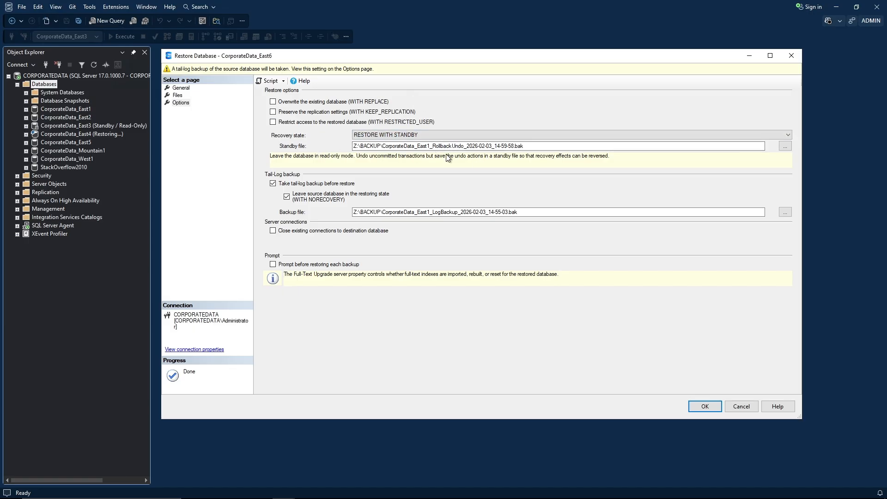
{"action": "left_click", "coordinate": [532, 145]}
{"action": "left_click_drag", "start_coordinate": [532, 145], "coordinate": [343, 146]}
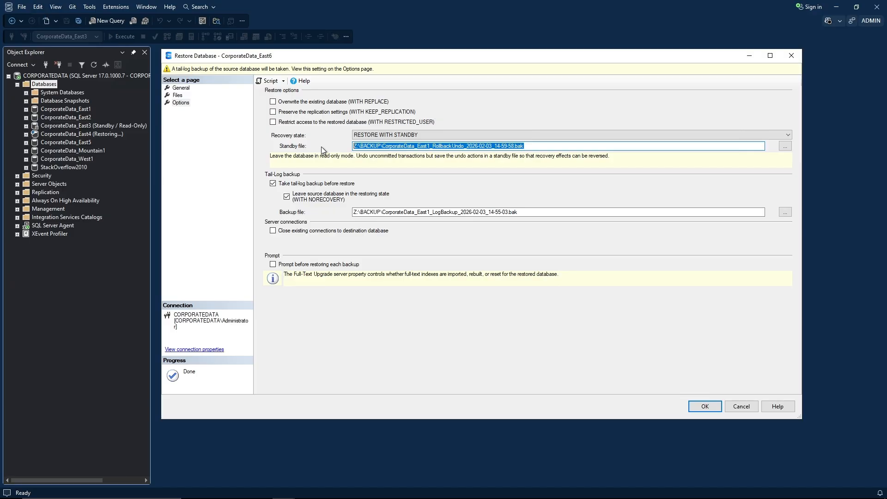
{"action": "left_click", "coordinate": [400, 134]}
{"action": "left_click", "coordinate": [397, 144]}
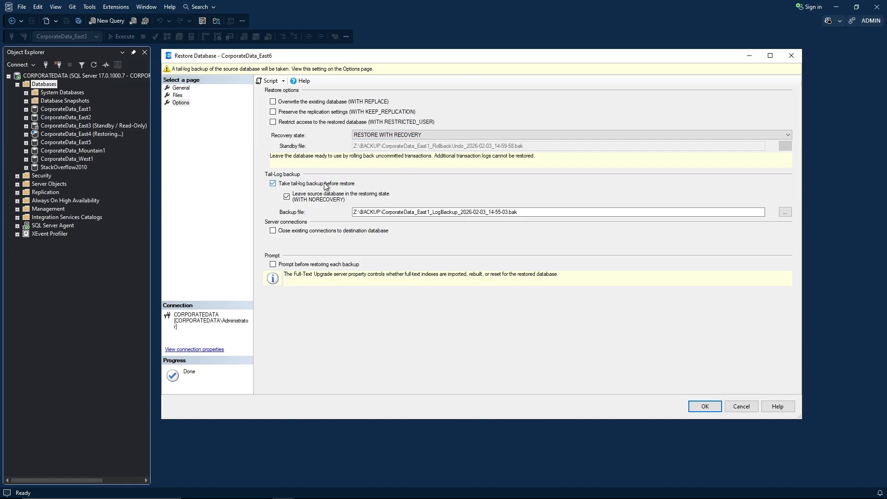
{"action": "left_click", "coordinate": [272, 183]}
{"action": "left_click", "coordinate": [273, 182]}
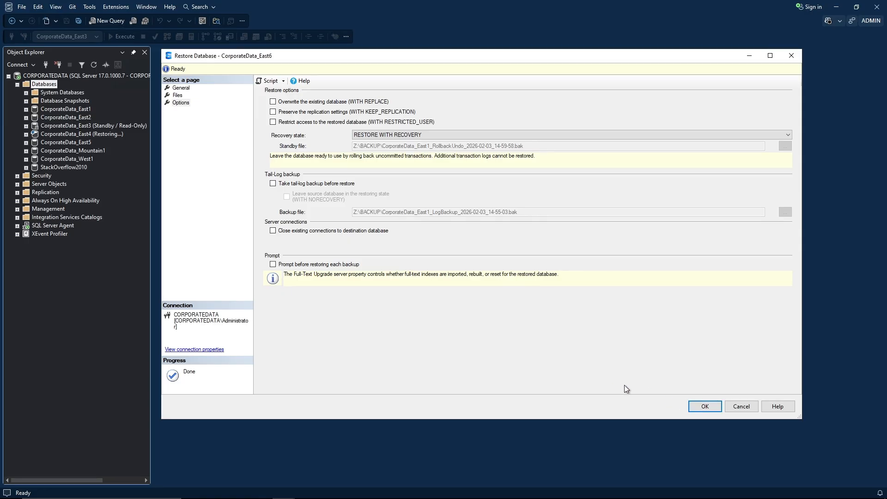
Run the CorporateData_East6 restore, dismiss the success message, and refresh Databases.
{"action": "left_click", "coordinate": [706, 407]}
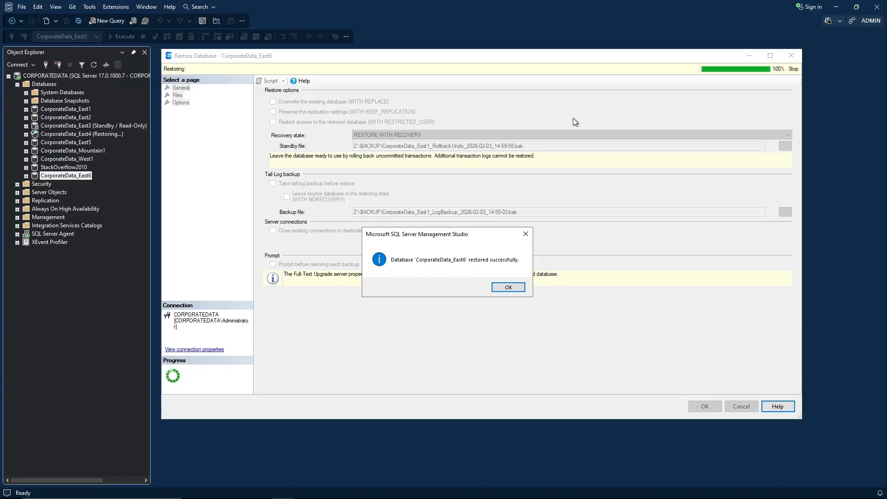
{"action": "left_click", "coordinate": [507, 287]}
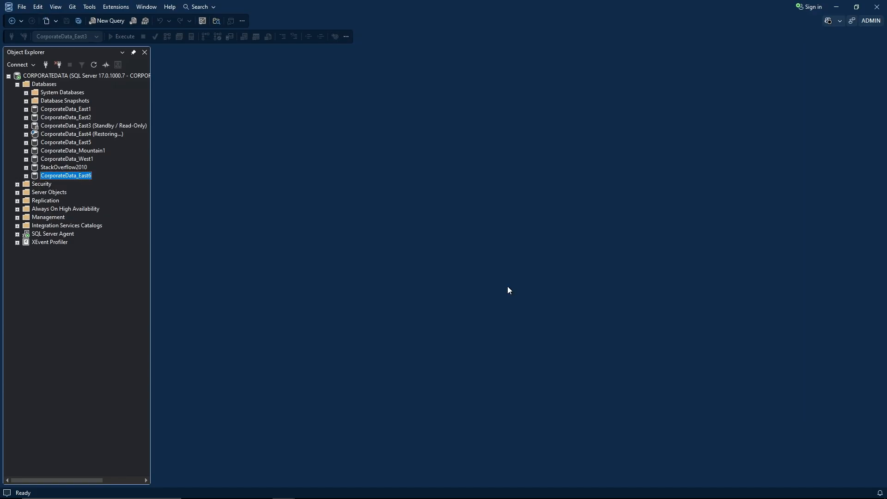
{"action": "left_click", "coordinate": [52, 84]}
{"action": "left_click", "coordinate": [94, 66]}
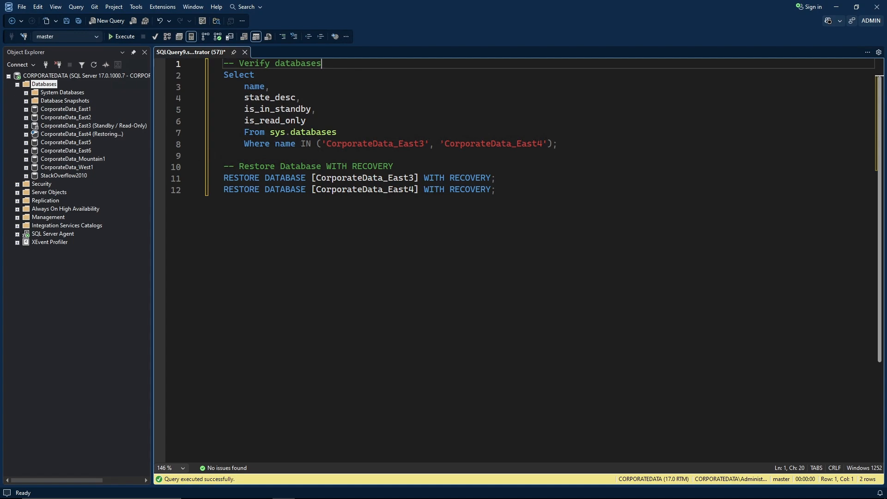
{"action": "left_click", "coordinate": [569, 147]}
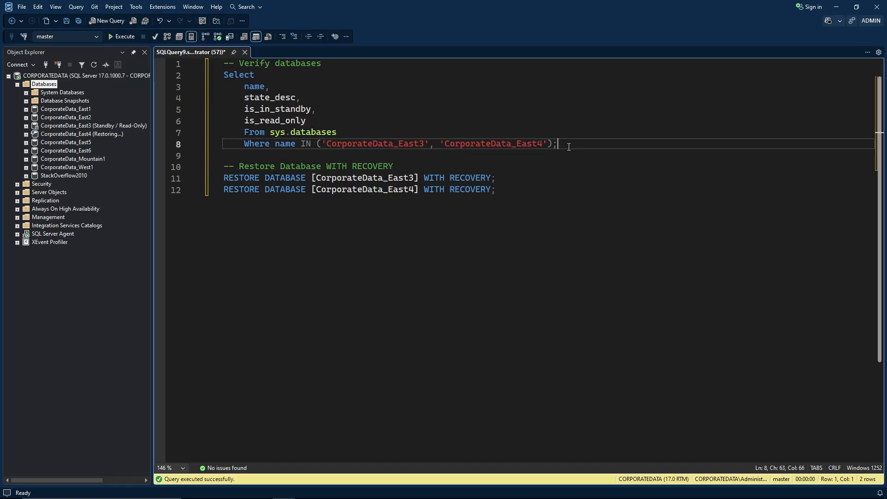
{"action": "left_click_drag", "start_coordinate": [572, 144], "coordinate": [212, 77]}
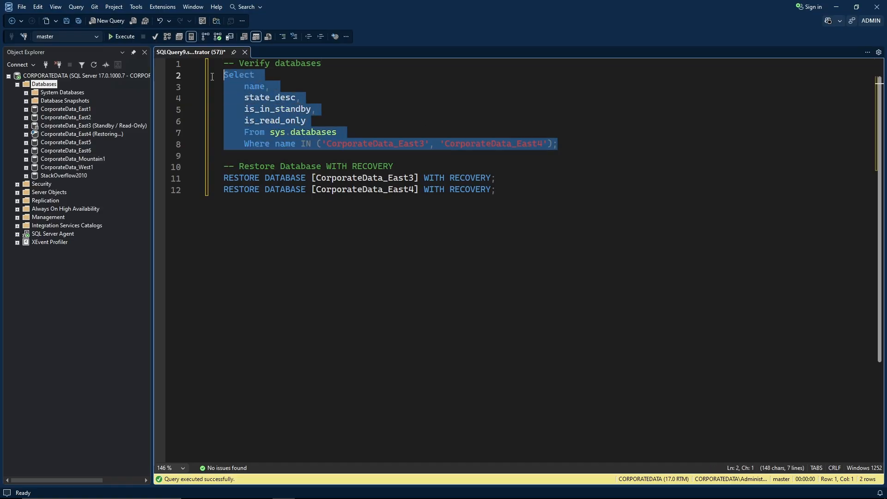
{"action": "key", "text": "F5"}
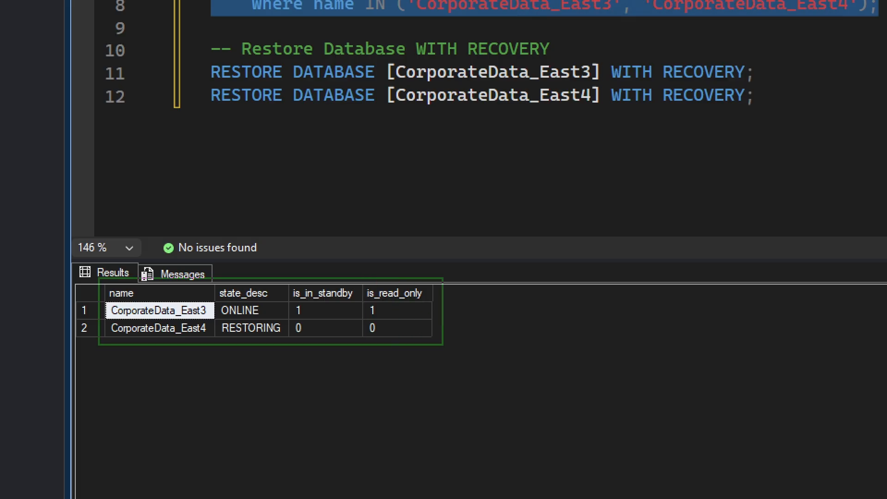
{"action": "left_click_drag", "start_coordinate": [442, 345], "coordinate": [444, 346]}
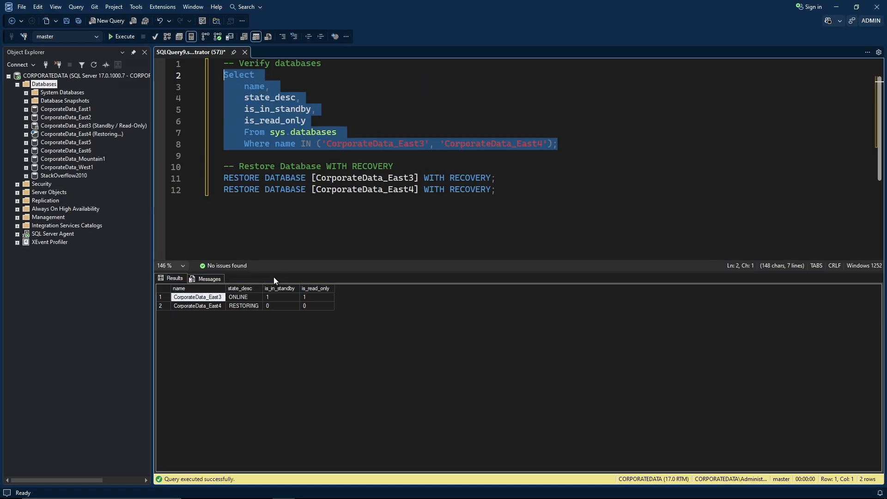
{"action": "left_click", "coordinate": [280, 230]}
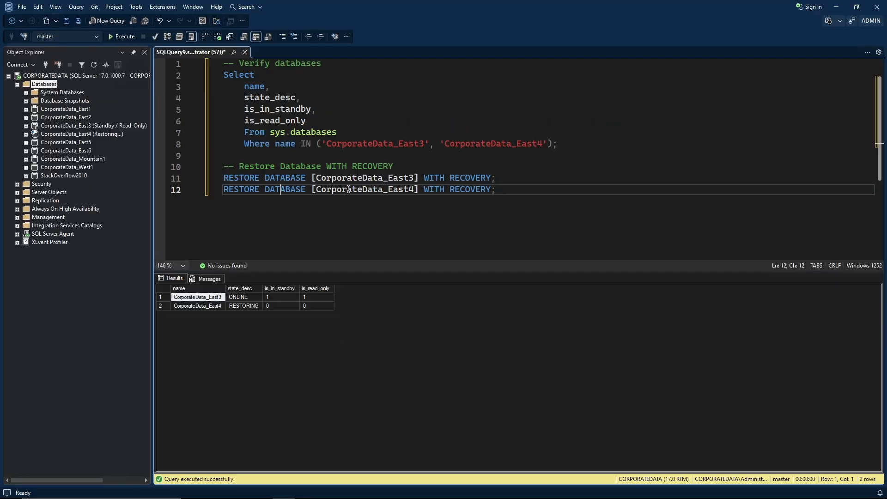
Run RESTORE WITH RECOVERY on CorporateData_East3 and CorporateData_East4 to bring them online.
{"action": "left_click", "coordinate": [300, 98]}
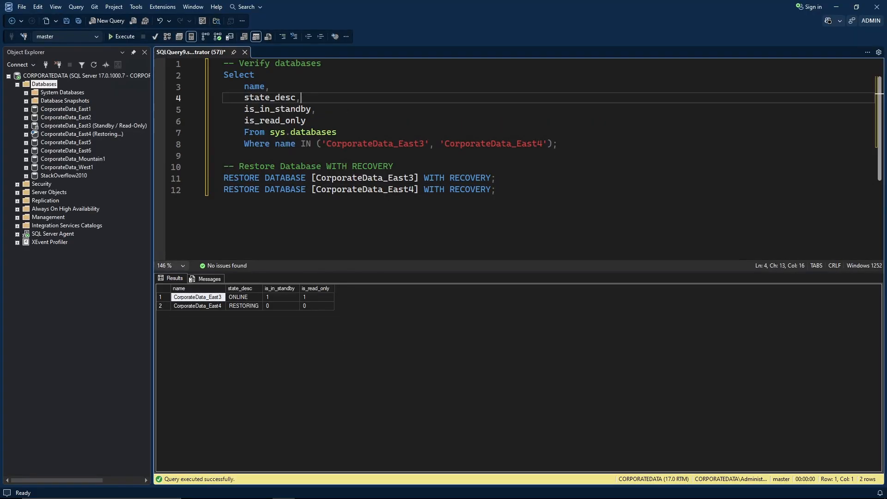
{"action": "left_click", "coordinate": [499, 178]}
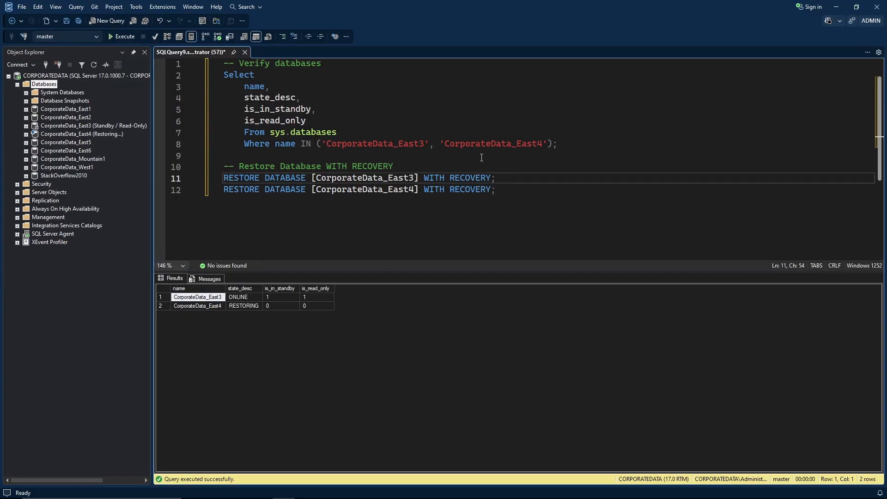
{"action": "key", "text": "shift+Home"}
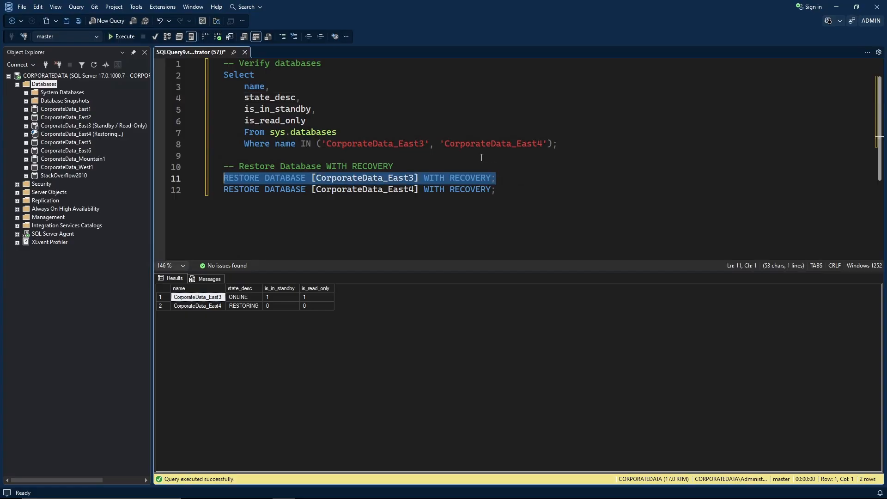
{"action": "key", "text": "F5"}
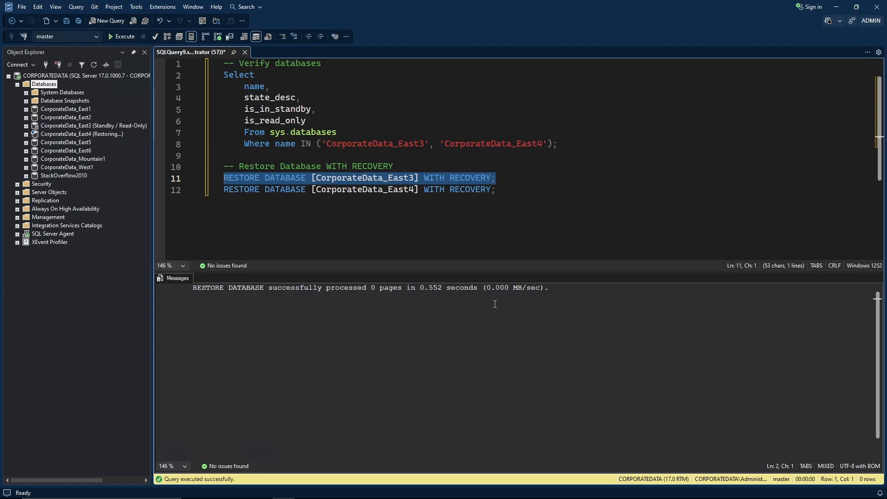
{"action": "left_click", "coordinate": [500, 190]}
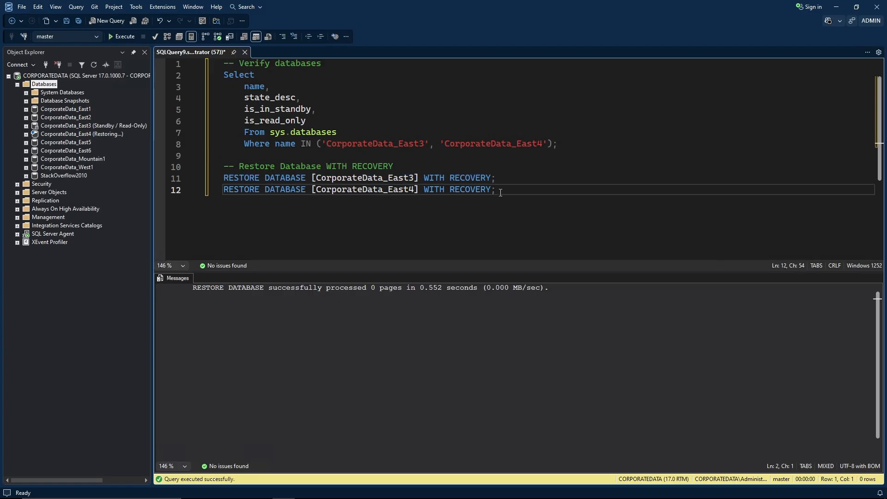
{"action": "key", "text": "shift+Home"}
{"action": "key", "text": "F5"}
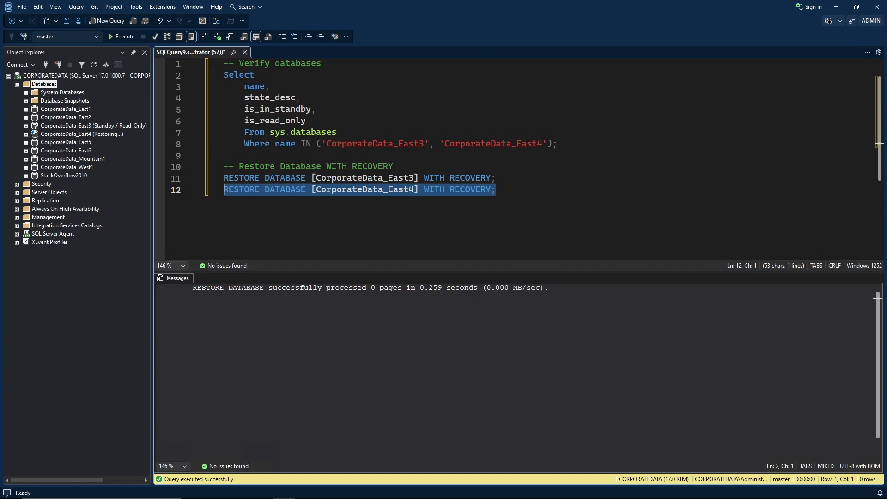
Refresh Databases and rerun the database state query to confirm both are ONLINE.
{"action": "left_click", "coordinate": [47, 85]}
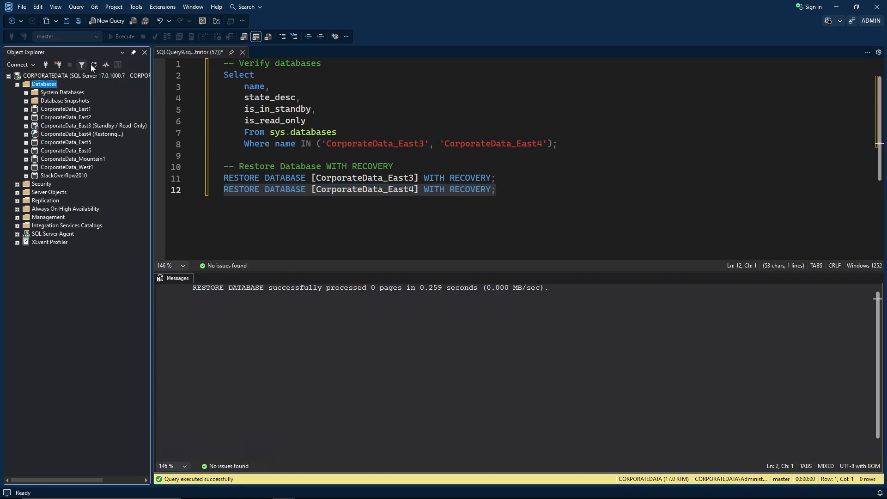
{"action": "left_click", "coordinate": [93, 66]}
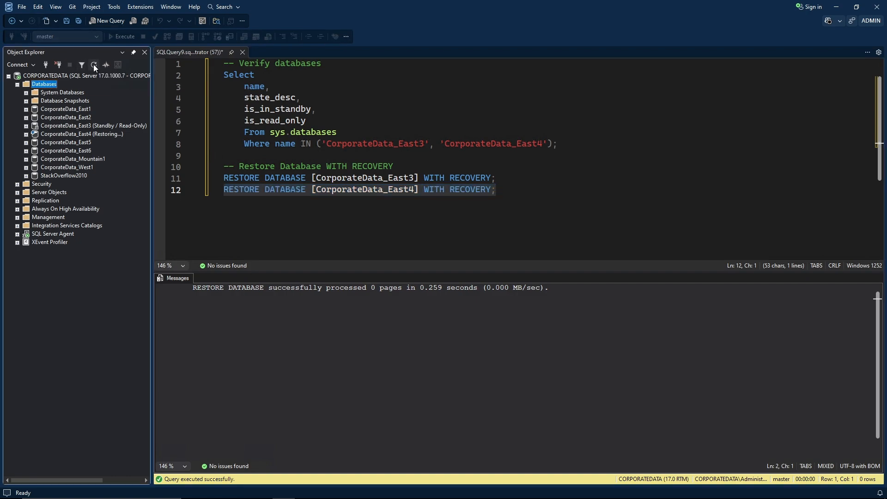
{"action": "left_click", "coordinate": [283, 147]}
{"action": "left_click_drag", "start_coordinate": [571, 146], "coordinate": [223, 74]}
{"action": "key", "text": "F5"}
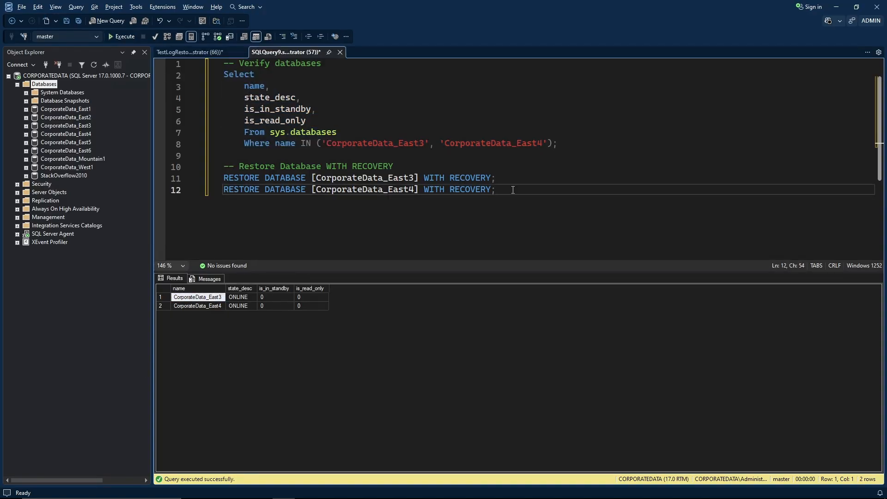
Paste the test table script and create dbo.TestTable in CorporateData_East3.
{"action": "key", "text": "Return"}
{"action": "key", "text": "Return"}
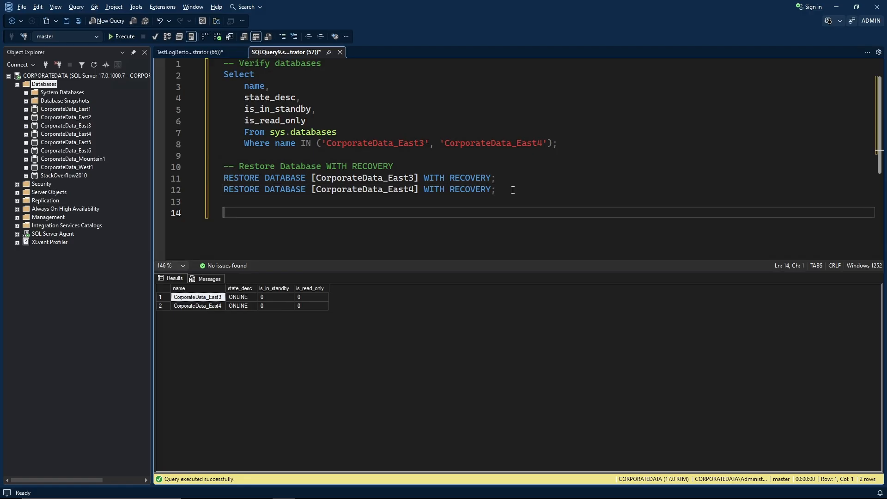
{"action": "key", "text": "ctrl+r"}
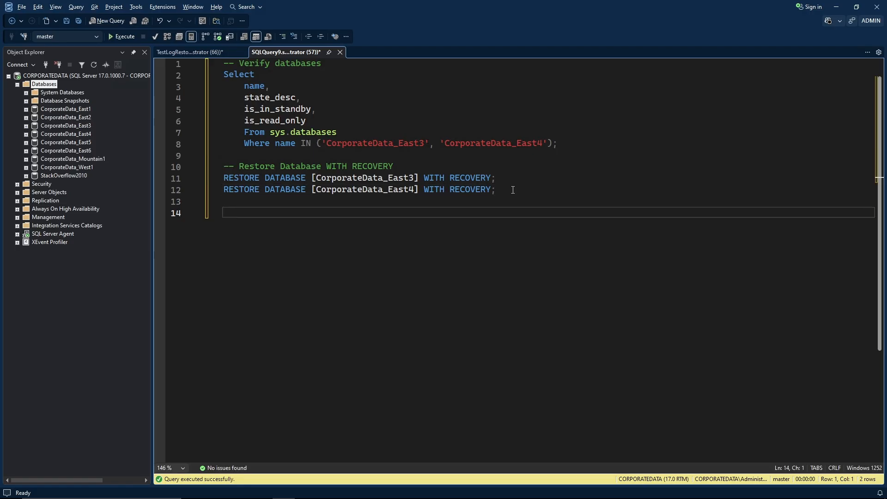
{"action": "key", "text": "ctrl+v"}
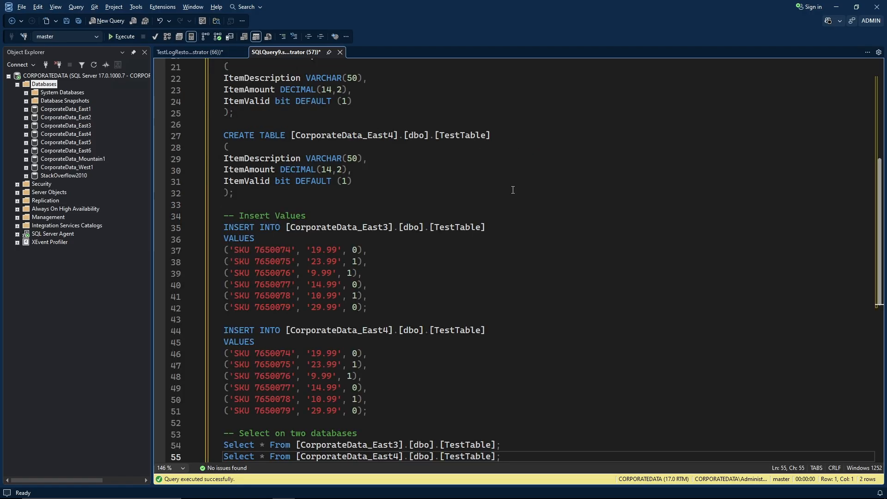
{"action": "scroll", "coordinate": [512, 190], "scroll_direction": "up", "scroll_amount": 5}
{"action": "scroll", "coordinate": [409, 218], "scroll_direction": "down", "scroll_amount": 3}
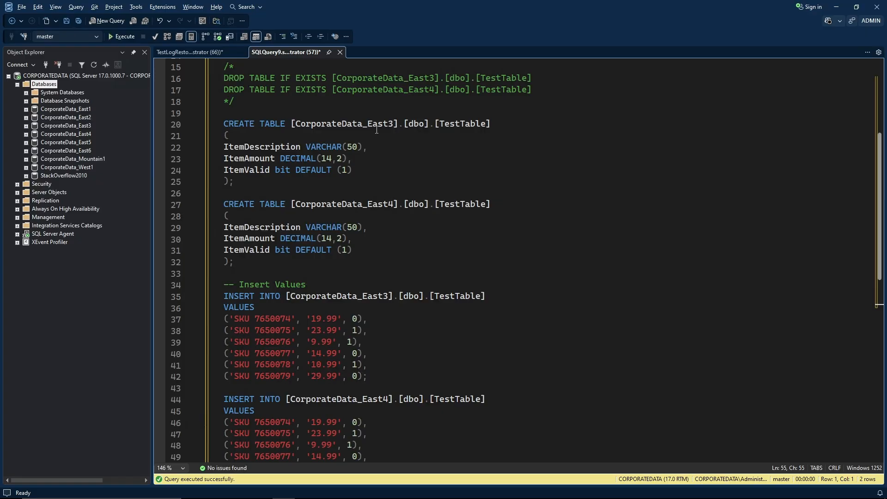
{"action": "left_click_drag", "start_coordinate": [243, 179], "coordinate": [224, 124]}
{"action": "key", "text": "F5"}
Create TestTable in CorporateData_East4 and insert the six SKU rows into East3's TestTable.
{"action": "scroll", "coordinate": [356, 180], "scroll_direction": "down", "scroll_amount": 2}
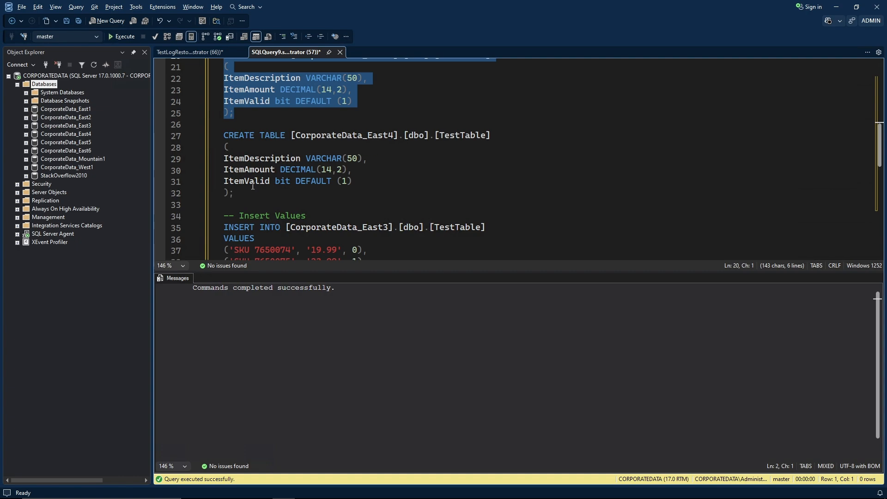
{"action": "left_click_drag", "start_coordinate": [238, 196], "coordinate": [223, 135]}
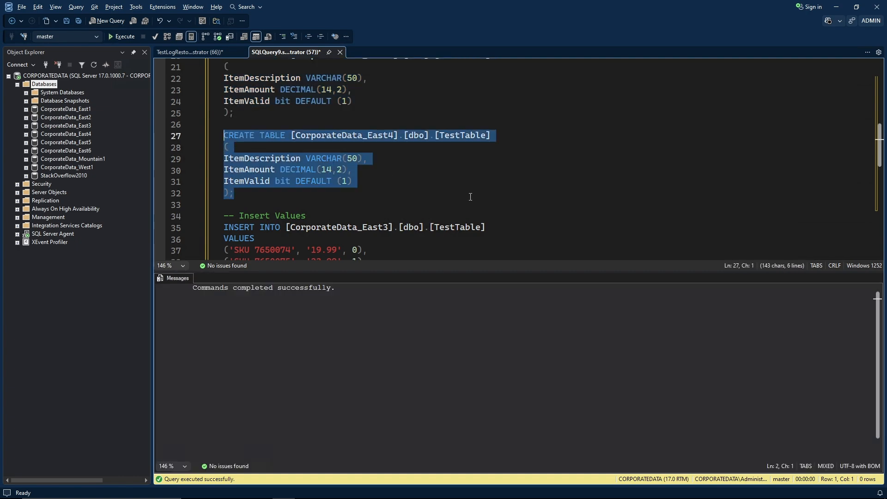
{"action": "scroll", "coordinate": [470, 197], "scroll_direction": "down", "scroll_amount": 3}
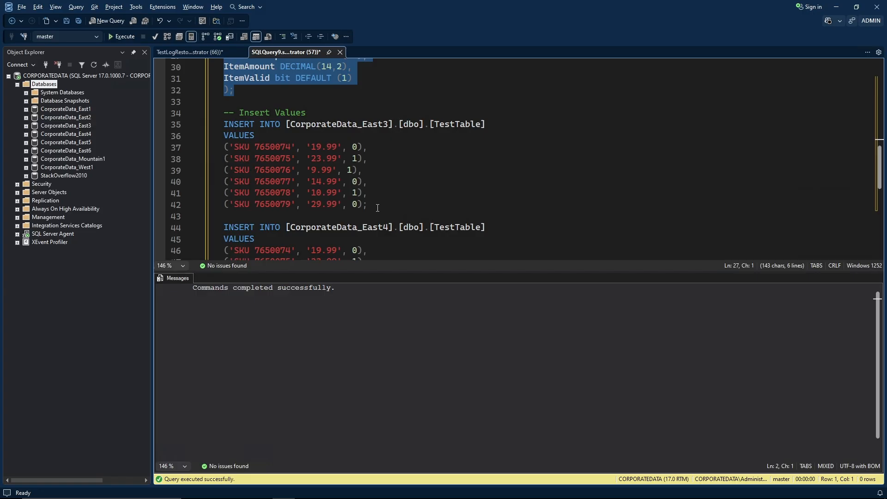
{"action": "left_click_drag", "start_coordinate": [368, 204], "coordinate": [215, 126]}
{"action": "key", "text": "F5"}
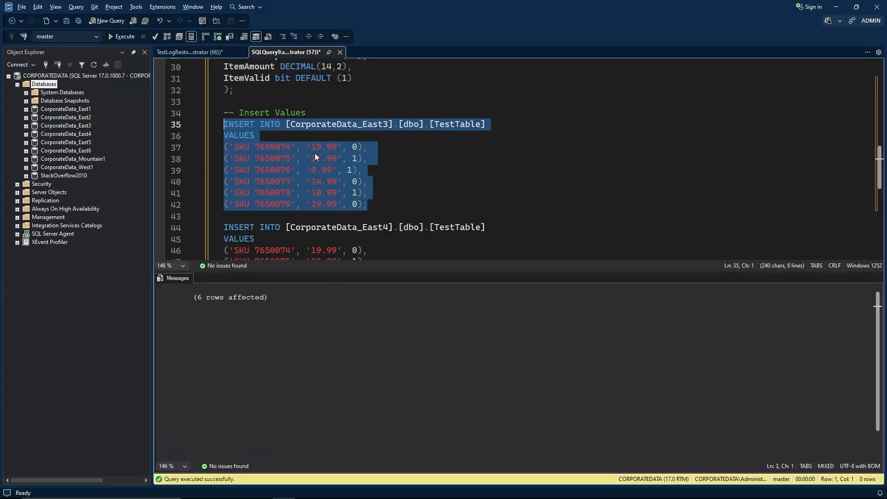
Insert the six SKU rows into East4's TestTable and list the rows in East3's TestTable.
{"action": "scroll", "coordinate": [368, 160], "scroll_direction": "down", "scroll_amount": 3}
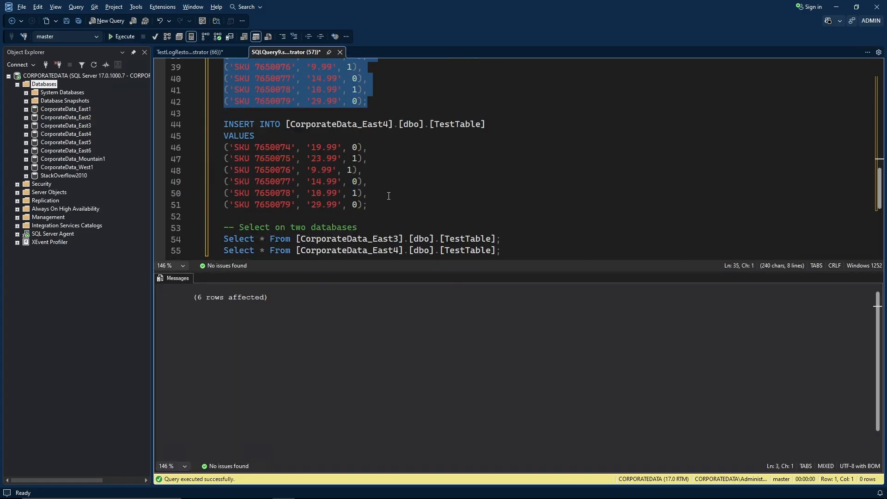
{"action": "left_click_drag", "start_coordinate": [368, 204], "coordinate": [222, 129]}
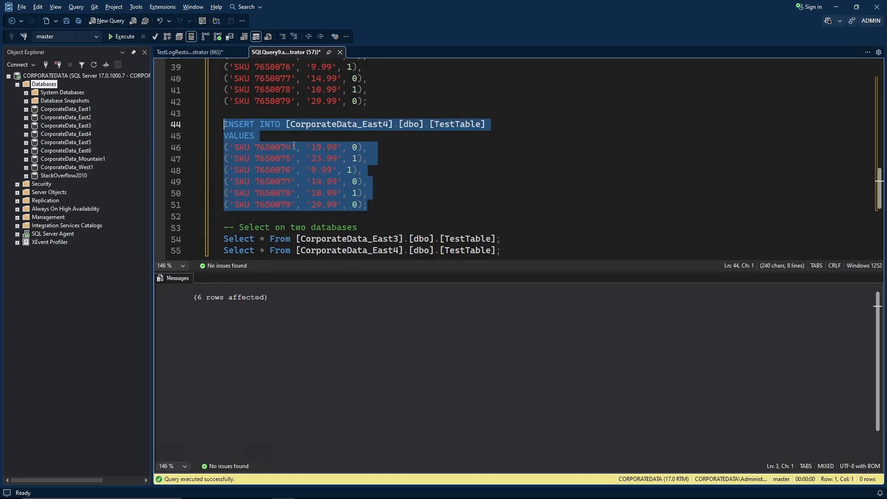
{"action": "scroll", "coordinate": [423, 167], "scroll_direction": "down", "scroll_amount": 3}
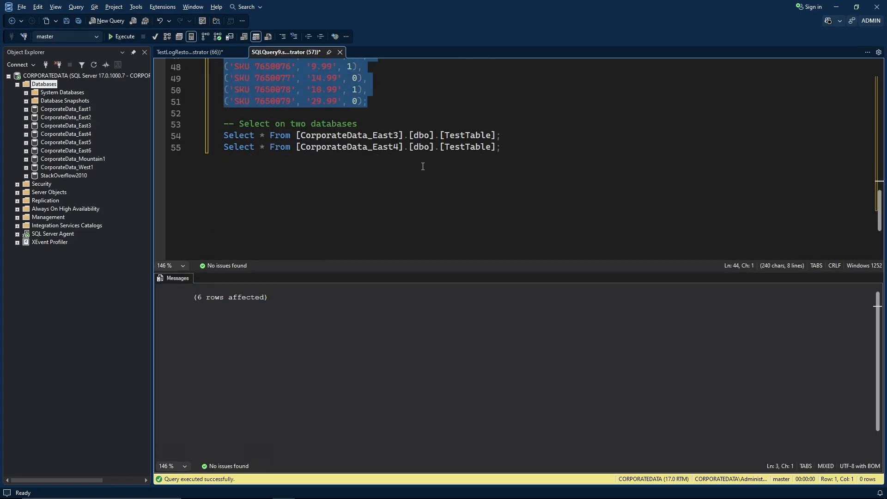
{"action": "left_click", "coordinate": [507, 152]}
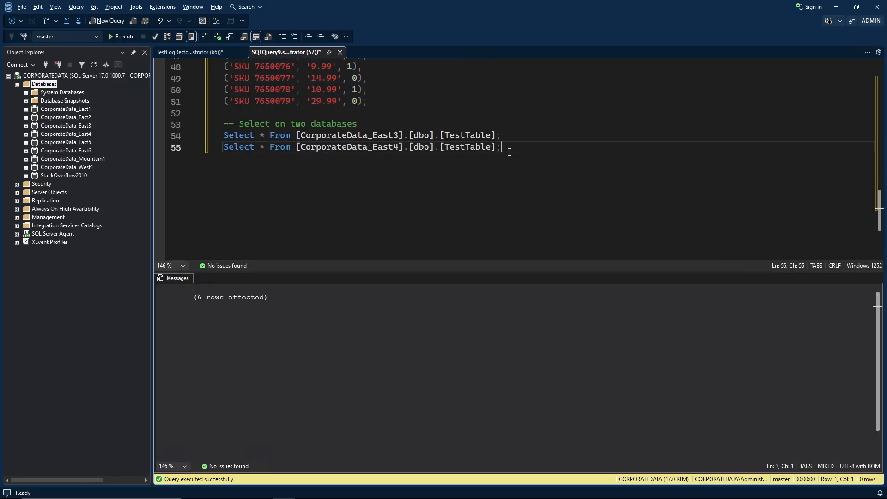
{"action": "left_click", "coordinate": [206, 138]}
{"action": "key", "text": "F5"}
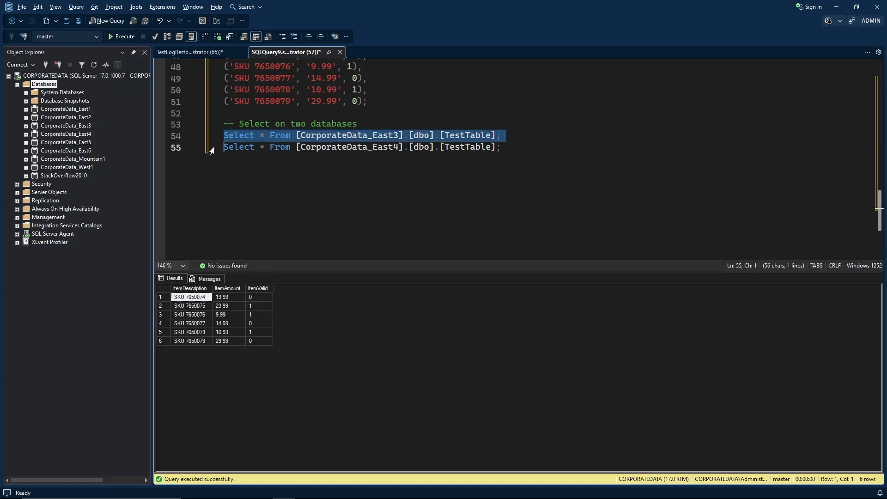
{"action": "left_click", "coordinate": [212, 148]}
{"action": "left_click", "coordinate": [270, 177]}
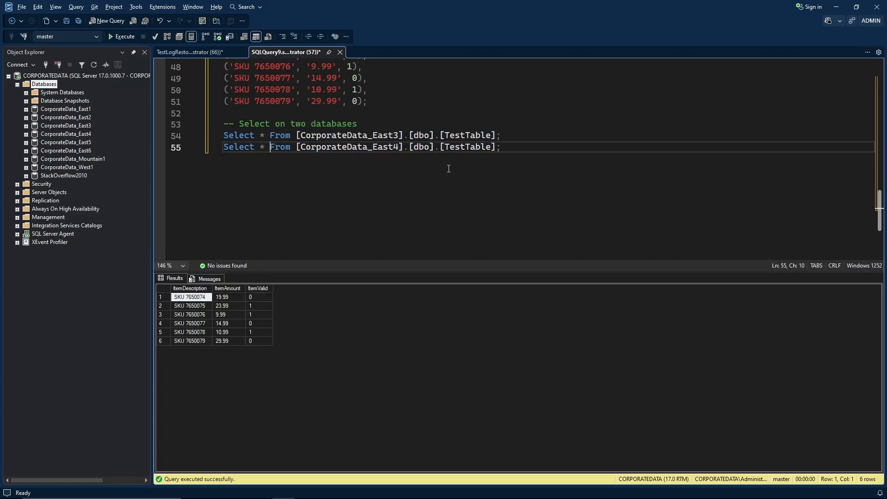
{"action": "left_click", "coordinate": [518, 152]}
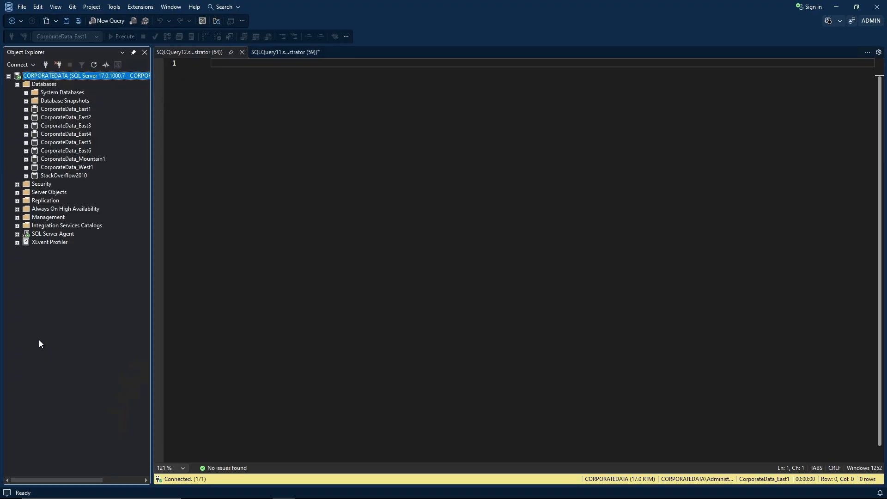
Open Backup and Restore Events from CorporateData_East1's Standard Reports menu.
{"action": "left_click", "coordinate": [301, 187]}
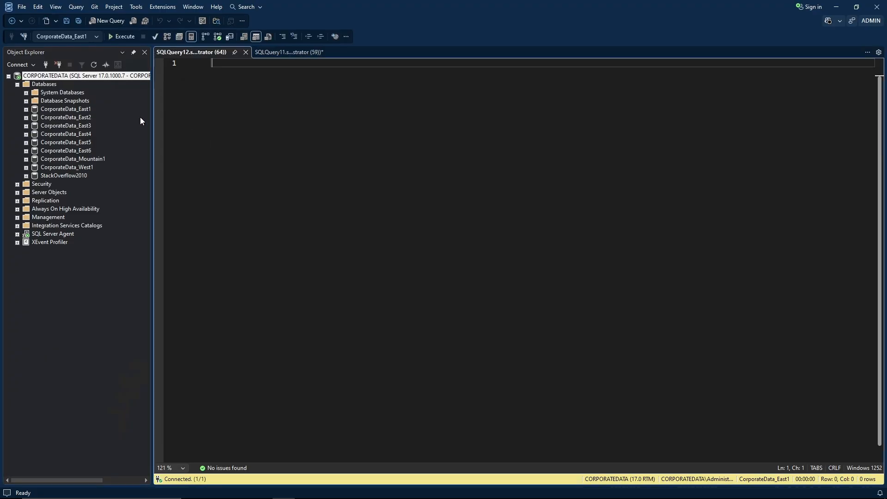
{"action": "right_click", "coordinate": [82, 112]}
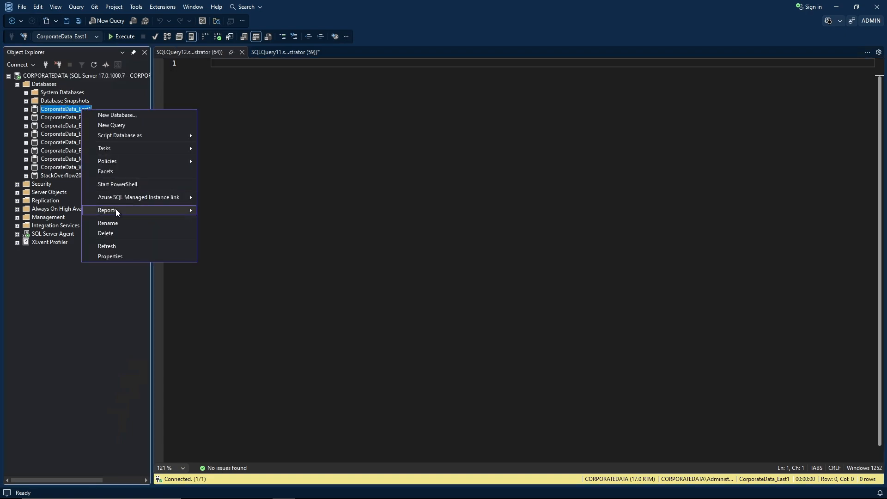
{"action": "mouse_move", "coordinate": [115, 210]}
{"action": "mouse_move", "coordinate": [221, 211]}
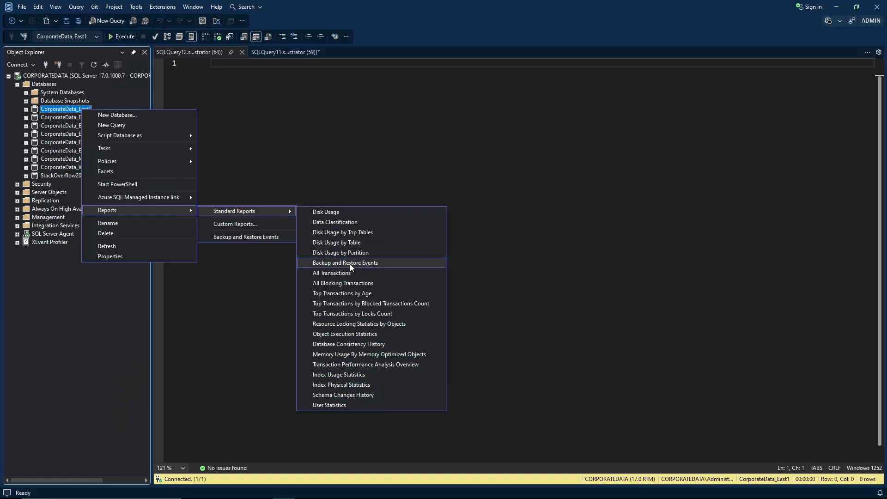
{"action": "left_click", "coordinate": [383, 262]}
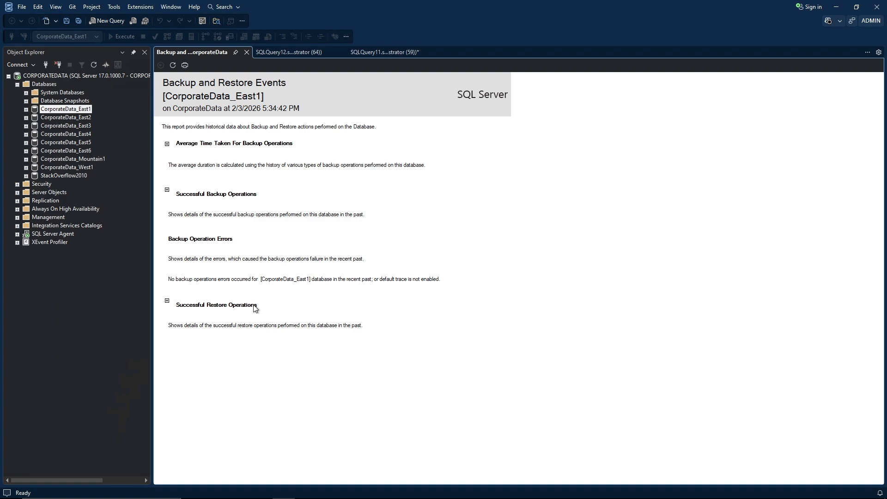
Expand Average Time Taken For Backup Operations to show Database, Differential and Log backup durations.
{"action": "left_click", "coordinate": [167, 144]}
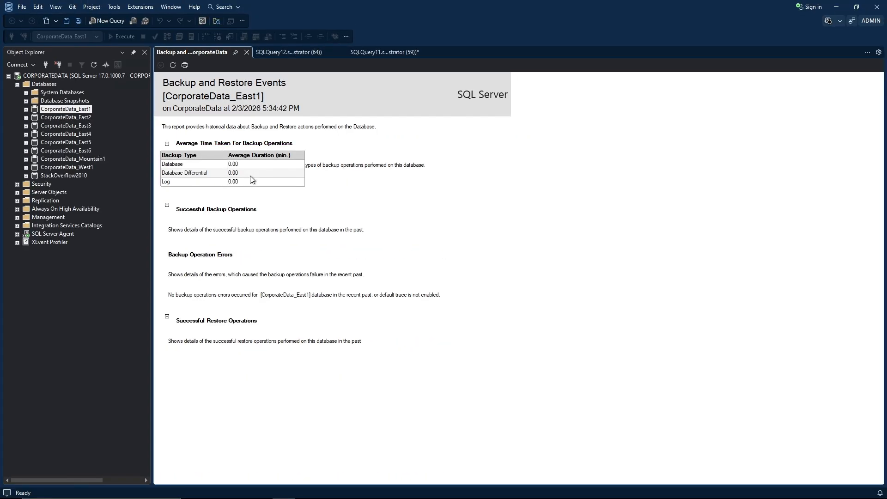
{"action": "left_click", "coordinate": [167, 204]}
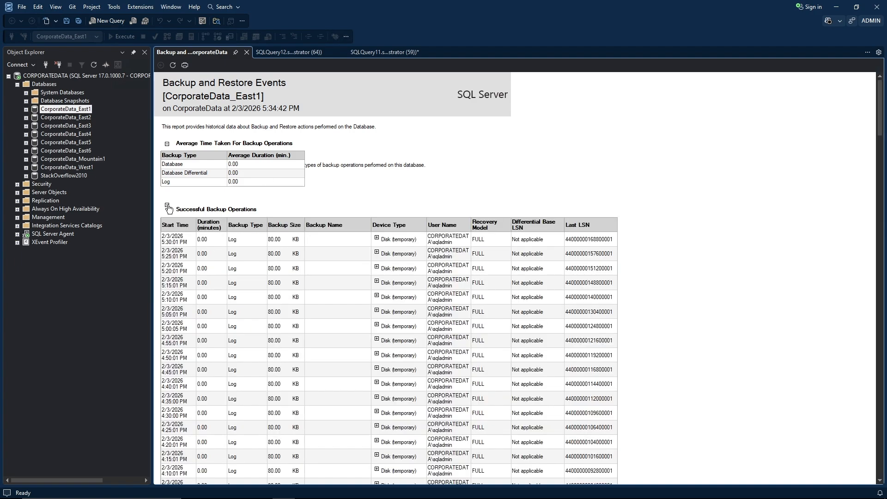
{"action": "scroll", "coordinate": [280, 197], "scroll_direction": "down", "scroll_amount": 3}
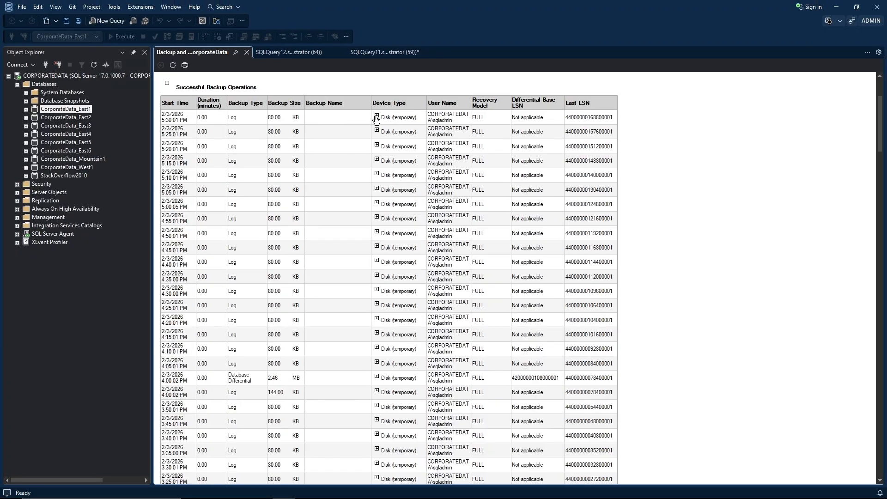
{"action": "left_click", "coordinate": [377, 116]}
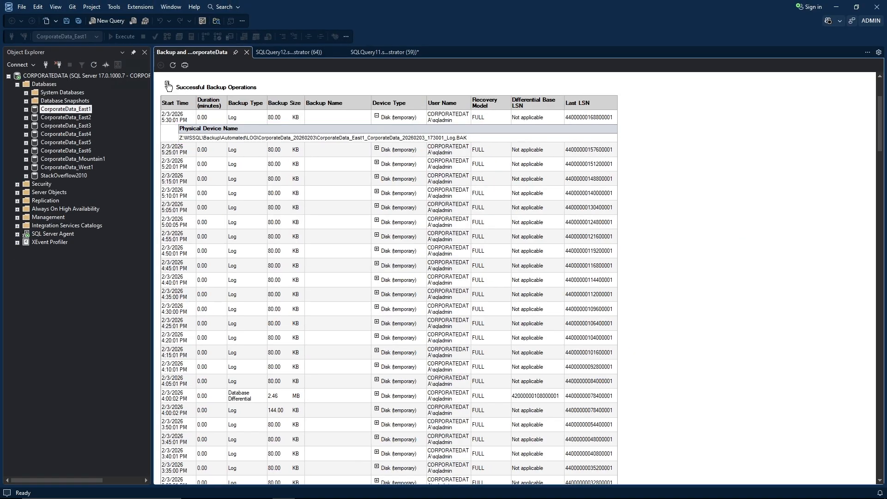
{"action": "left_click", "coordinate": [167, 84]}
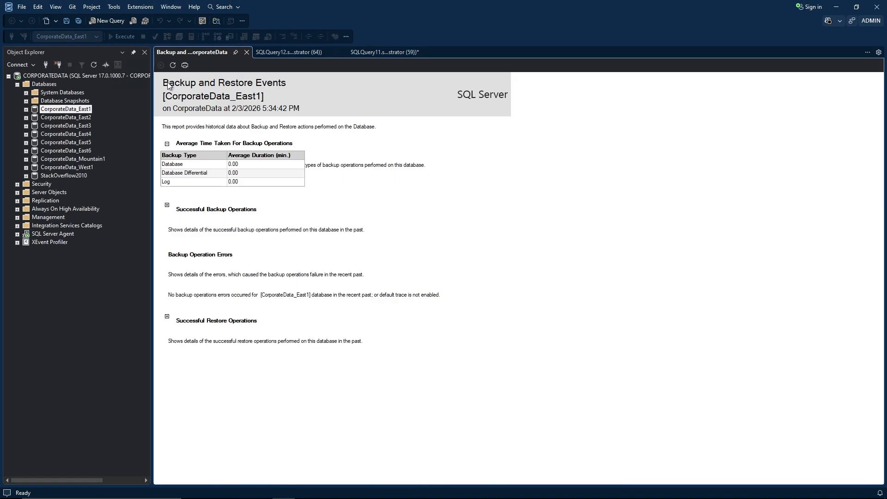
Expand Successful Restore Operations, the four restores' destination files, and the Backup Name date, type and LSN columns.
{"action": "left_click", "coordinate": [167, 316]}
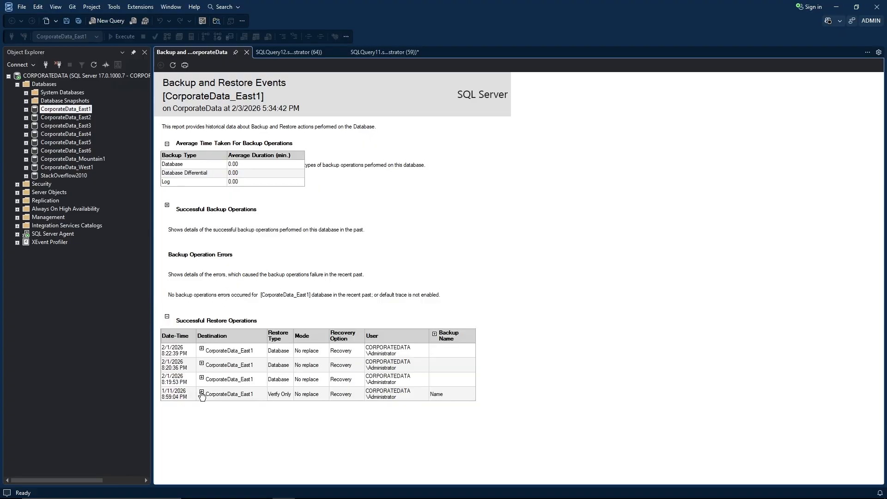
{"action": "left_click", "coordinate": [201, 391]}
{"action": "left_click", "coordinate": [202, 379]}
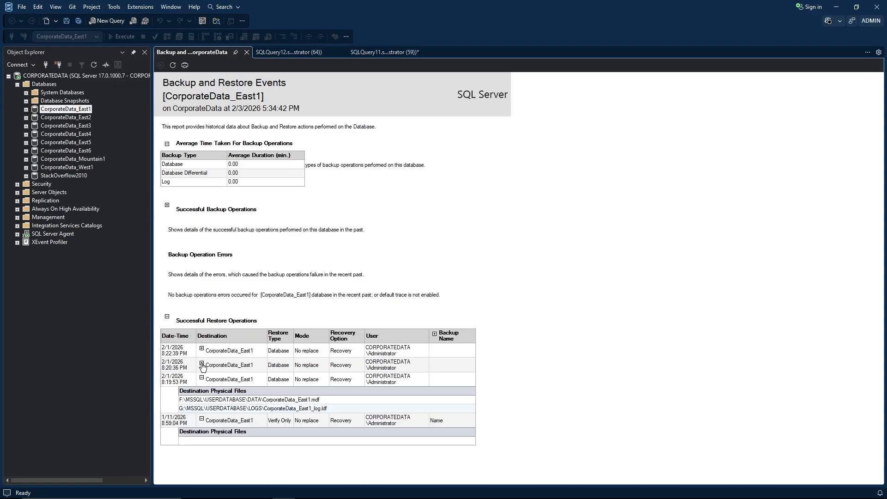
{"action": "left_click", "coordinate": [202, 364]}
{"action": "left_click", "coordinate": [202, 349]}
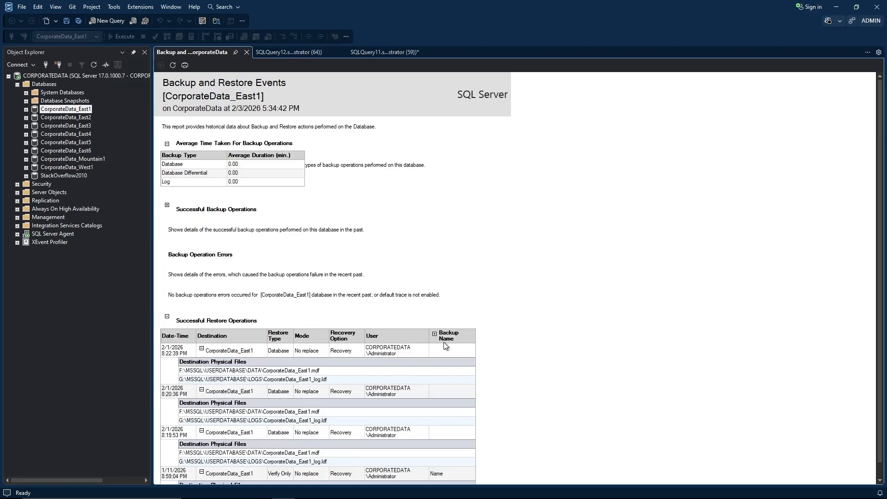
{"action": "left_click", "coordinate": [434, 333]}
{"action": "scroll", "coordinate": [459, 344], "scroll_direction": "down", "scroll_amount": 1}
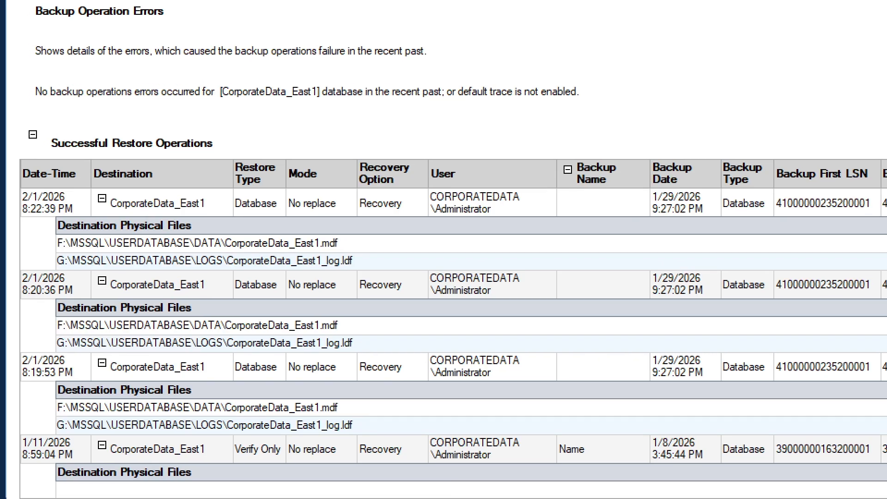
{"action": "scroll", "coordinate": [323, 319], "scroll_direction": "up", "scroll_amount": 2}
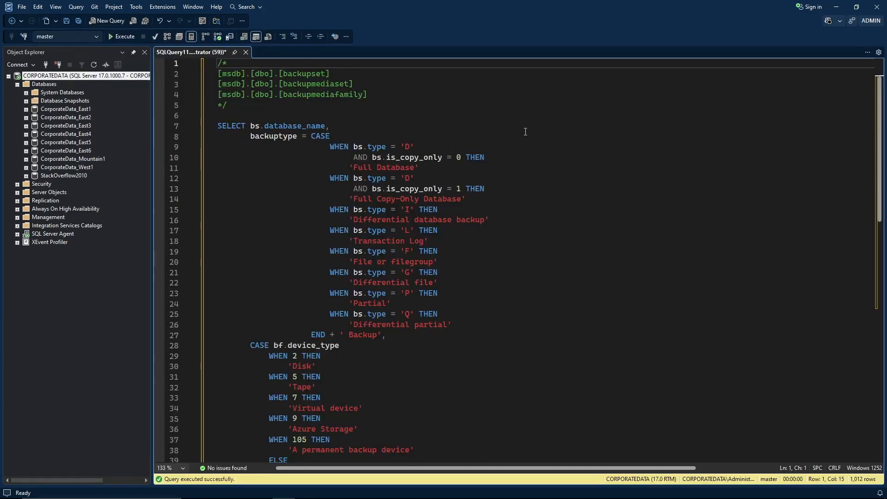
Switch to the SQLQuery11 msdb query and highlight its three backup table names.
{"action": "left_click", "coordinate": [471, 130]}
{"action": "left_click", "coordinate": [231, 118]}
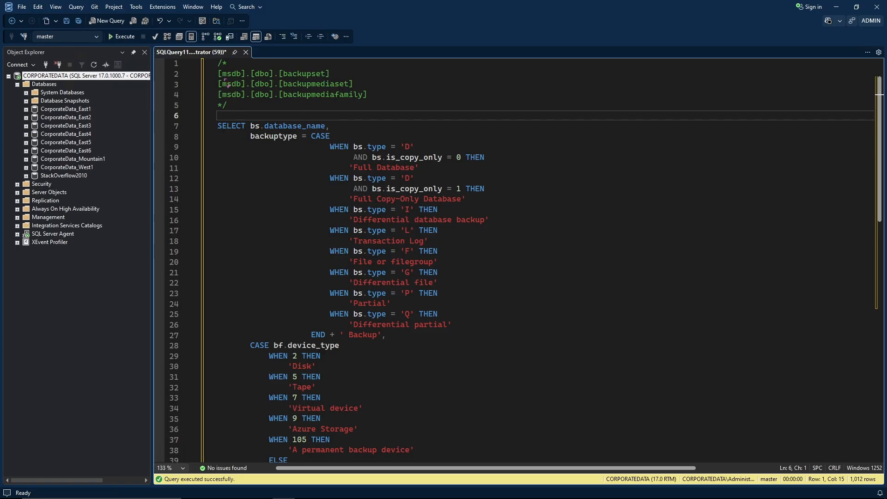
{"action": "mouse_move", "coordinate": [212, 61]}
{"action": "left_mouse_down"}
{"action": "mouse_move", "coordinate": [214, 93]}
{"action": "mouse_move", "coordinate": [378, 106]}
{"action": "left_mouse_up"}
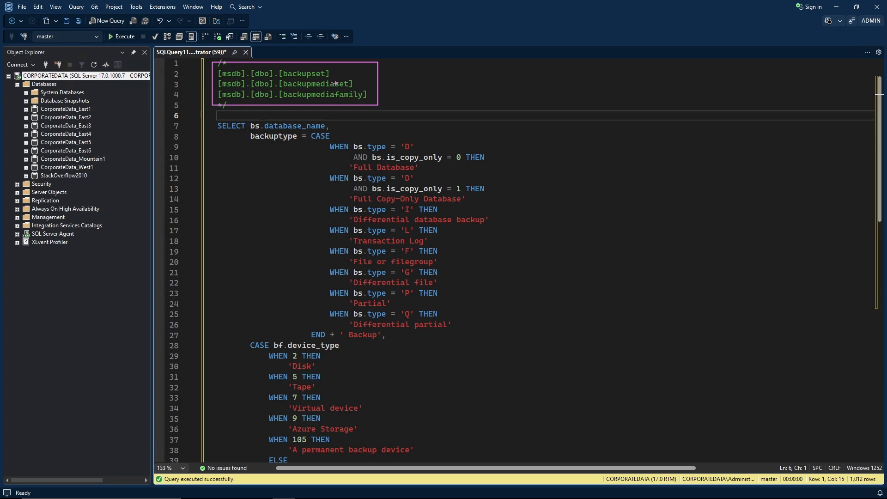
{"action": "key", "text": "Escape"}
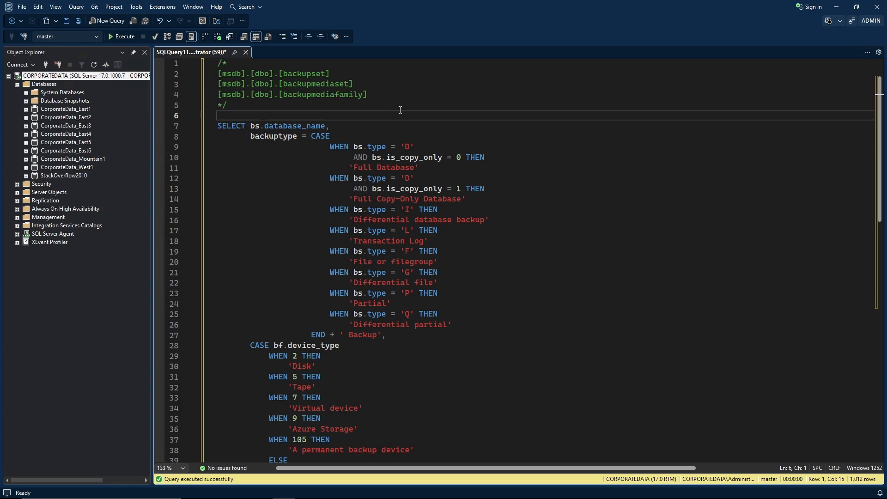
Highlight the DATEADD(MONTH, -1, sysdatetime()) filter and its -1 month offset in the WHERE clause.
{"action": "scroll", "coordinate": [417, 156], "scroll_direction": "down", "scroll_amount": 12}
{"action": "scroll", "coordinate": [467, 220], "scroll_direction": "down", "scroll_amount": 3}
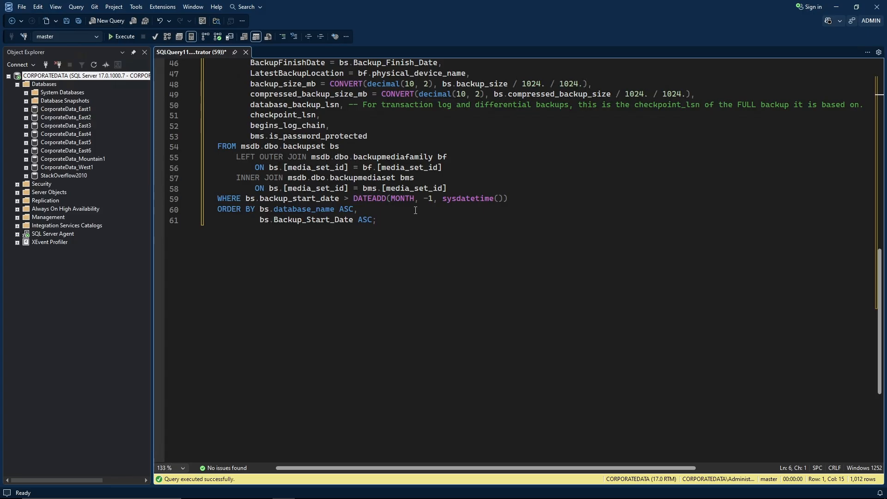
{"action": "left_click_drag", "start_coordinate": [508, 199], "coordinate": [354, 199]}
{"action": "left_click", "coordinate": [485, 217]}
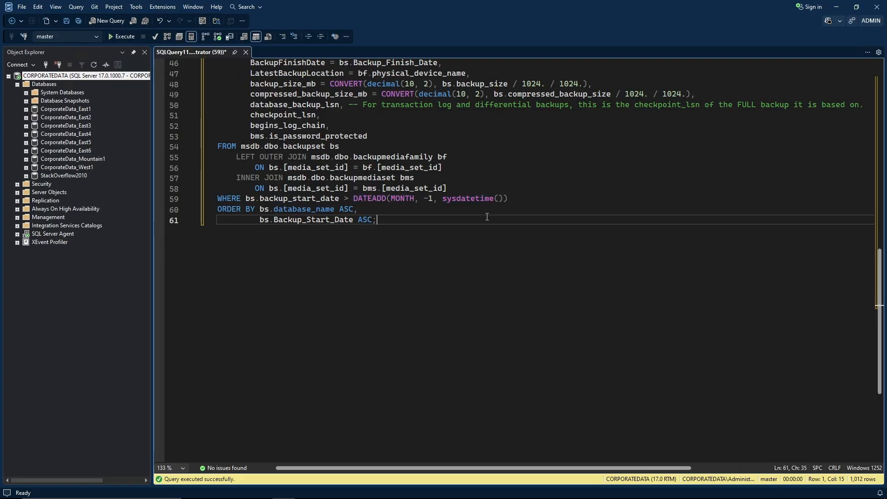
{"action": "left_click_drag", "start_coordinate": [424, 199], "coordinate": [434, 199]}
{"action": "left_click", "coordinate": [444, 212]}
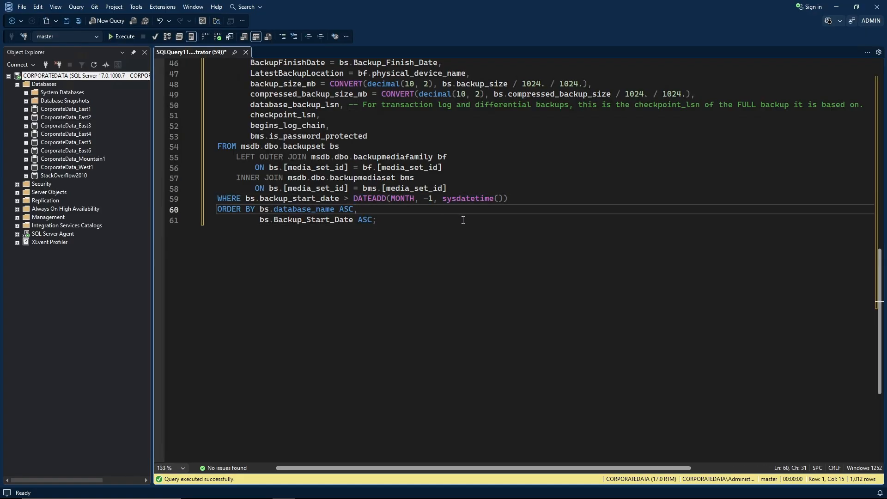
{"action": "left_click_drag", "start_coordinate": [424, 199], "coordinate": [433, 199]}
{"action": "left_click", "coordinate": [403, 236]}
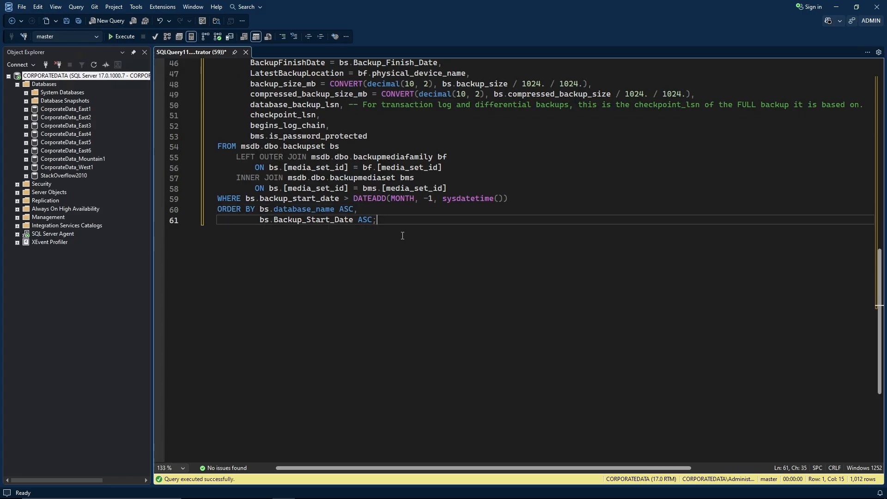
Rerun the backup history query and inspect the first row's database, type, device, software, recovery model and times.
{"action": "key", "text": "F5"}
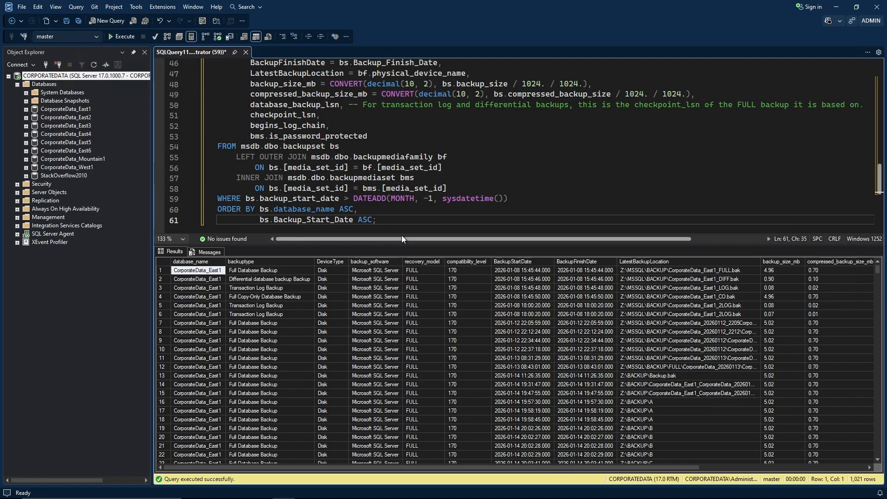
{"action": "left_click", "coordinate": [215, 272]}
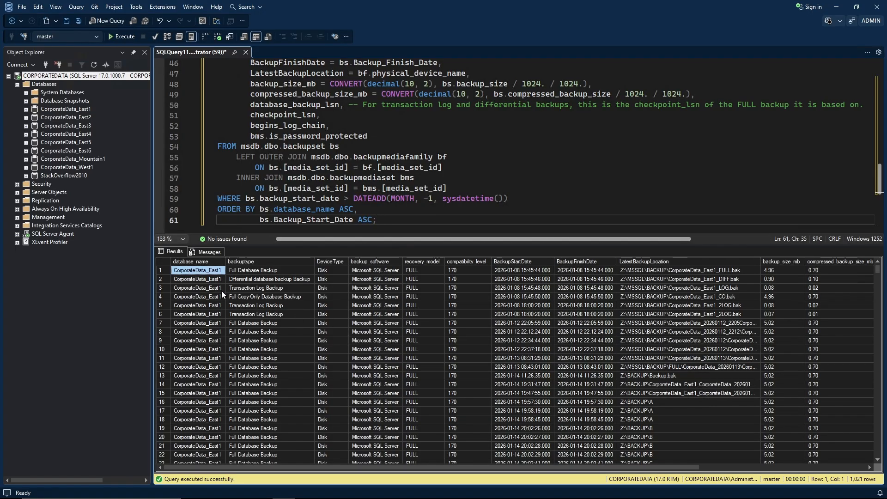
{"action": "left_click", "coordinate": [262, 273]}
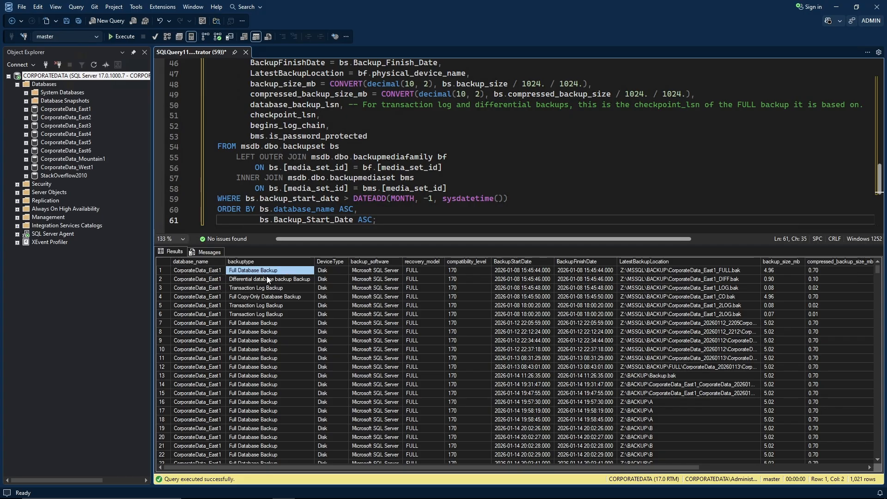
{"action": "left_click", "coordinate": [332, 271]}
{"action": "left_click", "coordinate": [366, 271]}
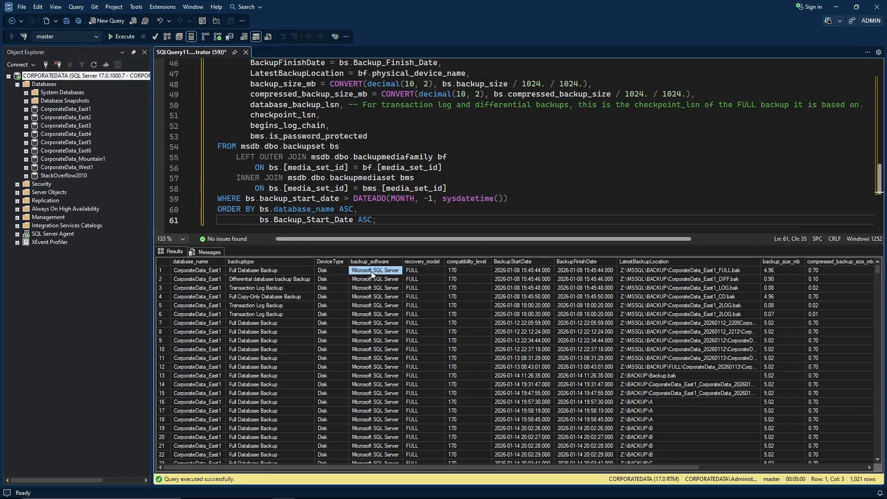
{"action": "left_click", "coordinate": [430, 270]}
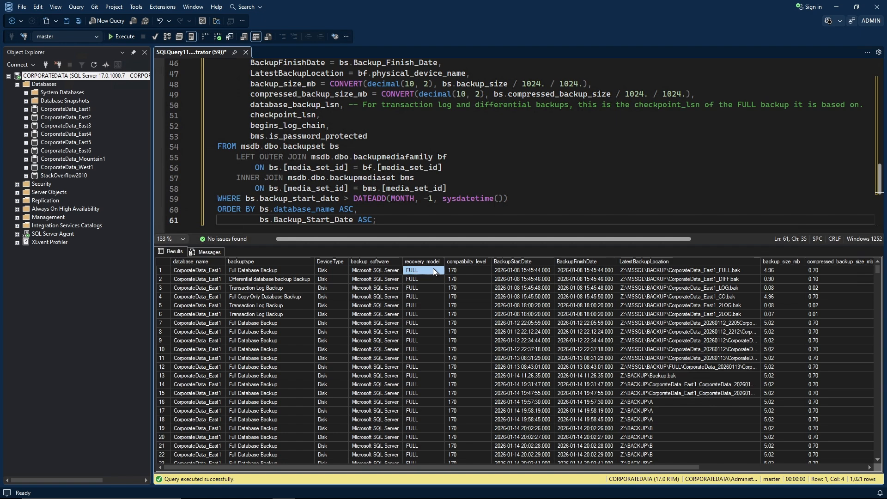
{"action": "left_click", "coordinate": [459, 268]}
{"action": "left_click", "coordinate": [542, 269]}
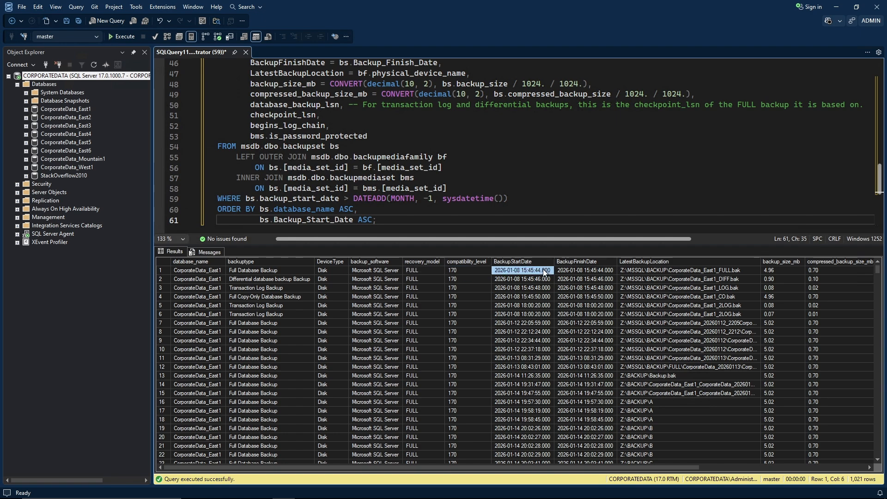
{"action": "left_click", "coordinate": [572, 268], "text": "shift"}
{"action": "left_click", "coordinate": [654, 272]}
Widen LatestBackupLocation to show full paths and select the backup_size_mb and compressed_backup_size_mb columns.
{"action": "double_click", "coordinate": [759, 261]}
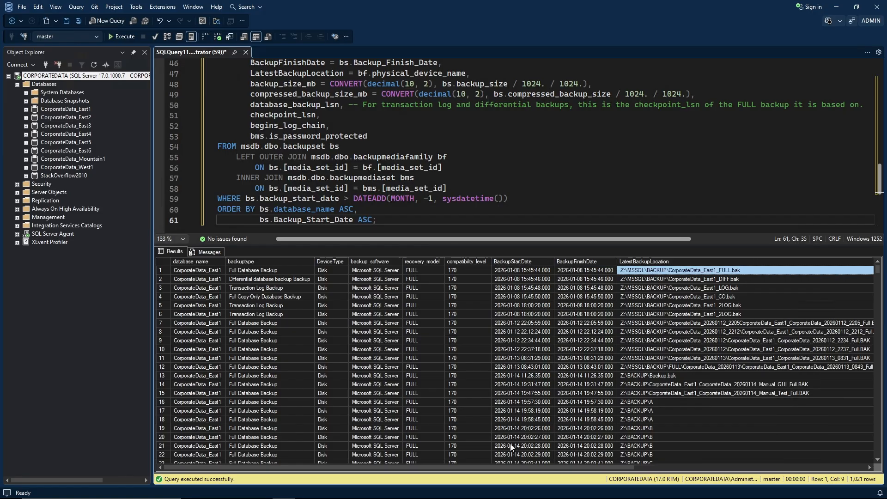
{"action": "left_click_drag", "start_coordinate": [431, 467], "coordinate": [739, 465]}
{"action": "left_click", "coordinate": [562, 261]}
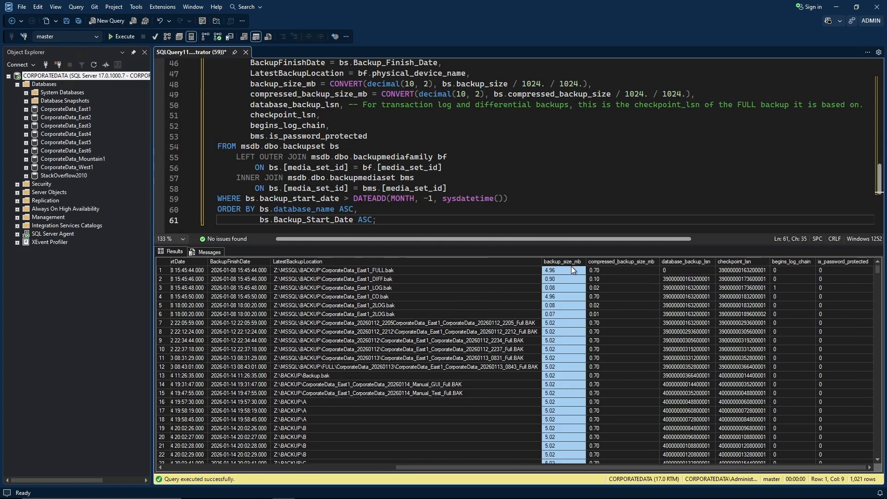
{"action": "left_click", "coordinate": [611, 261], "text": "ctrl"}
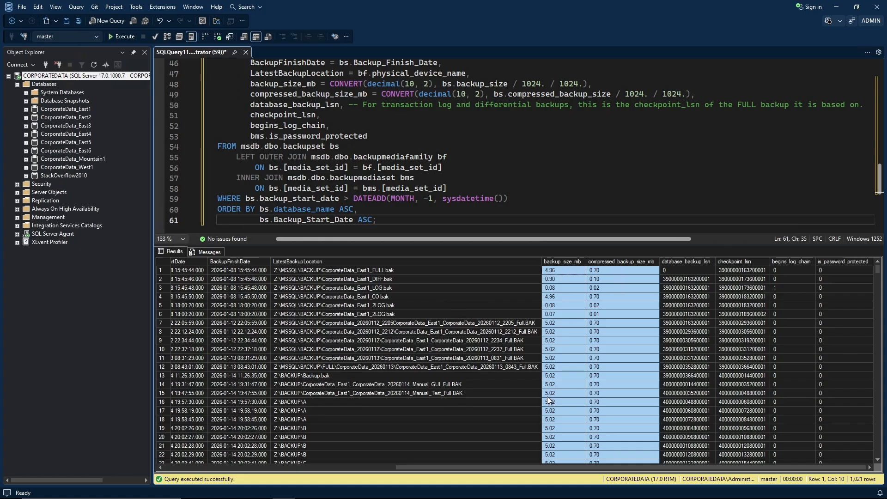
{"action": "left_click", "coordinate": [617, 329]}
Compare the first backup's 4.96 size with 0.70 compressed, and check its LSNs, log-chain and password flags.
{"action": "left_click", "coordinate": [570, 270]}
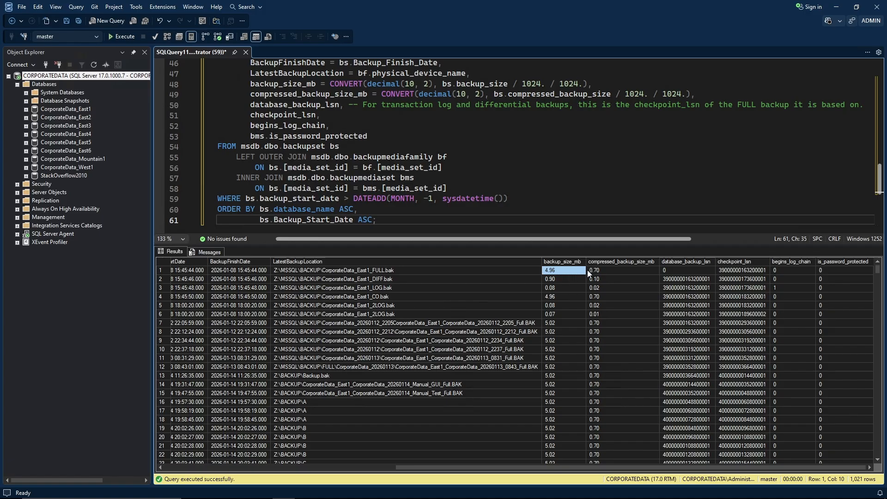
{"action": "left_click", "coordinate": [600, 269]}
{"action": "left_click", "coordinate": [567, 268]}
{"action": "left_click", "coordinate": [692, 269]}
{"action": "left_click", "coordinate": [725, 270]}
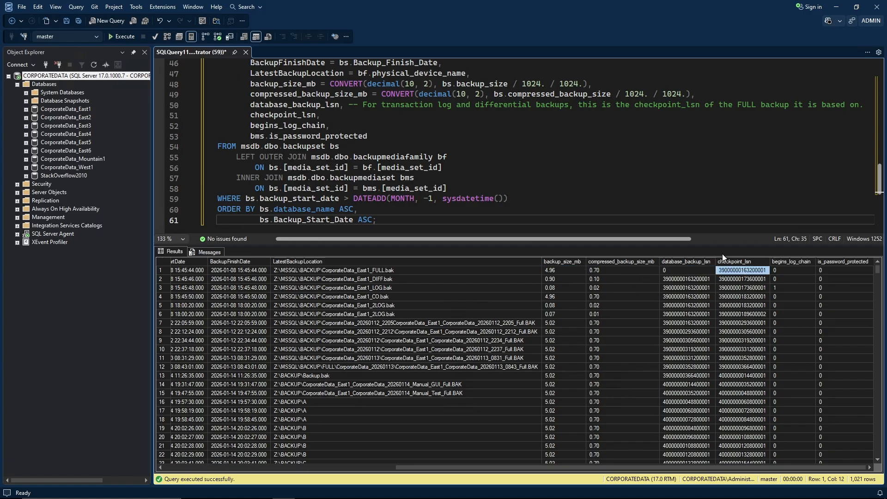
{"action": "left_click", "coordinate": [797, 269]}
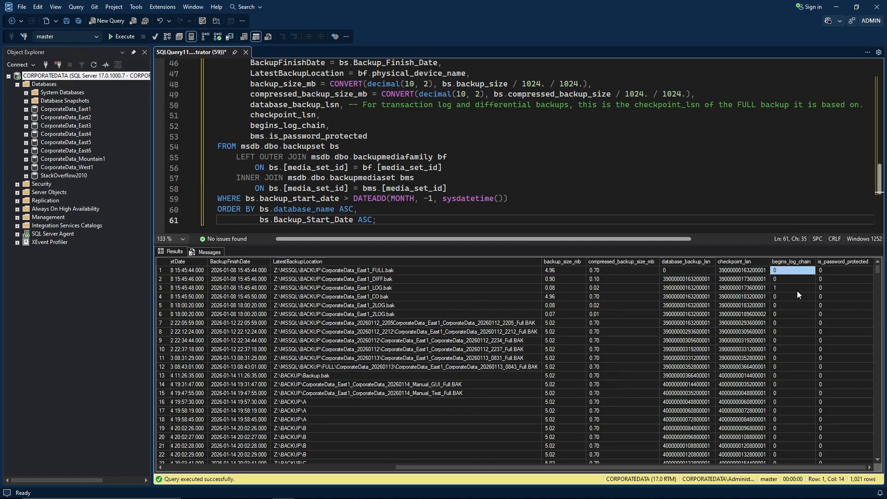
{"action": "left_click", "coordinate": [841, 270]}
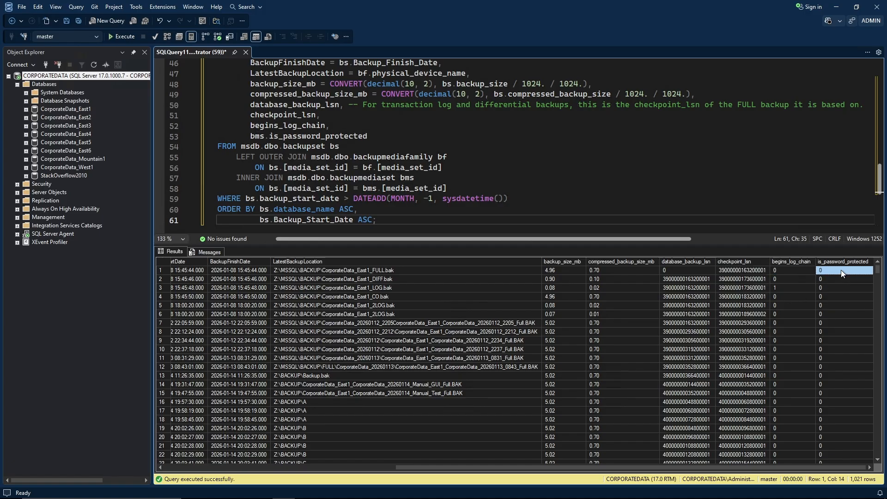
{"action": "left_click", "coordinate": [511, 167]}
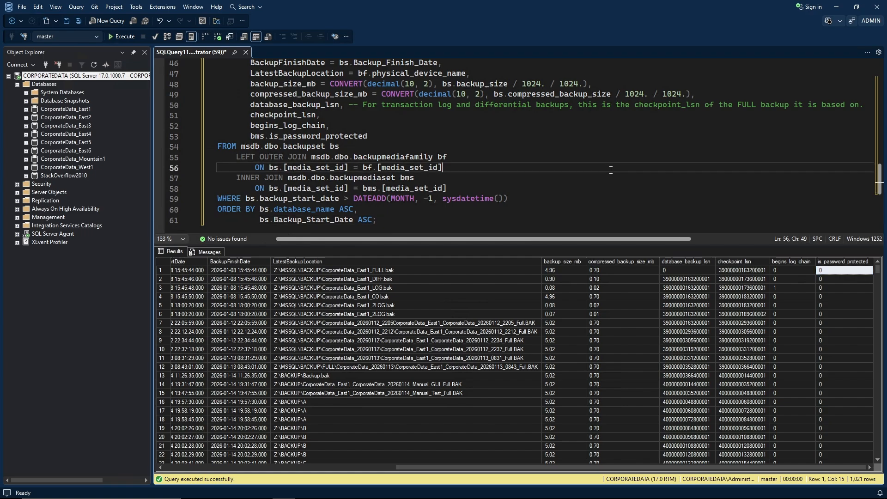
{"action": "scroll", "coordinate": [511, 179], "scroll_direction": "down", "scroll_amount": 1}
{"action": "scroll", "coordinate": [510, 180], "scroll_direction": "up", "scroll_amount": 8}
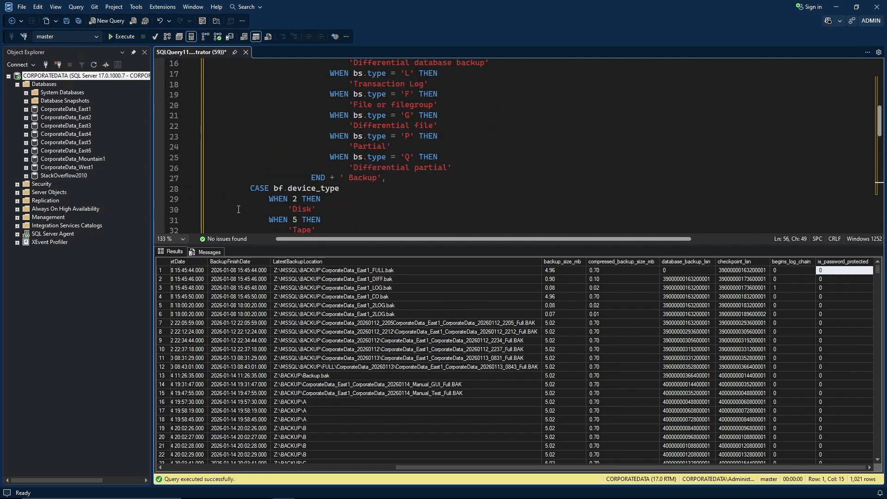